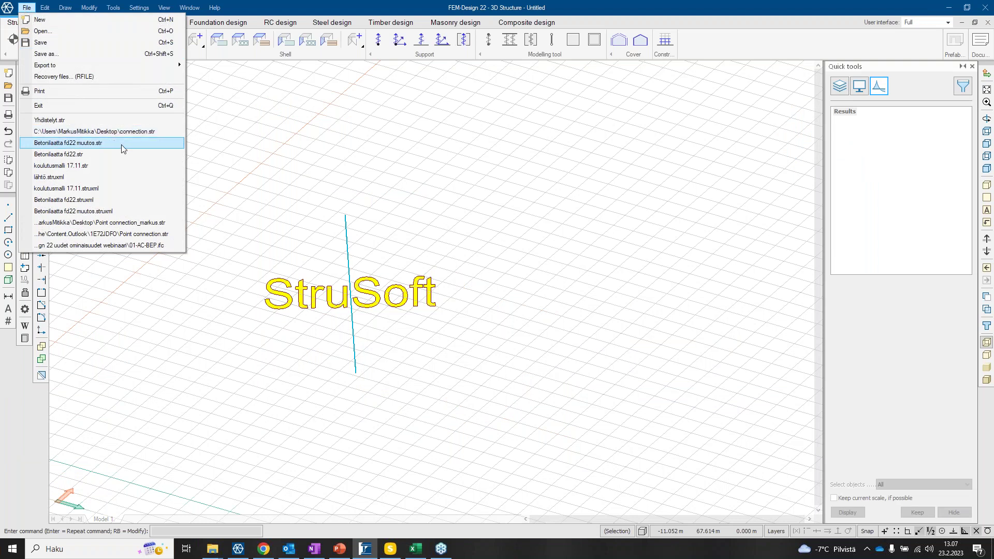
Open the recent model Betonilaatta fd22.str without saving the untitled drawing.
{"action": "left_click", "coordinate": [117, 154]}
{"action": "left_click", "coordinate": [500, 249]}
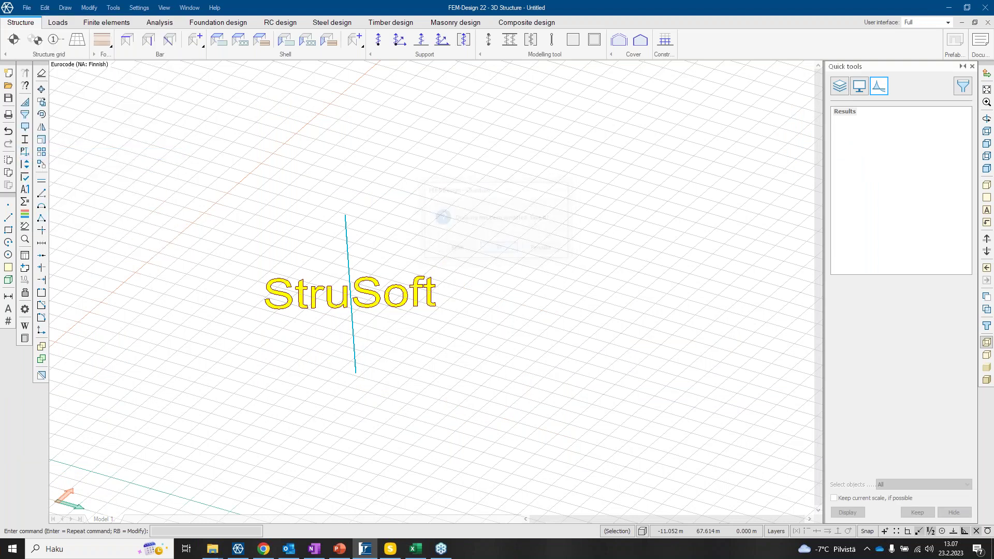
{"action": "scroll", "coordinate": [488, 324], "scroll_direction": "down", "scroll_amount": 2}
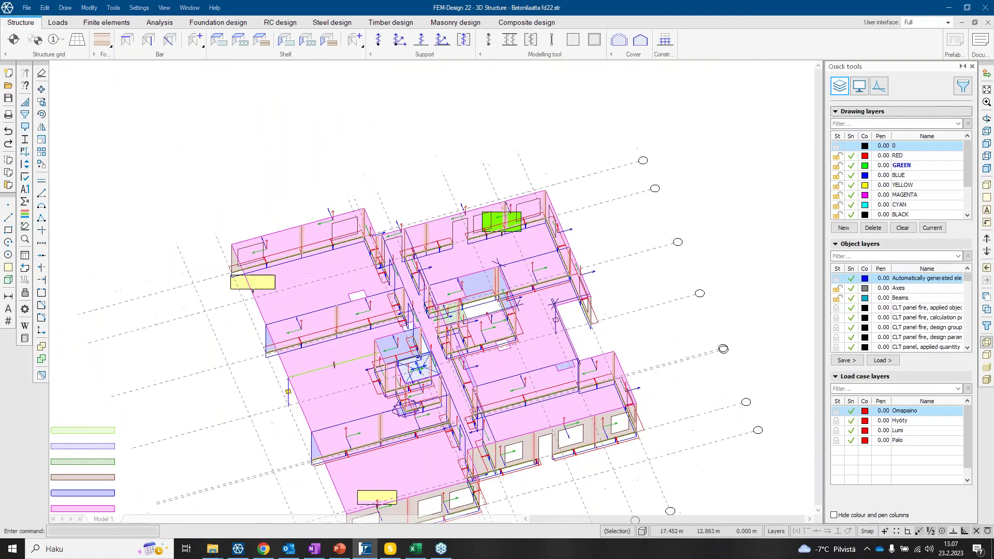
Examine the slab model and read the Muokkaa aukotusta note attached to the end wall with window openings.
{"action": "middle_click_drag", "start_coordinate": [495, 348], "coordinate": [512, 319], "text": "shift"}
{"action": "scroll", "coordinate": [289, 296], "scroll_direction": "up", "scroll_amount": 5}
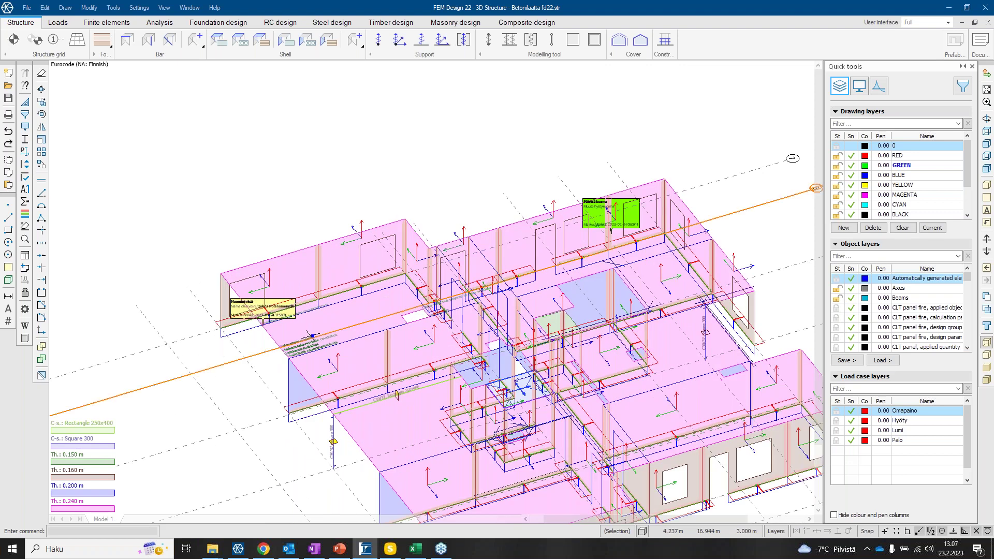
{"action": "scroll", "coordinate": [312, 346], "scroll_direction": "down", "scroll_amount": 5}
{"action": "scroll", "coordinate": [444, 468], "scroll_direction": "up", "scroll_amount": 8}
{"action": "scroll", "coordinate": [433, 265], "scroll_direction": "up", "scroll_amount": 4}
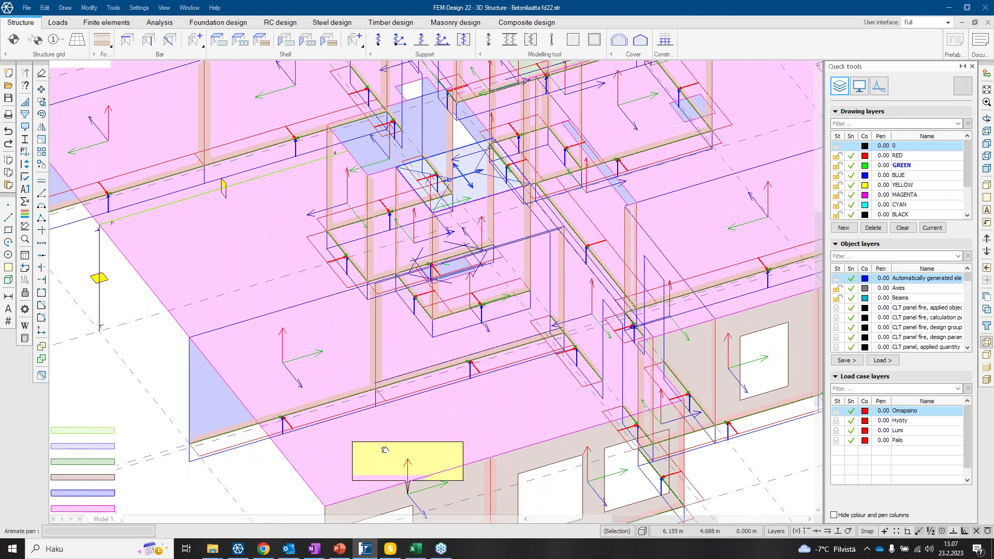
{"action": "scroll", "coordinate": [425, 333], "scroll_direction": "up", "scroll_amount": 3}
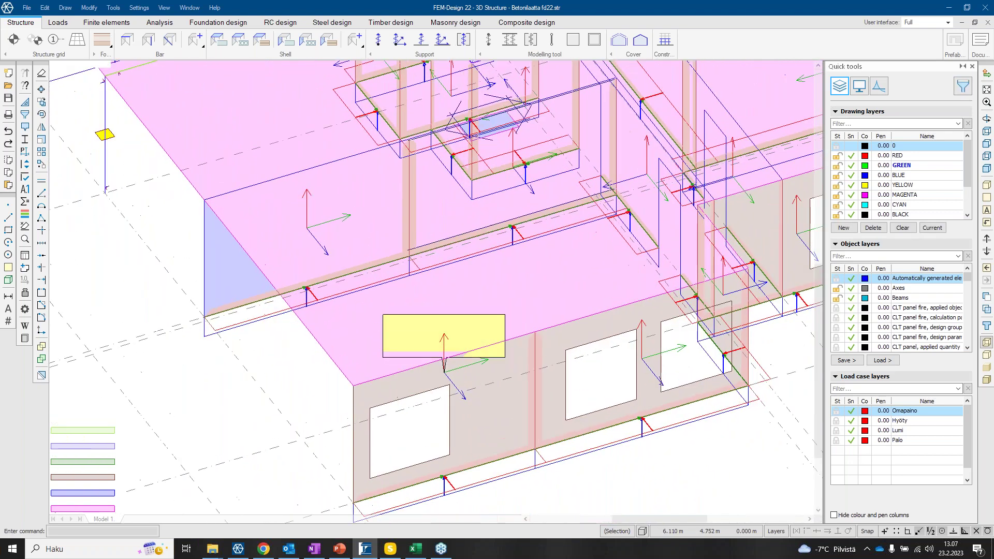
{"action": "scroll", "coordinate": [409, 412], "scroll_direction": "up", "scroll_amount": 1}
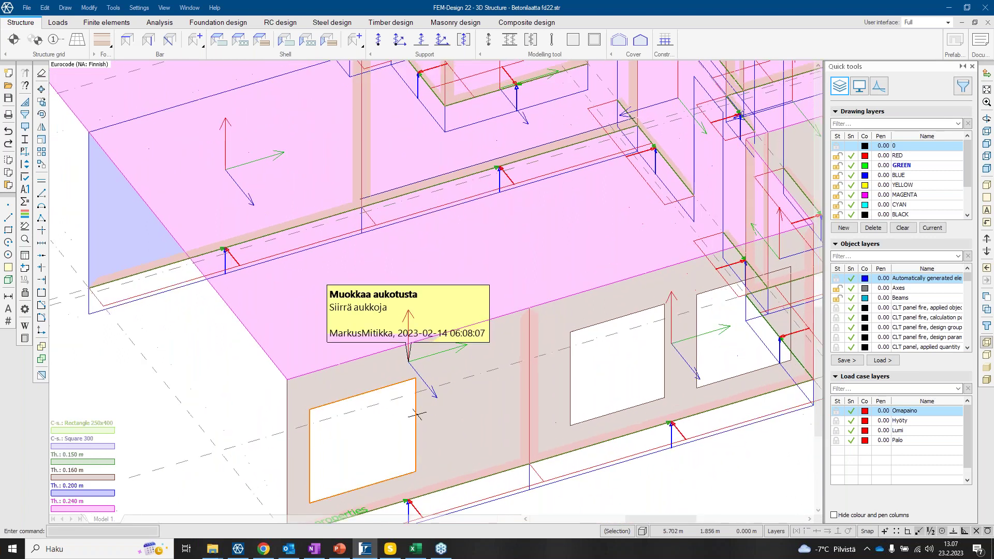
{"action": "scroll", "coordinate": [408, 406], "scroll_direction": "down", "scroll_amount": 4}
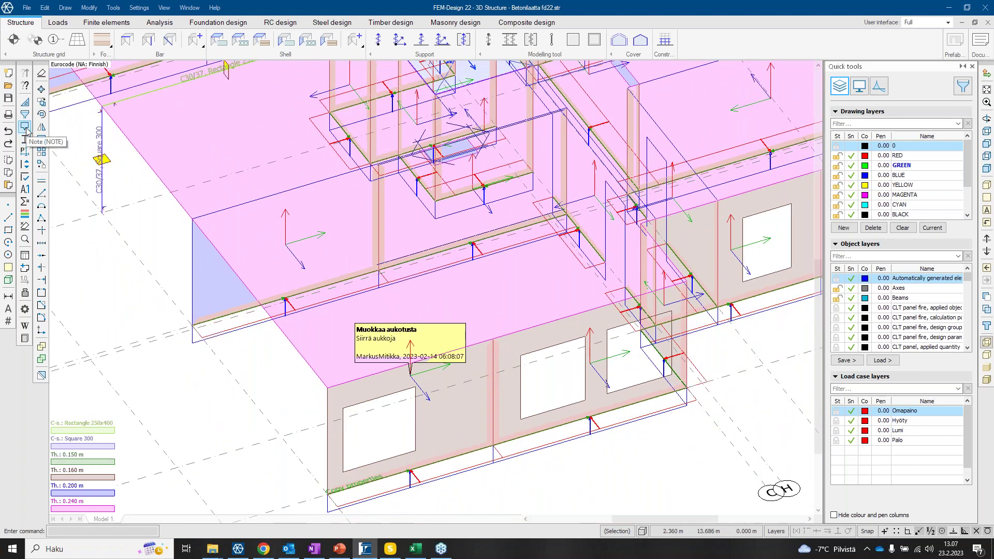
Open the list of managed notes and locate the Huomiotekstit and Muokkaa aukotusta notes in the model.
{"action": "left_click", "coordinate": [24, 128]}
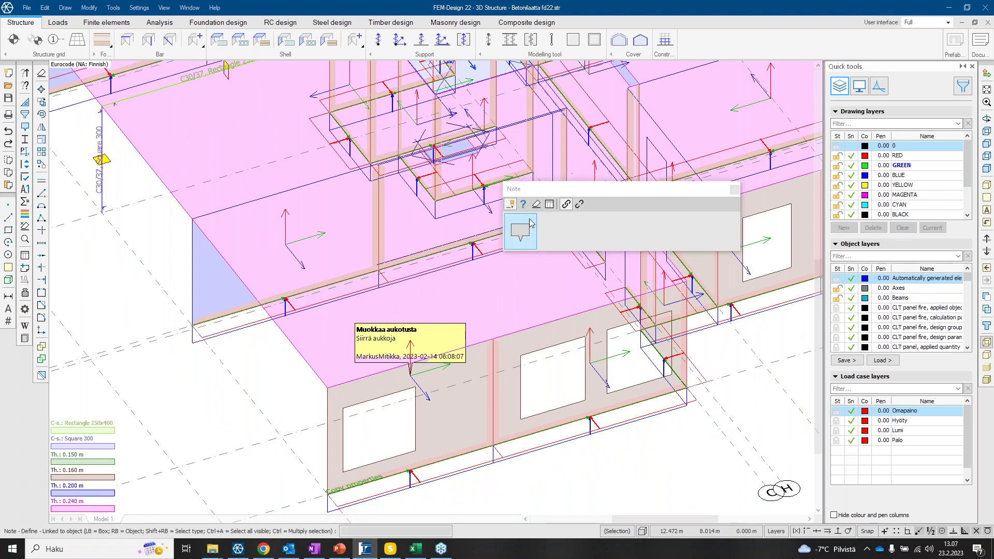
{"action": "left_click", "coordinate": [548, 206]}
{"action": "left_click", "coordinate": [549, 205]}
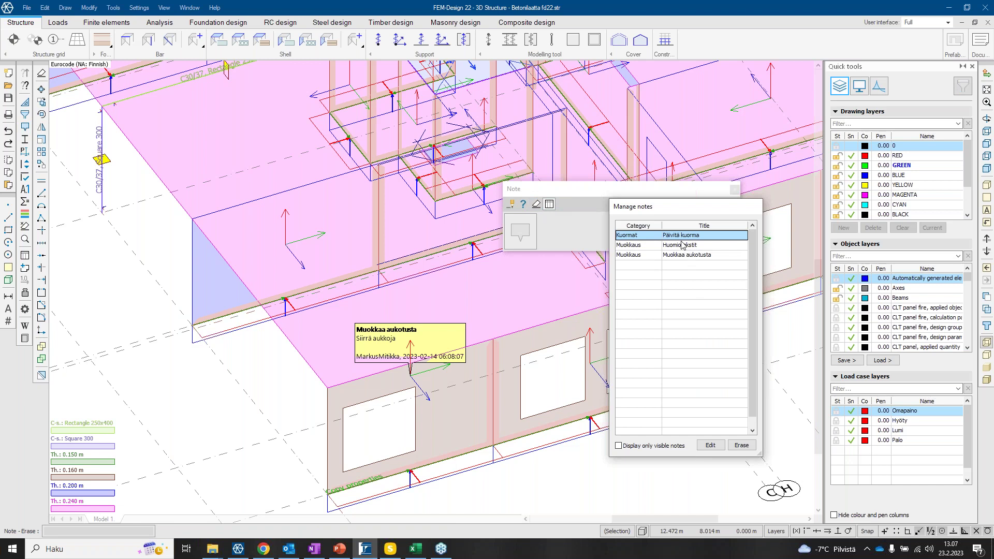
{"action": "left_click", "coordinate": [682, 245]}
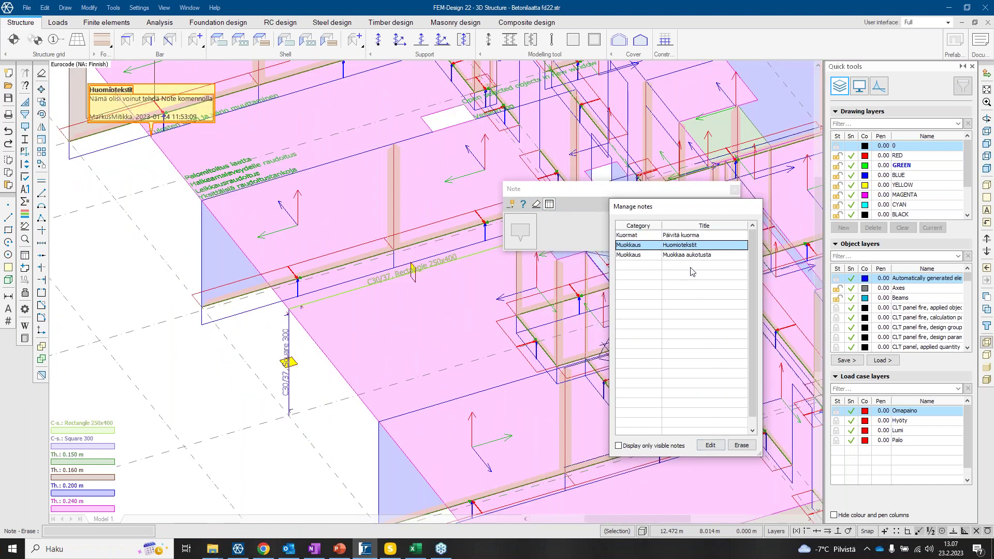
{"action": "left_click", "coordinate": [694, 254]}
{"action": "key", "text": "Escape"}
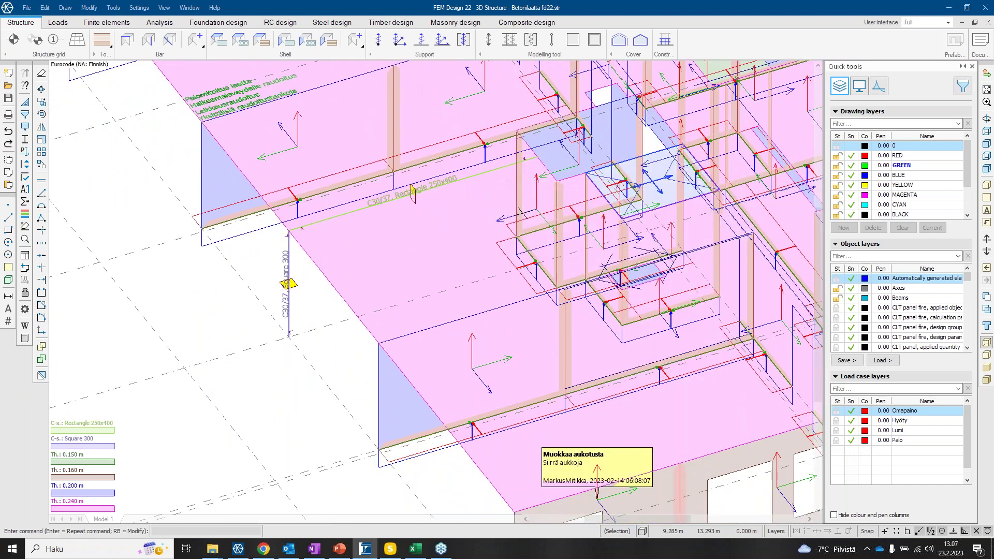
View the definition form for a new note linked to an object and close it without creating one.
{"action": "left_click", "coordinate": [26, 127]}
{"action": "left_click", "coordinate": [510, 208]}
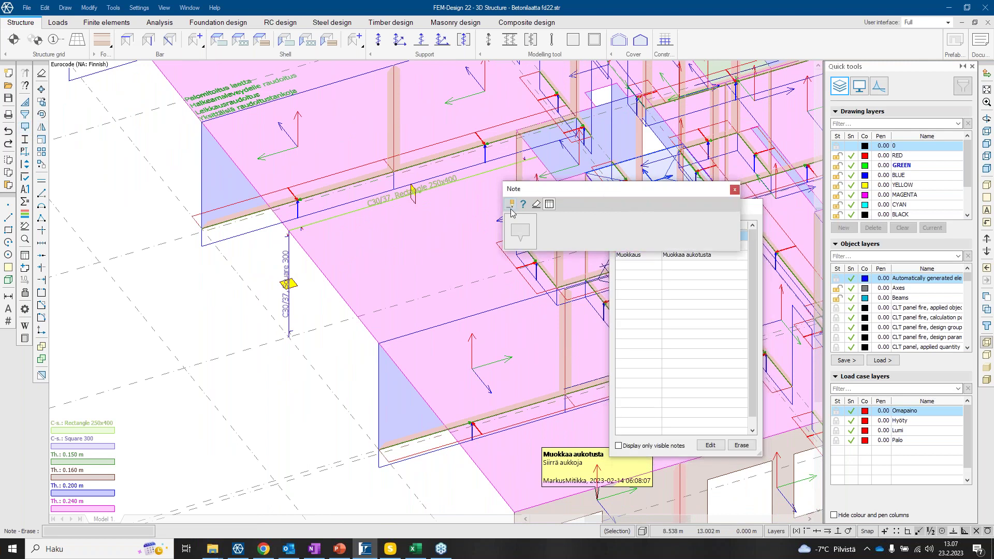
{"action": "left_click", "coordinate": [511, 212]}
{"action": "left_click", "coordinate": [520, 231]}
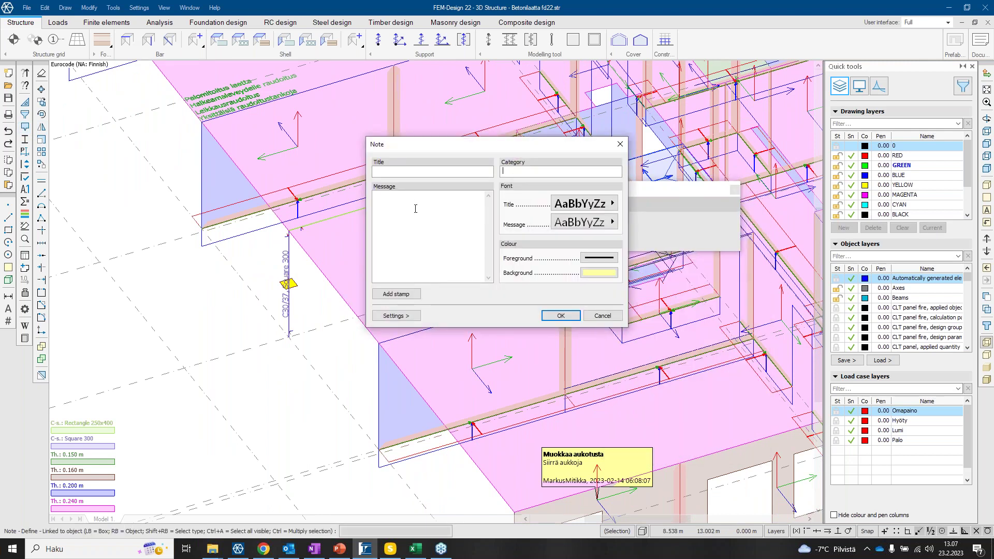
{"action": "left_click", "coordinate": [620, 145]}
Inspect the properties of the Muokkaa aukotusta note and its settings presets, leaving the note unedited.
{"action": "scroll", "coordinate": [564, 364], "scroll_direction": "down", "scroll_amount": 1}
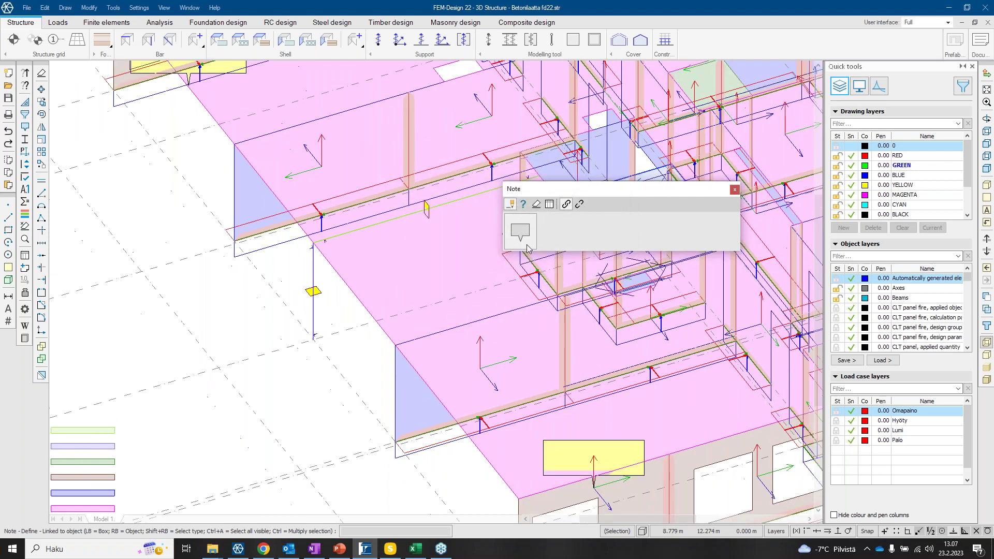
{"action": "left_click", "coordinate": [523, 206]}
{"action": "left_click", "coordinate": [580, 446]}
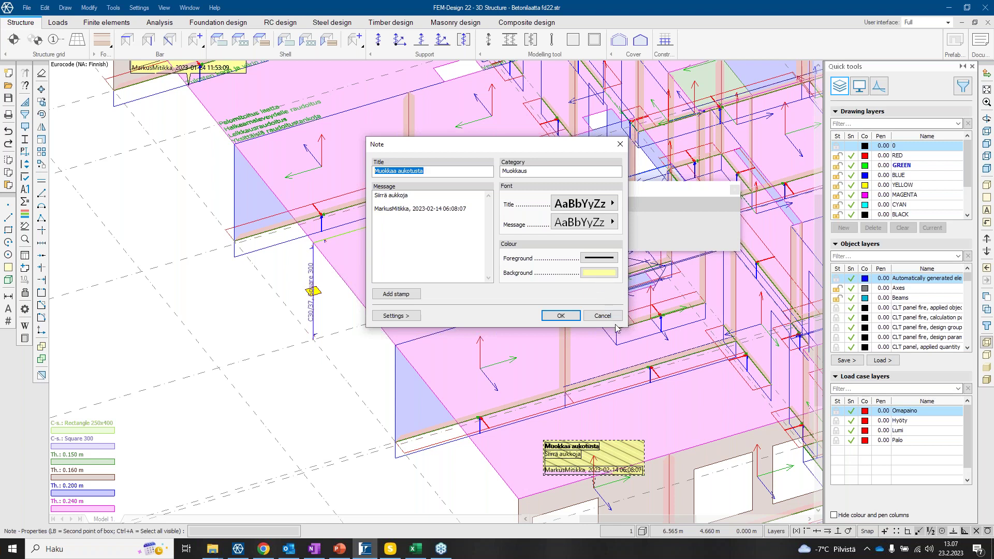
{"action": "left_click", "coordinate": [401, 316]}
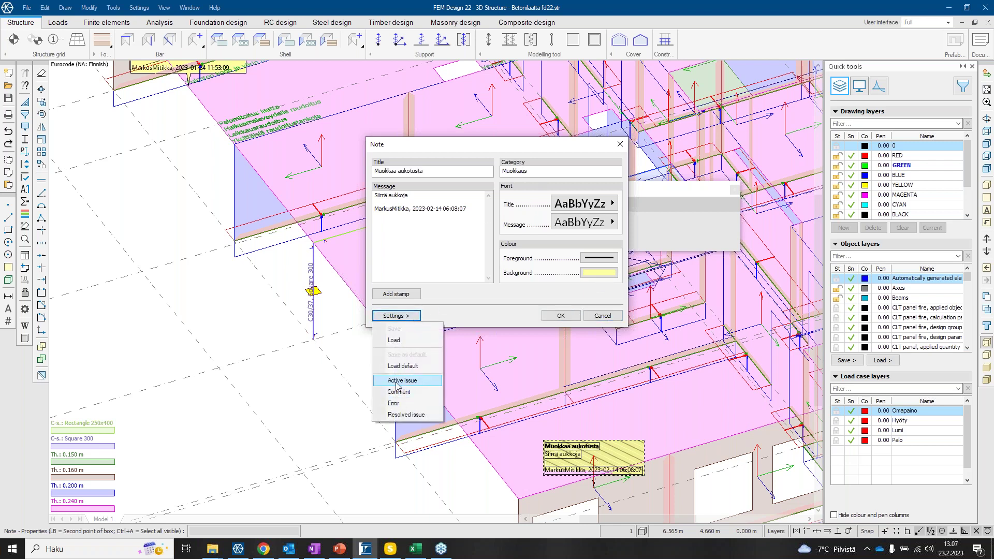
{"action": "left_click", "coordinate": [601, 317]}
{"action": "left_click", "coordinate": [600, 317]}
Examine the notes at the far side of the building, including Päivitä kuorma, and close the Note tool.
{"action": "scroll", "coordinate": [317, 289], "scroll_direction": "down", "scroll_amount": 1}
{"action": "middle_click_drag", "start_coordinate": [190, 70], "coordinate": [239, 375]}
{"action": "scroll", "coordinate": [316, 290], "scroll_direction": "up", "scroll_amount": 3}
{"action": "scroll", "coordinate": [238, 375], "scroll_direction": "down", "scroll_amount": 2}
{"action": "middle_click_drag", "start_coordinate": [806, 201], "coordinate": [461, 321]}
{"action": "scroll", "coordinate": [461, 321], "scroll_direction": "up", "scroll_amount": 1}
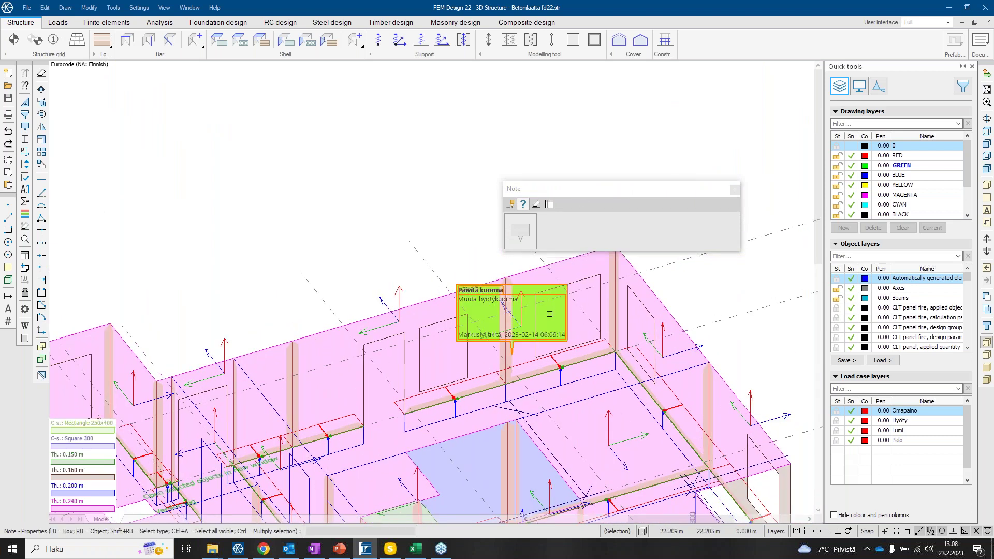
{"action": "scroll", "coordinate": [549, 314], "scroll_direction": "down", "scroll_amount": 5}
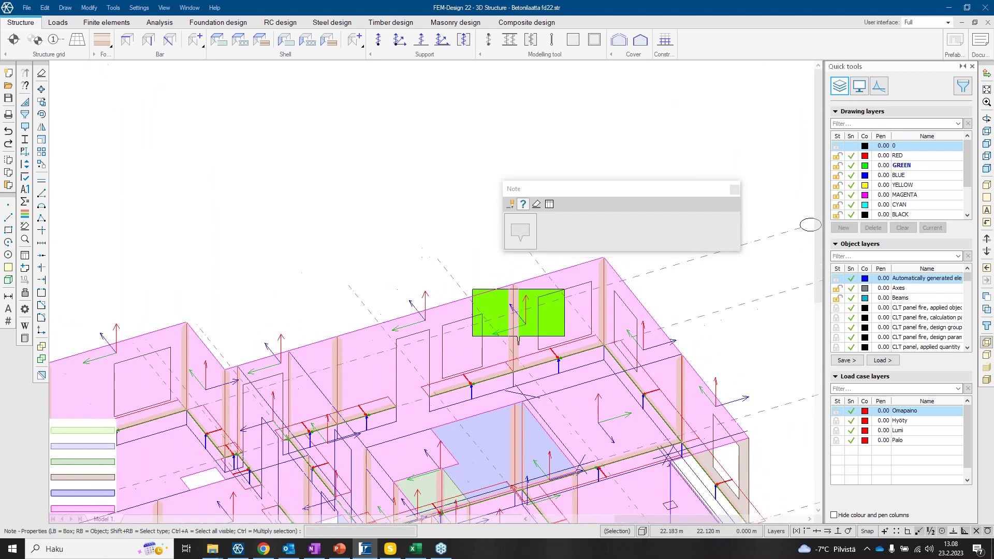
{"action": "middle_click_drag", "start_coordinate": [410, 367], "coordinate": [440, 338]}
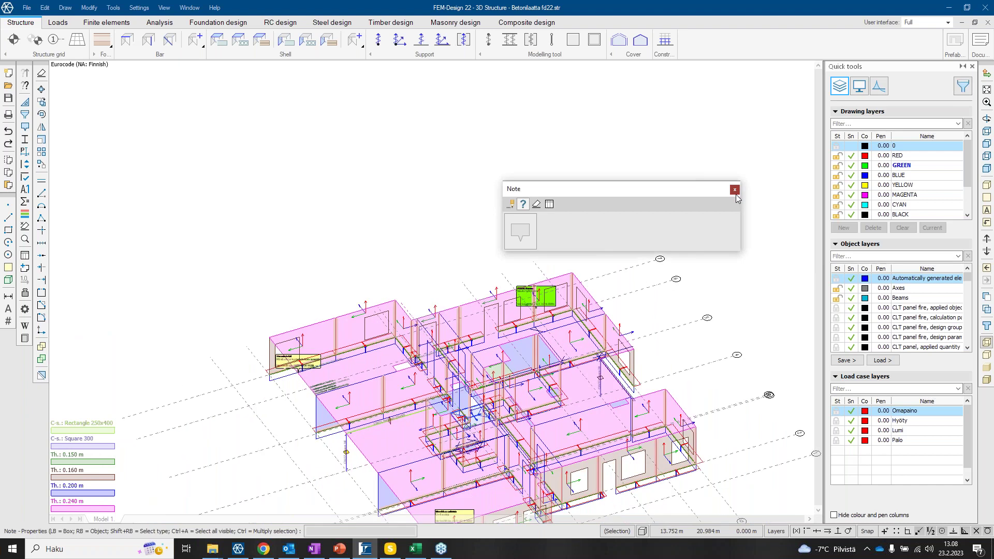
{"action": "left_click", "coordinate": [734, 190]}
Compare the open model with the file Betonilaatta fd22 muutos using Compare files.
{"action": "middle_click_drag", "start_coordinate": [571, 402], "coordinate": [601, 311]}
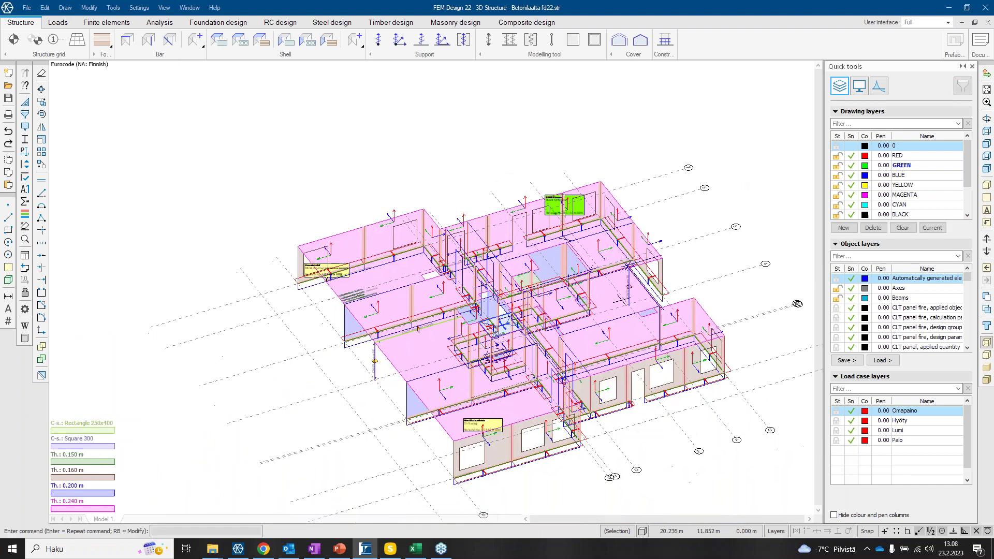
{"action": "left_click", "coordinate": [45, 10]}
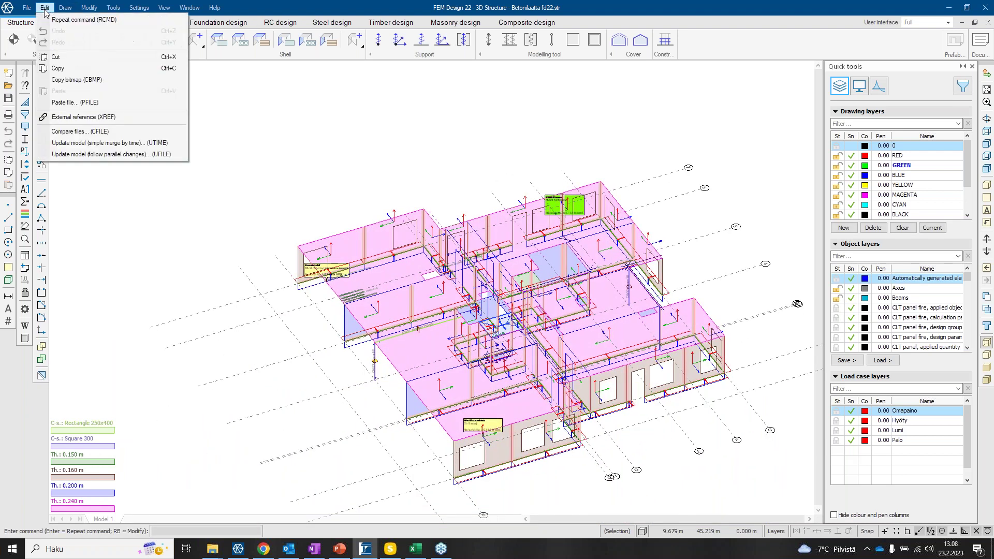
{"action": "left_click", "coordinate": [62, 136]}
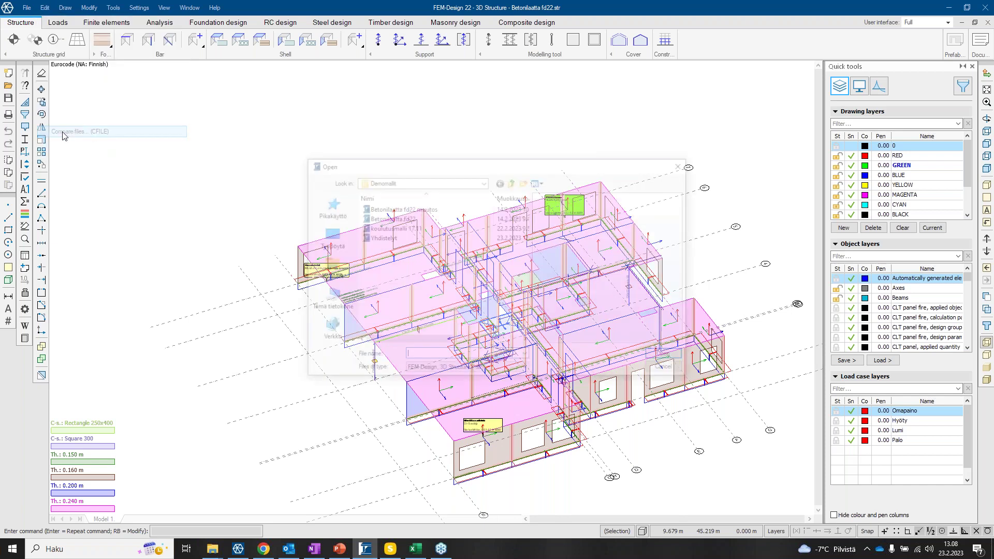
{"action": "left_click", "coordinate": [669, 357]}
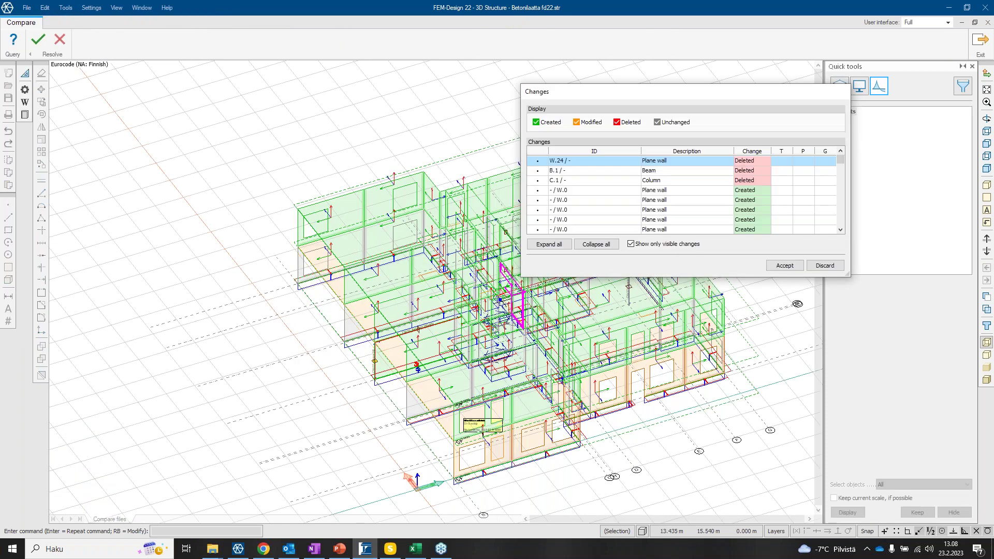
Display the comparison with hidden lines removed, look through the changes list and pick a created plane wall.
{"action": "left_click", "coordinate": [986, 354]}
{"action": "left_click_drag", "start_coordinate": [701, 95], "coordinate": [857, 312]}
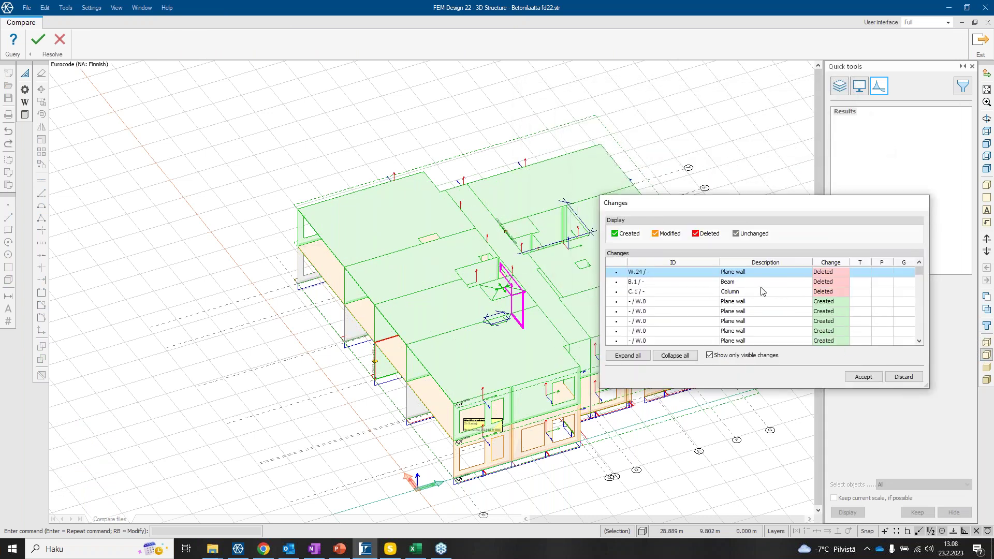
{"action": "scroll", "coordinate": [823, 295], "scroll_direction": "down", "scroll_amount": 5}
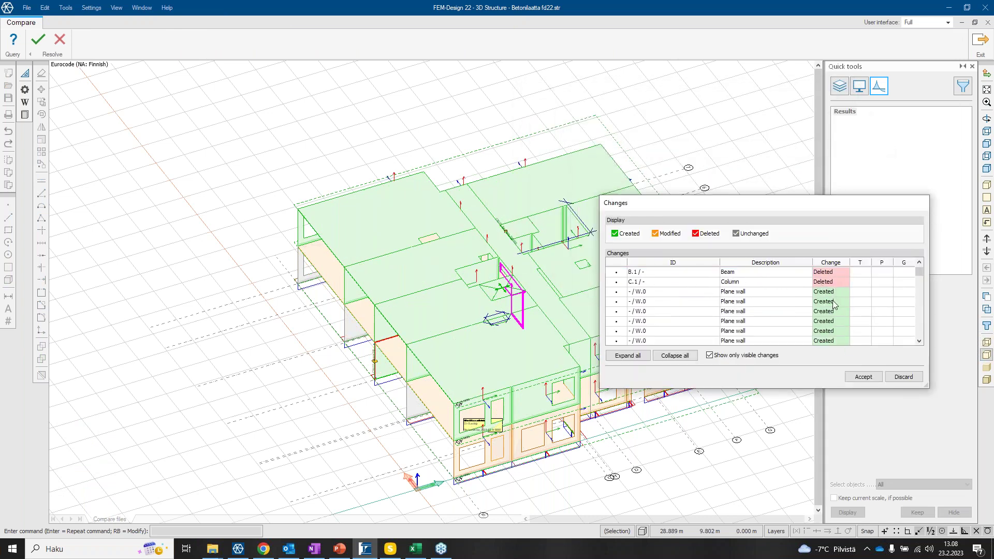
{"action": "scroll", "coordinate": [829, 304], "scroll_direction": "down", "scroll_amount": 5}
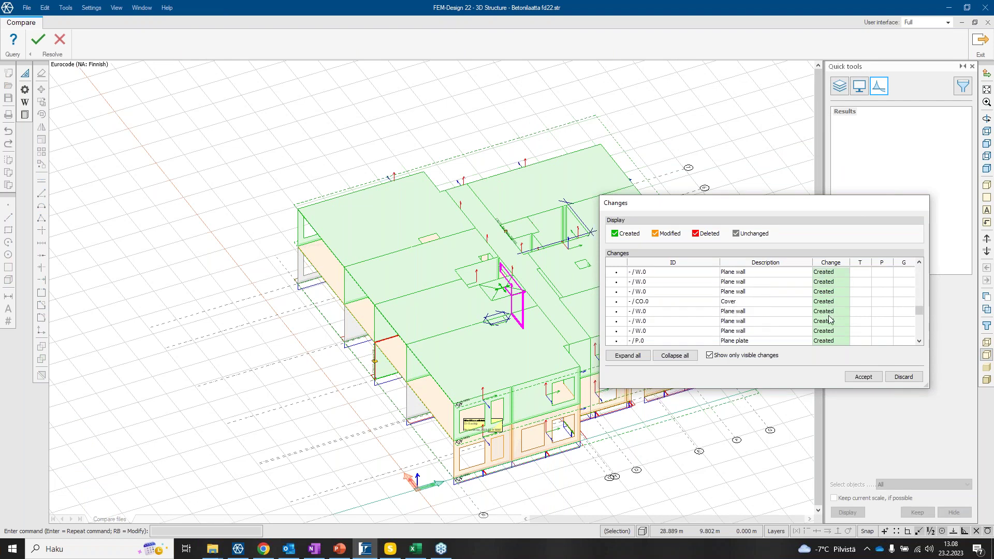
{"action": "left_click_drag", "start_coordinate": [919, 326], "coordinate": [920, 270]}
{"action": "middle_click_drag", "start_coordinate": [444, 338], "coordinate": [342, 370], "text": "shift"}
{"action": "left_click", "coordinate": [741, 302]}
Hide the created objects of the upper storey by selecting them in a side elevation of the building.
{"action": "scroll", "coordinate": [402, 346], "scroll_direction": "up", "scroll_amount": 2}
{"action": "middle_click_drag", "start_coordinate": [475, 336], "coordinate": [538, 327], "text": "shift"}
{"action": "scroll", "coordinate": [811, 320], "scroll_direction": "down", "scroll_amount": 5}
{"action": "scroll", "coordinate": [796, 309], "scroll_direction": "down", "scroll_amount": 1}
{"action": "middle_click_drag", "start_coordinate": [373, 369], "coordinate": [335, 335]}
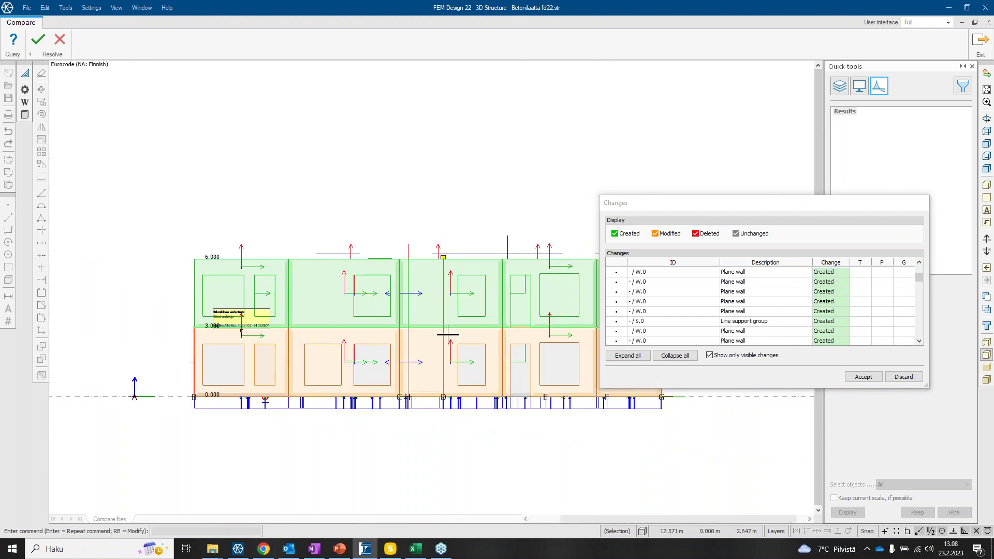
{"action": "left_click", "coordinate": [987, 309]}
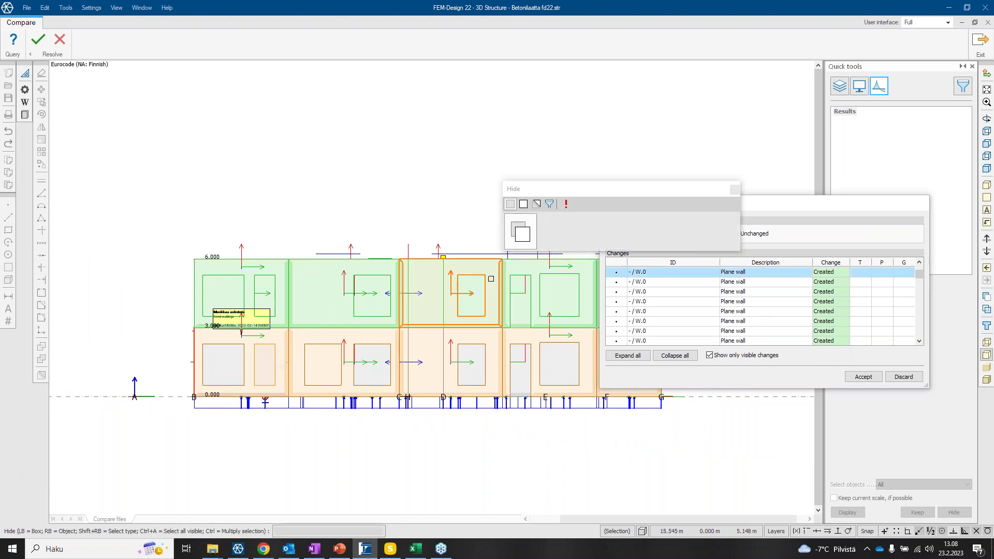
{"action": "middle_click_drag", "start_coordinate": [276, 220], "coordinate": [593, 231]}
{"action": "left_click", "coordinate": [275, 273]}
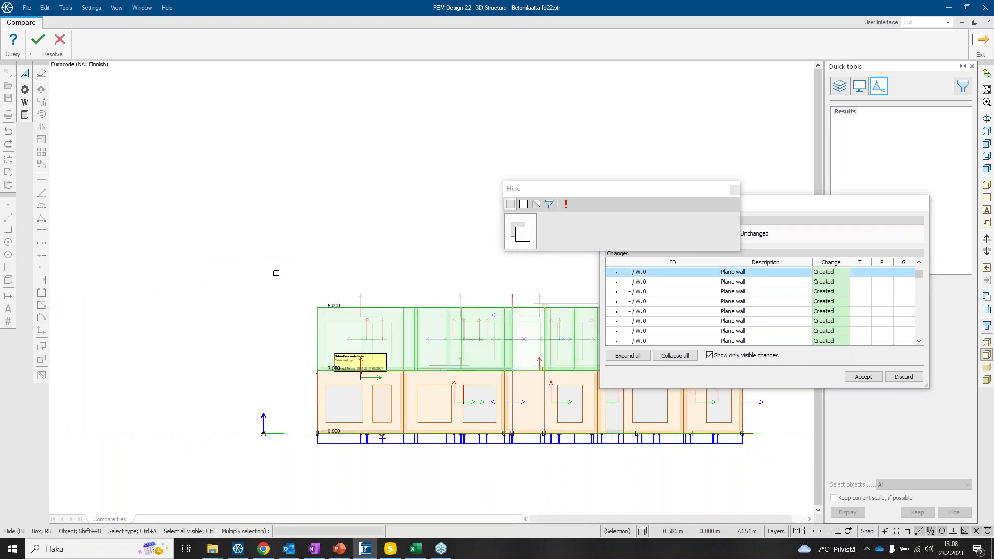
{"action": "key", "text": "Return"}
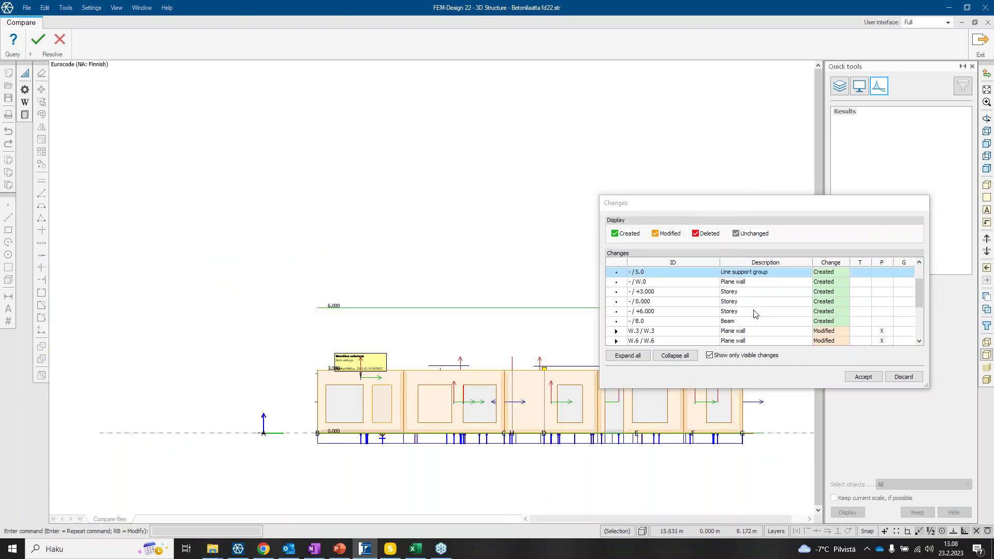
Return the comparison to wireframe display and view the changed beam, column and wall on the building's edge.
{"action": "middle_click_drag", "start_coordinate": [378, 342], "coordinate": [665, 313], "text": "shift"}
{"action": "middle_click_drag", "start_coordinate": [382, 429], "coordinate": [492, 414], "text": "shift"}
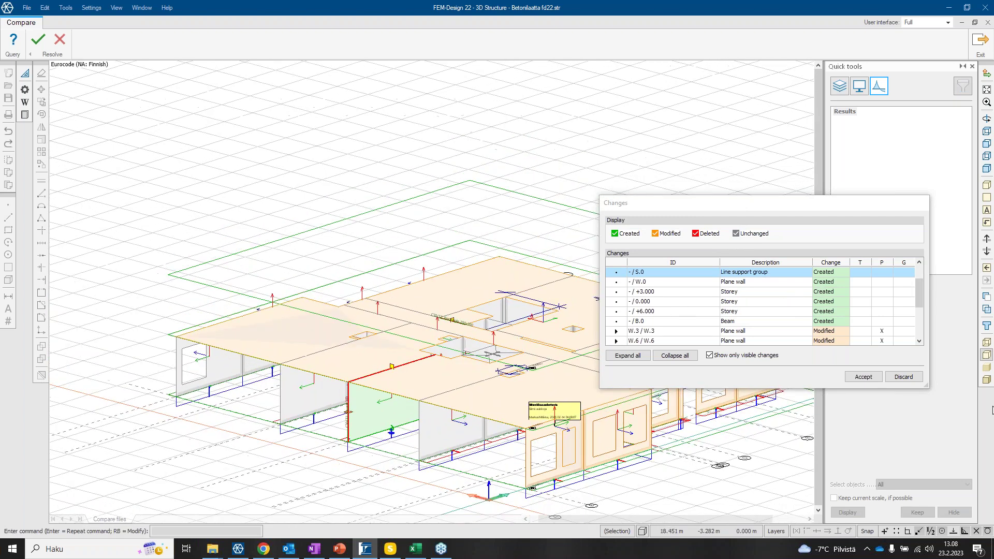
{"action": "left_click", "coordinate": [986, 343]}
{"action": "middle_click_drag", "start_coordinate": [437, 290], "coordinate": [332, 451], "text": "shift"}
{"action": "scroll", "coordinate": [328, 463], "scroll_direction": "up", "scroll_amount": 3}
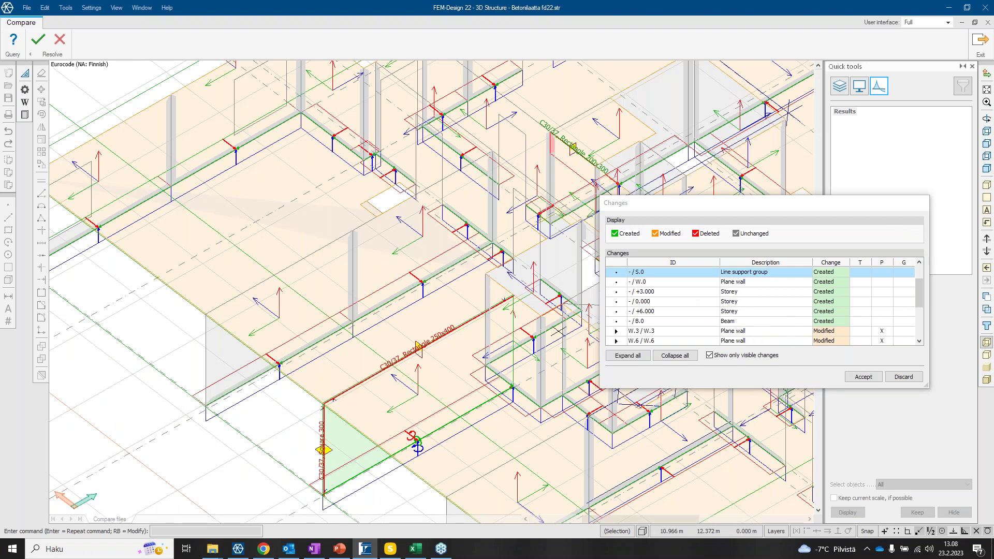
Highlight the created plane wall W.0 from the changes list and review the neighbouring entries.
{"action": "left_click", "coordinate": [745, 285]}
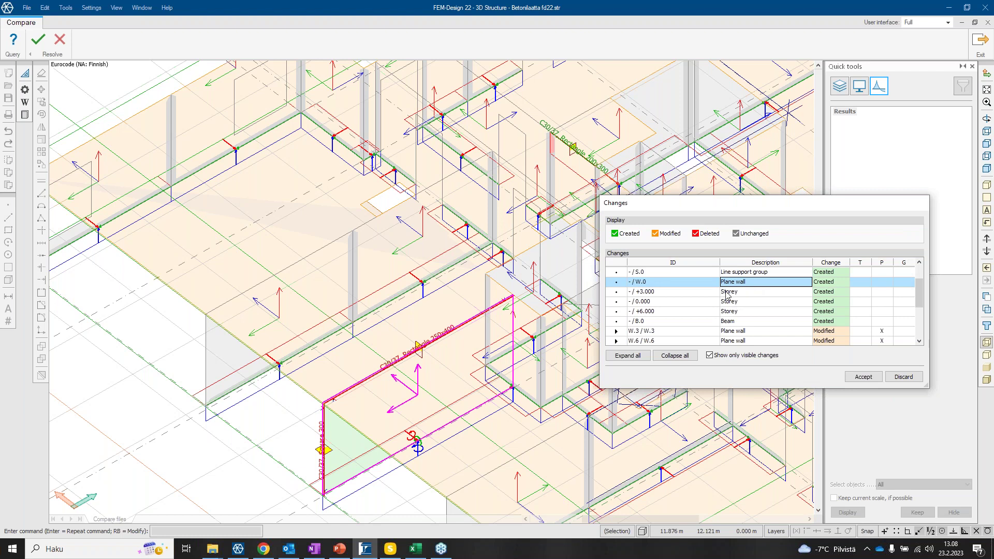
{"action": "scroll", "coordinate": [773, 290], "scroll_direction": "down", "scroll_amount": 3}
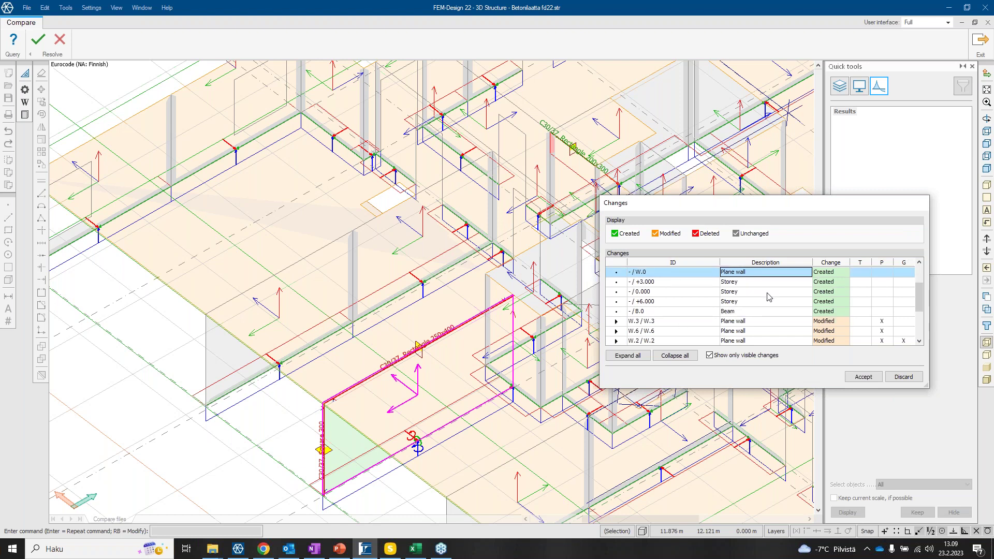
{"action": "scroll", "coordinate": [768, 326], "scroll_direction": "up", "scroll_amount": 4}
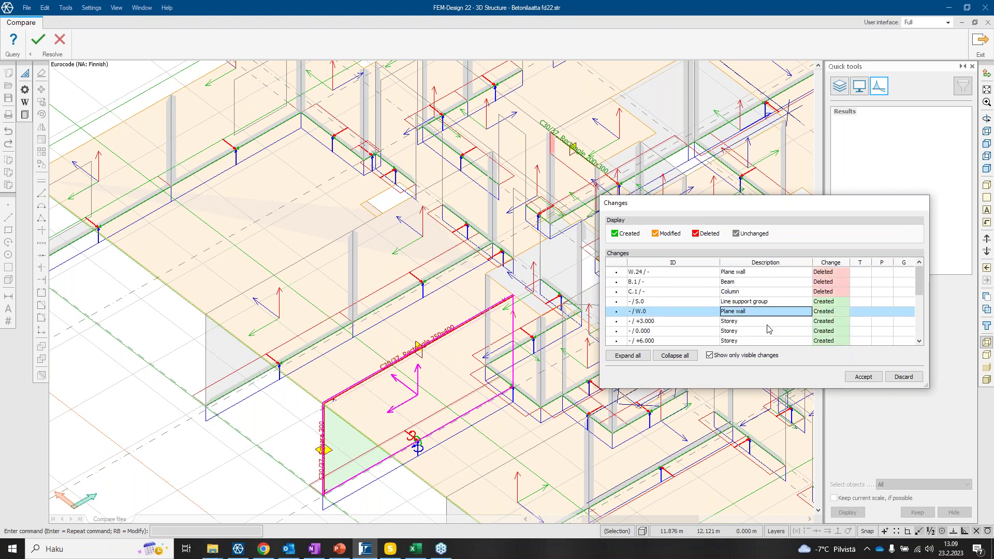
Highlight the deleted plane wall W.24, beam B.1 and column C.1 one after another from the changes list.
{"action": "left_click", "coordinate": [753, 274]}
{"action": "left_click", "coordinate": [744, 283]}
{"action": "left_click", "coordinate": [740, 293]}
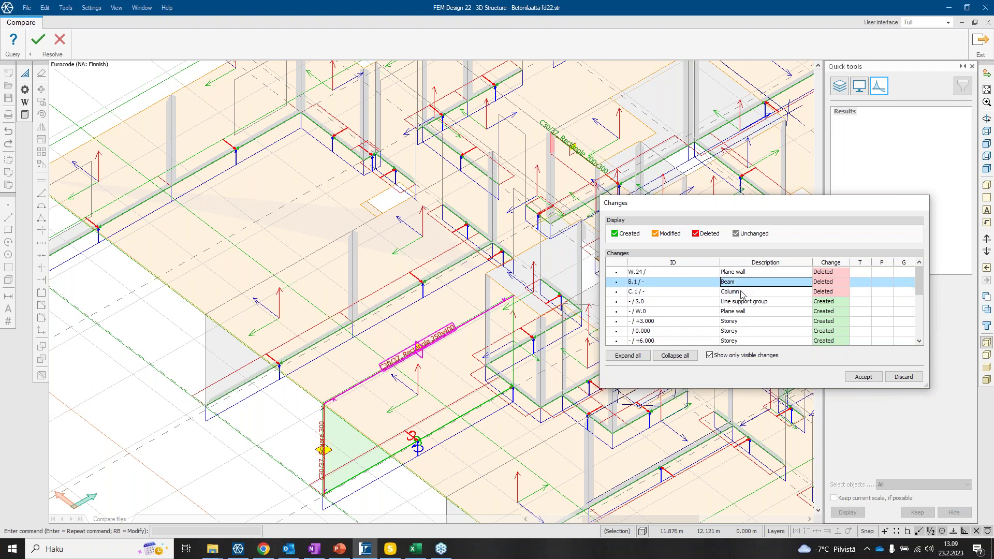
Review the modified entries at the end of the changes list, highlighting plane wall W.4, plane plate P.1 and plane wall W.11 in the model.
{"action": "scroll", "coordinate": [766, 310], "scroll_direction": "down", "scroll_amount": 2}
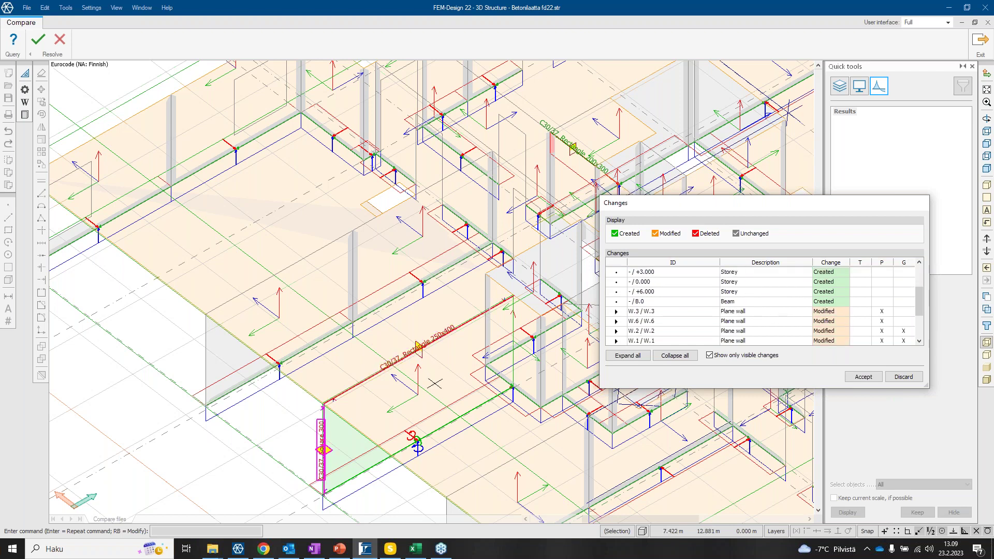
{"action": "scroll", "coordinate": [435, 383], "scroll_direction": "down", "scroll_amount": 2}
{"action": "middle_click_drag", "start_coordinate": [435, 383], "coordinate": [322, 231]}
{"action": "middle_click_drag", "start_coordinate": [456, 370], "coordinate": [385, 320], "text": "shift"}
{"action": "scroll", "coordinate": [410, 352], "scroll_direction": "up", "scroll_amount": 2}
{"action": "scroll", "coordinate": [410, 352], "scroll_direction": "up", "scroll_amount": 2}
{"action": "scroll", "coordinate": [704, 343], "scroll_direction": "down", "scroll_amount": 3}
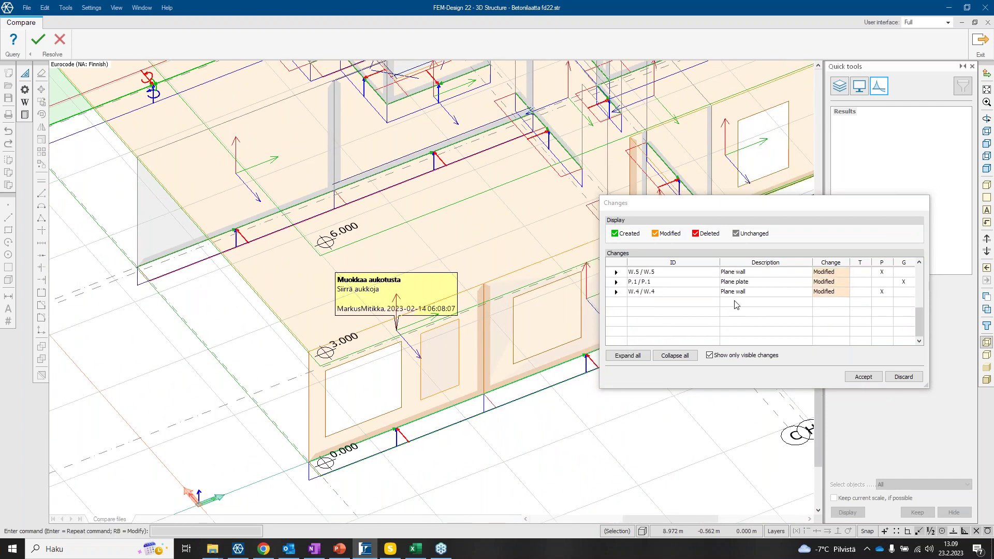
{"action": "left_click", "coordinate": [740, 292]}
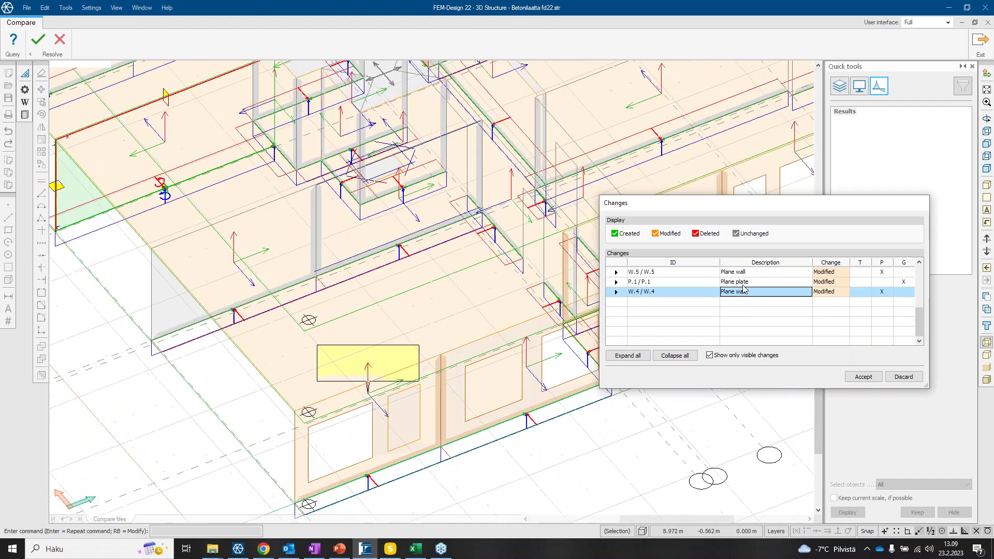
{"action": "left_click", "coordinate": [735, 282]}
{"action": "scroll", "coordinate": [743, 280], "scroll_direction": "up", "scroll_amount": 1}
{"action": "left_click", "coordinate": [742, 279]}
{"action": "scroll", "coordinate": [741, 278], "scroll_direction": "up", "scroll_amount": 1}
{"action": "left_click", "coordinate": [740, 280]}
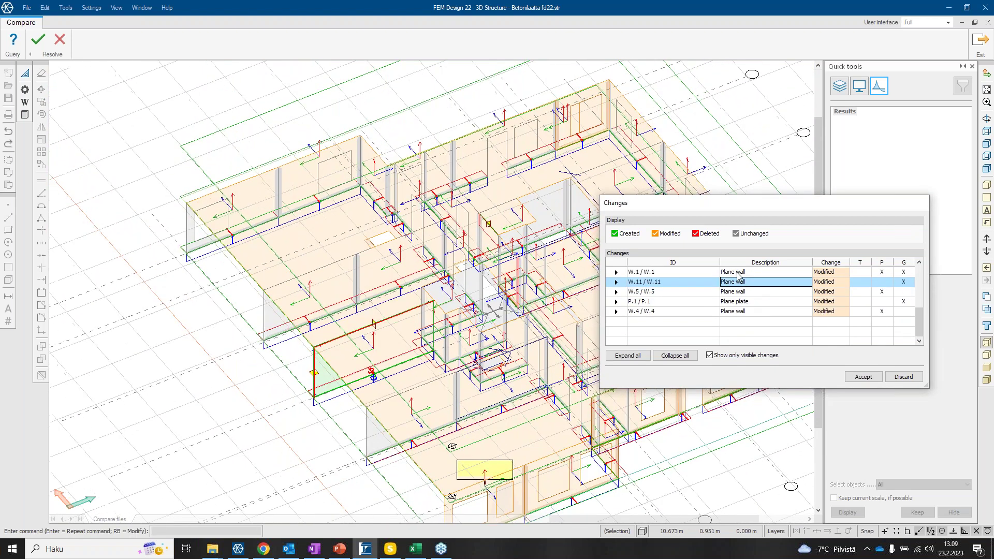
Expand the modified plane wall W.1 and highlight its deleted edge connections W.1.CE.1 and W.1.CE.2 and the wall part W.1.1.
{"action": "left_click", "coordinate": [738, 274]}
{"action": "scroll", "coordinate": [475, 480], "scroll_direction": "up", "scroll_amount": 1}
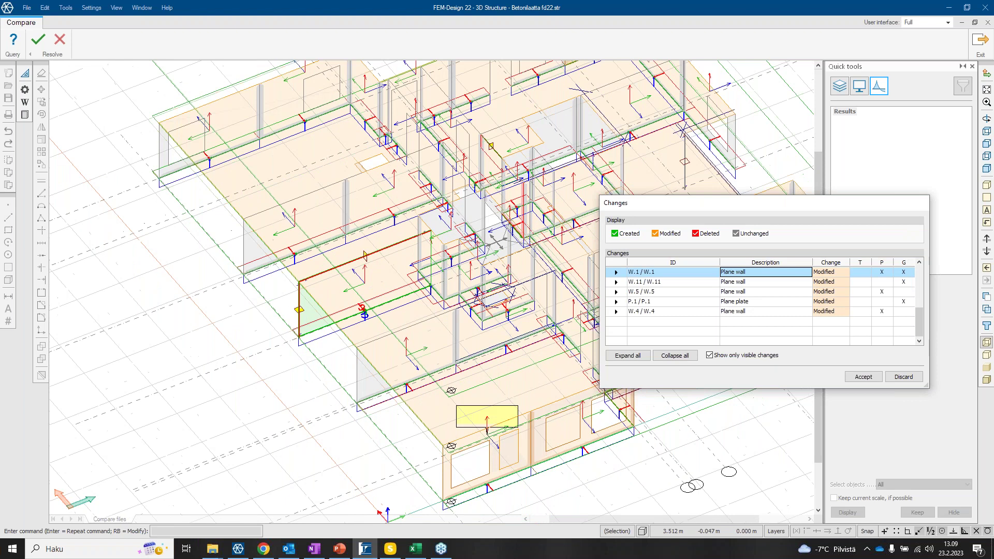
{"action": "left_click", "coordinate": [616, 272]}
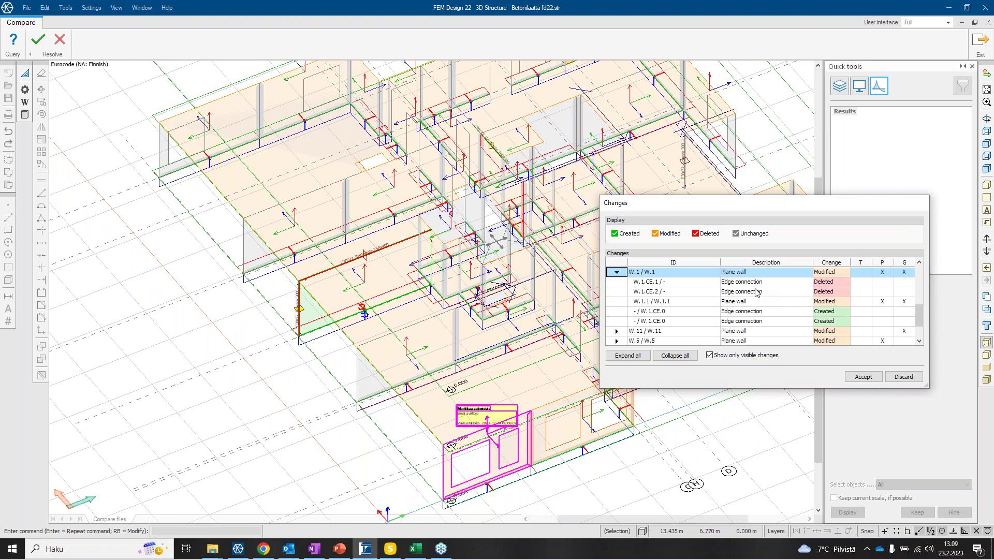
{"action": "middle_click_drag", "start_coordinate": [475, 436], "coordinate": [481, 407]}
{"action": "left_click", "coordinate": [738, 281]}
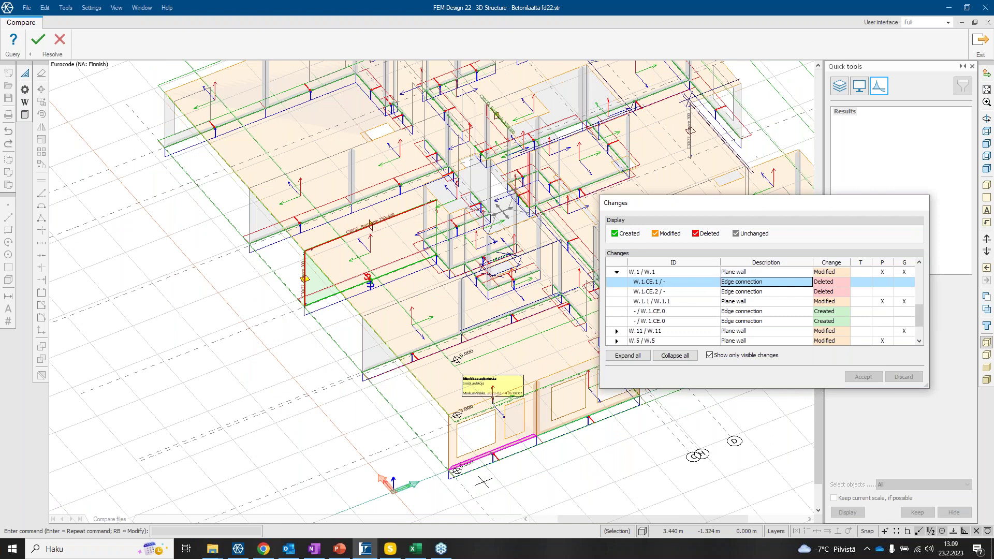
{"action": "left_click", "coordinate": [758, 292]}
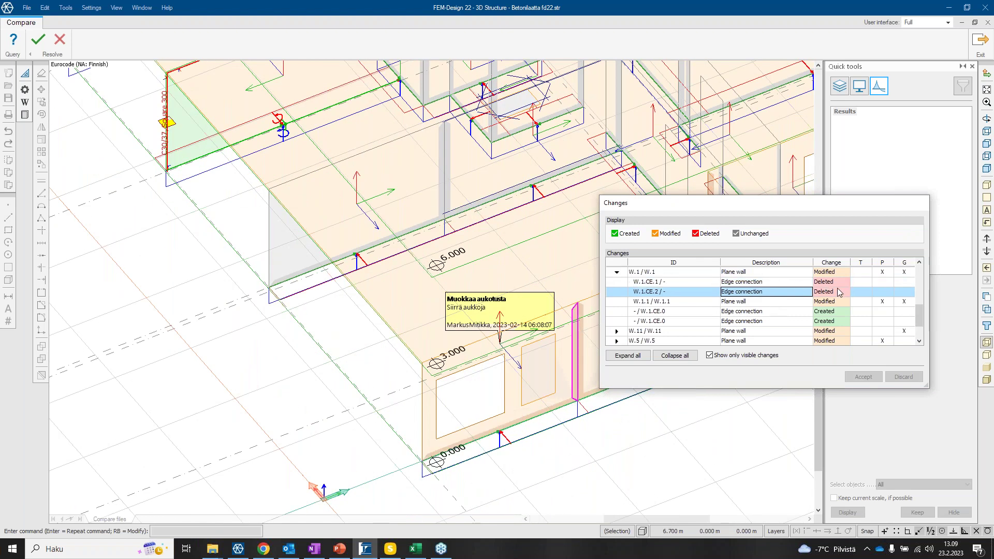
{"action": "left_click", "coordinate": [755, 303]}
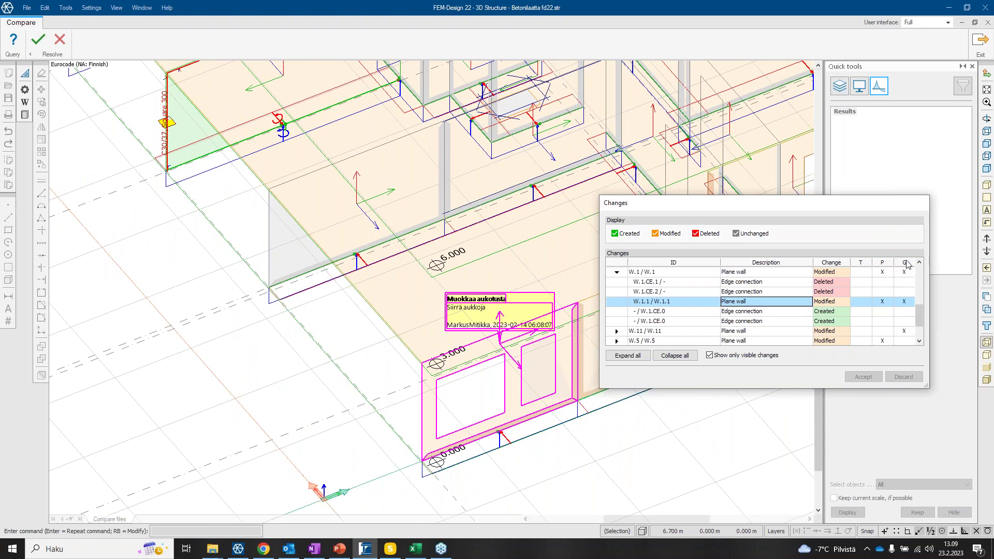
Inspect the properties of wall W.1.1 for both versions together, covering its general, material and stiffness data.
{"action": "middle_click_drag", "start_coordinate": [556, 412], "coordinate": [493, 417]}
{"action": "scroll", "coordinate": [492, 414], "scroll_direction": "up", "scroll_amount": 2}
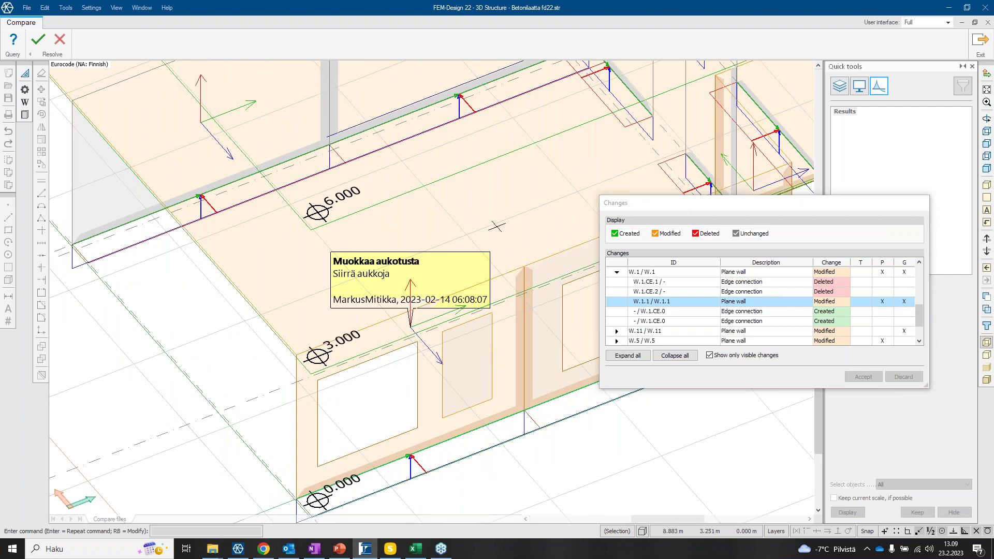
{"action": "key", "text": "ctrl"}
{"action": "key", "text": "ctrl"}
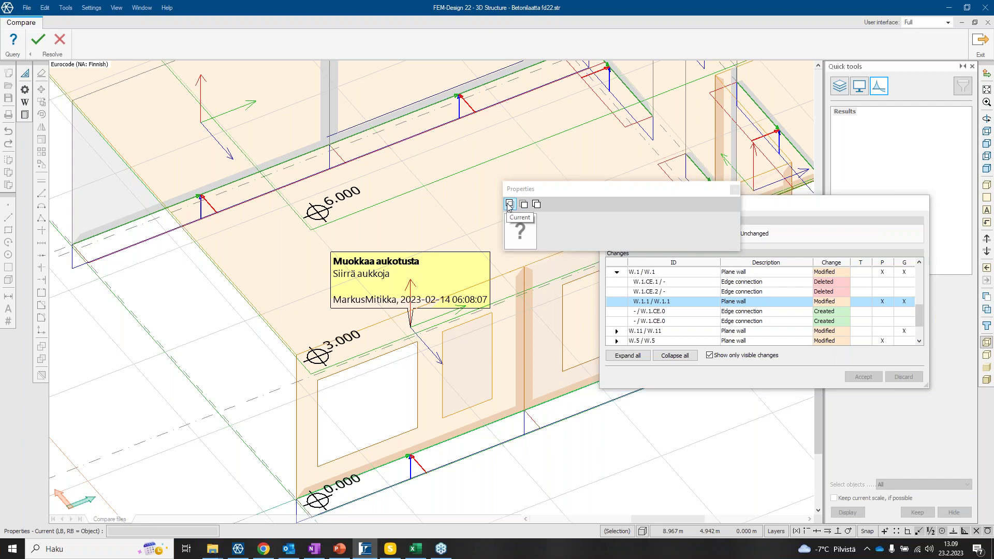
{"action": "left_click", "coordinate": [537, 206]}
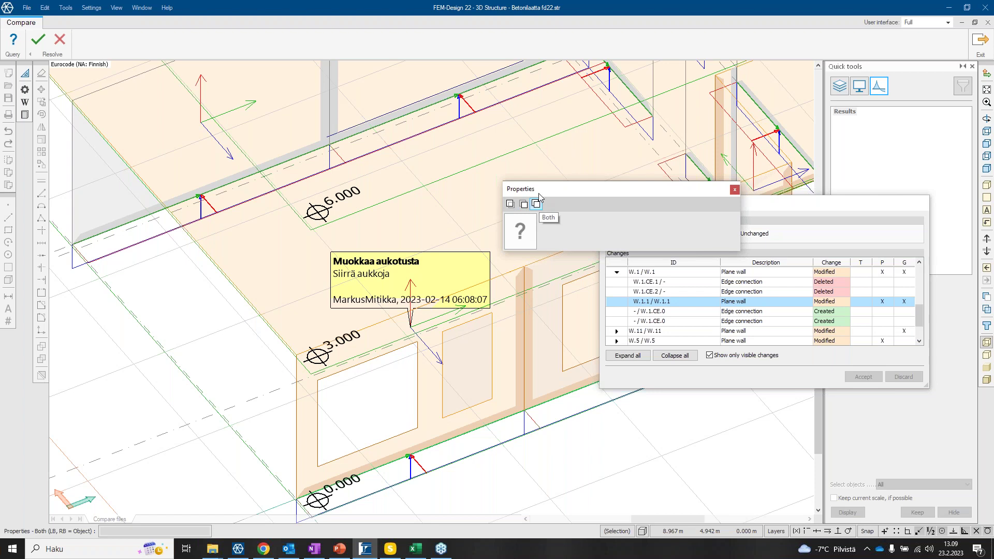
{"action": "left_click", "coordinate": [439, 439]}
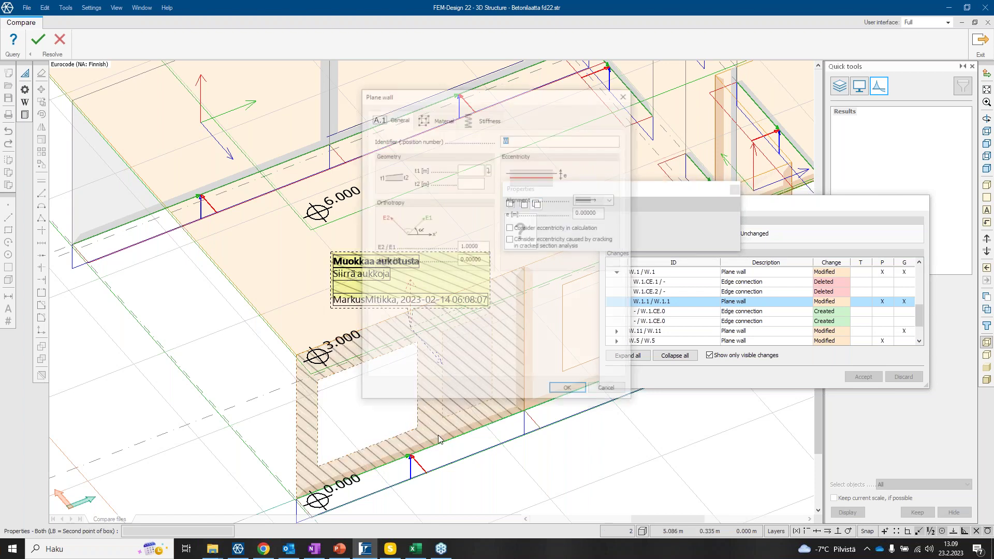
{"action": "left_click_drag", "start_coordinate": [505, 101], "coordinate": [207, 139]}
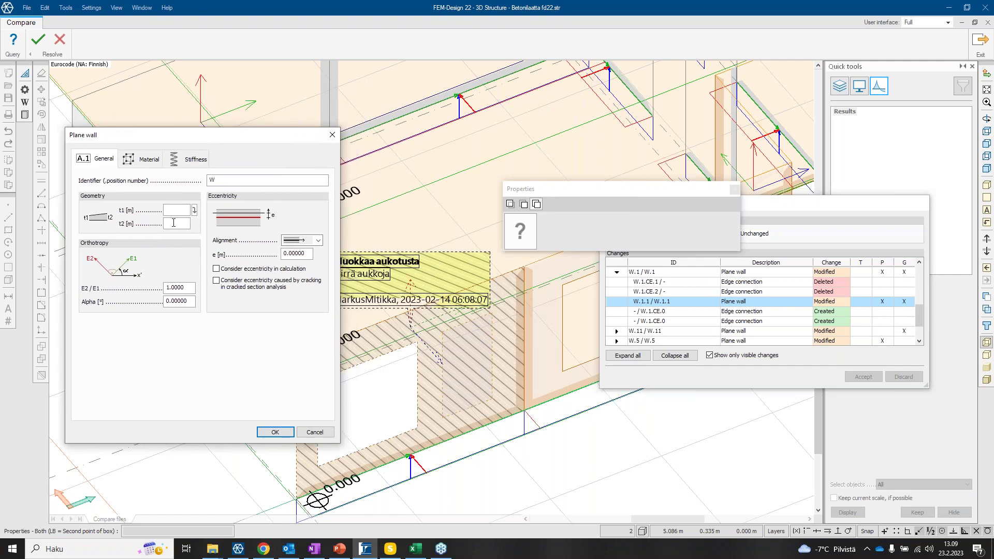
{"action": "left_click", "coordinate": [144, 160]}
{"action": "left_click", "coordinate": [188, 159]}
{"action": "left_click", "coordinate": [97, 159]}
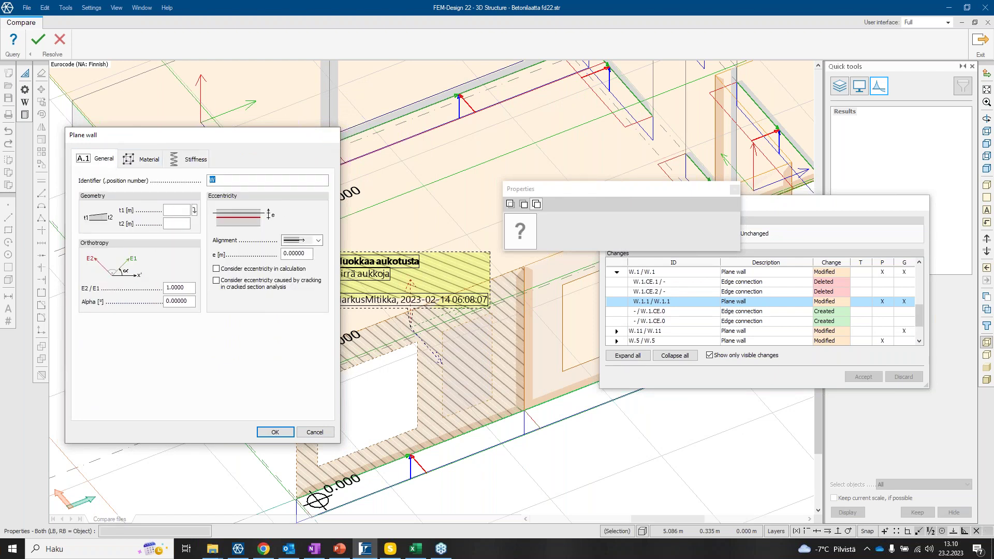
{"action": "left_click", "coordinate": [332, 137]}
Check the thickness of wall W.1.1 in the current version and in the new version separately.
{"action": "left_click", "coordinate": [510, 205]}
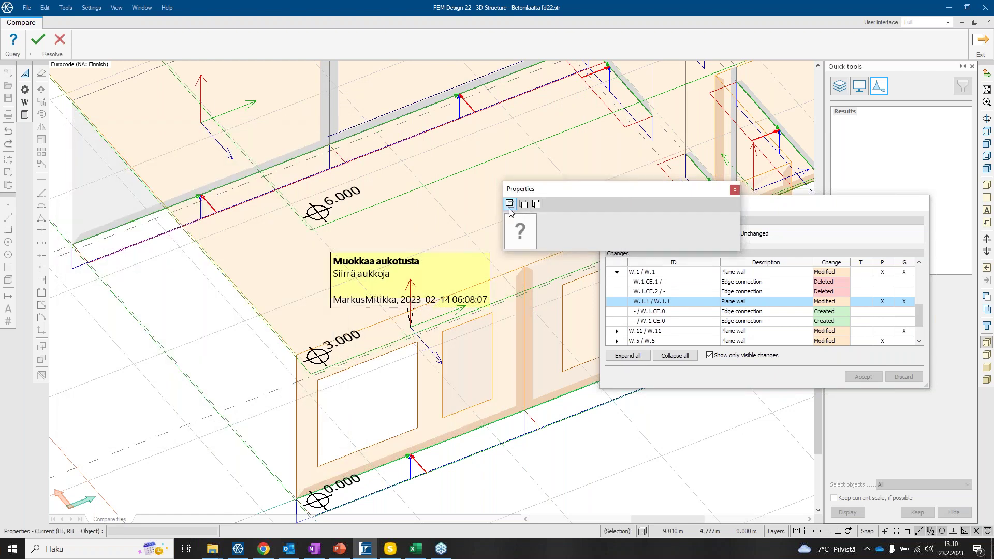
{"action": "left_click", "coordinate": [429, 403]}
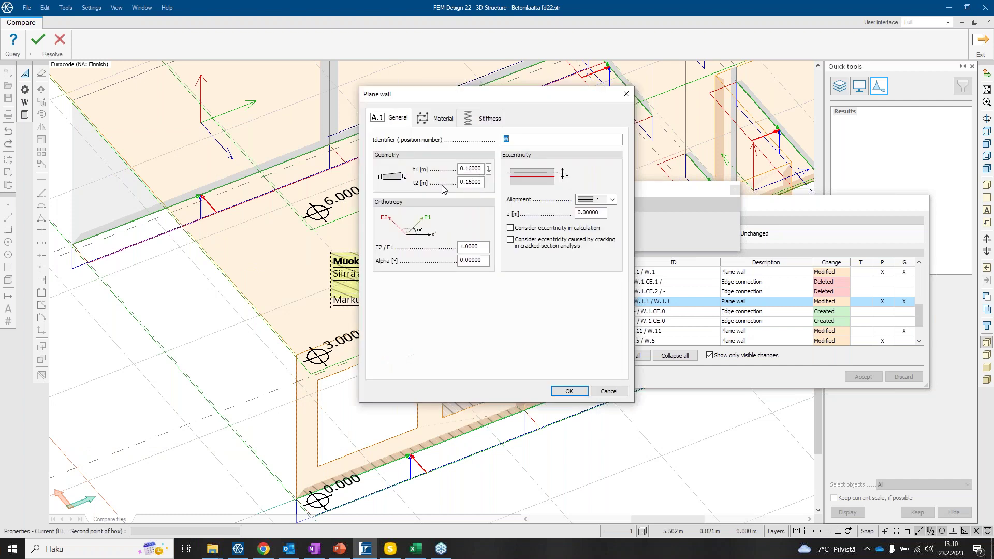
{"action": "left_click", "coordinate": [627, 95]}
{"action": "left_click", "coordinate": [522, 204]}
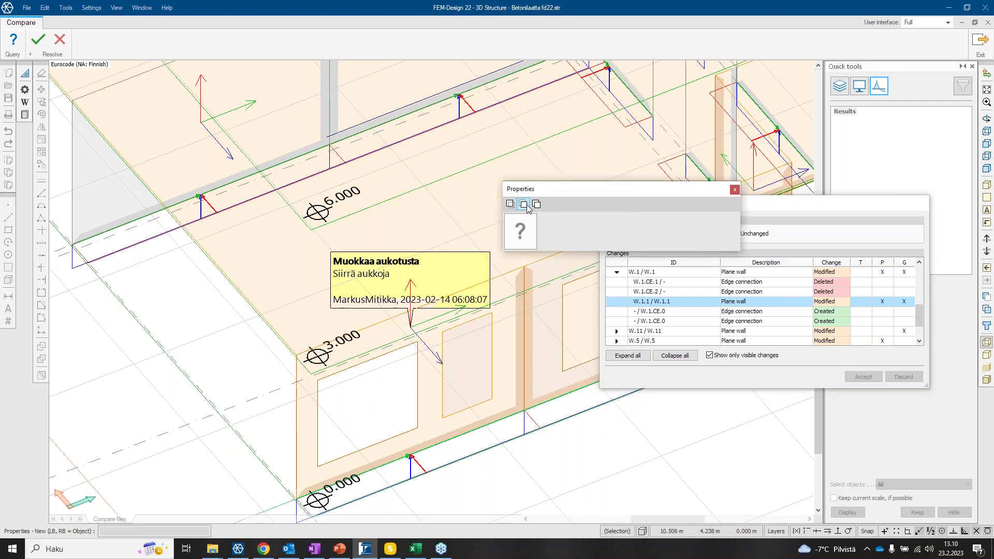
{"action": "left_click", "coordinate": [422, 395]}
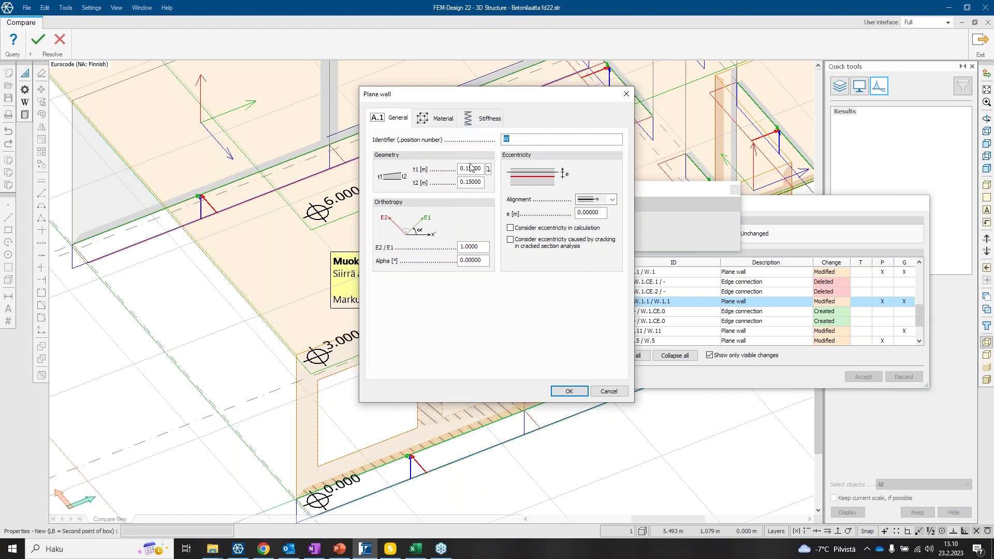
{"action": "left_click", "coordinate": [627, 94]}
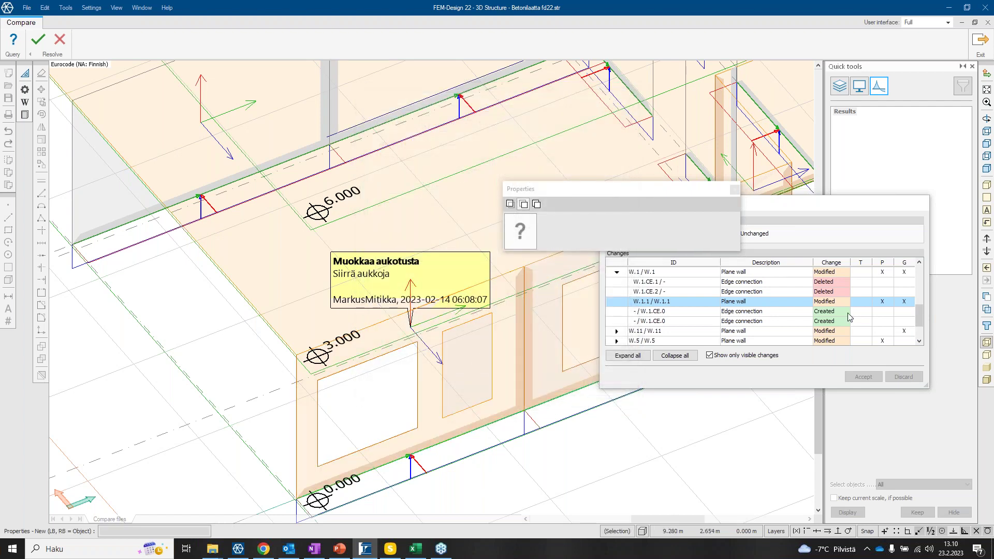
Examine the modified walls and openings along the building's facade and move the Properties window clear of the changes list.
{"action": "scroll", "coordinate": [572, 356], "scroll_direction": "down", "scroll_amount": 1}
{"action": "middle_click_drag", "start_coordinate": [585, 352], "coordinate": [533, 349]}
{"action": "scroll", "coordinate": [559, 345], "scroll_direction": "down", "scroll_amount": 3}
{"action": "middle_click_drag", "start_coordinate": [492, 280], "coordinate": [328, 330]}
{"action": "scroll", "coordinate": [456, 352], "scroll_direction": "down", "scroll_amount": 2}
{"action": "middle_click_drag", "start_coordinate": [456, 352], "coordinate": [335, 399]}
{"action": "middle_click_drag", "start_coordinate": [437, 293], "coordinate": [333, 352], "text": "shift"}
{"action": "scroll", "coordinate": [816, 299], "scroll_direction": "down", "scroll_amount": 1}
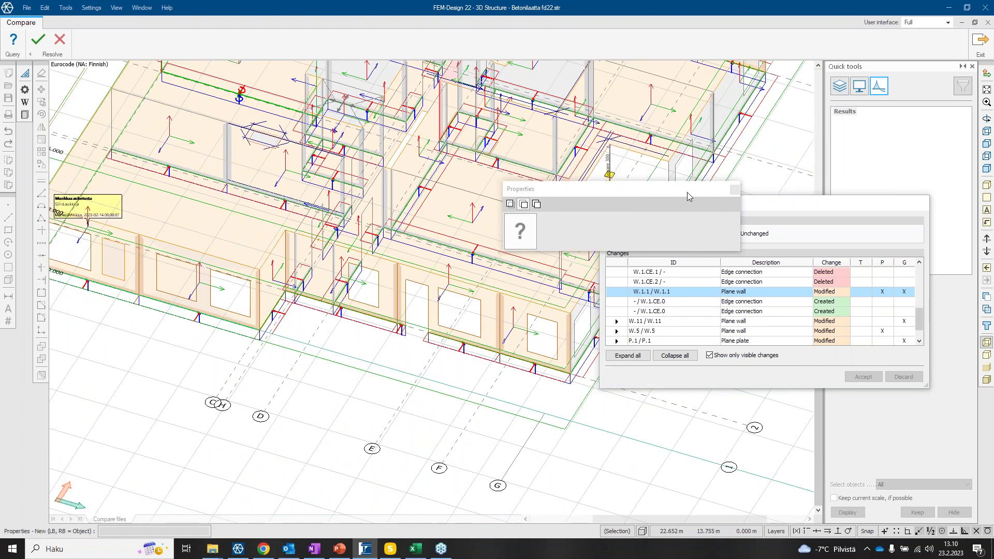
{"action": "left_click_drag", "start_coordinate": [688, 197], "coordinate": [638, 109]}
{"action": "middle_click_drag", "start_coordinate": [449, 253], "coordinate": [837, 347], "text": "shift"}
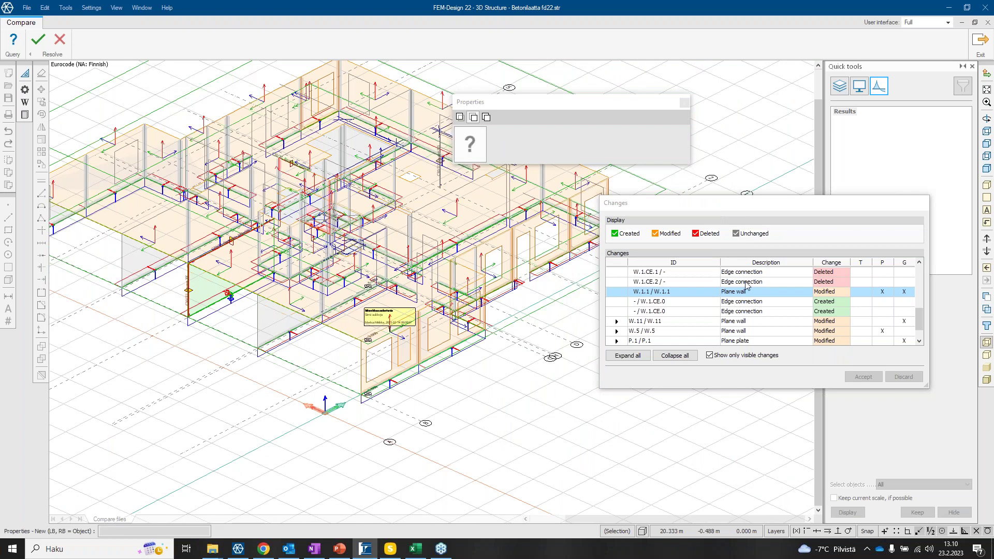
Accept the visible changes in the list one by one, starting with the deleted plane wall W.24, beam B.1 and column C.1.
{"action": "scroll", "coordinate": [746, 285], "scroll_direction": "up", "scroll_amount": 5}
{"action": "left_click", "coordinate": [746, 273]}
{"action": "left_click", "coordinate": [862, 381]}
{"action": "scroll", "coordinate": [510, 295], "scroll_direction": "up", "scroll_amount": 6}
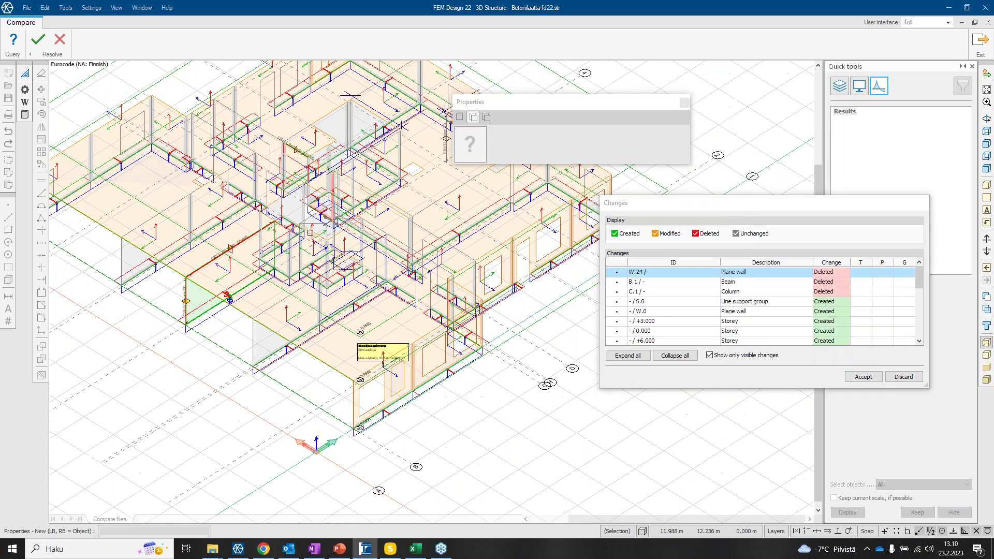
{"action": "scroll", "coordinate": [407, 295], "scroll_direction": "up", "scroll_amount": 4}
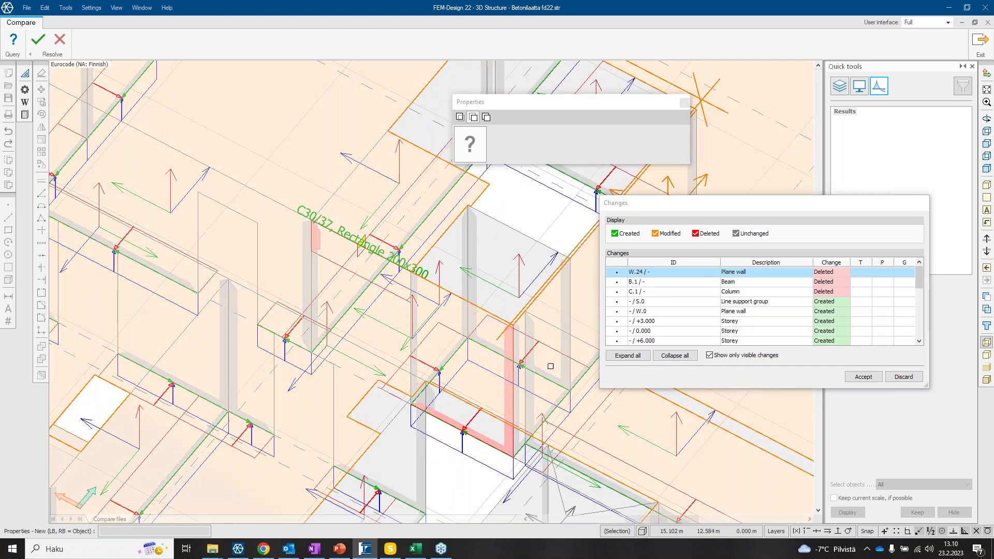
{"action": "left_click", "coordinate": [868, 382]}
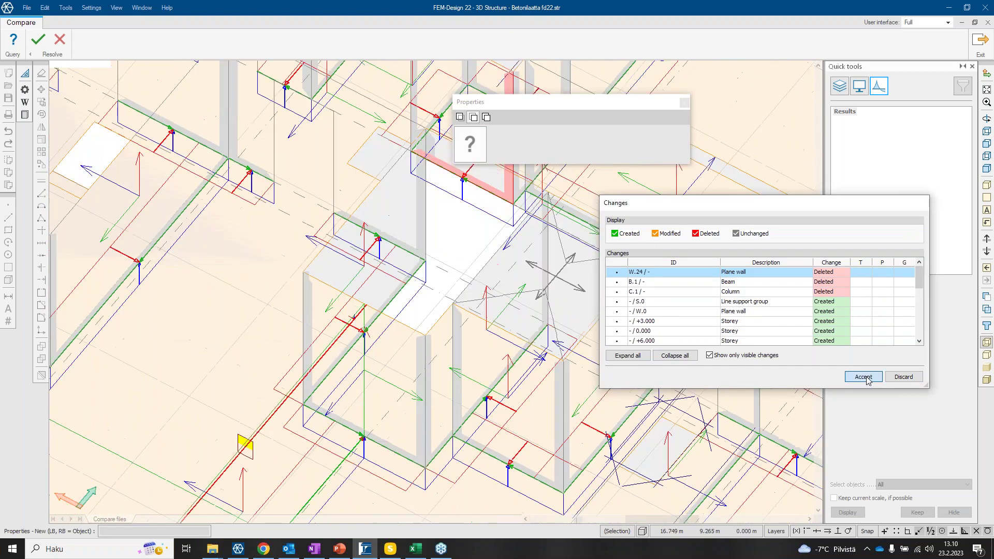
{"action": "left_click", "coordinate": [863, 377]}
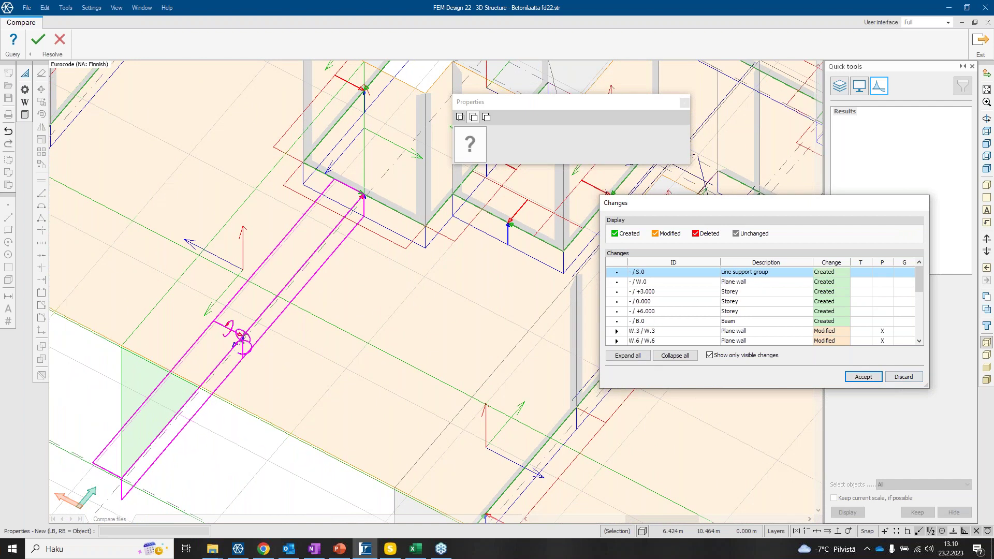
{"action": "left_click", "coordinate": [861, 377]}
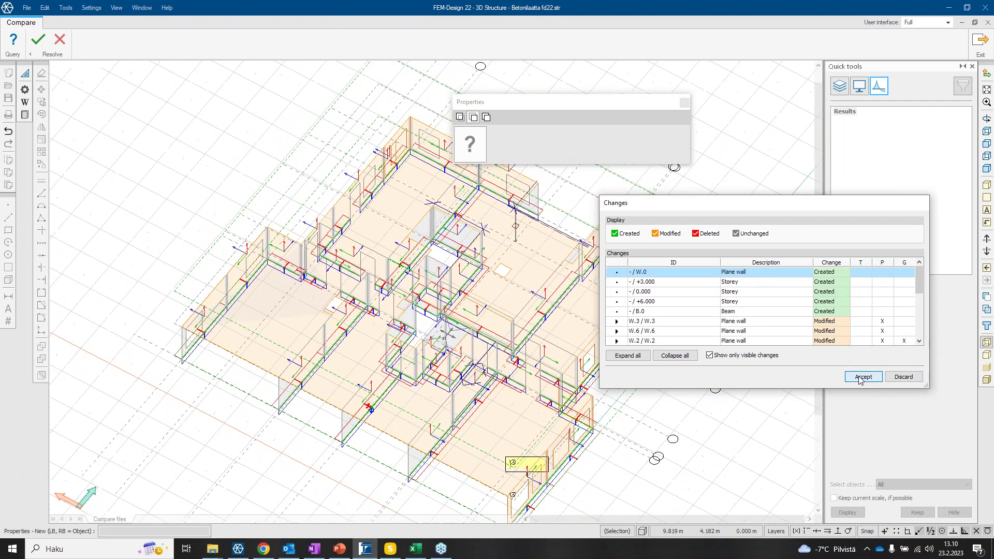
Bring the hidden created objects of the upper storey back into display by inverting the Hide state.
{"action": "left_click", "coordinate": [987, 297]}
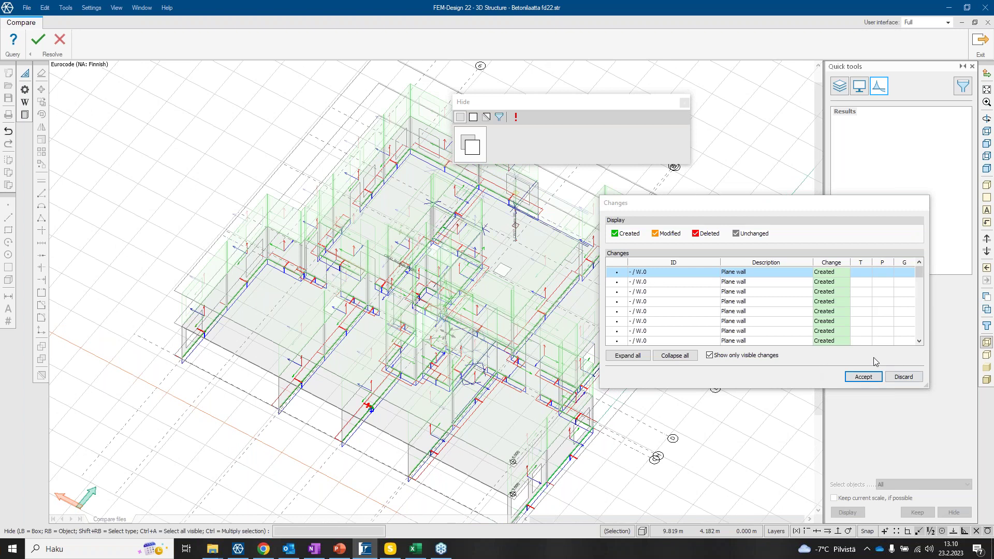
{"action": "key", "text": "Escape"}
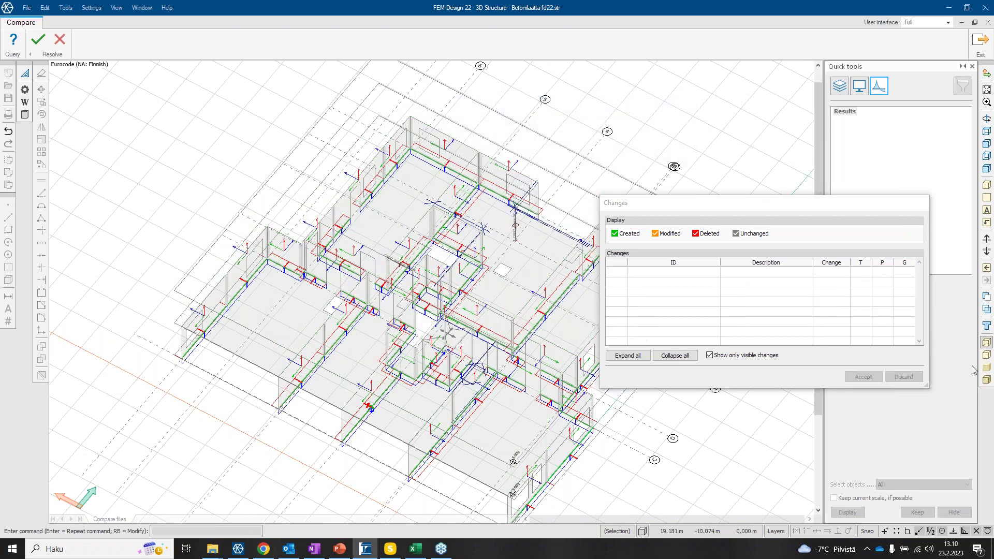
{"action": "left_click", "coordinate": [986, 297]}
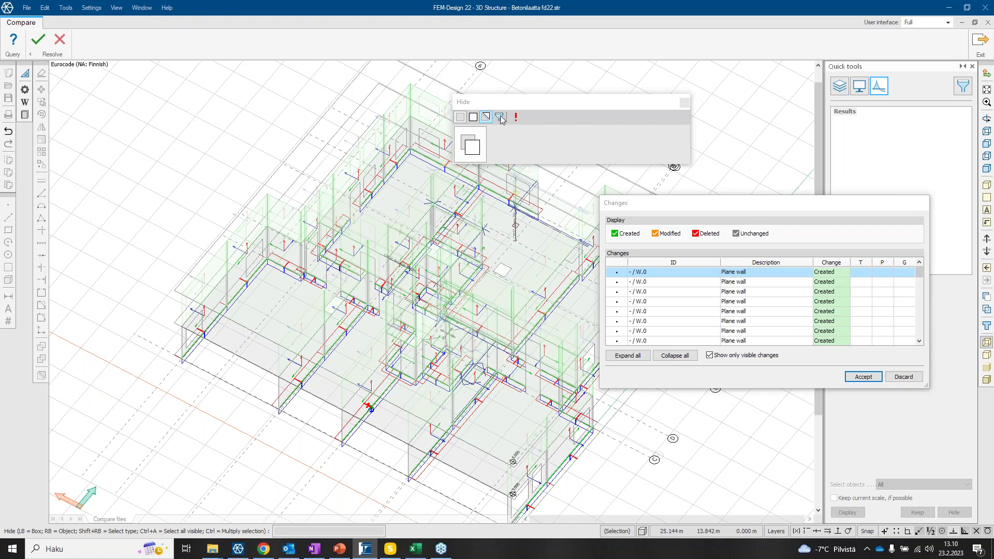
{"action": "left_click", "coordinate": [520, 118]}
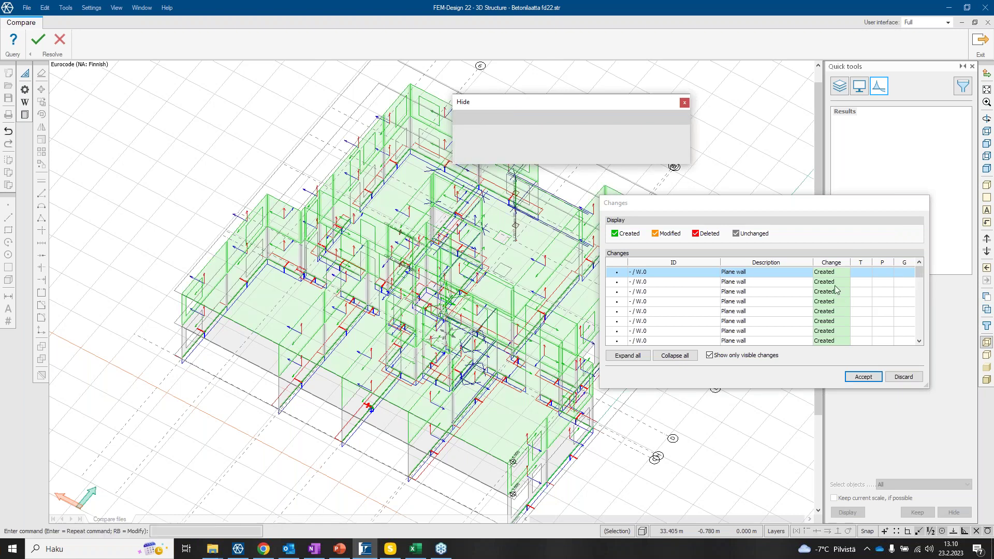
Accept several of the created plane walls W.0 of the upper storey.
{"action": "left_click", "coordinate": [862, 379]}
{"action": "left_click", "coordinate": [862, 379]}
{"action": "left_click", "coordinate": [862, 379]}
{"action": "left_click", "coordinate": [861, 377]}
{"action": "left_click", "coordinate": [860, 375]}
{"action": "left_click", "coordinate": [860, 375]}
{"action": "left_click", "coordinate": [859, 376]}
Move the changes list aside and try to exit the comparison, declining to leave with unsolved conflicts.
{"action": "left_click_drag", "start_coordinate": [835, 215], "coordinate": [667, 191]}
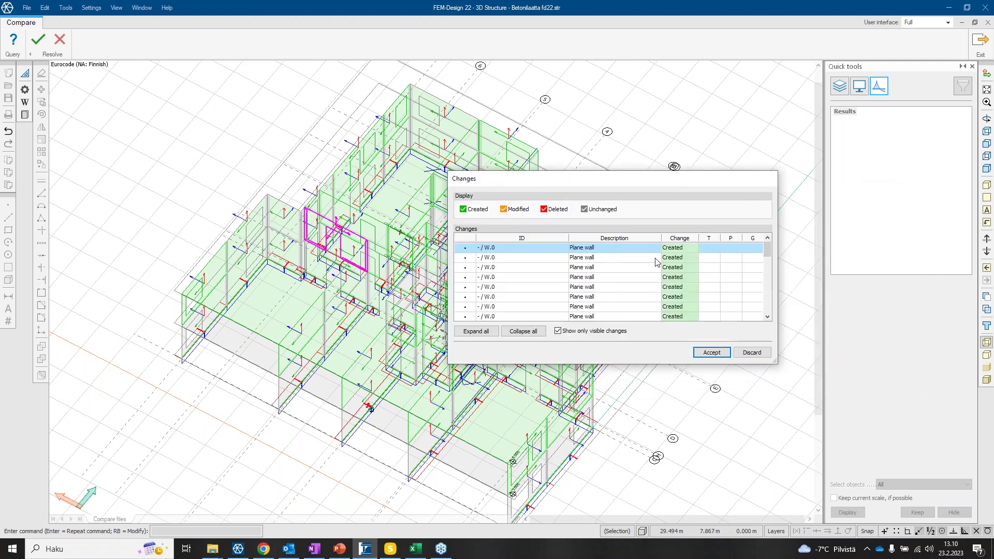
{"action": "left_click", "coordinate": [980, 37]}
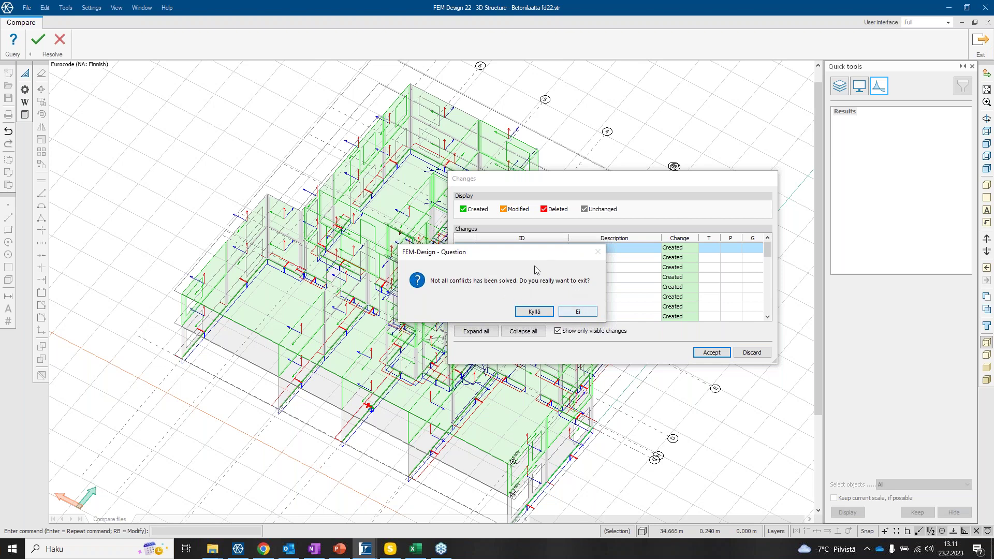
{"action": "left_click", "coordinate": [579, 311]}
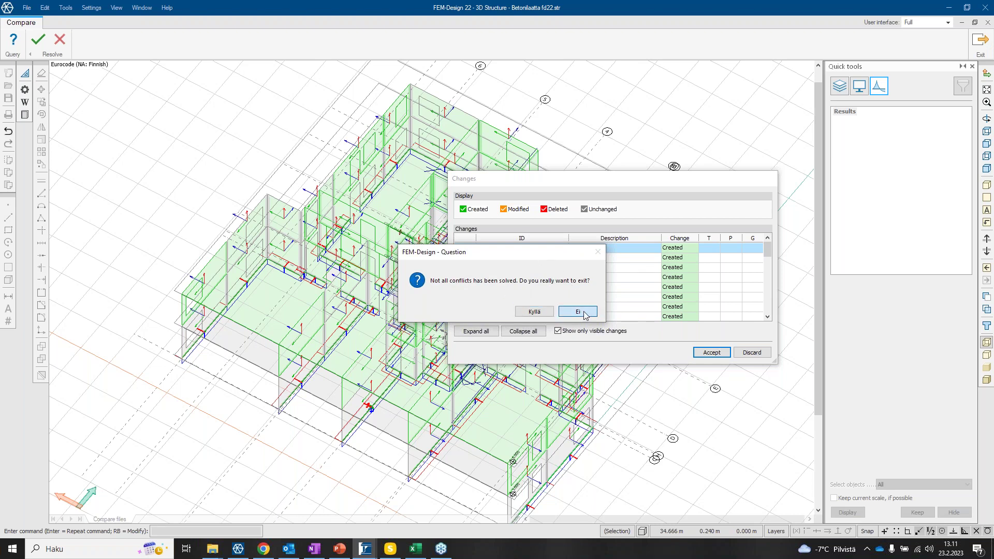
Accept the remaining created plane walls in the changes list and exit the file comparison.
{"action": "left_click", "coordinate": [704, 355]}
{"action": "left_click", "coordinate": [706, 354]}
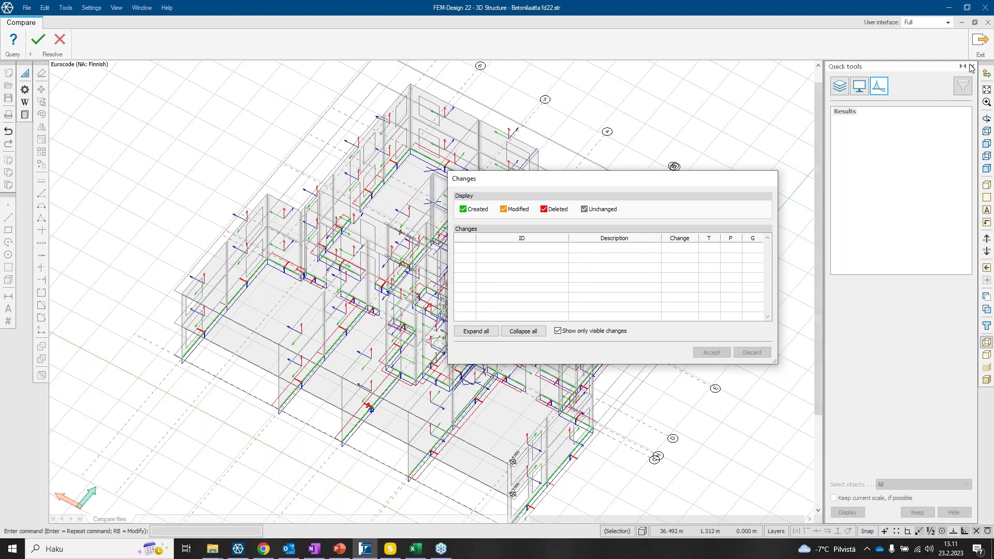
{"action": "left_click", "coordinate": [980, 40]}
Display the updated building with hidden lines removed and examine its walls, slabs and openings from several angles.
{"action": "scroll", "coordinate": [549, 342], "scroll_direction": "down", "scroll_amount": 2}
{"action": "middle_click_drag", "start_coordinate": [548, 342], "coordinate": [527, 318], "text": "shift"}
{"action": "scroll", "coordinate": [527, 318], "scroll_direction": "up", "scroll_amount": 3}
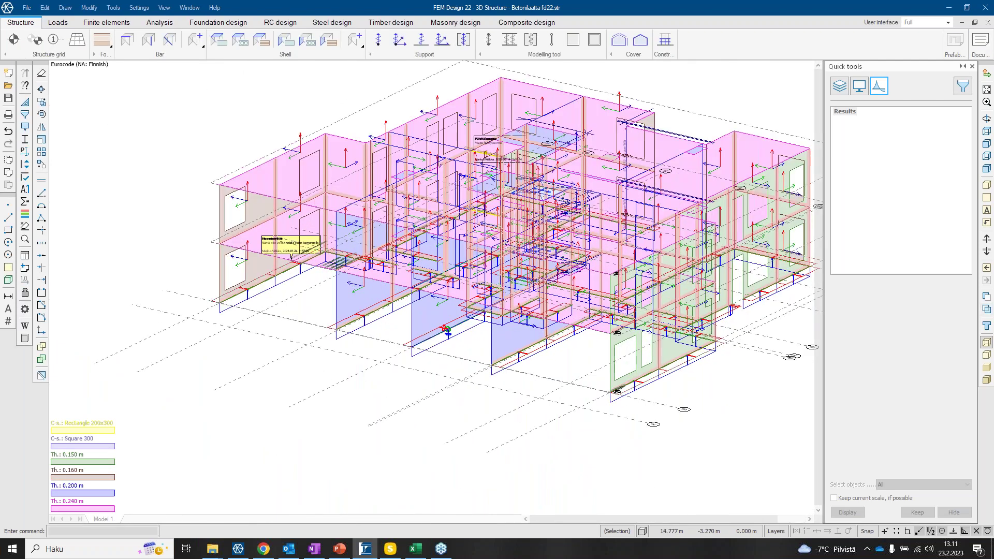
{"action": "left_click", "coordinate": [986, 355]}
{"action": "middle_click_drag", "start_coordinate": [602, 306], "coordinate": [506, 403]}
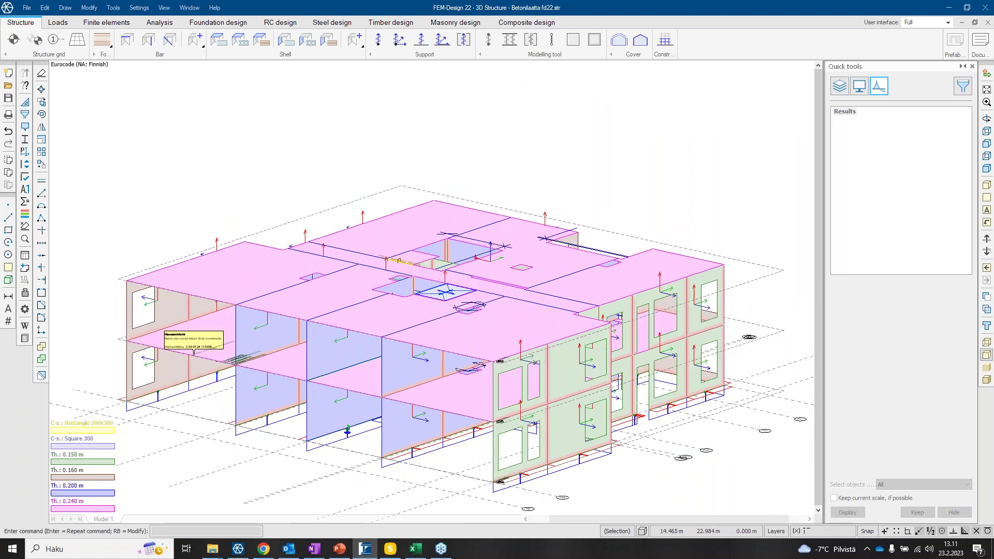
{"action": "middle_click_drag", "start_coordinate": [183, 314], "coordinate": [332, 297]}
{"action": "scroll", "coordinate": [333, 298], "scroll_direction": "down", "scroll_amount": 2}
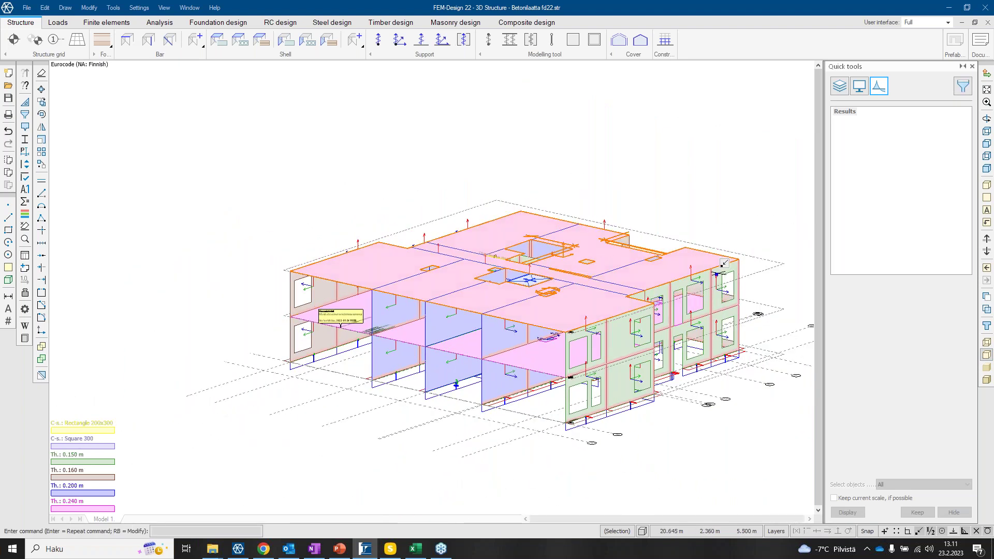
{"action": "scroll", "coordinate": [743, 253], "scroll_direction": "up", "scroll_amount": 6}
{"action": "scroll", "coordinate": [717, 200], "scroll_direction": "down", "scroll_amount": 5}
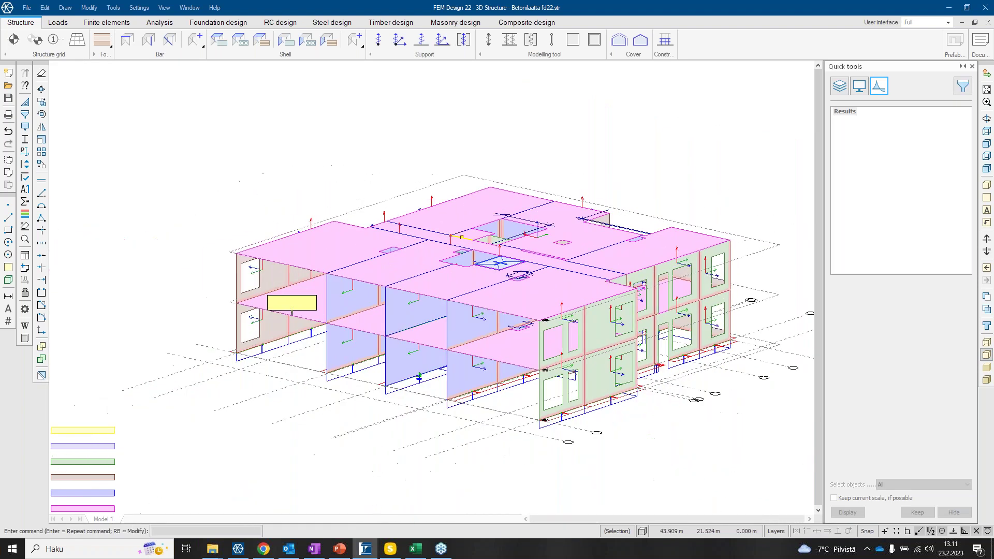
{"action": "scroll", "coordinate": [295, 275], "scroll_direction": "down", "scroll_amount": 3}
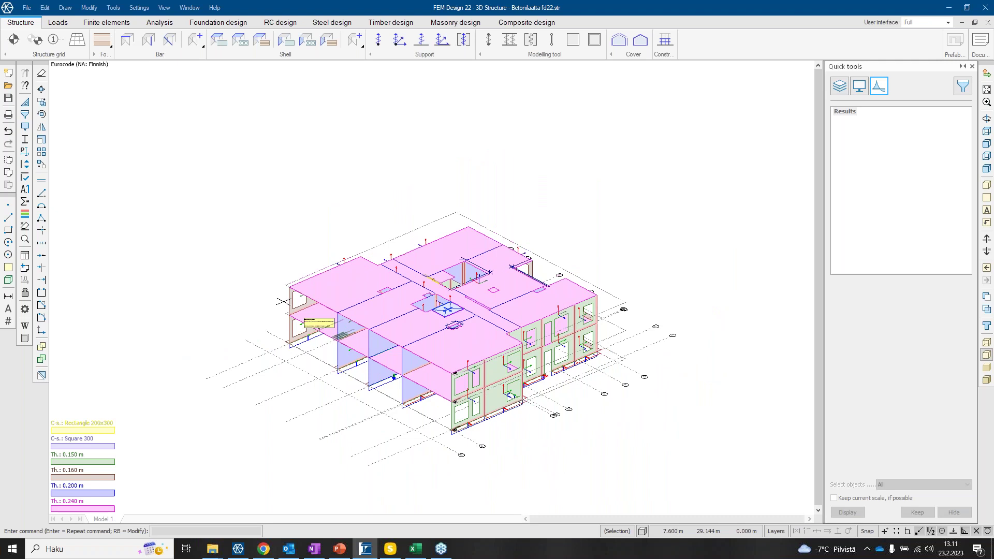
{"action": "scroll", "coordinate": [519, 333], "scroll_direction": "up", "scroll_amount": 3}
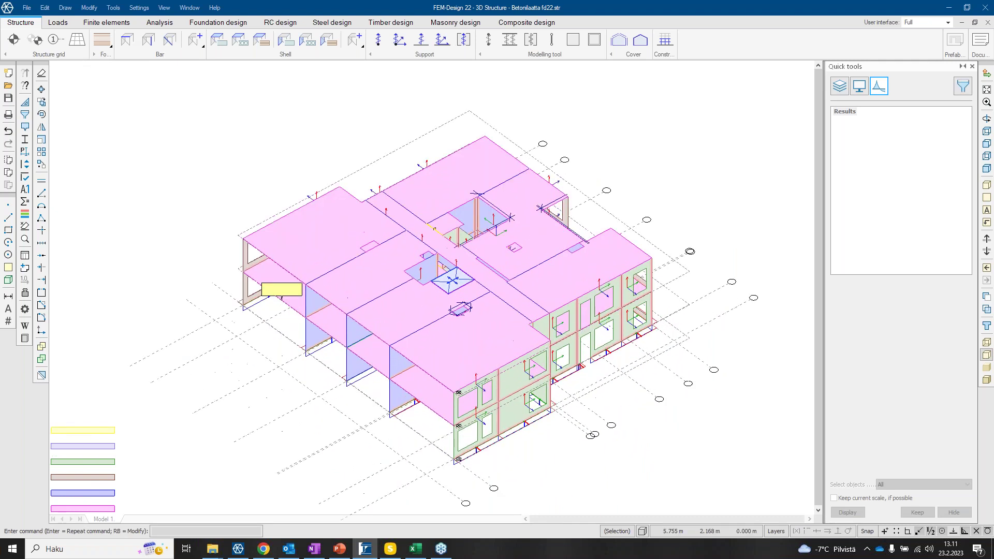
{"action": "scroll", "coordinate": [519, 333], "scroll_direction": "up", "scroll_amount": 4}
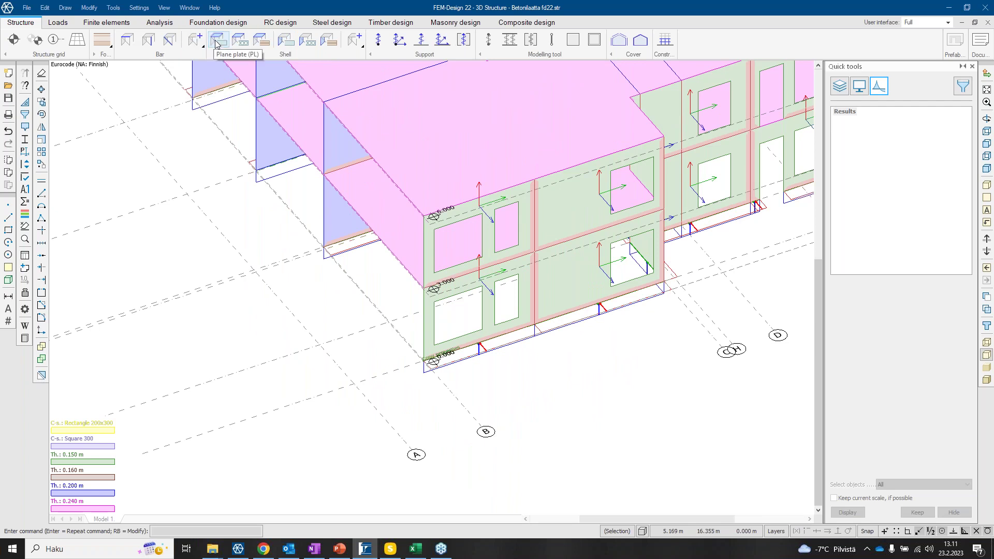
Set the colour schema to None for bars, plates and walls and to Rigidity type for edge connections, and apply it.
{"action": "left_click", "coordinate": [285, 40]}
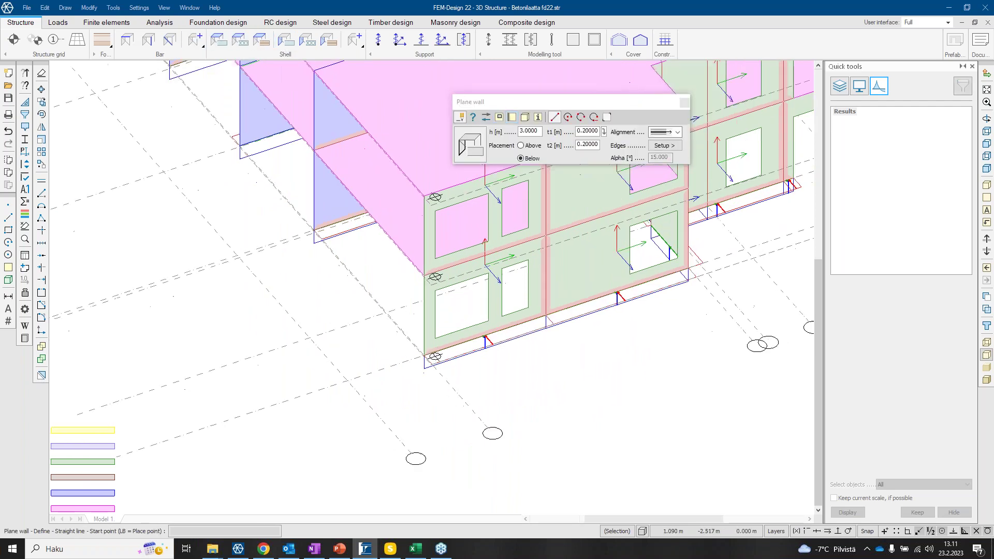
{"action": "scroll", "coordinate": [515, 309], "scroll_direction": "up", "scroll_amount": 3}
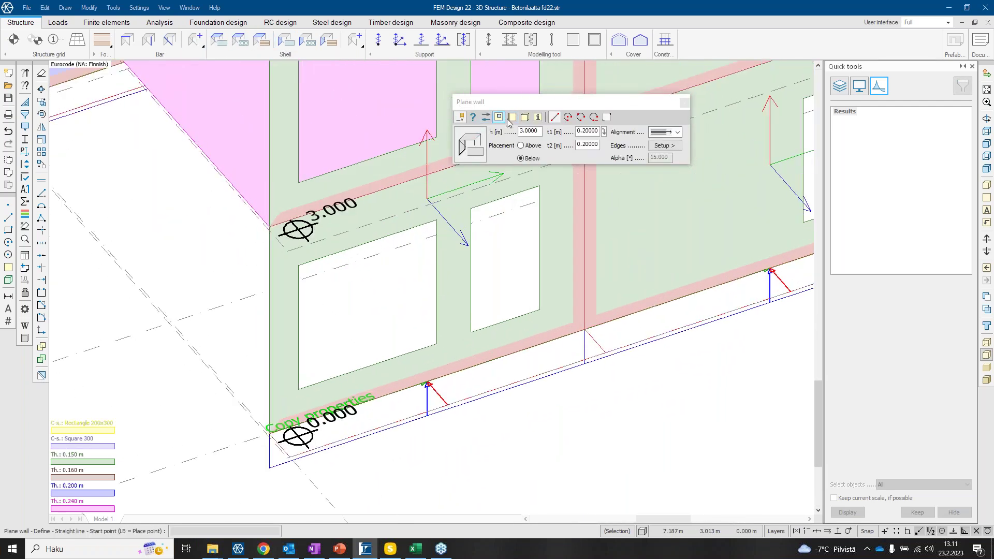
{"action": "left_click", "coordinate": [24, 216]}
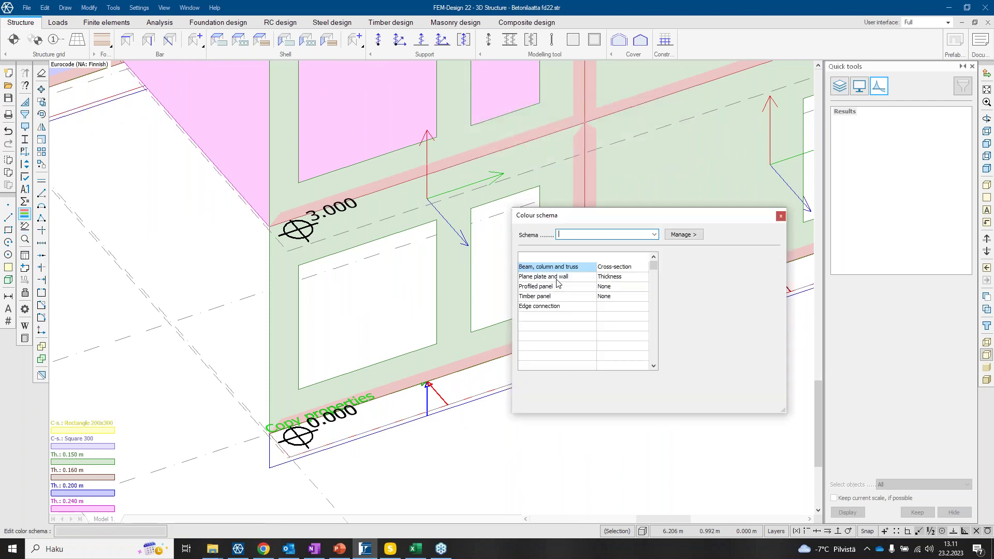
{"action": "left_click", "coordinate": [615, 267]}
{"action": "left_click", "coordinate": [613, 276]}
{"action": "left_click", "coordinate": [612, 279]}
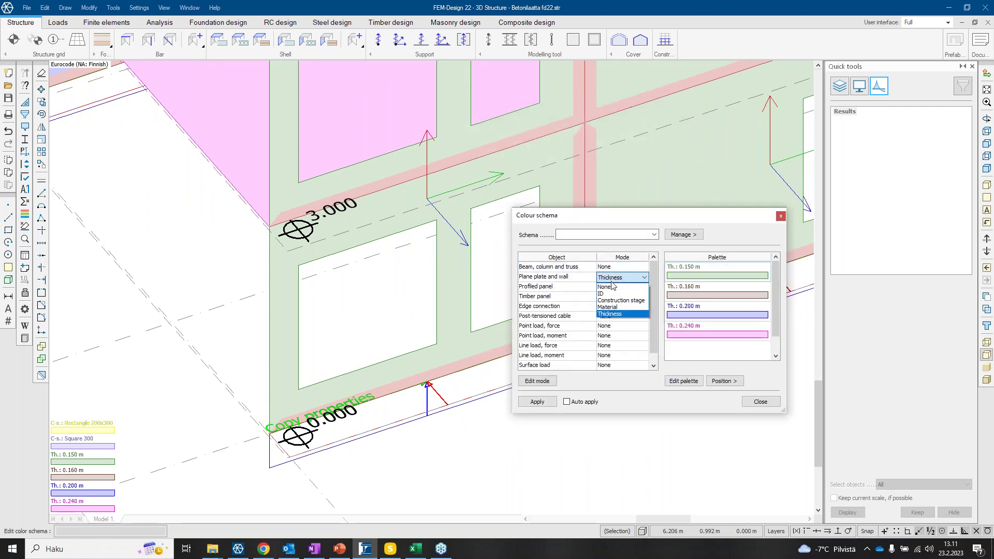
{"action": "left_click", "coordinate": [610, 285]}
{"action": "left_click", "coordinate": [616, 306]}
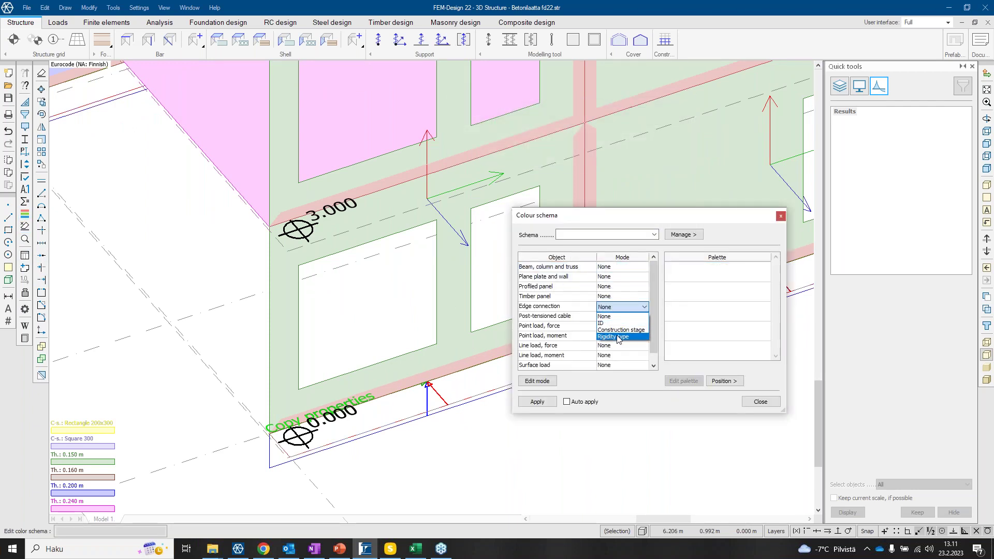
{"action": "left_click", "coordinate": [613, 336]}
{"action": "left_click", "coordinate": [553, 405]}
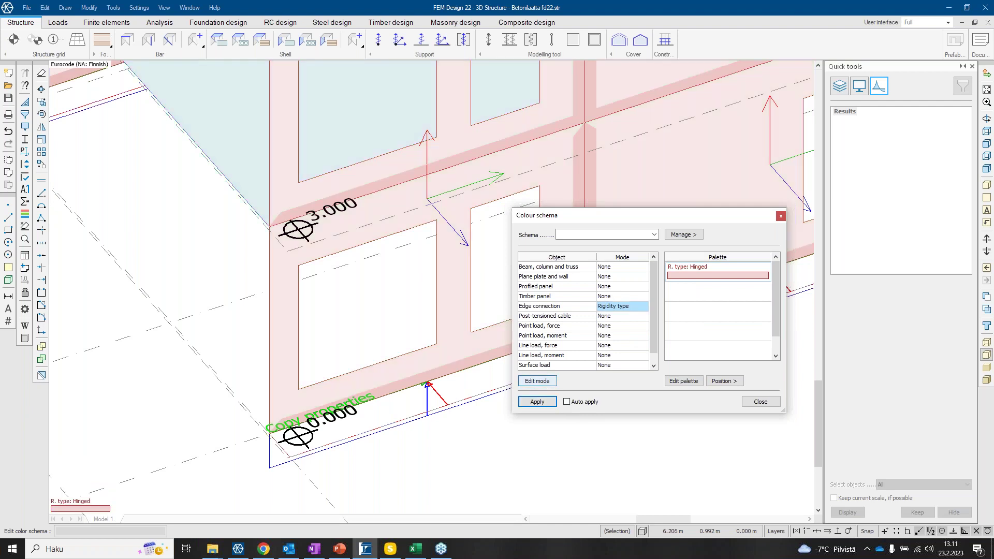
{"action": "key", "text": "Escape"}
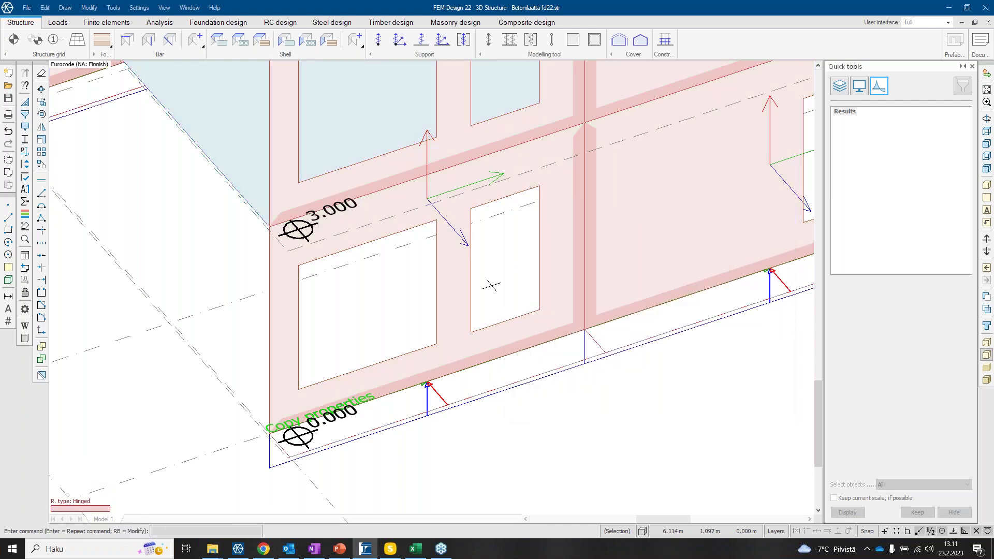
Set the bottom edge connection of the ground-floor corner wall at level 0.000 to the library type Free.
{"action": "left_click", "coordinate": [287, 40]}
{"action": "left_click", "coordinate": [512, 118]}
{"action": "left_click", "coordinate": [488, 352]}
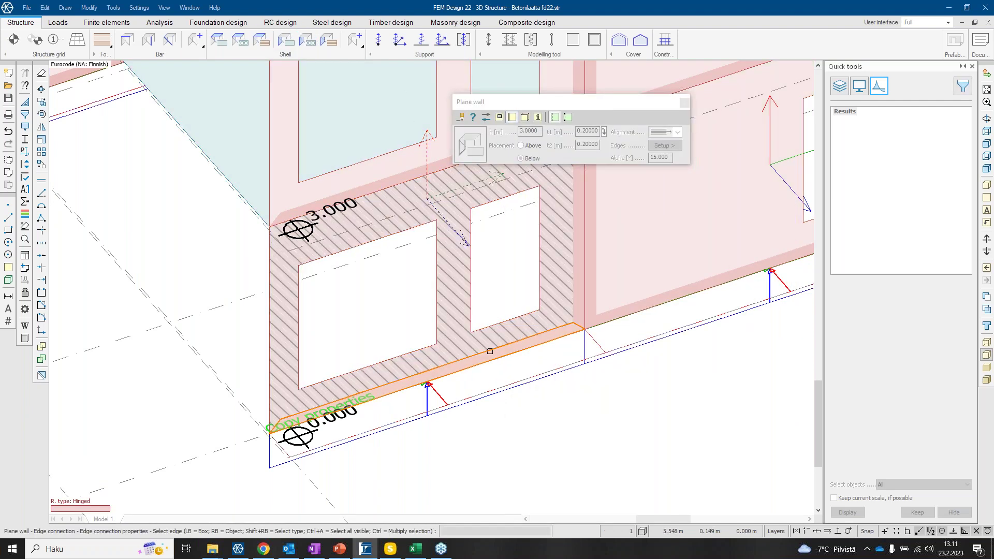
{"action": "left_click", "coordinate": [488, 357]}
{"action": "left_click", "coordinate": [428, 120]}
{"action": "left_click", "coordinate": [530, 139]}
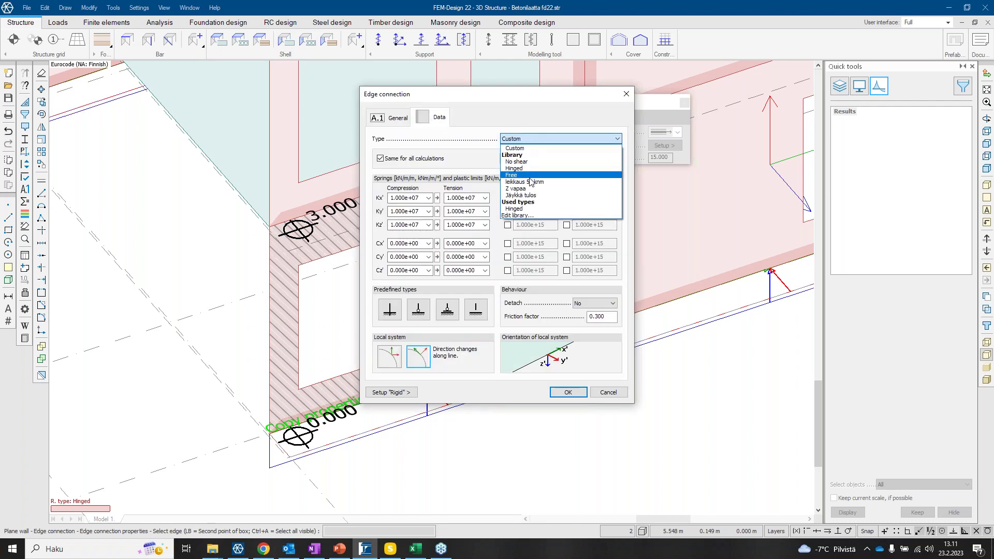
{"action": "left_click", "coordinate": [520, 175]}
{"action": "left_click", "coordinate": [566, 392]}
{"action": "scroll", "coordinate": [539, 415], "scroll_direction": "down", "scroll_amount": 2}
{"action": "scroll", "coordinate": [601, 357], "scroll_direction": "up", "scroll_amount": 2}
{"action": "middle_click_drag", "start_coordinate": [532, 358], "coordinate": [477, 384]}
{"action": "key", "text": "Escape"}
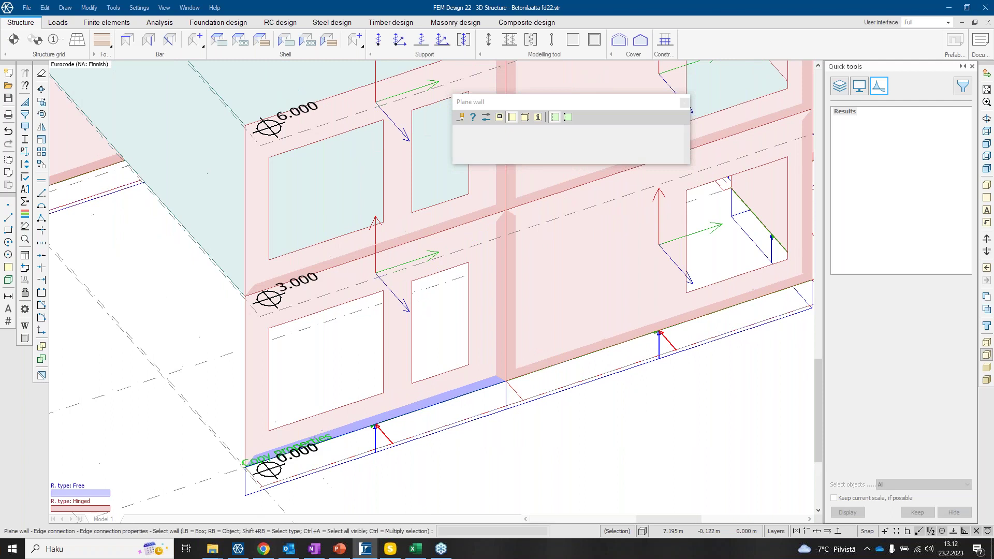
Copy the Free edge connection properties to the bottom edges of the adjacent ground-floor wall and the next facade wall.
{"action": "scroll", "coordinate": [478, 384], "scroll_direction": "up", "scroll_amount": 2}
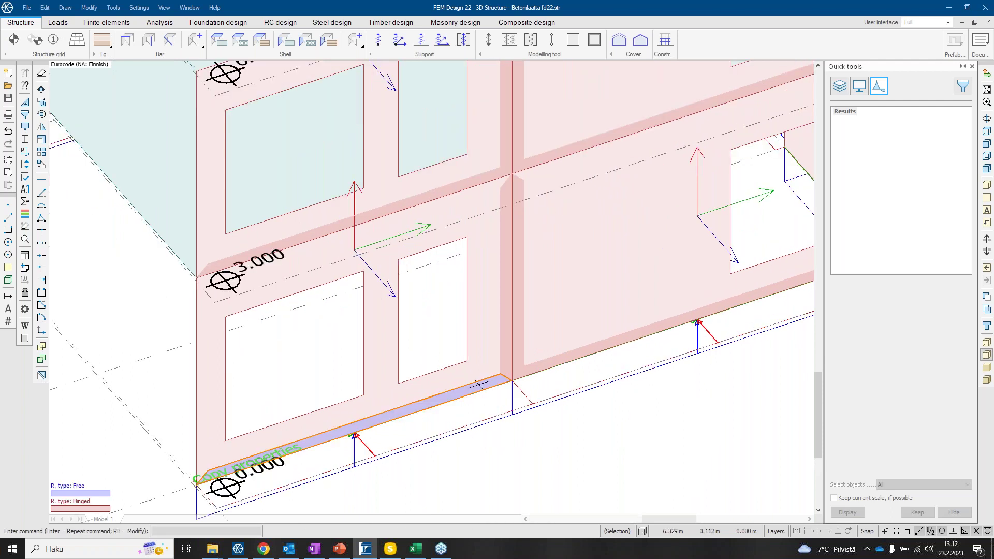
{"action": "left_click", "coordinate": [25, 87]}
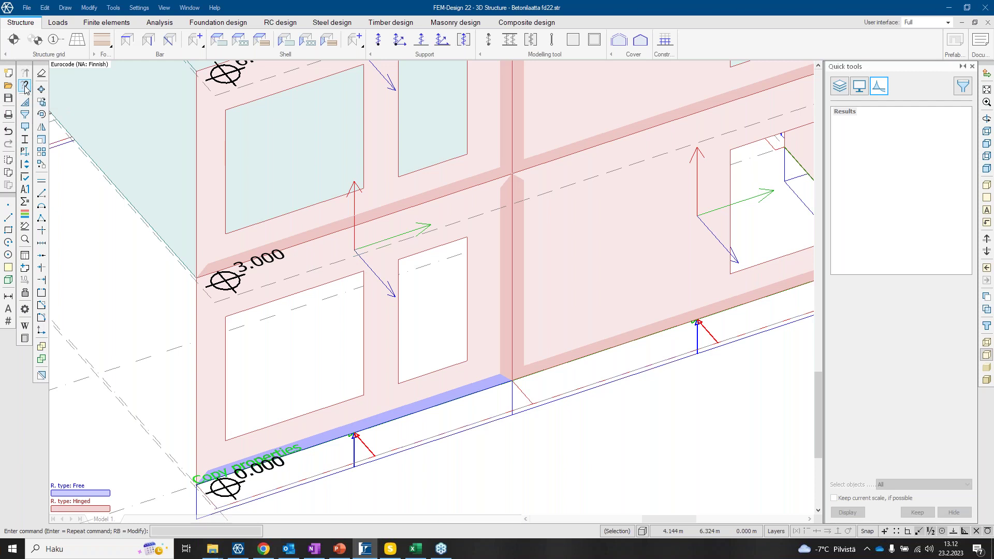
{"action": "left_click", "coordinate": [431, 397]}
{"action": "left_click", "coordinate": [600, 344]}
{"action": "scroll", "coordinate": [660, 303], "scroll_direction": "down", "scroll_amount": 4}
{"action": "middle_click_drag", "start_coordinate": [658, 302], "coordinate": [284, 422]}
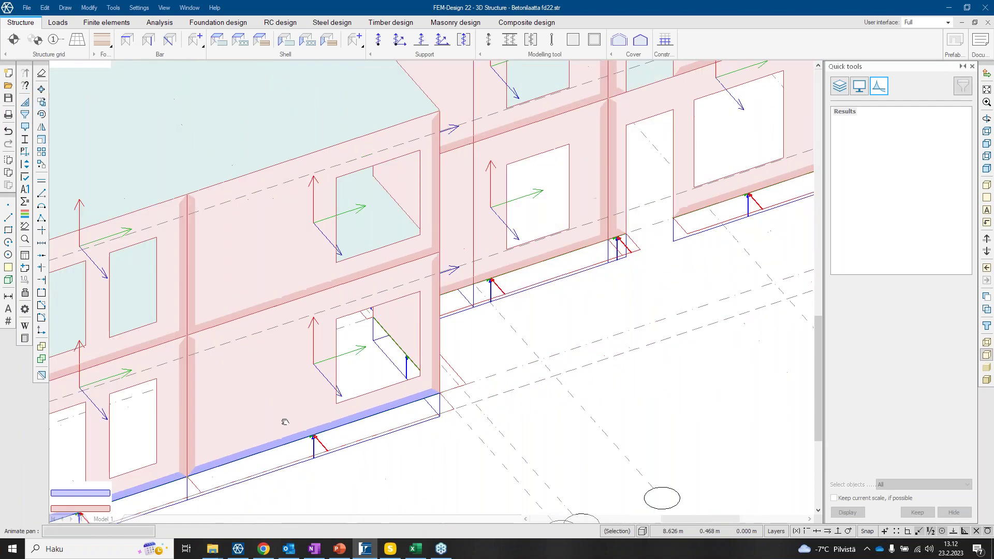
{"action": "right_click", "coordinate": [571, 242], "text": "ctrl"}
{"action": "left_click", "coordinate": [365, 412]}
{"action": "right_click", "coordinate": [535, 257]}
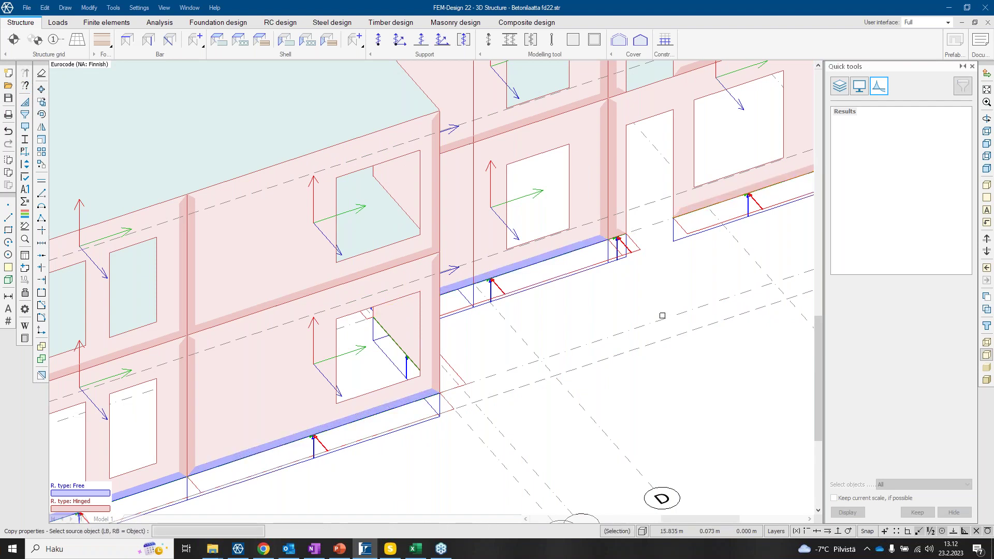
{"action": "scroll", "coordinate": [661, 315], "scroll_direction": "down", "scroll_amount": 3}
{"action": "middle_click_drag", "start_coordinate": [634, 304], "coordinate": [417, 353], "text": "shift"}
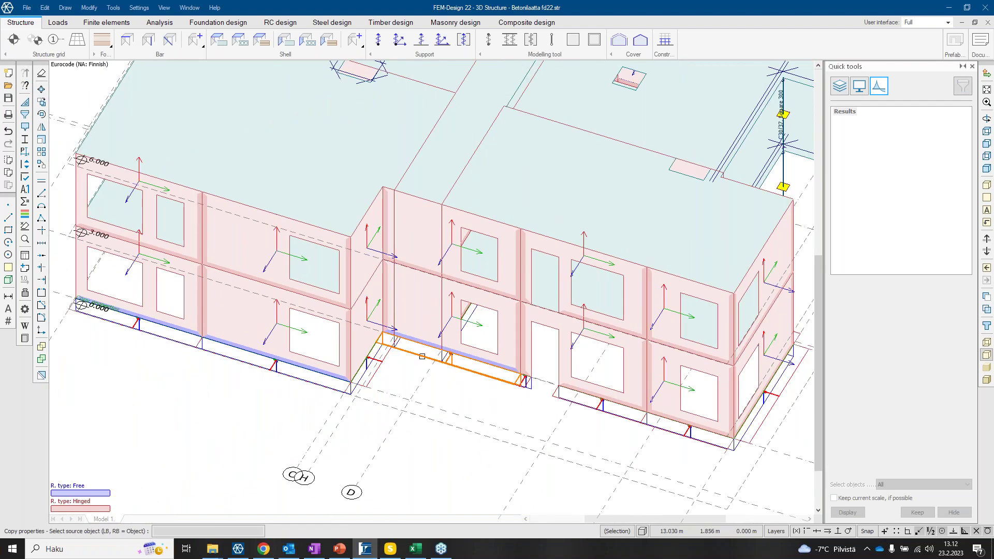
{"action": "scroll", "coordinate": [368, 381], "scroll_direction": "down", "scroll_amount": 3}
{"action": "middle_click_drag", "start_coordinate": [321, 399], "coordinate": [506, 401], "text": "shift"}
{"action": "key", "text": "Escape"}
Show only the intermediate slab at level 3.000 in a new window.
{"action": "middle_click_drag", "start_coordinate": [415, 340], "coordinate": [524, 388]}
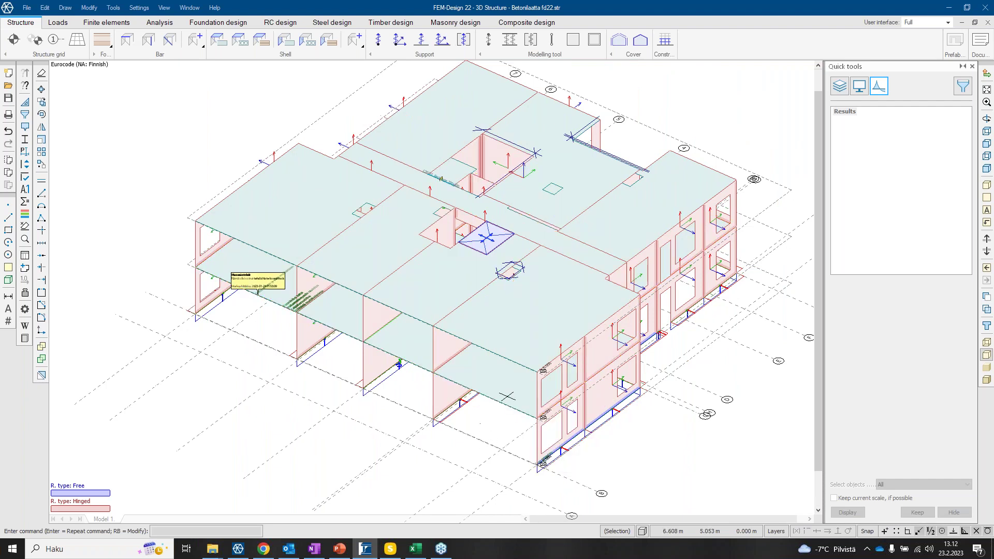
{"action": "scroll", "coordinate": [516, 389], "scroll_direction": "up", "scroll_amount": 3}
{"action": "left_click", "coordinate": [516, 390]}
{"action": "right_click", "coordinate": [516, 390]}
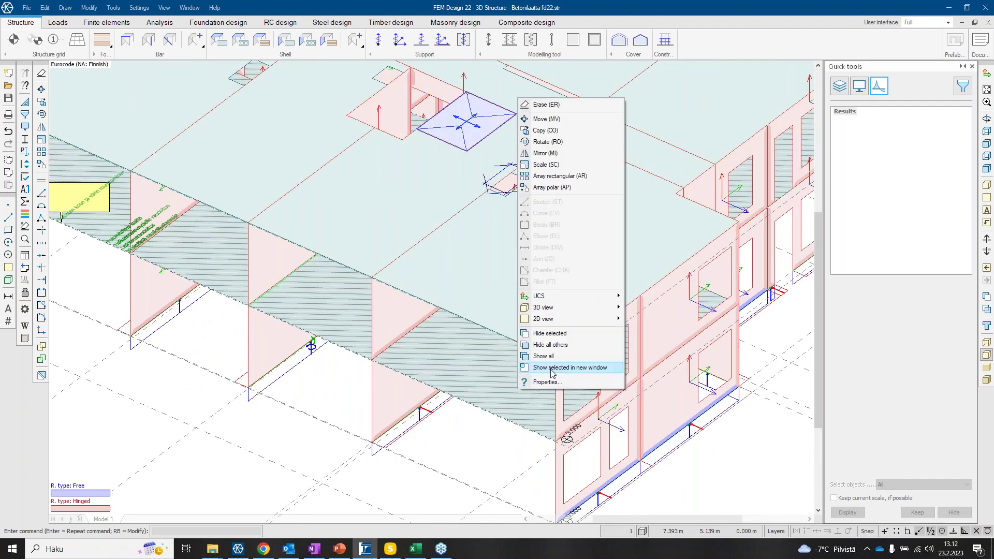
{"action": "left_click", "coordinate": [551, 368]}
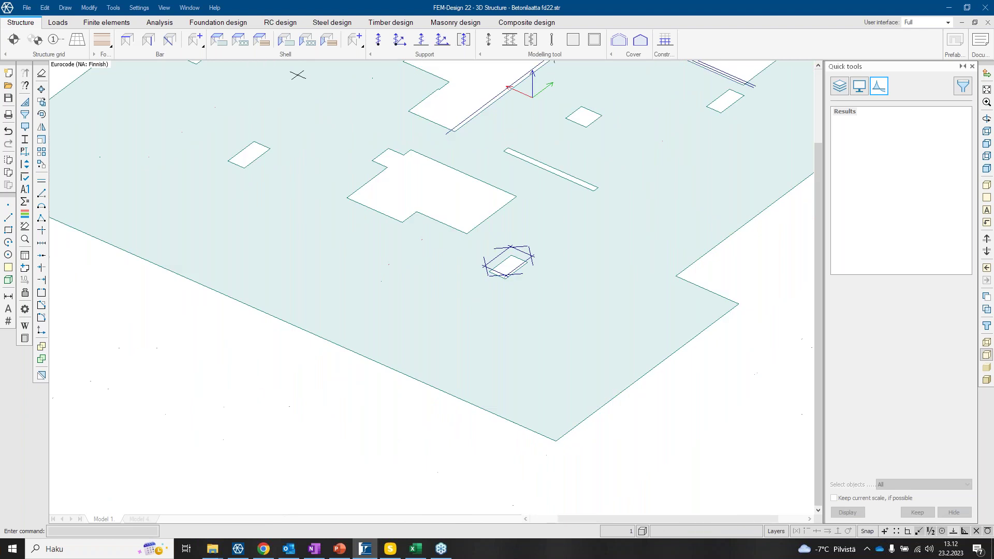
Arrange the full model window and the isolated slab window side by side.
{"action": "left_click", "coordinate": [184, 8]}
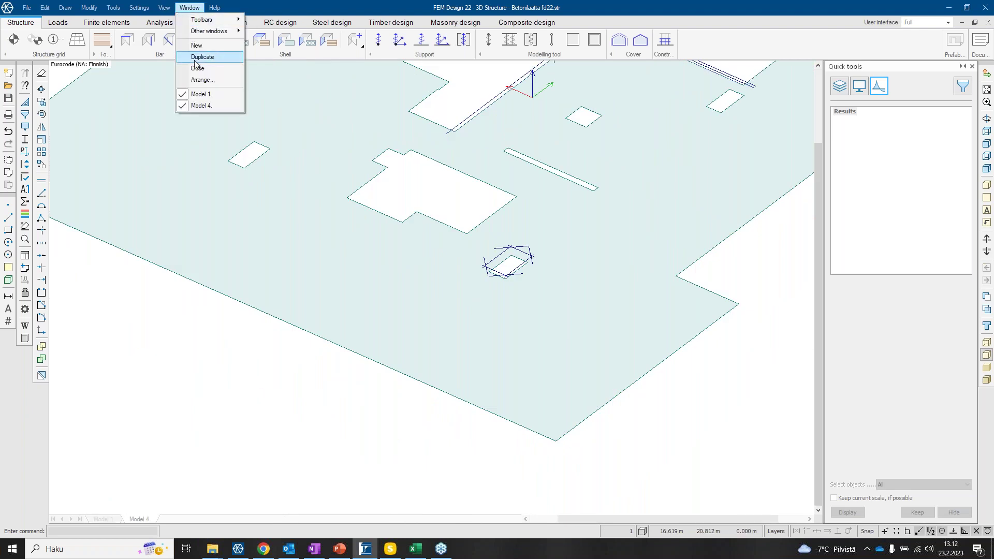
{"action": "left_click", "coordinate": [207, 80]}
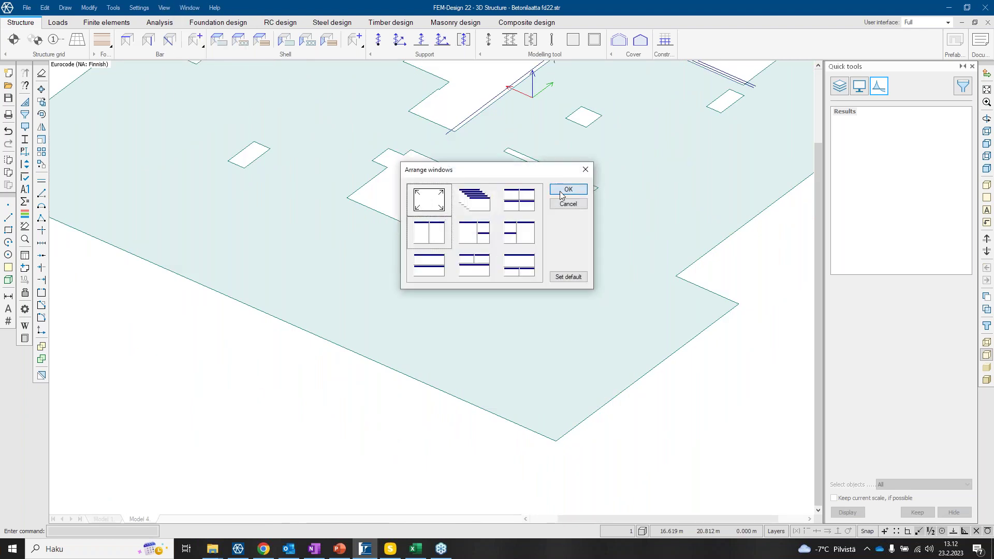
{"action": "left_click", "coordinate": [561, 193]}
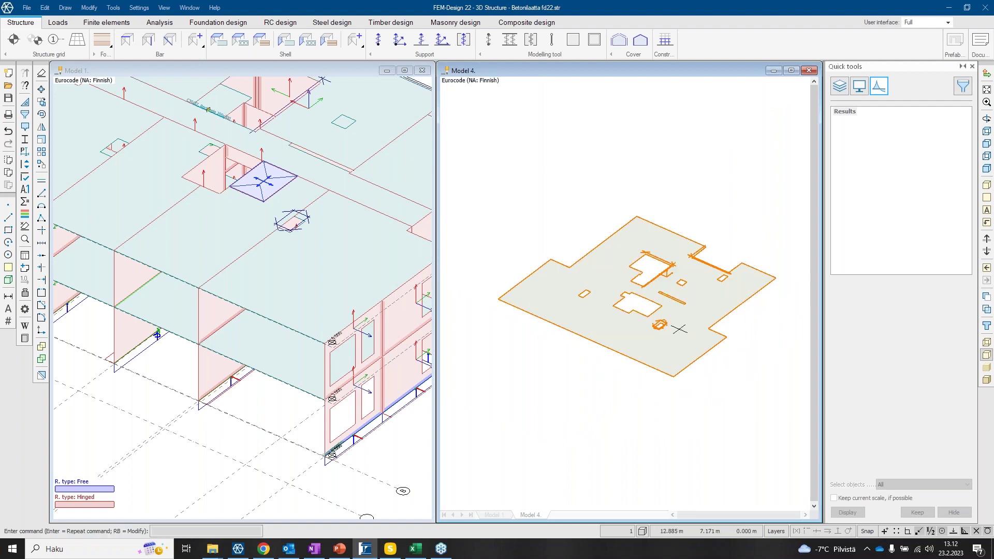
Examine the isolated slab in Model 4 alongside the full building in Model 1, viewing each window independently.
{"action": "scroll", "coordinate": [679, 329], "scroll_direction": "up", "scroll_amount": 1}
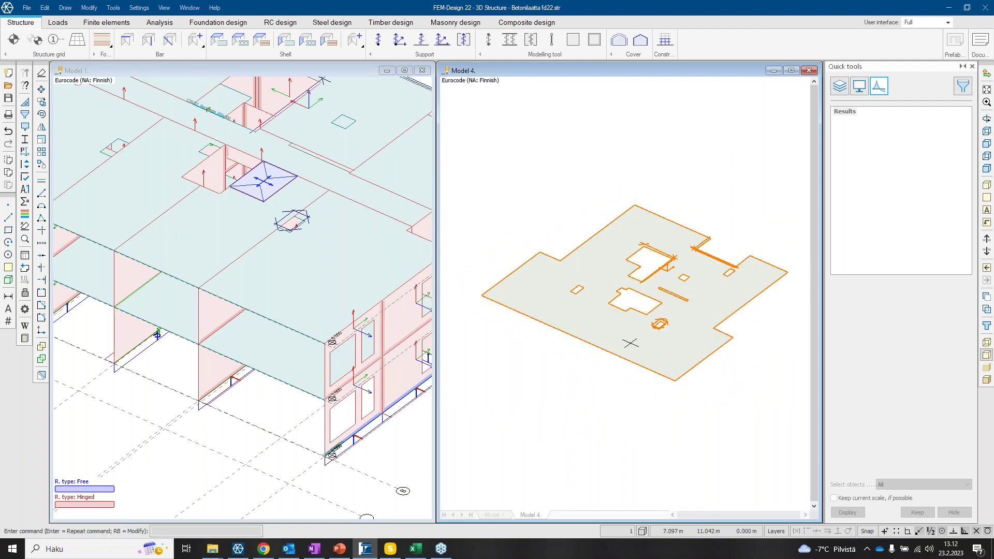
{"action": "middle_click_drag", "start_coordinate": [666, 343], "coordinate": [528, 343], "text": "shift"}
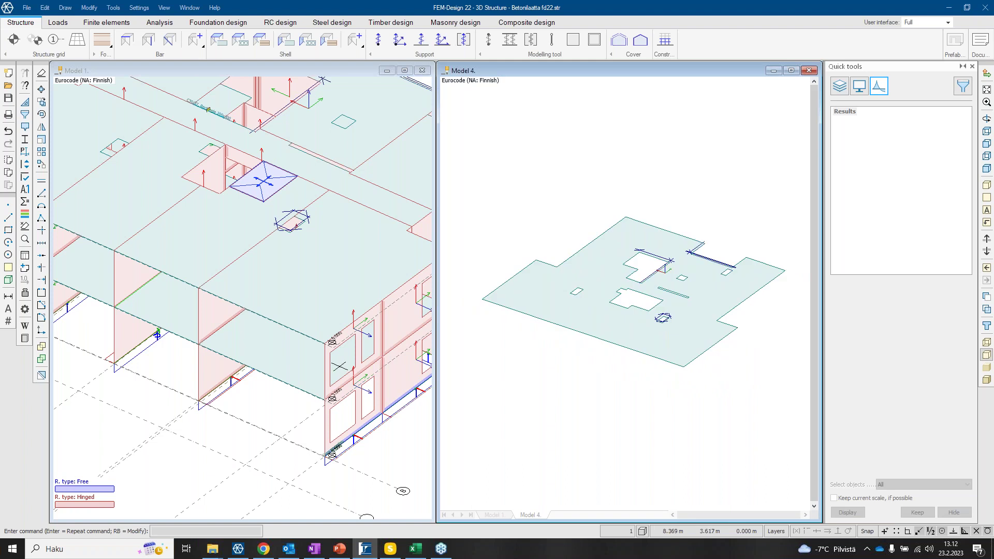
{"action": "scroll", "coordinate": [334, 363], "scroll_direction": "down", "scroll_amount": 2}
{"action": "middle_click_drag", "start_coordinate": [333, 363], "coordinate": [314, 336], "text": "shift"}
{"action": "scroll", "coordinate": [310, 349], "scroll_direction": "down", "scroll_amount": 2}
{"action": "middle_click_drag", "start_coordinate": [622, 332], "coordinate": [623, 331]}
{"action": "left_click", "coordinate": [330, 292]}
{"action": "scroll", "coordinate": [295, 286], "scroll_direction": "down", "scroll_amount": 1}
{"action": "middle_click_drag", "start_coordinate": [295, 287], "coordinate": [267, 297]}
{"action": "scroll", "coordinate": [267, 297], "scroll_direction": "down", "scroll_amount": 1}
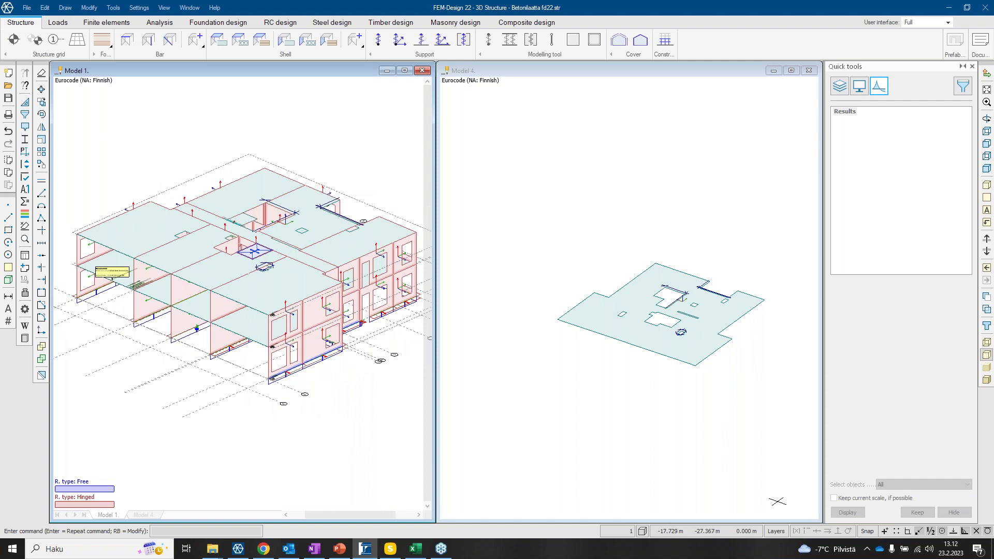
Close the Model 4 slab window and maximize the Model 1 window.
{"action": "left_click", "coordinate": [810, 71]}
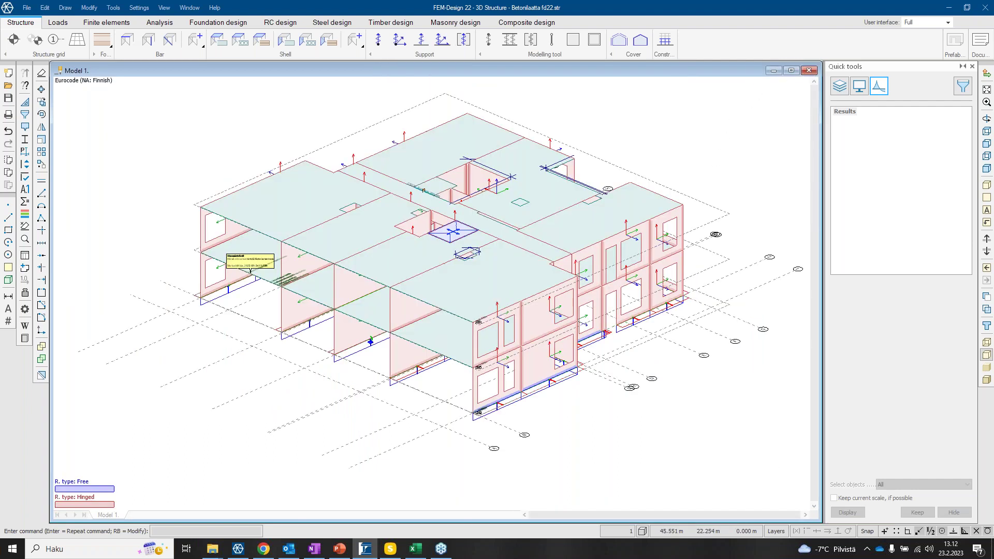
{"action": "left_click", "coordinate": [791, 71]}
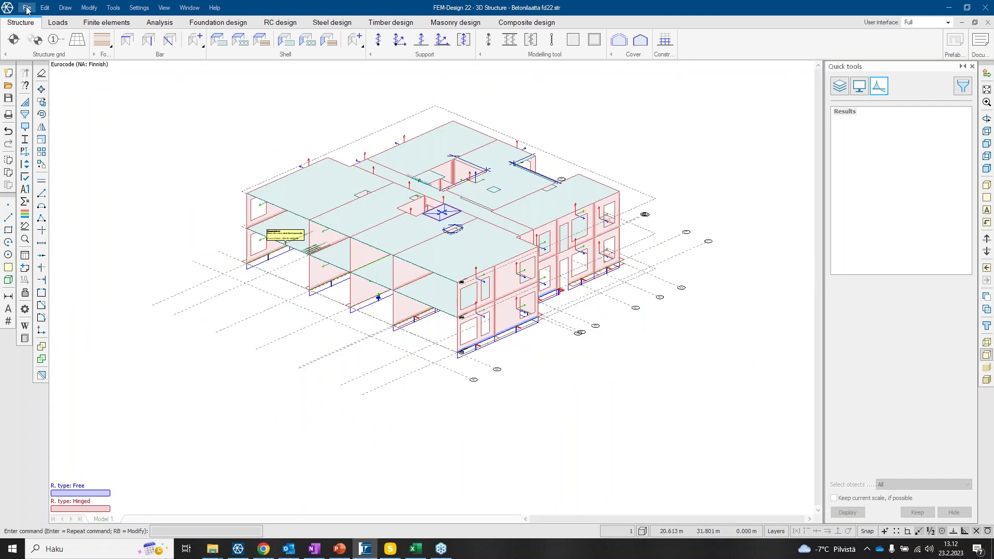
Open the model Yhdistelyt.str without saving the changes to the current drawing.
{"action": "left_click", "coordinate": [27, 9]}
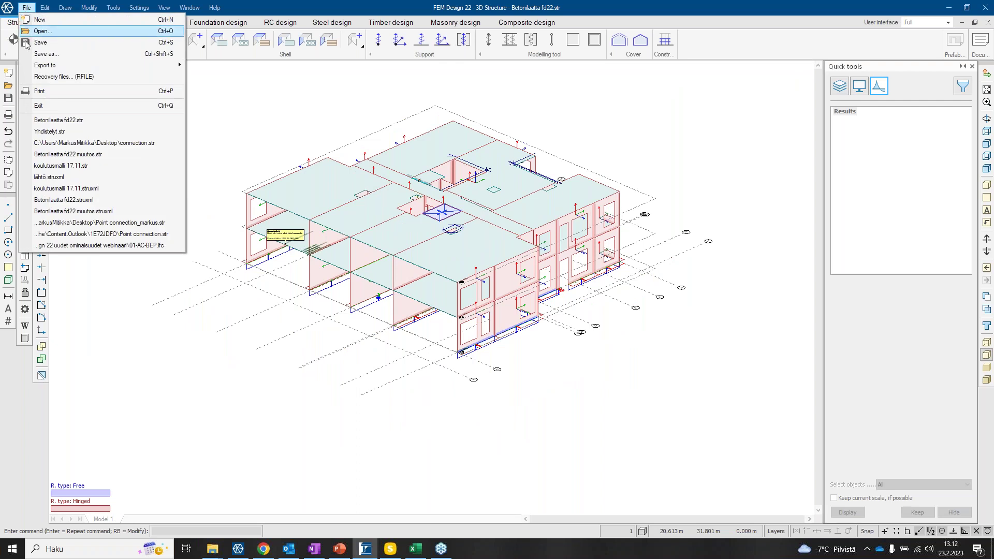
{"action": "left_click", "coordinate": [76, 133]}
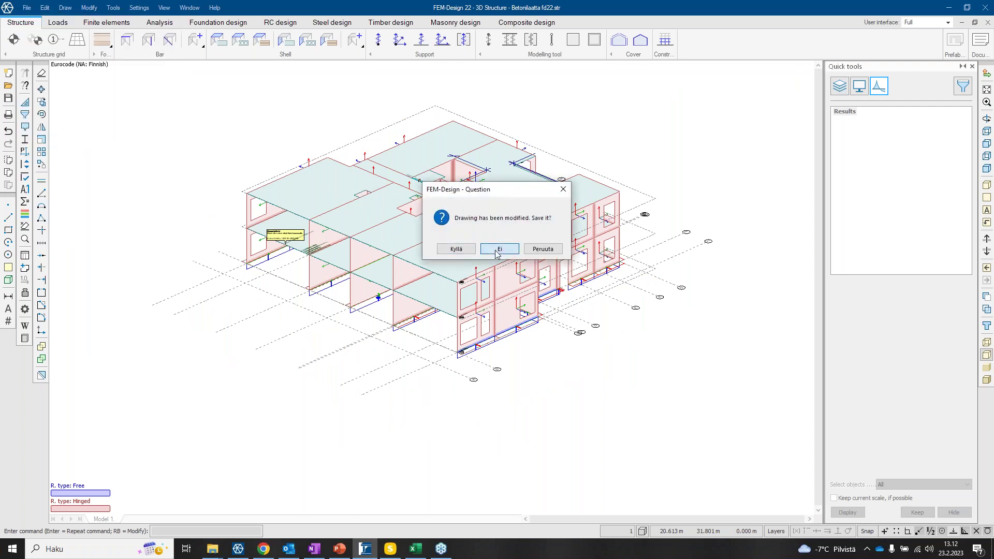
{"action": "left_click", "coordinate": [498, 249]}
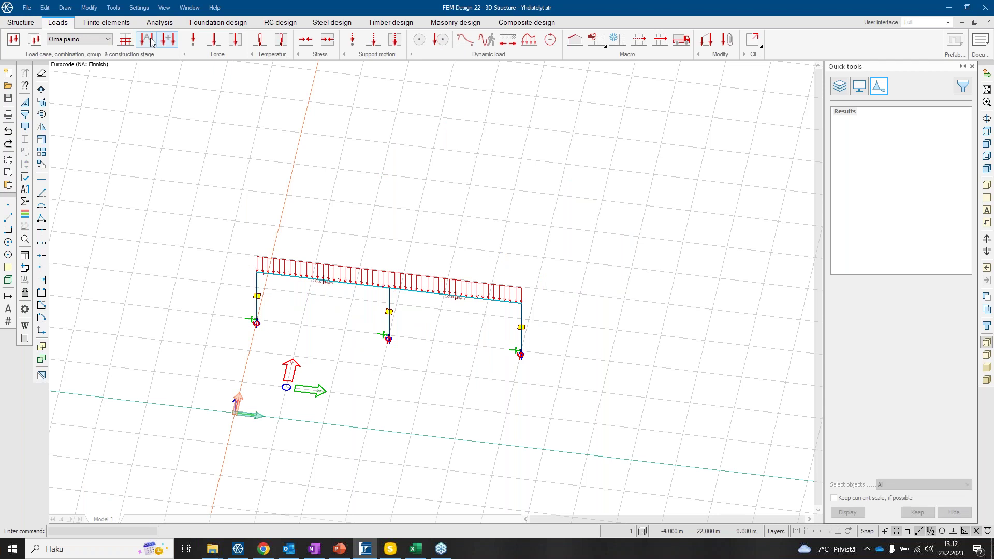
Add the EN 1990 6.10 a, b - Finnish NA combinations with K_fi 1.1 to the load groups' custom combination setup.
{"action": "left_click", "coordinate": [150, 42]}
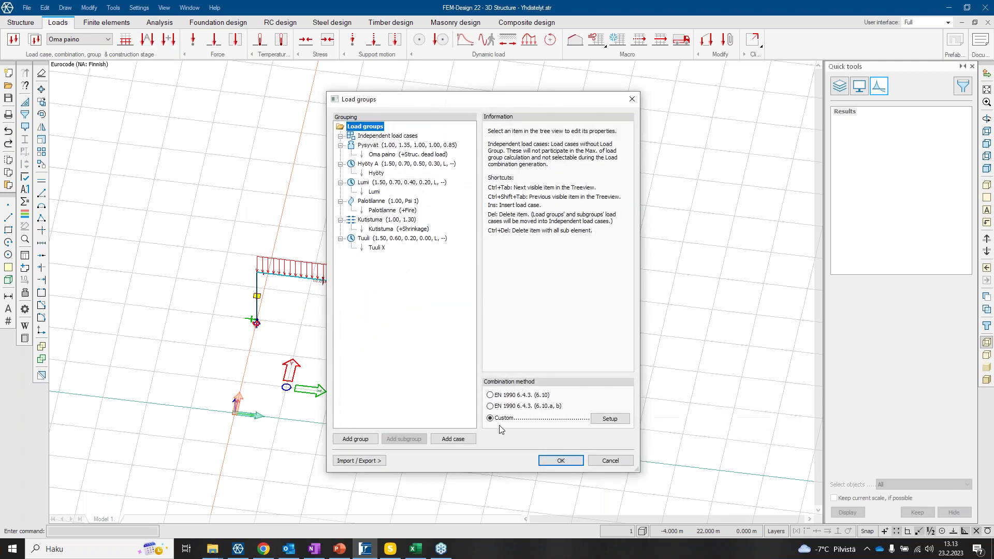
{"action": "left_click", "coordinate": [624, 421]}
{"action": "left_click", "coordinate": [424, 315]}
{"action": "left_click", "coordinate": [370, 317]}
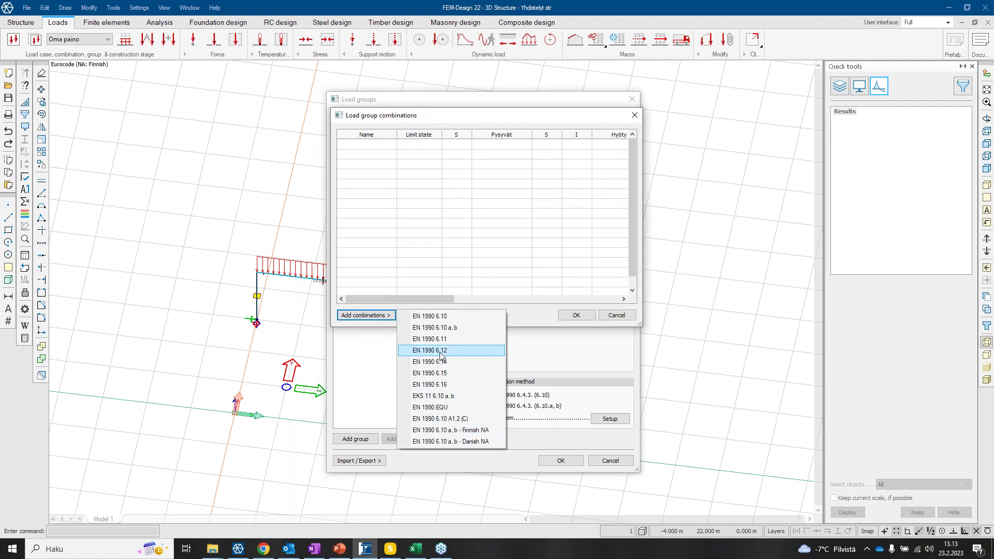
{"action": "left_click", "coordinate": [458, 430]}
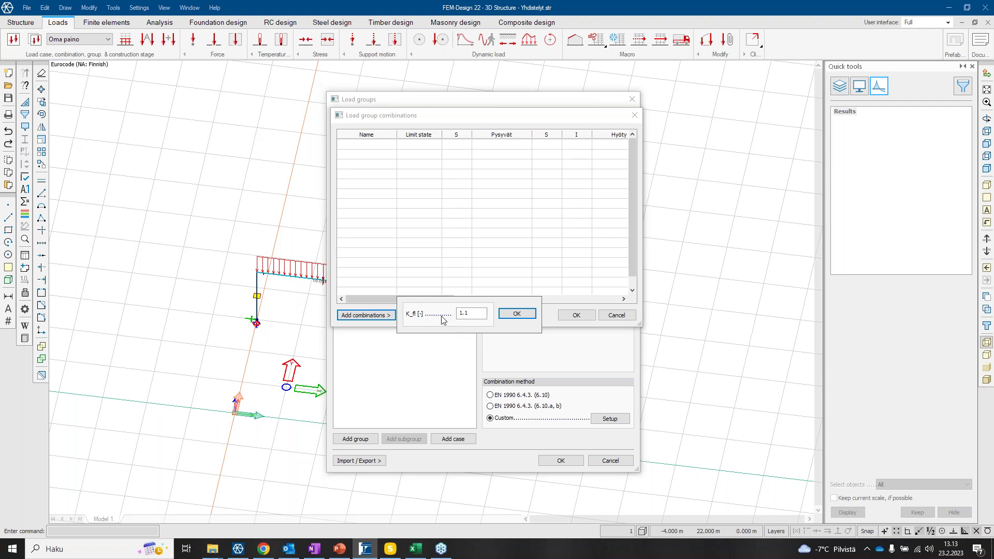
{"action": "left_click", "coordinate": [516, 314]}
Enlarge the Load group combinations table to show all load group columns and widen its Name column to fit the full names.
{"action": "left_click_drag", "start_coordinate": [510, 120], "coordinate": [376, 146]}
{"action": "left_click_drag", "start_coordinate": [511, 191], "coordinate": [968, 190]}
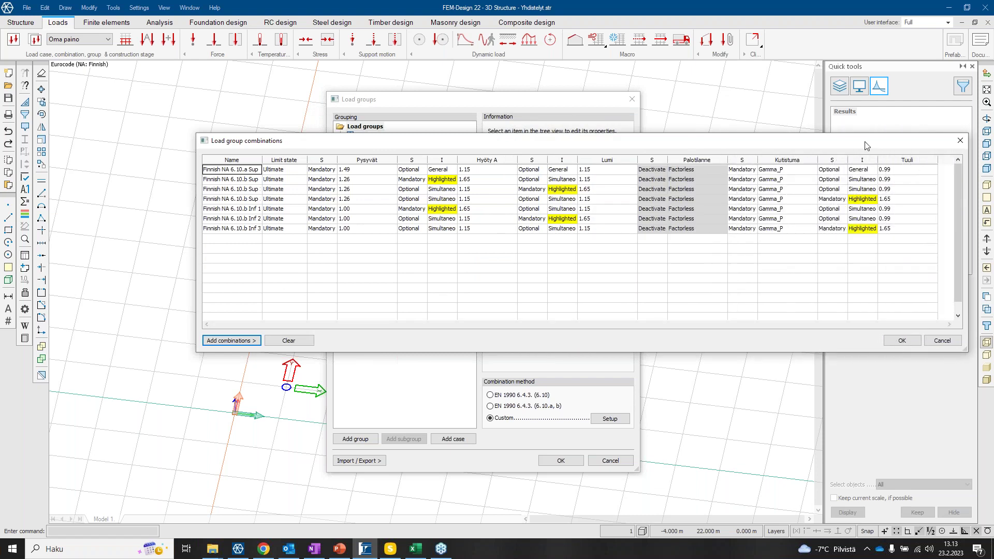
{"action": "left_click_drag", "start_coordinate": [865, 143], "coordinate": [823, 134]}
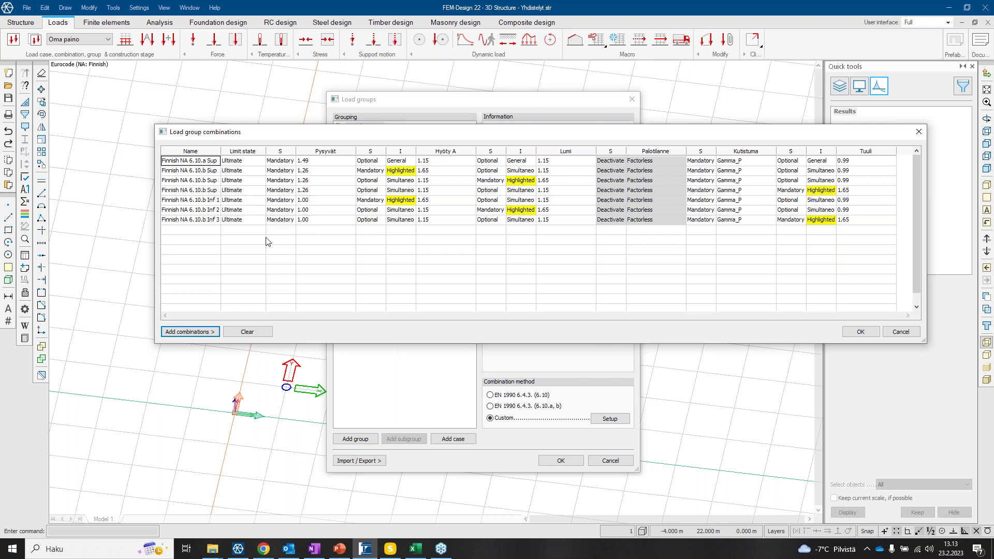
{"action": "double_click", "coordinate": [223, 148]}
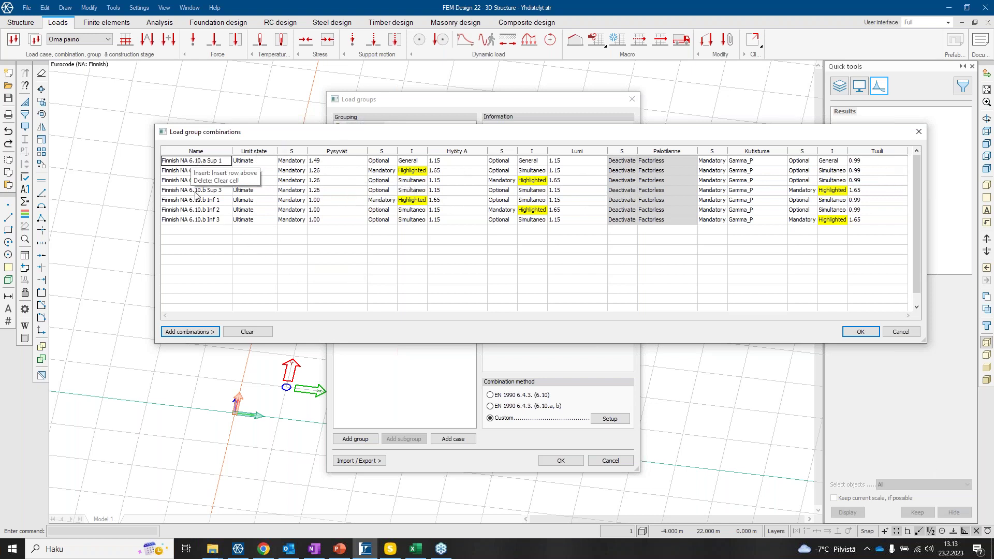
Clear the load group combinations table and refill it with the EN 1990 6.10 a, b - Finnish NA combinations.
{"action": "key", "text": "Delete"}
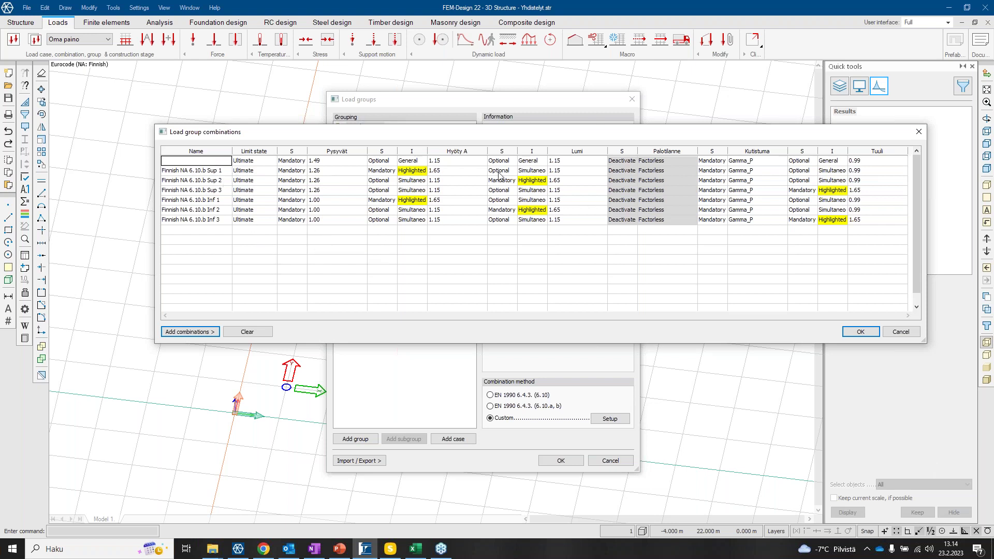
{"action": "left_click", "coordinate": [209, 333]}
{"action": "left_click", "coordinate": [304, 447]}
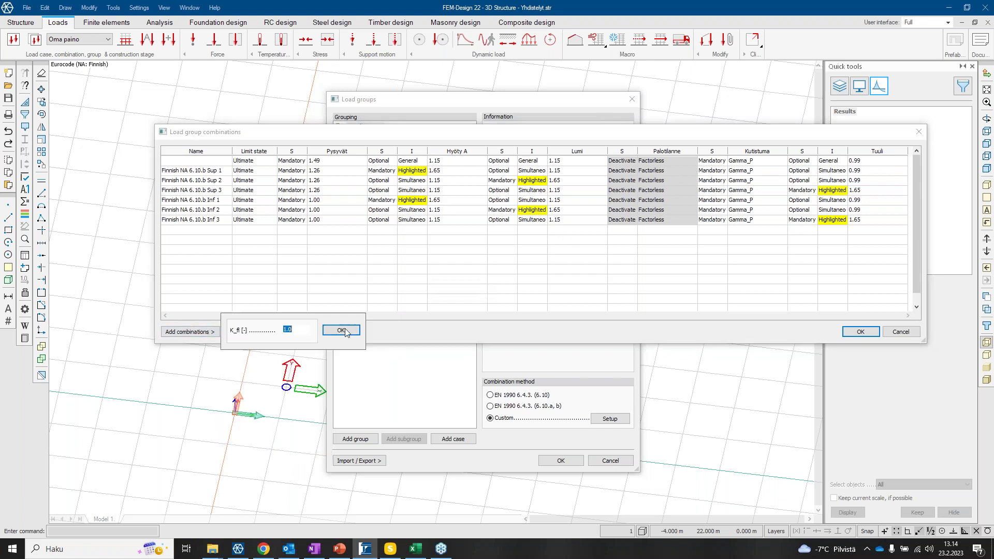
{"action": "left_click", "coordinate": [331, 330]}
{"action": "left_click", "coordinate": [247, 331]}
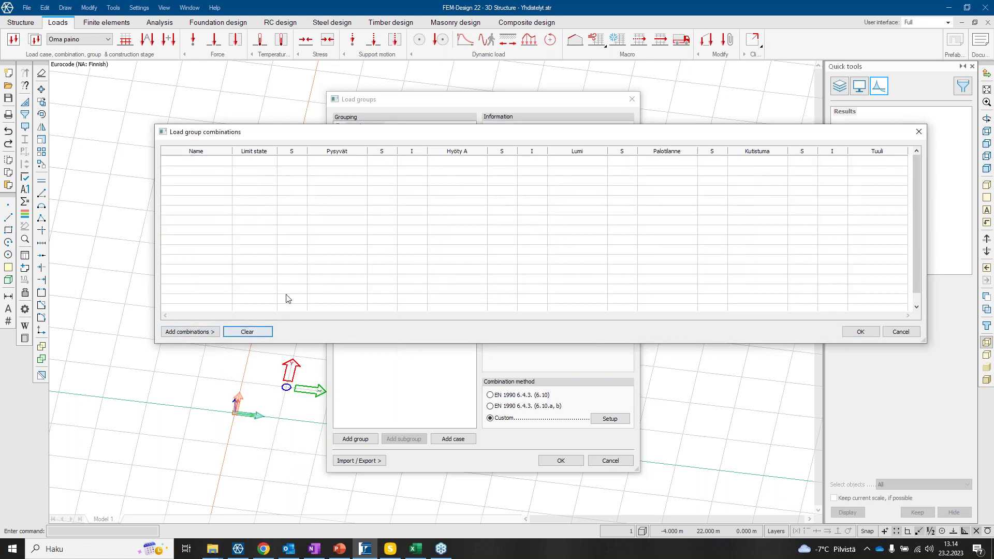
{"action": "left_click", "coordinate": [184, 333]}
{"action": "left_click", "coordinate": [288, 449]}
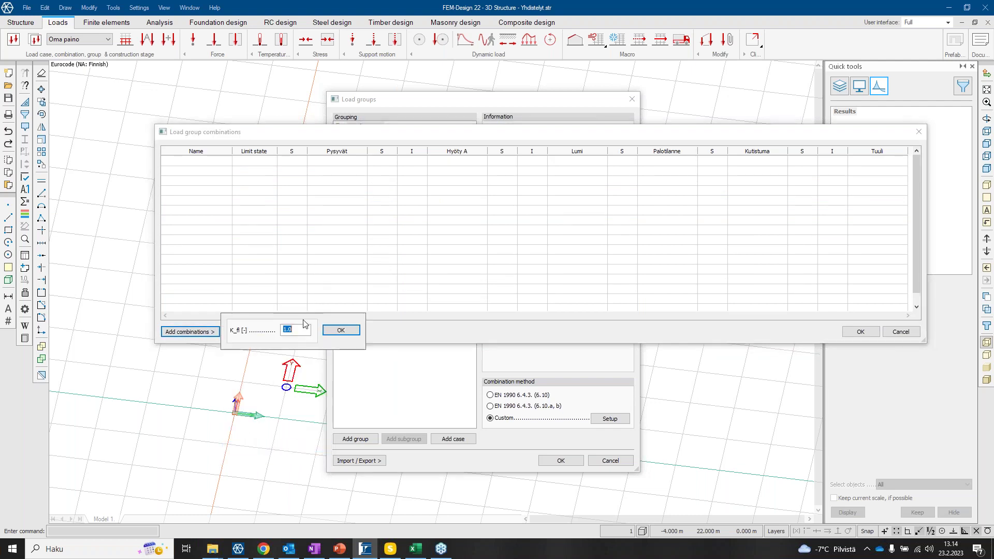
{"action": "left_click", "coordinate": [290, 330]}
{"action": "left_click", "coordinate": [357, 328]}
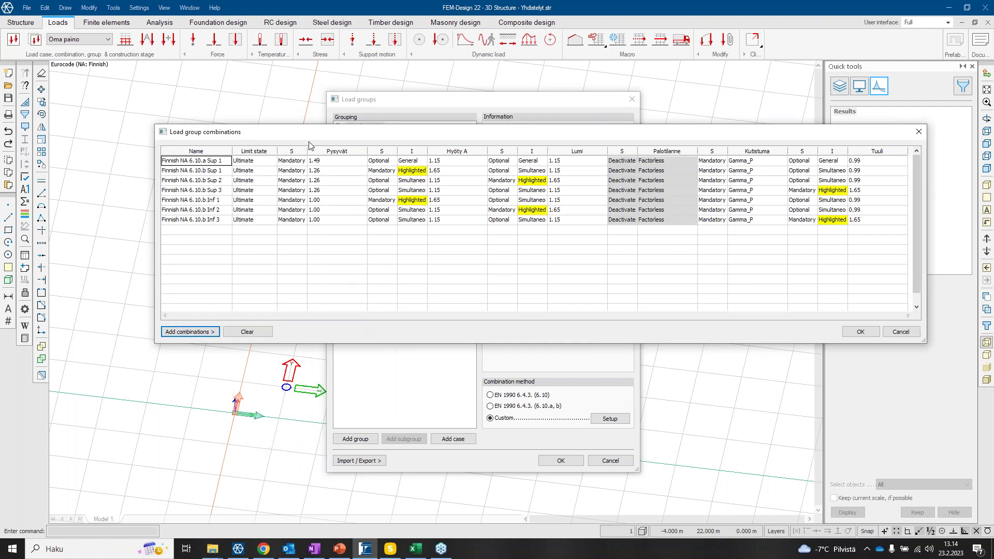
{"action": "left_click_drag", "start_coordinate": [673, 133], "coordinate": [627, 135]}
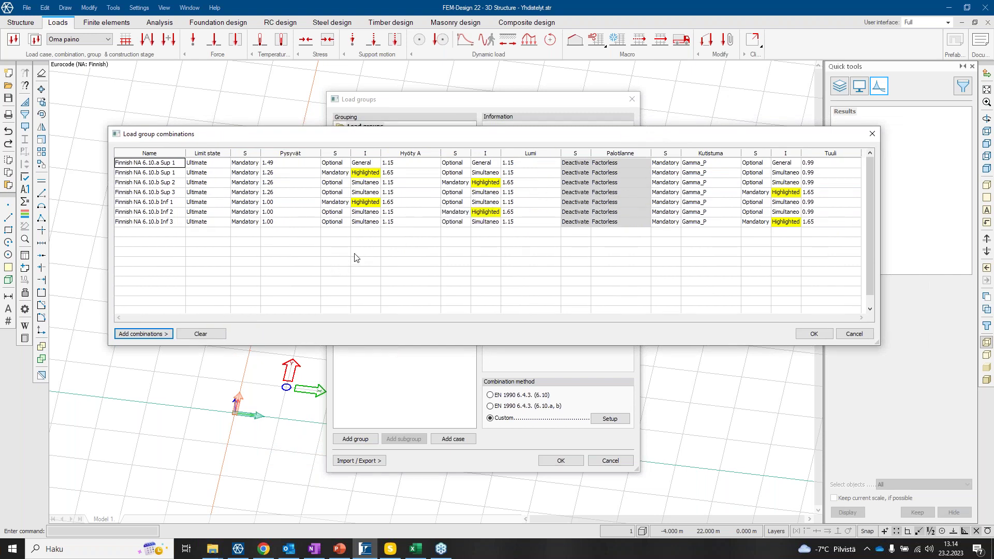
Copy the entire combinations table, switch to Excel and format cells A1:Q23 as text.
{"action": "key", "text": "ctrl+End"}
{"action": "left_click", "coordinate": [415, 548]}
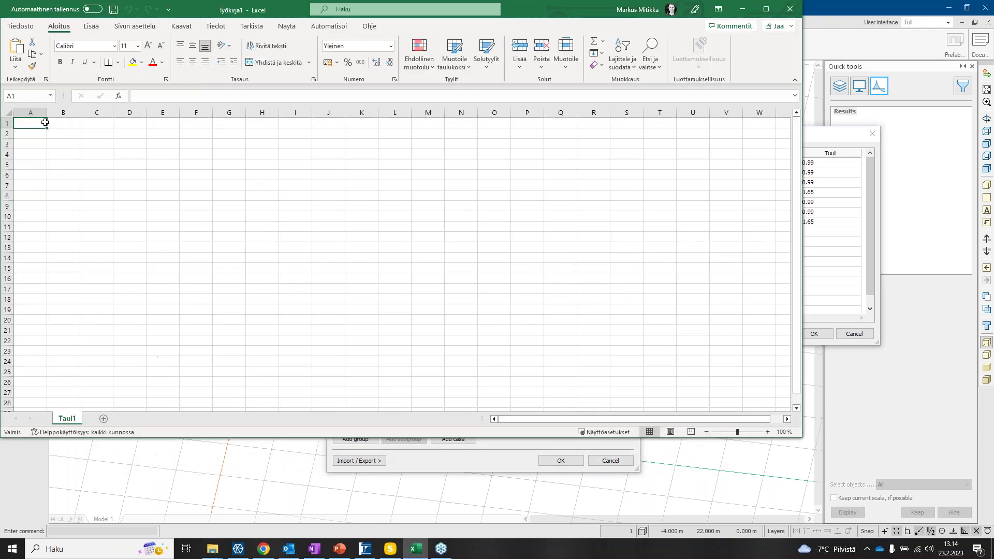
{"action": "left_click_drag", "start_coordinate": [29, 122], "coordinate": [574, 354]}
{"action": "left_click", "coordinate": [392, 46]}
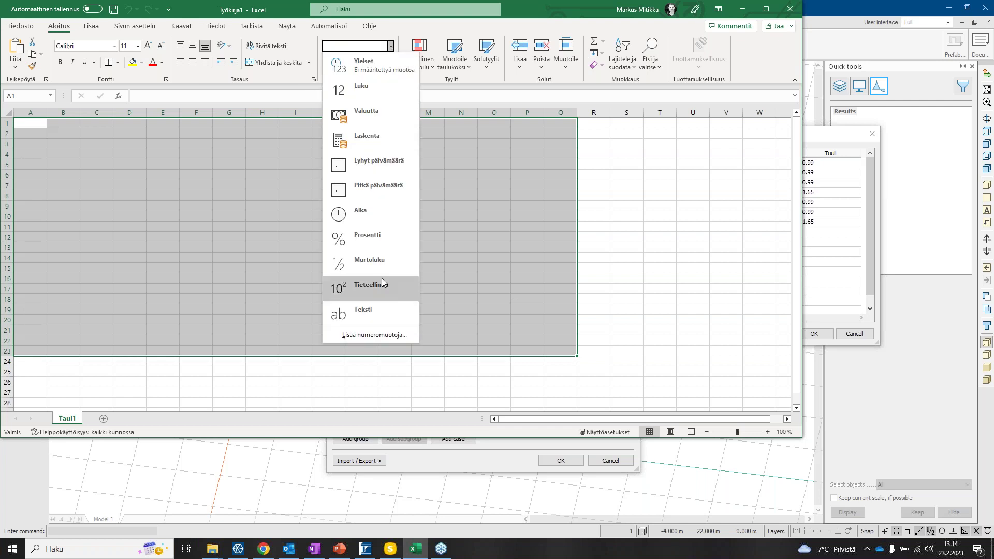
{"action": "left_click", "coordinate": [361, 318]}
{"action": "left_click", "coordinate": [293, 365]}
Paste the copied combinations starting at cell A1 and widen column A to show the full combination names.
{"action": "left_click", "coordinate": [25, 121]}
{"action": "key", "text": "ctrl+v"}
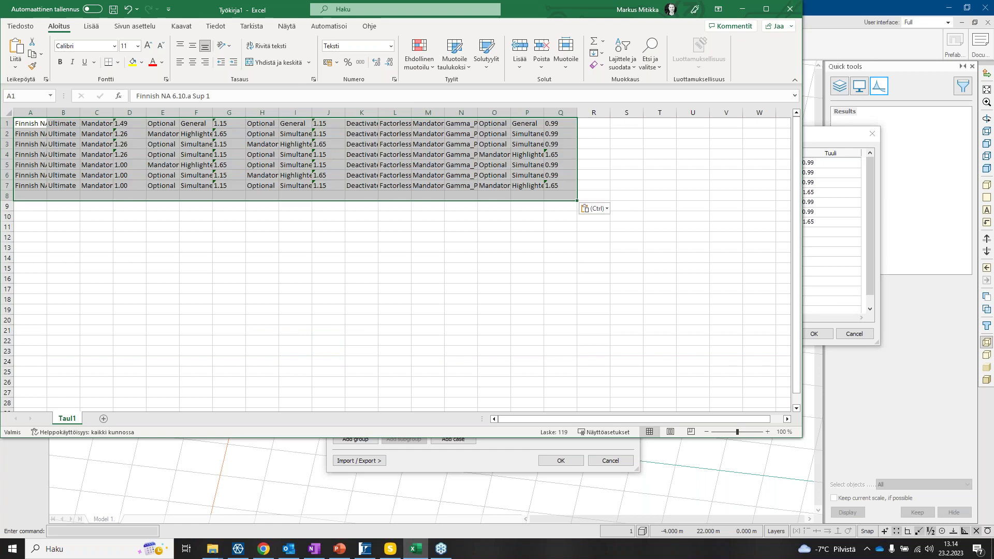
{"action": "left_click", "coordinate": [375, 288]}
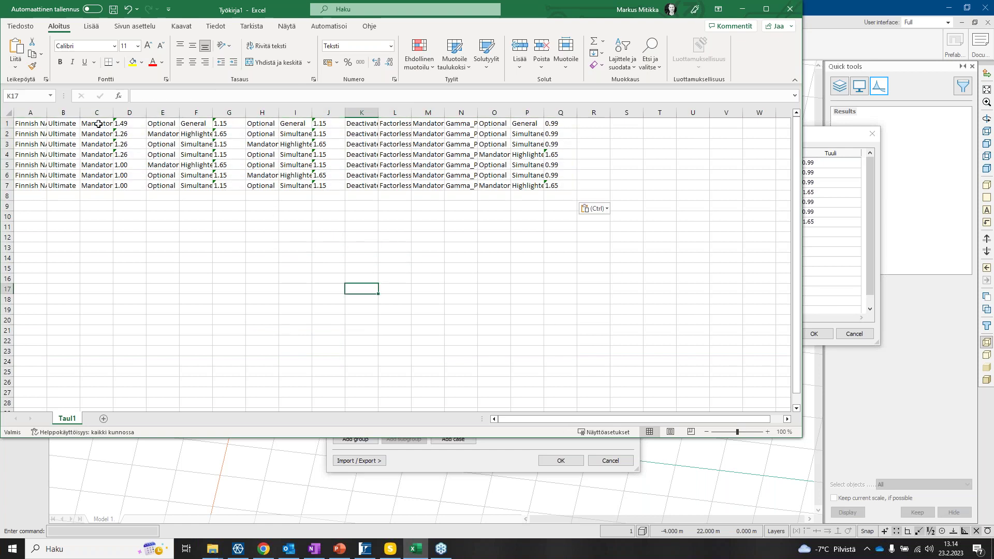
{"action": "left_click_drag", "start_coordinate": [47, 113], "coordinate": [131, 113]}
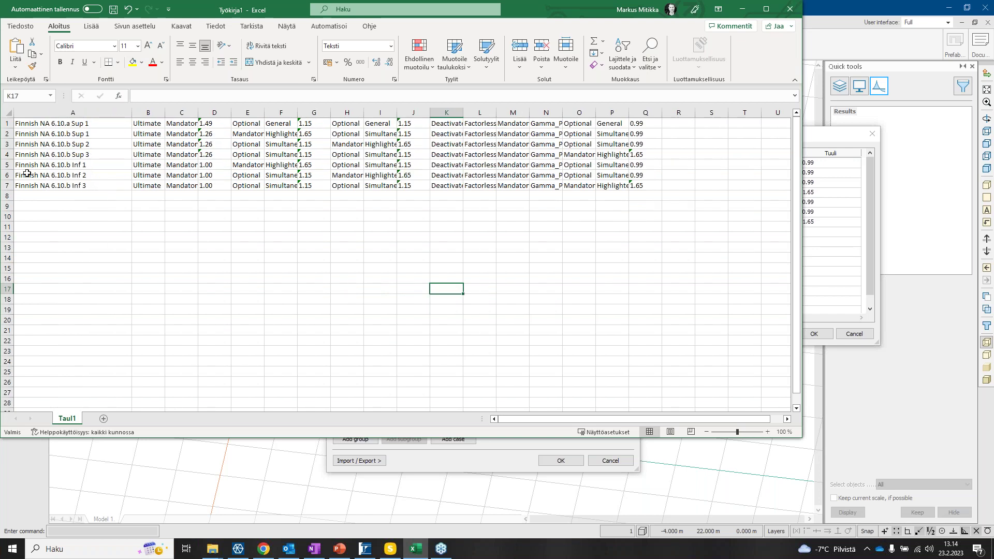
Delete the three Finnish NA 6.10.b Inf combination rows from the worksheet.
{"action": "left_click", "coordinate": [7, 164]}
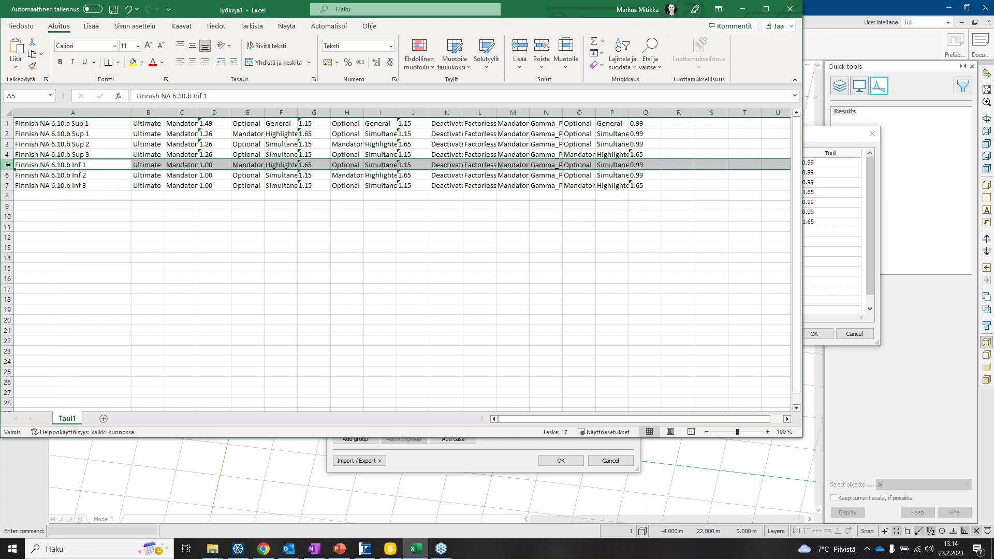
{"action": "right_click", "coordinate": [7, 166]}
{"action": "left_click", "coordinate": [38, 282]}
{"action": "right_click", "coordinate": [7, 164]}
{"action": "left_click", "coordinate": [49, 282]}
{"action": "right_click", "coordinate": [7, 165]}
{"action": "left_click", "coordinate": [49, 283]}
Copy worksheet range A1:R7, switch to FEM-Design and replace the contents of the load group combinations table with it.
{"action": "left_click_drag", "start_coordinate": [45, 123], "coordinate": [679, 185]}
{"action": "key", "text": "ctrl+c"}
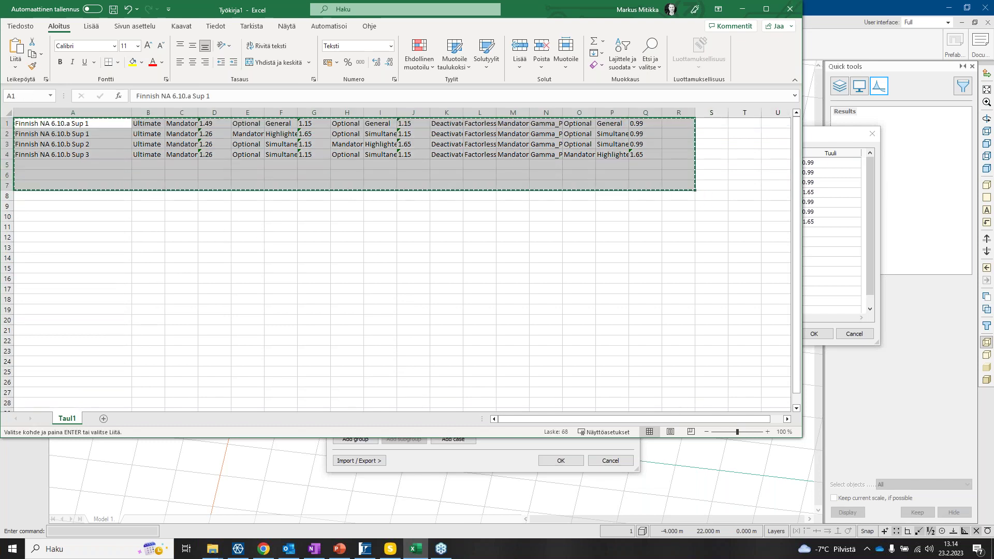
{"action": "key", "text": "alt+Tab"}
{"action": "left_click", "coordinate": [212, 334]}
{"action": "left_click", "coordinate": [148, 184]}
{"action": "key", "text": "ctrl+v"}
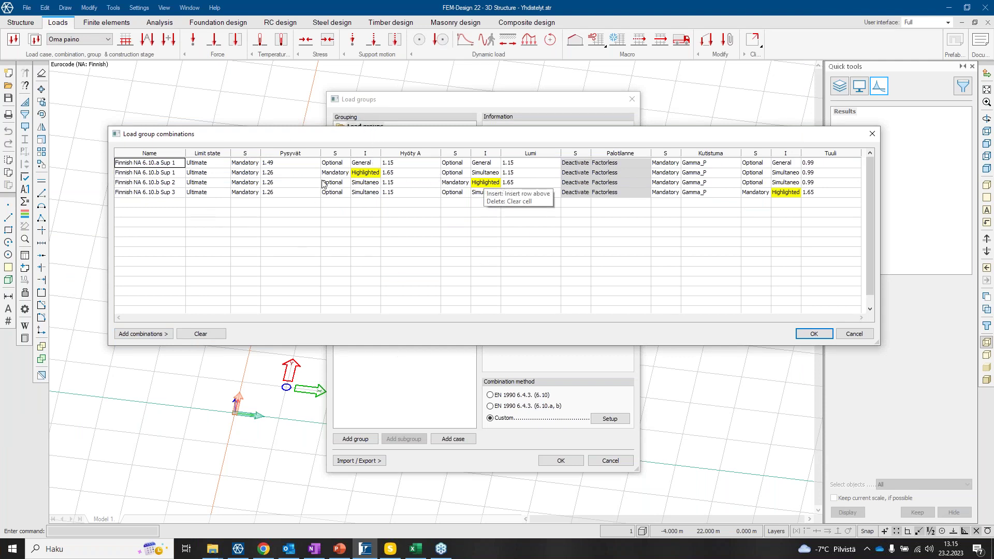
Deactivate the Hyöty A, Lumi and Tuuli load groups in combination Finnish NA 6.10.a Sup 1, keeping Pysyvät mandatory.
{"action": "left_click_drag", "start_coordinate": [365, 137], "coordinate": [367, 173]}
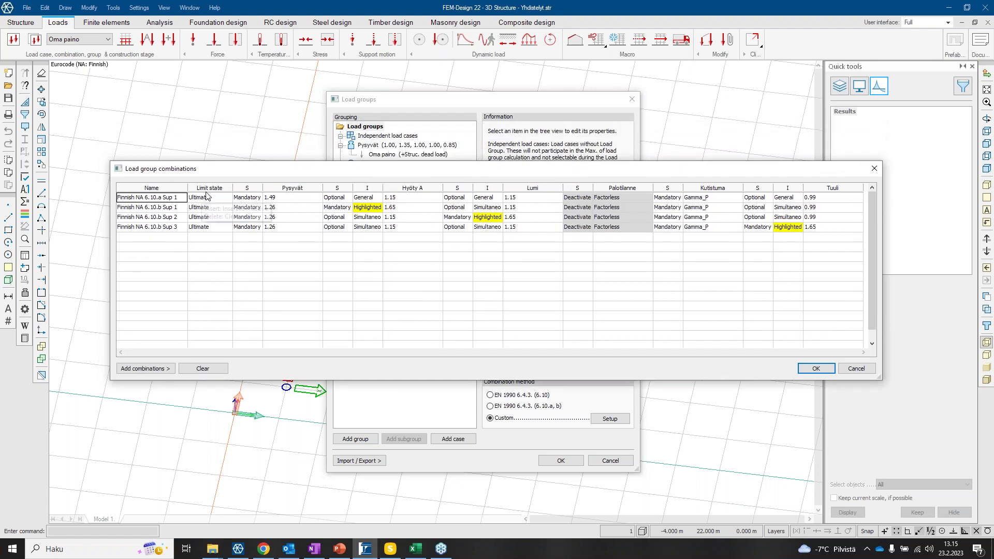
{"action": "left_click", "coordinate": [250, 199]}
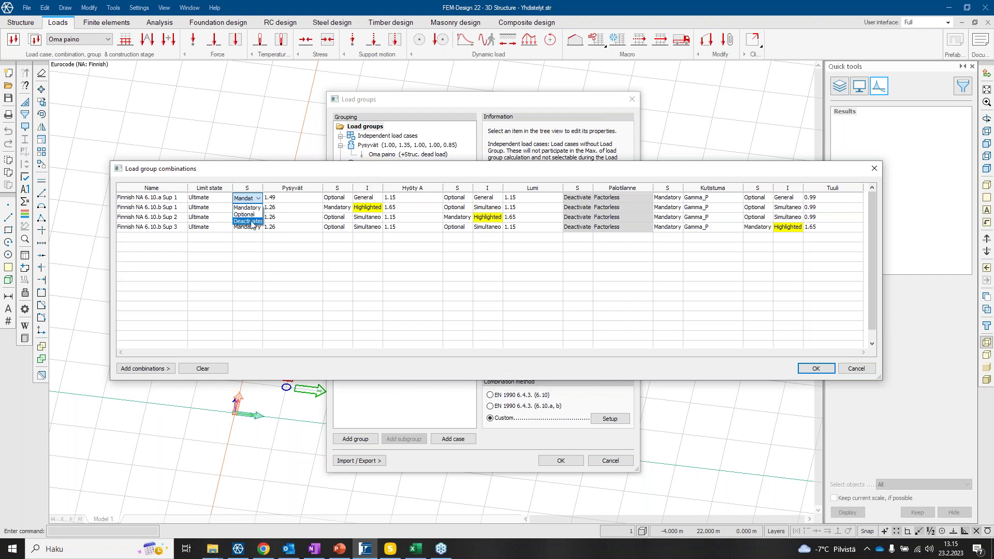
{"action": "left_click", "coordinate": [252, 207]}
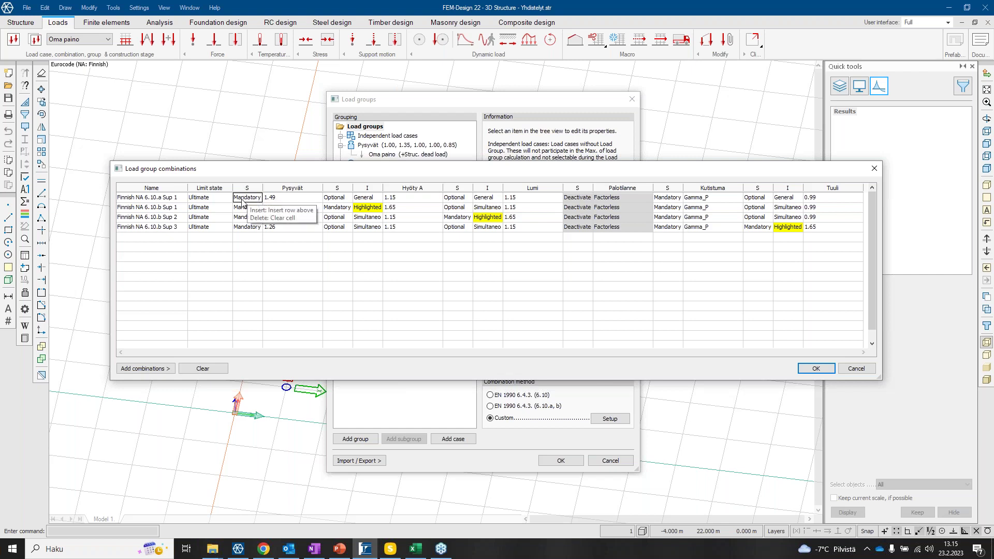
{"action": "left_click", "coordinate": [333, 199]}
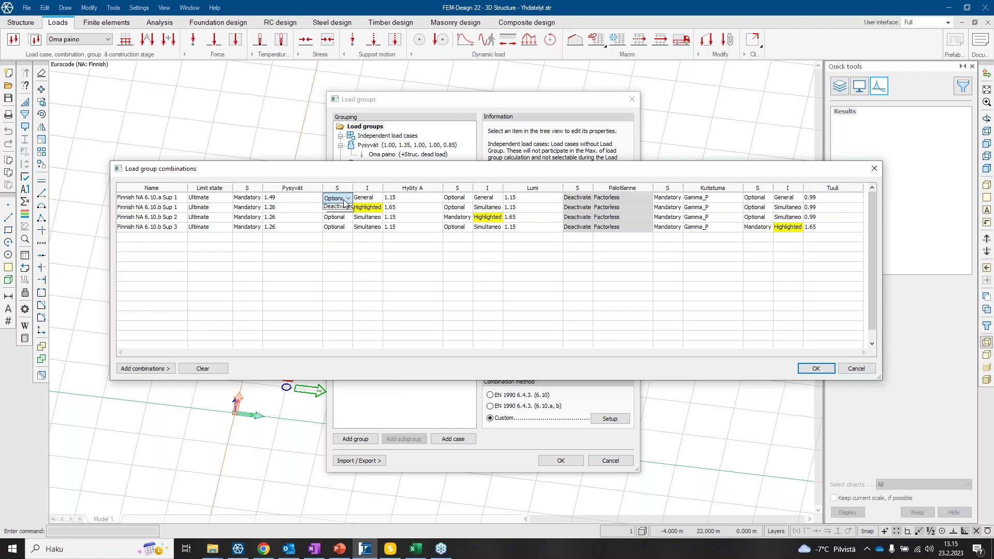
{"action": "left_click", "coordinate": [341, 221]}
{"action": "left_click", "coordinate": [471, 198]}
{"action": "left_click", "coordinate": [464, 199]}
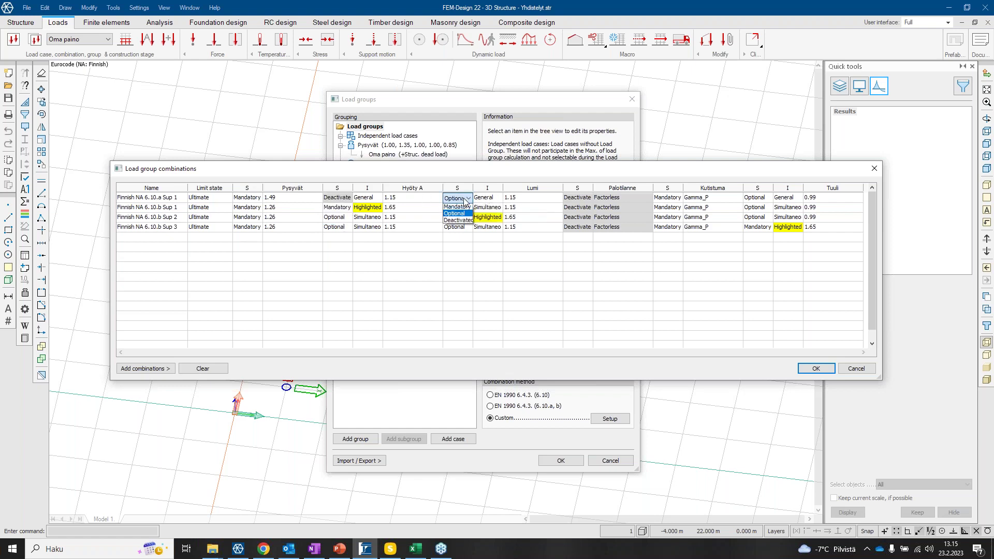
{"action": "left_click", "coordinate": [464, 223]}
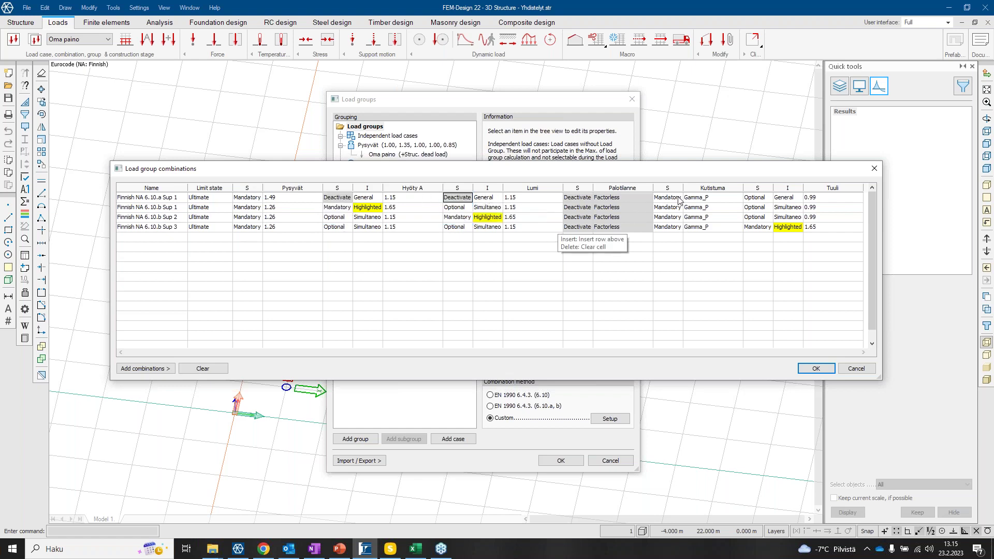
{"action": "left_click", "coordinate": [756, 198]}
{"action": "left_click", "coordinate": [759, 224]}
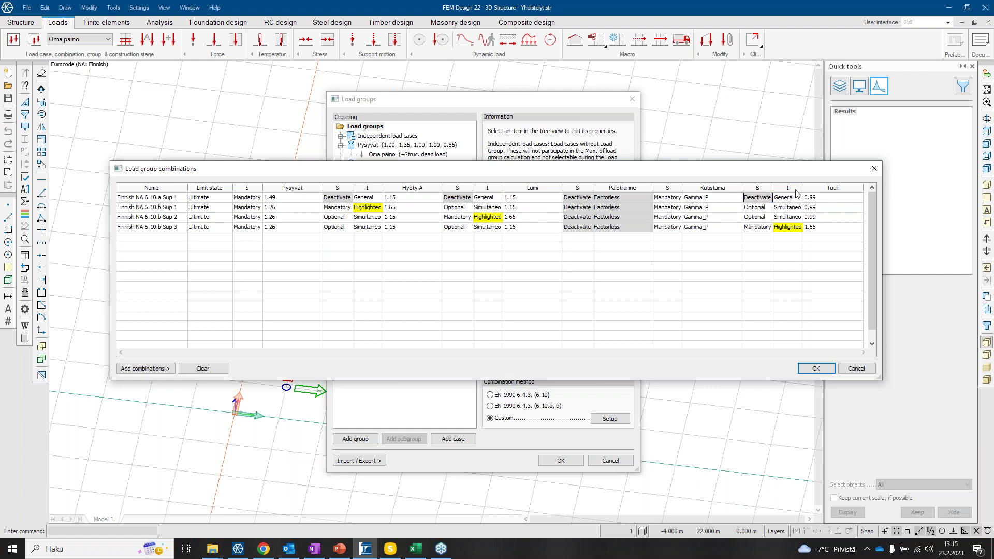
Examine the status and interaction options of Hyöty A and Lumi in combination Finnish NA 6.10.b Sup 1.
{"action": "left_click", "coordinate": [370, 208]}
{"action": "left_click", "coordinate": [378, 209]}
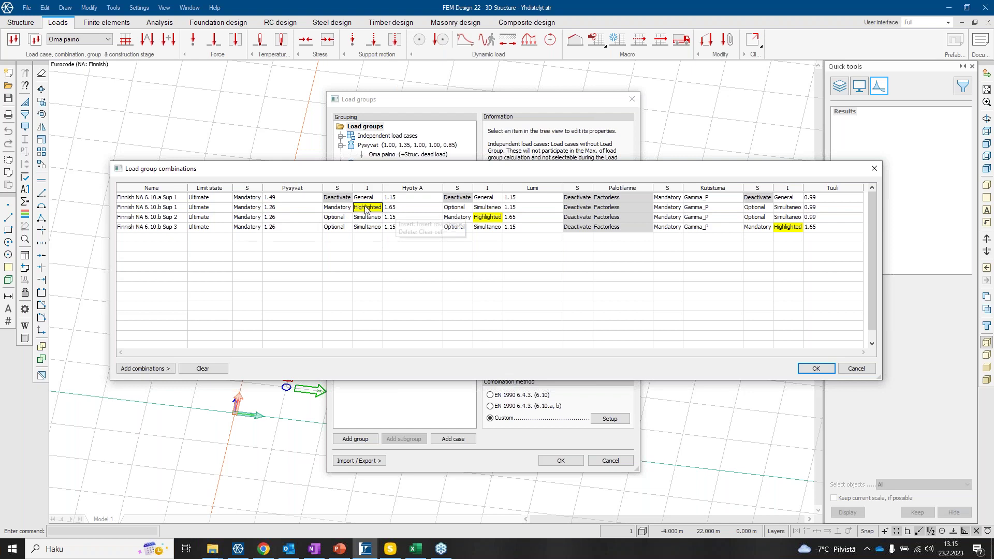
{"action": "left_click", "coordinate": [458, 209]}
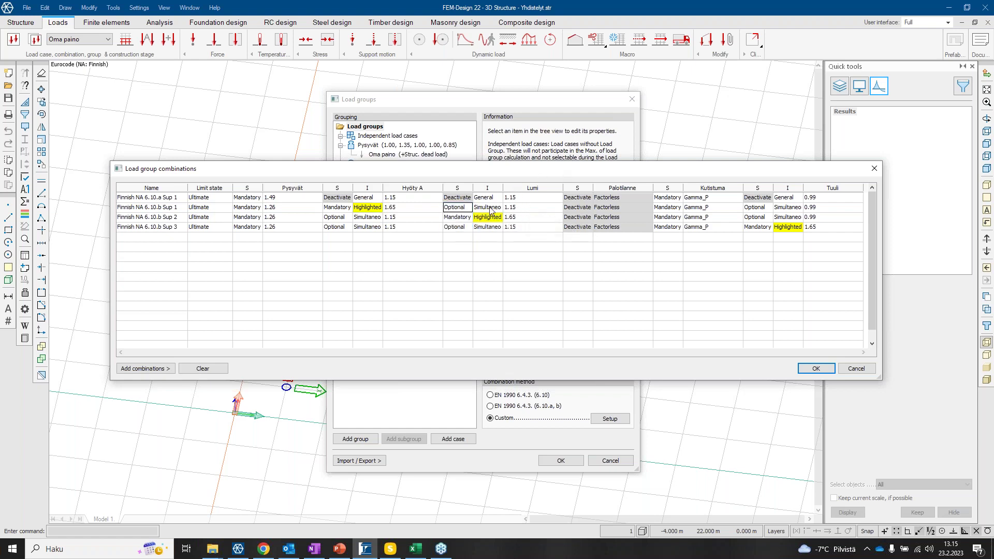
{"action": "left_click", "coordinate": [469, 208]}
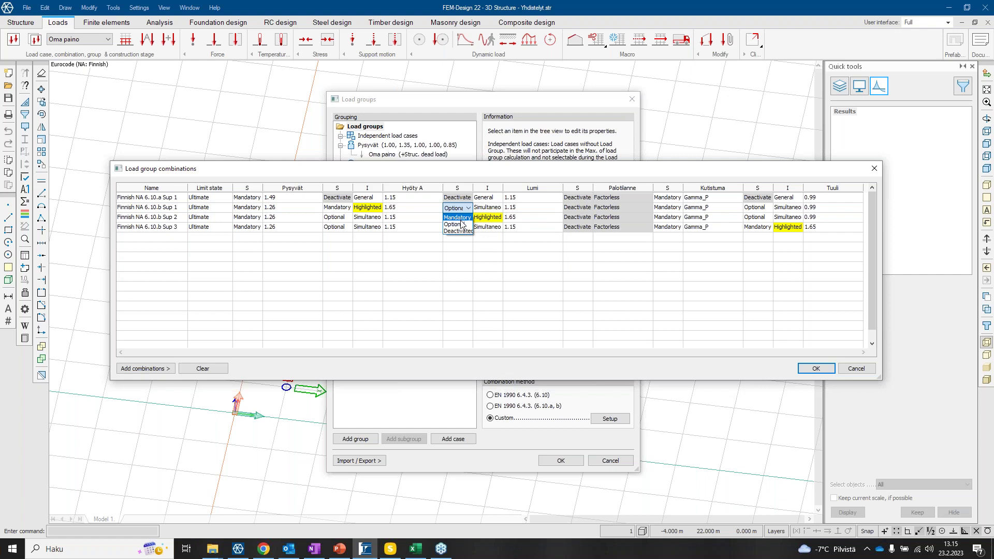
{"action": "left_click", "coordinate": [469, 209]}
{"action": "left_click", "coordinate": [468, 209]}
{"action": "left_click", "coordinate": [468, 208]}
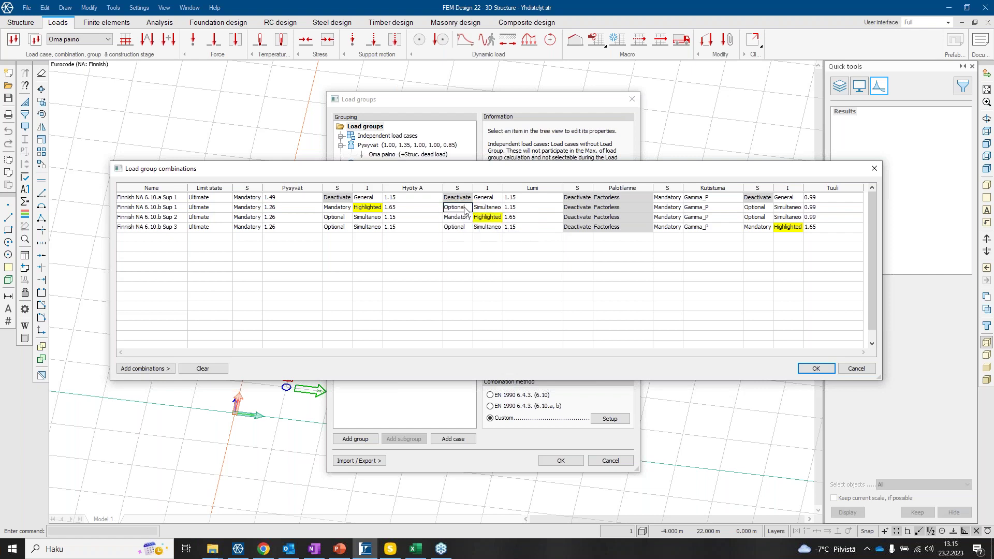
{"action": "left_click", "coordinate": [466, 209]}
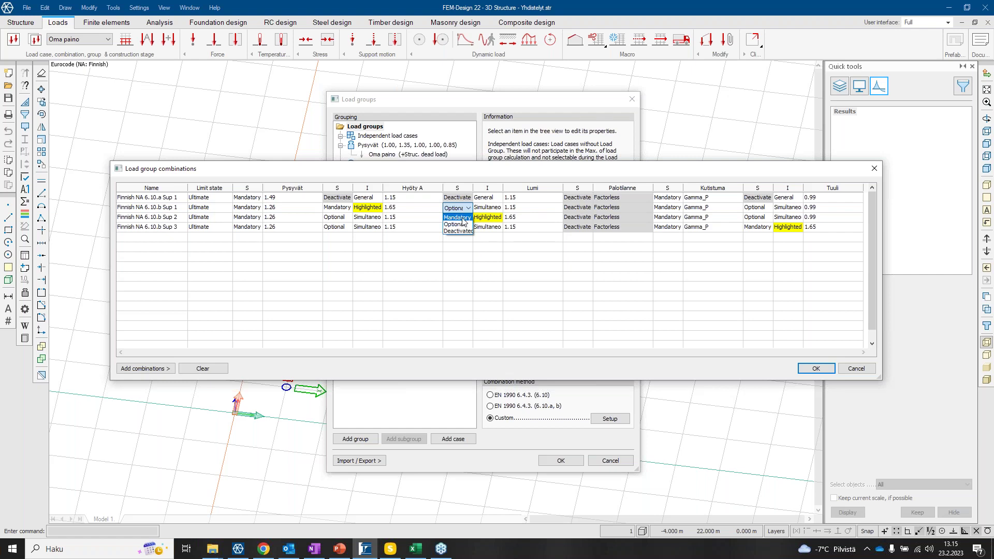
{"action": "left_click", "coordinate": [469, 209]}
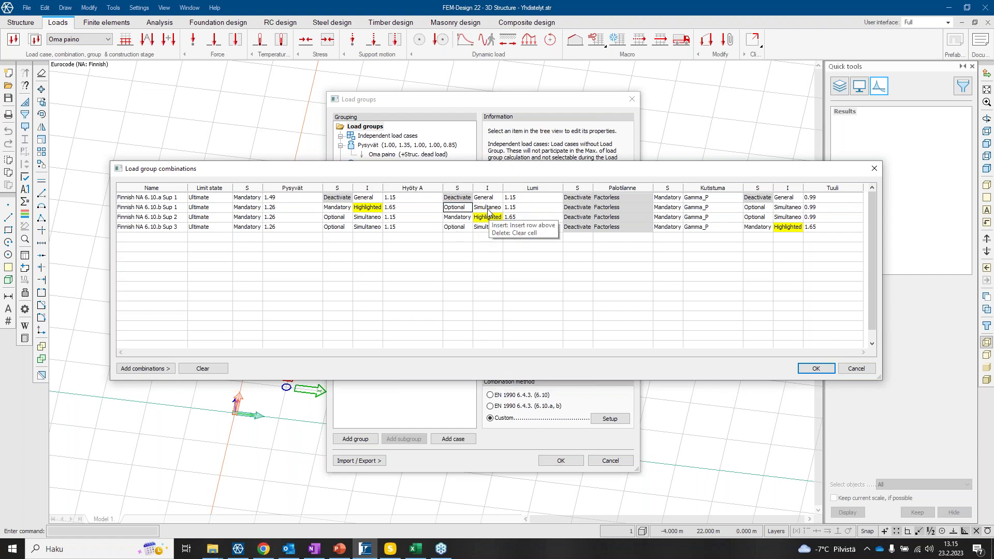
{"action": "left_click", "coordinate": [486, 210]}
{"action": "left_click", "coordinate": [487, 209]}
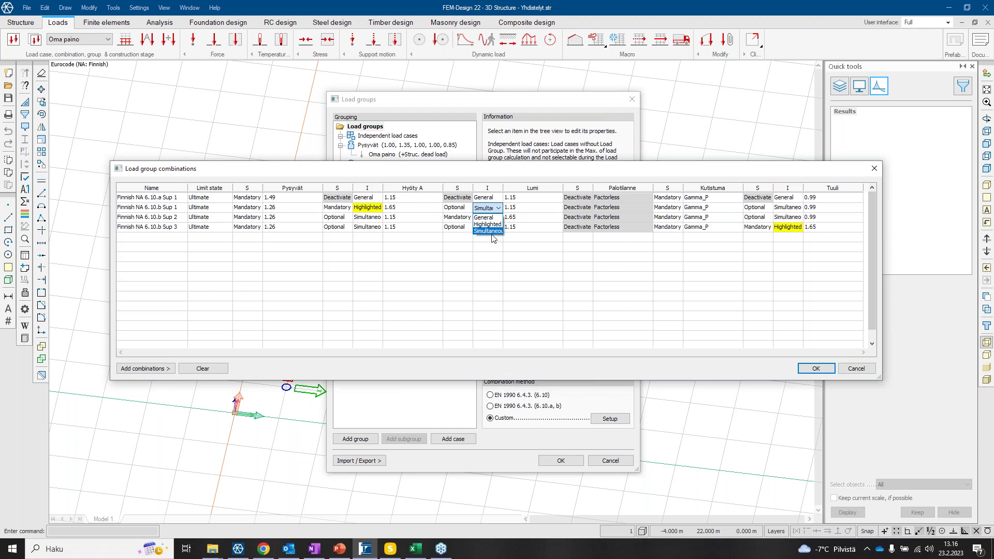
{"action": "left_click", "coordinate": [499, 210]}
{"action": "left_click", "coordinate": [500, 211]}
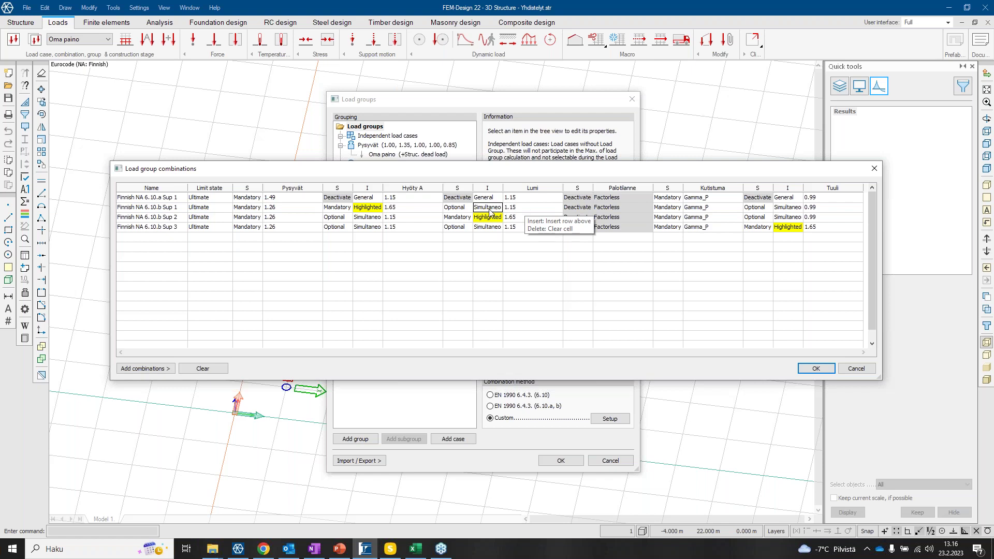
Set Lumi and Tuuli to Mandatory and General in combination Finnish NA 6.10.b Sup 1 and accept the load group changes.
{"action": "left_click", "coordinate": [466, 209]}
{"action": "left_click", "coordinate": [463, 217]}
{"action": "left_click", "coordinate": [487, 208]}
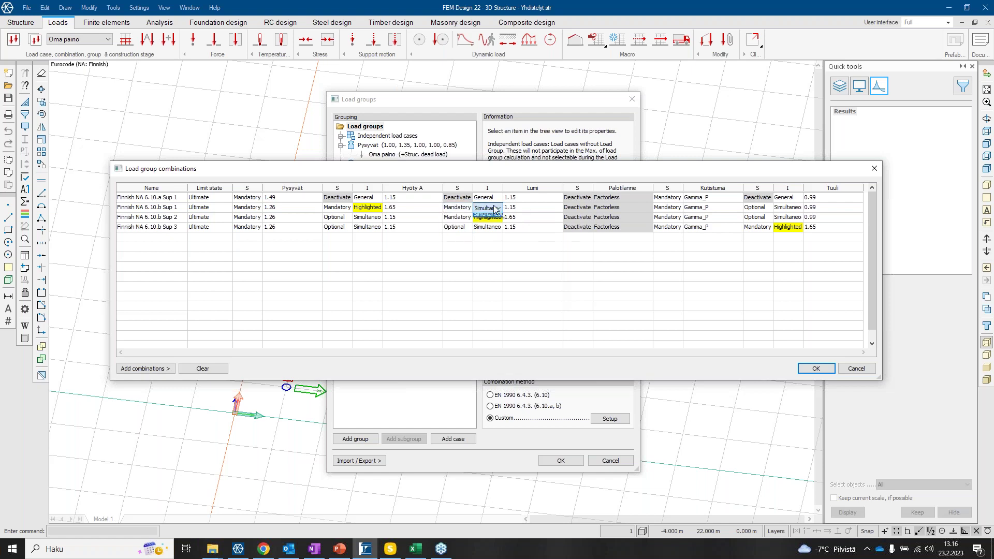
{"action": "left_click", "coordinate": [486, 217]}
{"action": "left_click", "coordinate": [752, 212]}
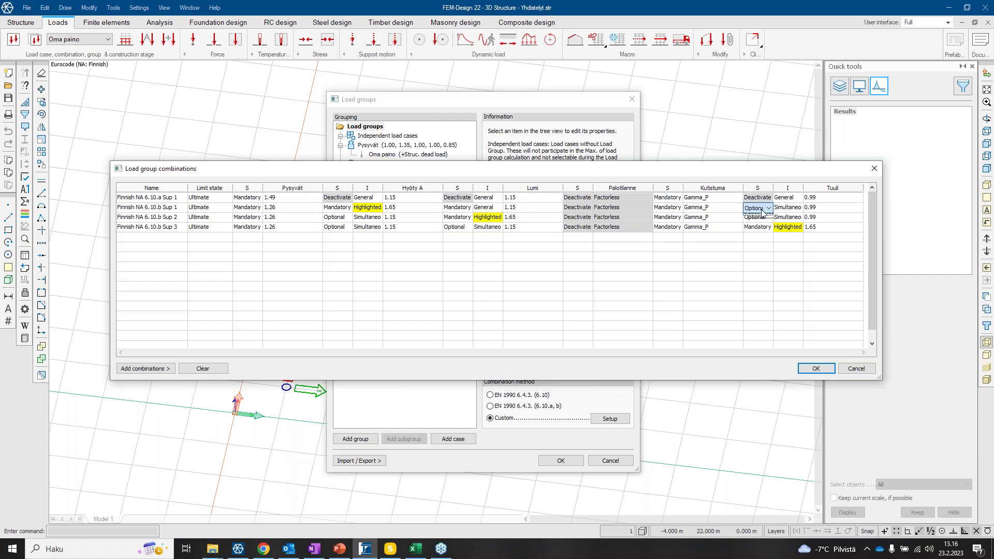
{"action": "left_click", "coordinate": [755, 217]}
{"action": "left_click", "coordinate": [788, 208]}
{"action": "left_click", "coordinate": [788, 217]}
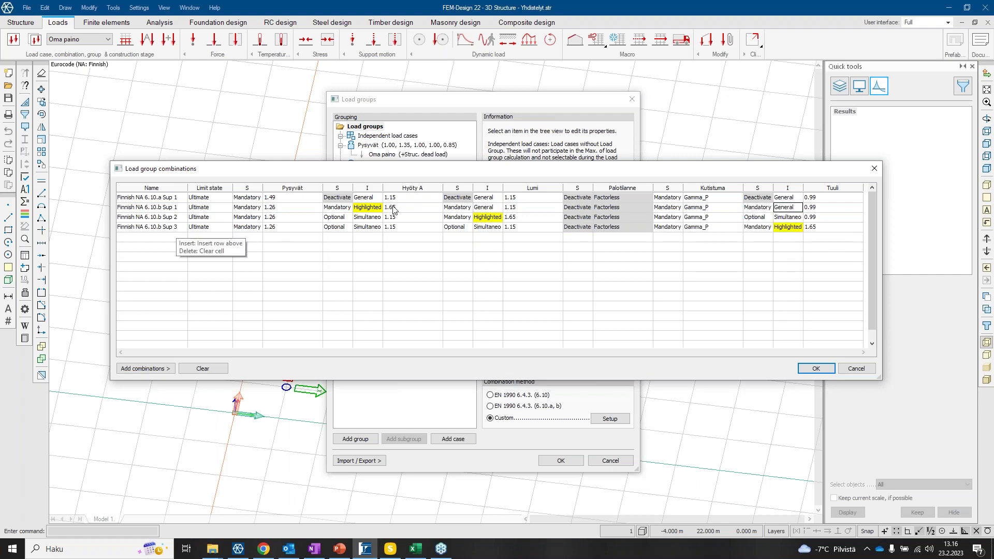
{"action": "left_click", "coordinate": [820, 369]}
{"action": "left_click", "coordinate": [560, 460]}
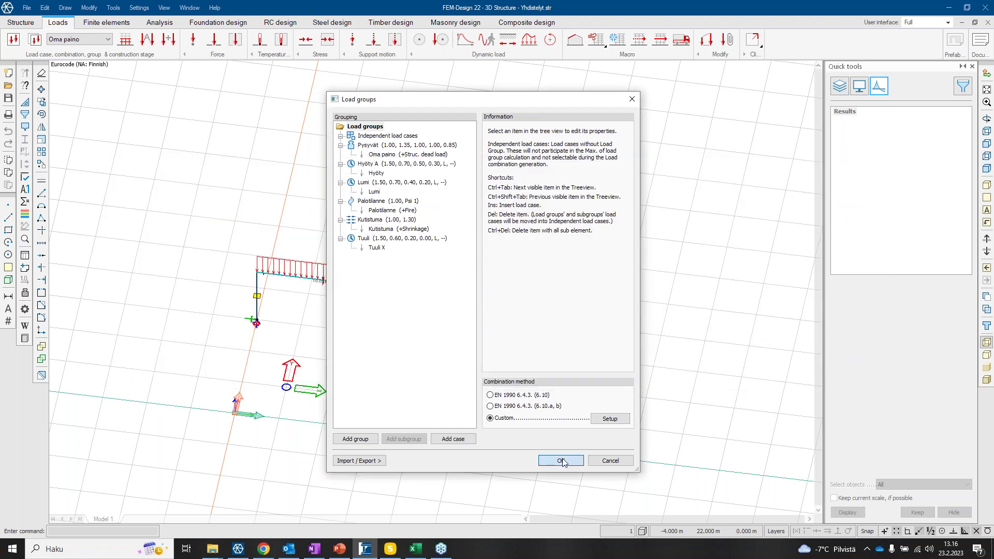
Try replacing all load combinations with short-named Ultimate ones generated from all load groups, review them and leave without saving.
{"action": "left_click", "coordinate": [168, 40]}
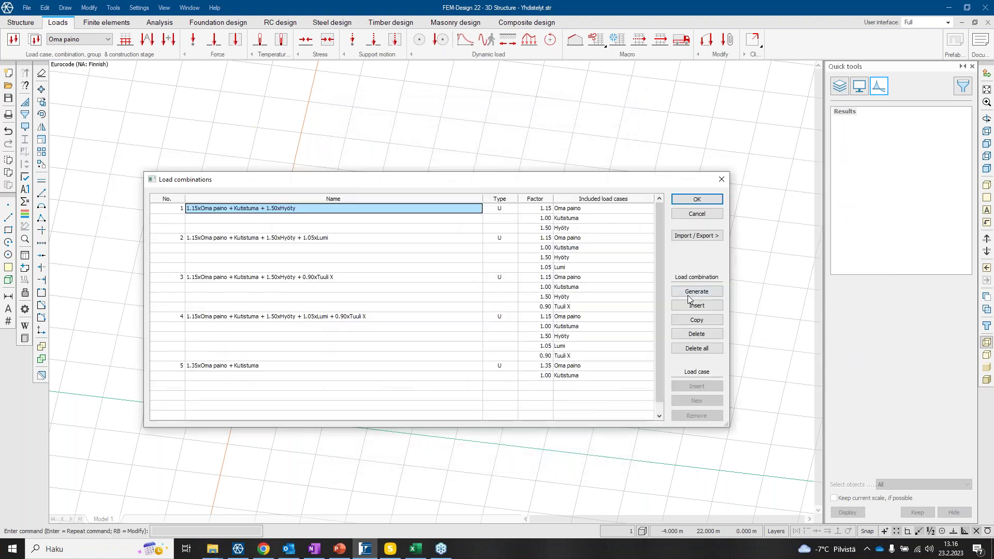
{"action": "left_click", "coordinate": [697, 348]}
{"action": "left_click", "coordinate": [697, 291]}
{"action": "left_click", "coordinate": [160, 227]}
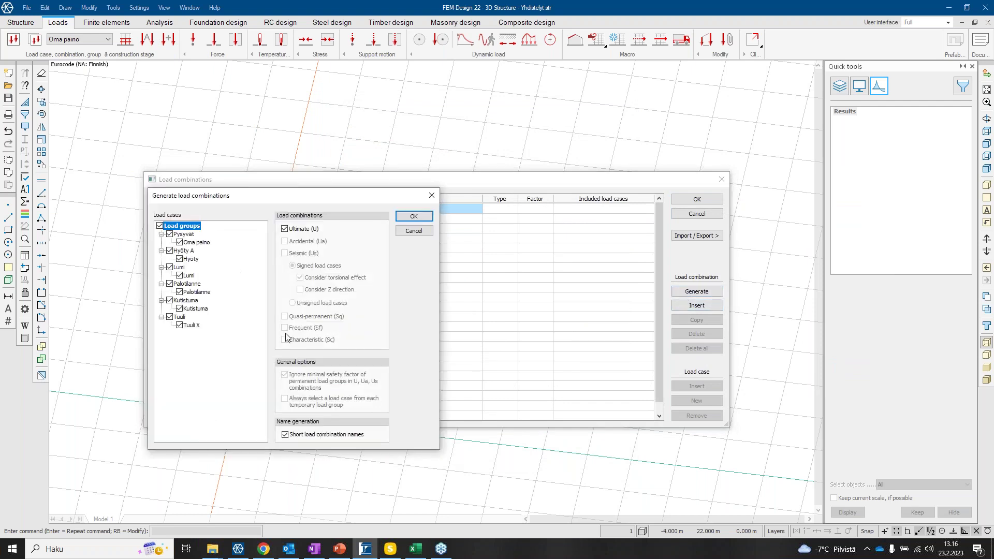
{"action": "left_click", "coordinate": [430, 216]}
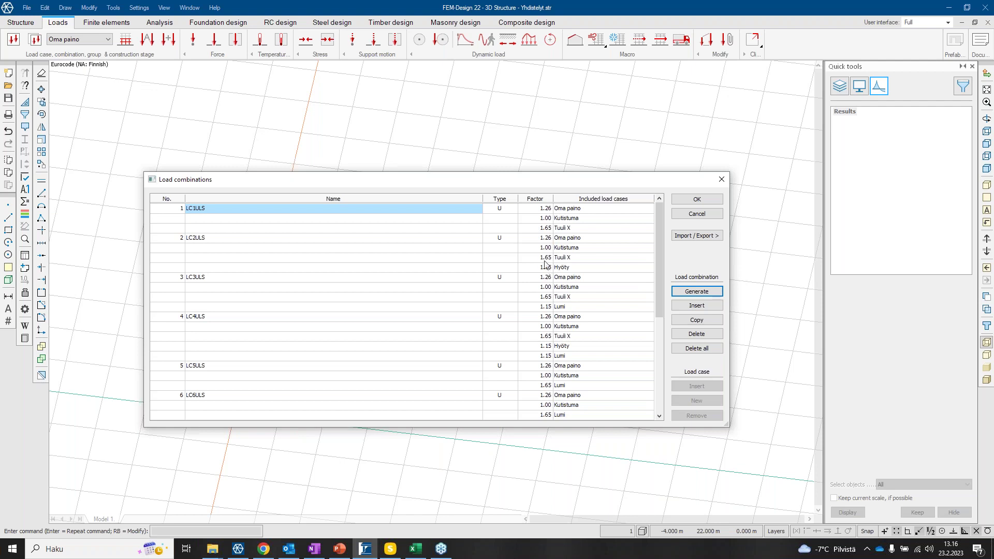
{"action": "left_click", "coordinate": [556, 326]}
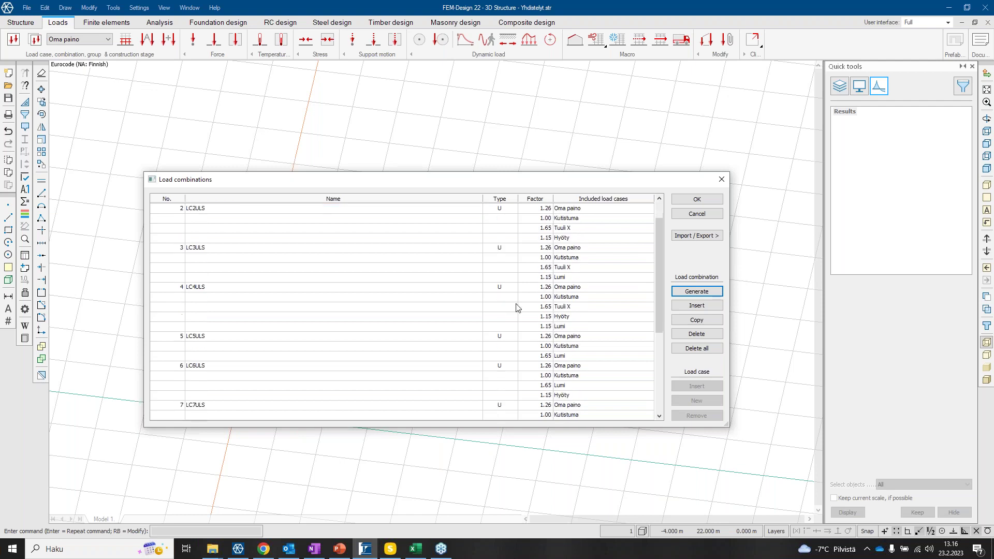
{"action": "scroll", "coordinate": [518, 306], "scroll_direction": "down", "scroll_amount": 6}
{"action": "scroll", "coordinate": [525, 295], "scroll_direction": "up", "scroll_amount": 6}
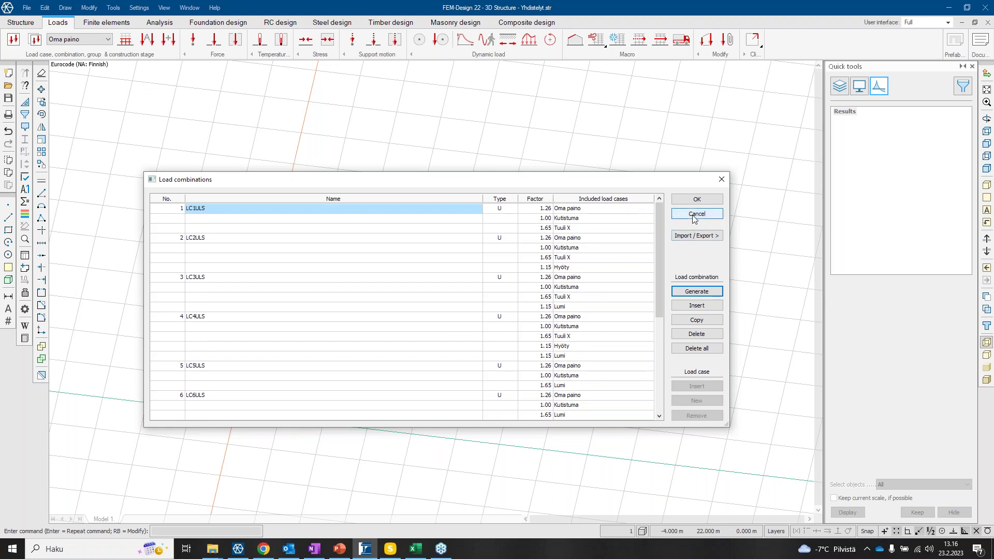
{"action": "left_click", "coordinate": [696, 199]}
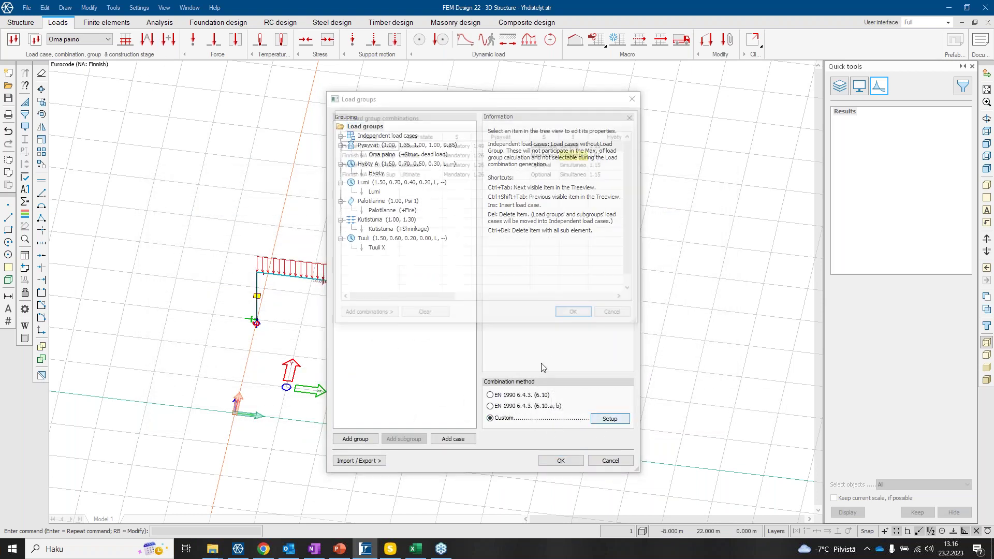
Check the custom combination setup and switch the combination method to EN 1990 6.4.3. (6.10.a, b).
{"action": "left_click", "coordinate": [610, 418]}
{"action": "left_click", "coordinate": [577, 315]}
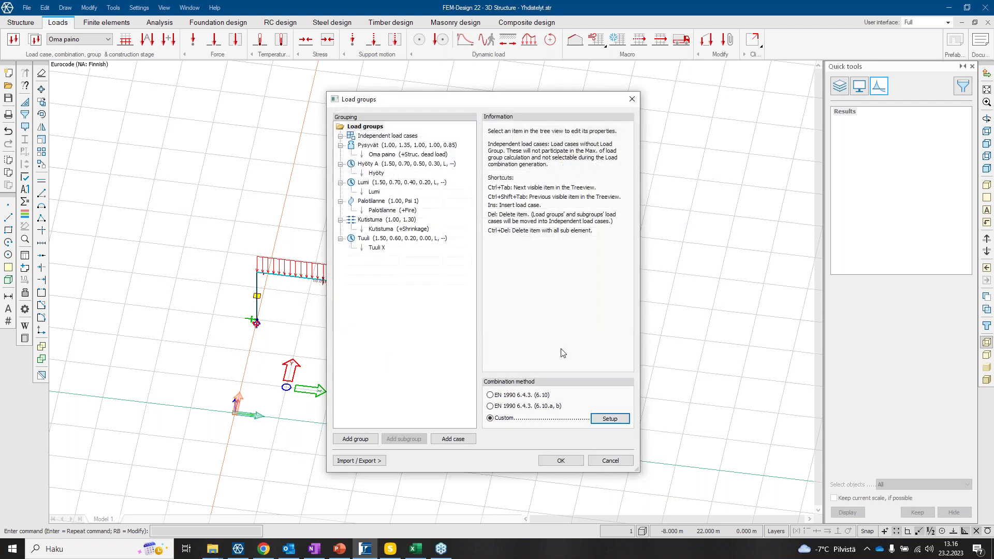
{"action": "left_click", "coordinate": [500, 409]}
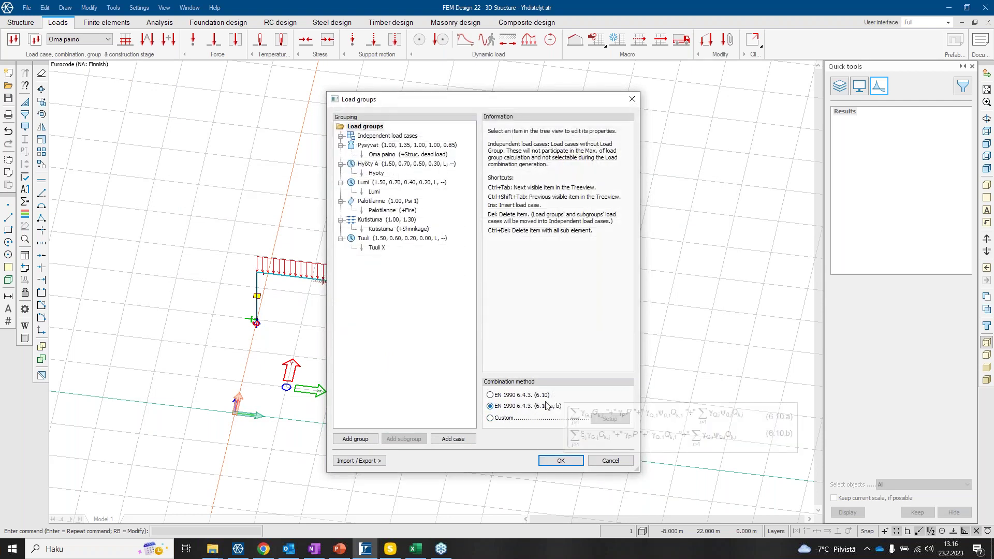
{"action": "left_click", "coordinate": [559, 461]}
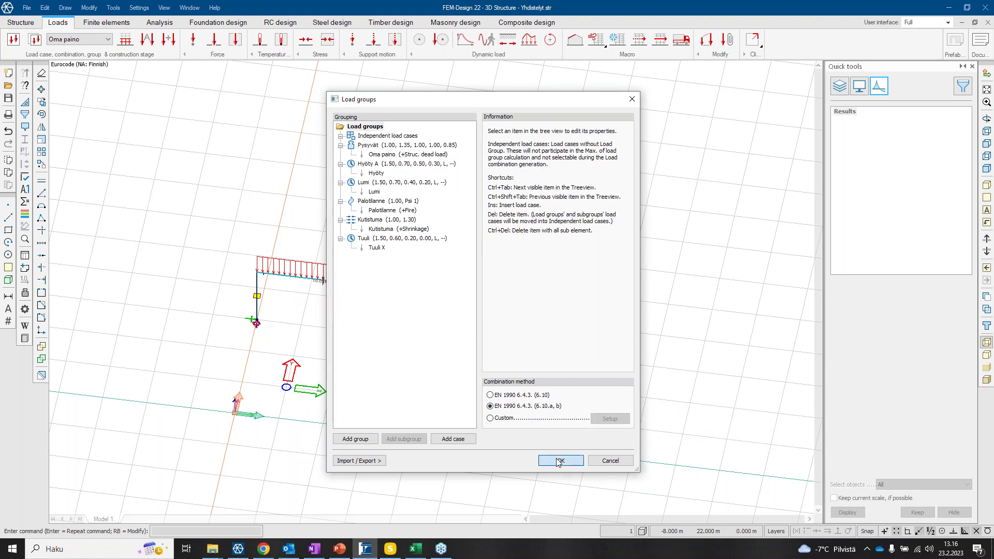
Clear the load combination list, check the generation options for the standard method, and discard the changes.
{"action": "left_click", "coordinate": [167, 39]}
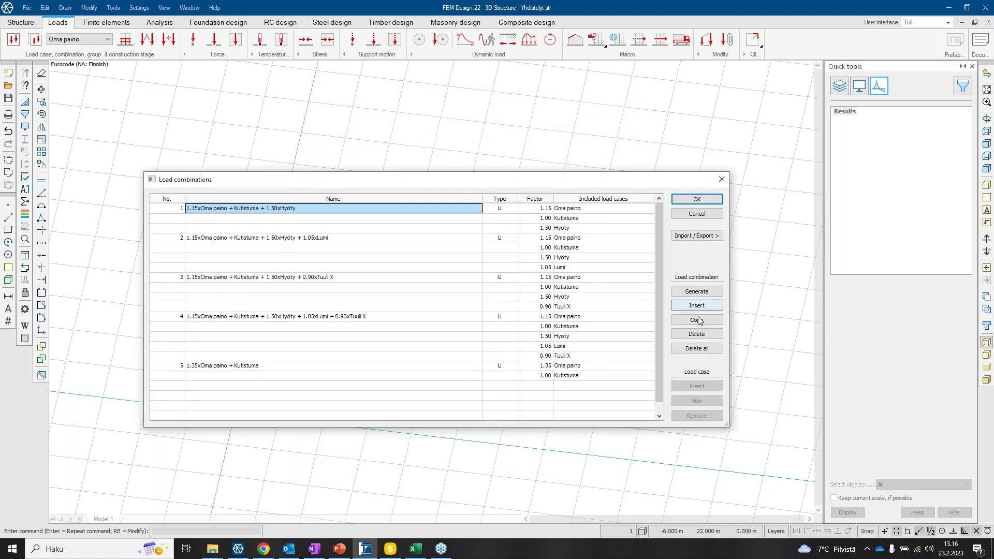
{"action": "left_click", "coordinate": [697, 348]}
{"action": "left_click", "coordinate": [699, 291]}
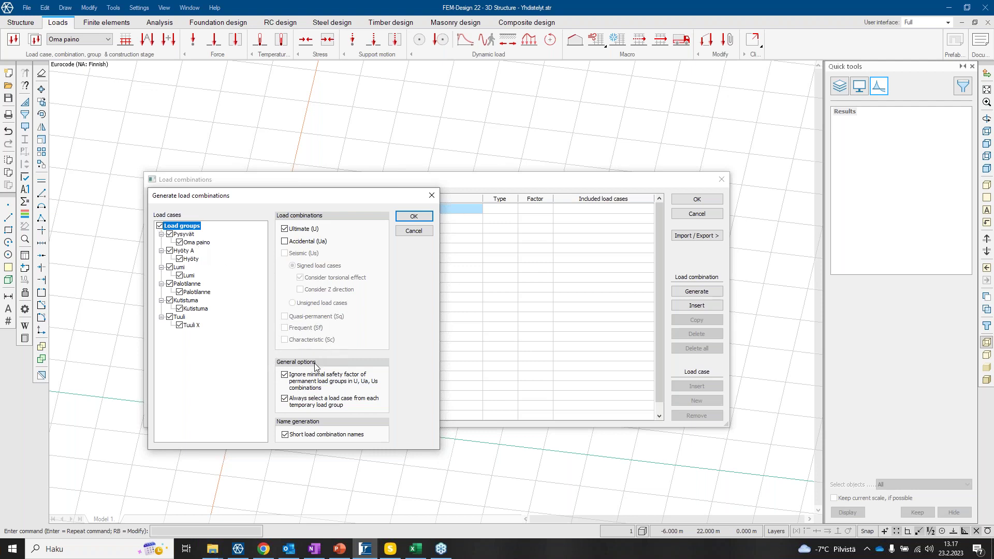
{"action": "left_click", "coordinate": [414, 231]}
{"action": "left_click", "coordinate": [696, 213]}
Use the Custom combination method and add the EN 1990 6.14, 6.15 and 6.16 combinations to its setup.
{"action": "left_click", "coordinate": [148, 44]}
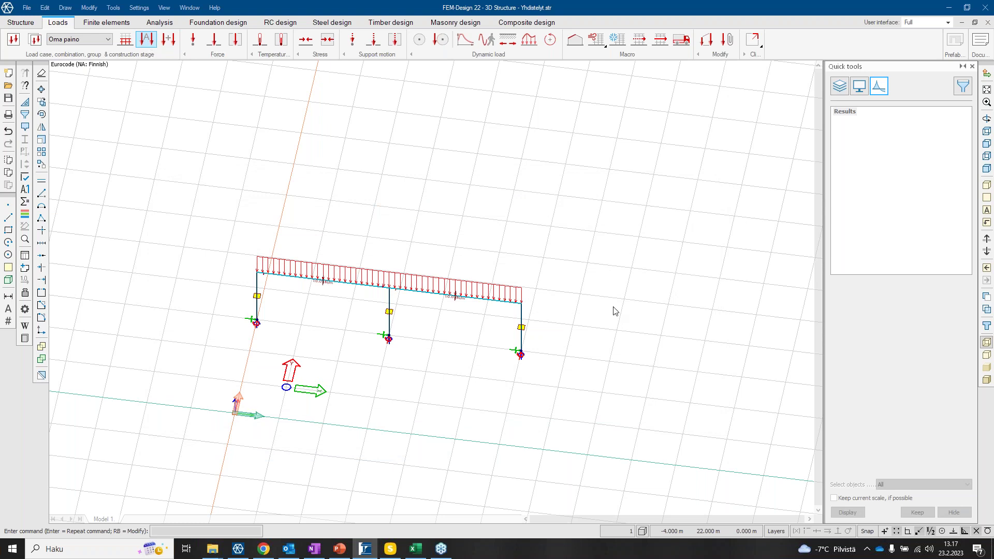
{"action": "left_click", "coordinate": [611, 418]}
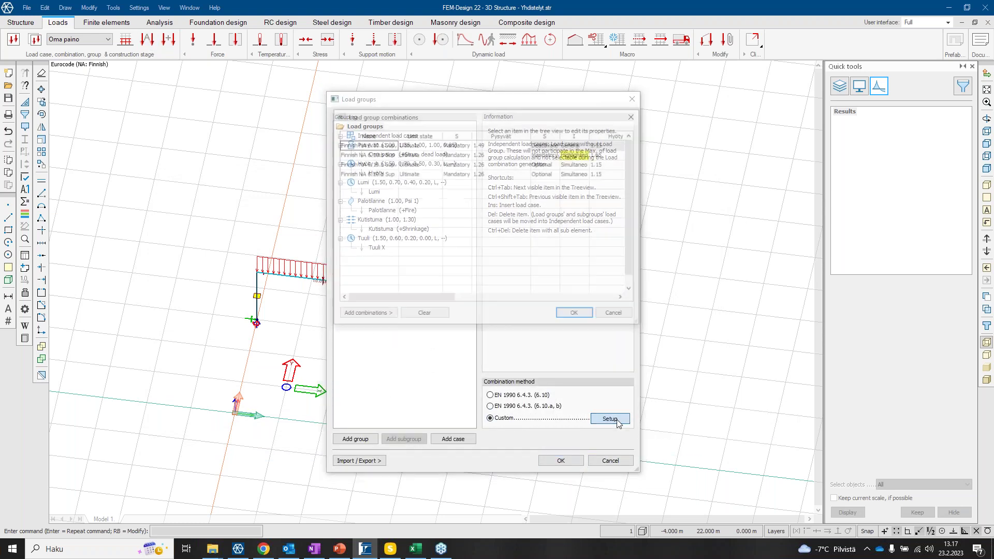
{"action": "left_click", "coordinate": [372, 315]}
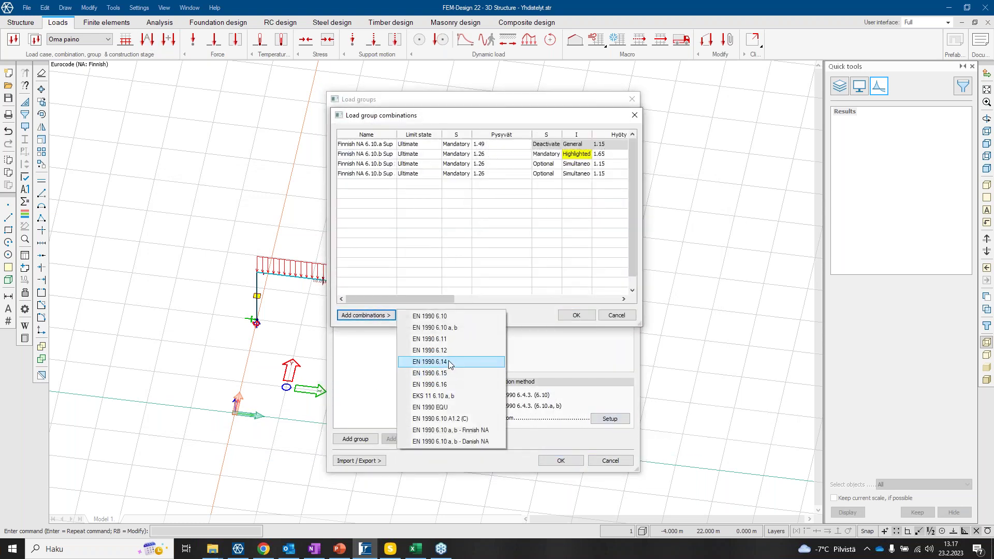
{"action": "left_click", "coordinate": [430, 361]}
{"action": "left_click", "coordinate": [366, 315]}
{"action": "left_click", "coordinate": [430, 372]}
{"action": "left_click", "coordinate": [366, 314]}
{"action": "left_click", "coordinate": [429, 384]}
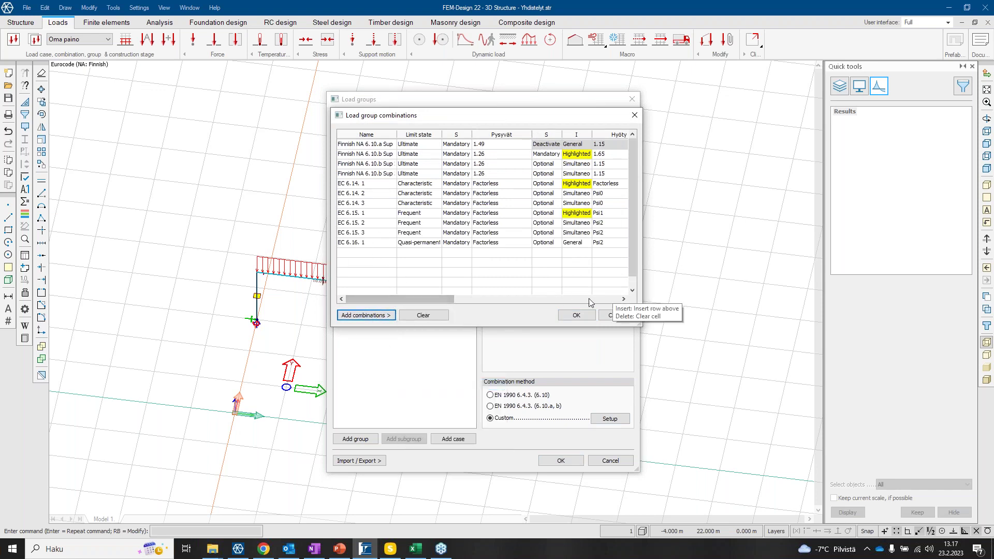
{"action": "left_click", "coordinate": [576, 315]}
{"action": "left_click", "coordinate": [573, 461]}
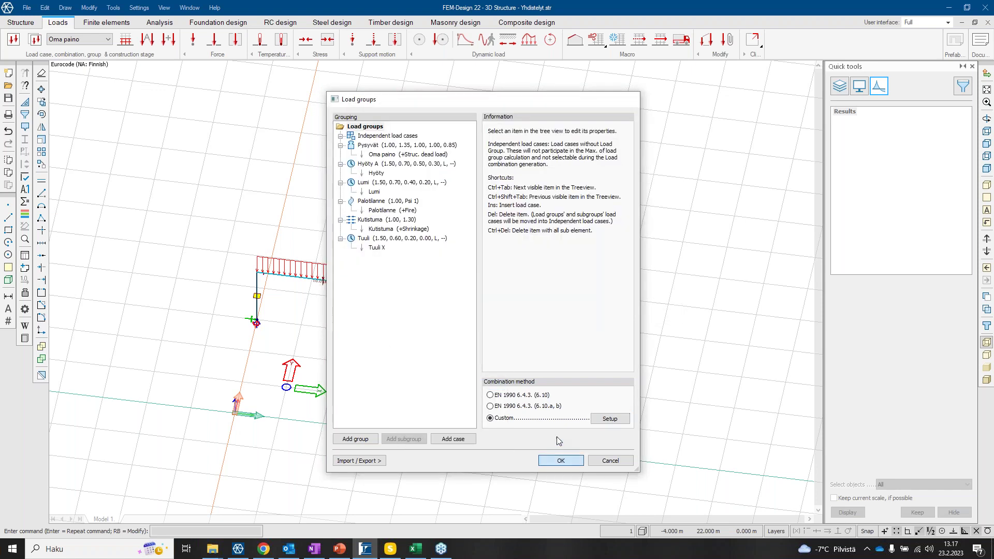
Try regenerating the load combinations as Ultimate, Quasi-permanent, Frequent and Characteristic with full names, review the list and discard it.
{"action": "left_click", "coordinate": [696, 348]}
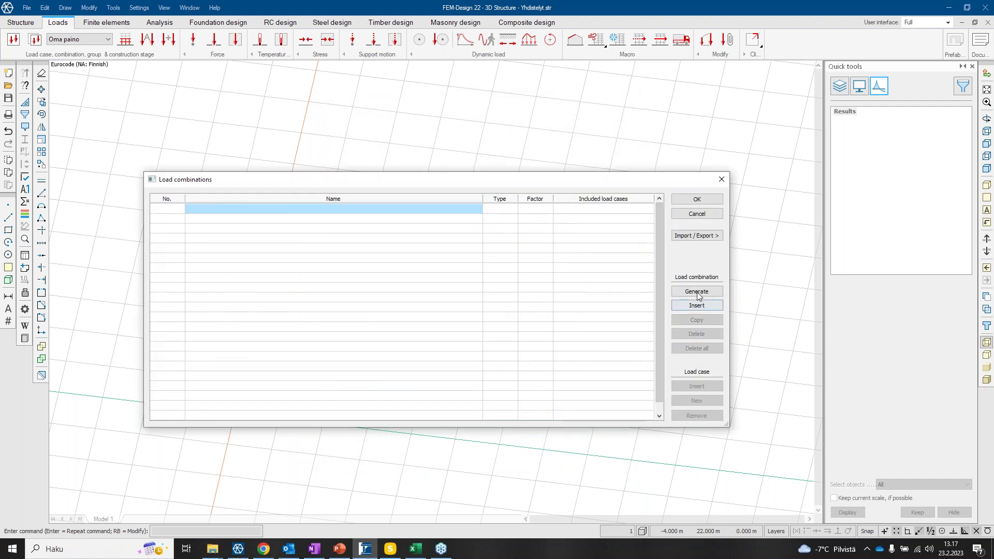
{"action": "left_click", "coordinate": [696, 291]}
{"action": "left_click", "coordinate": [160, 226]}
{"action": "left_click", "coordinate": [284, 316]}
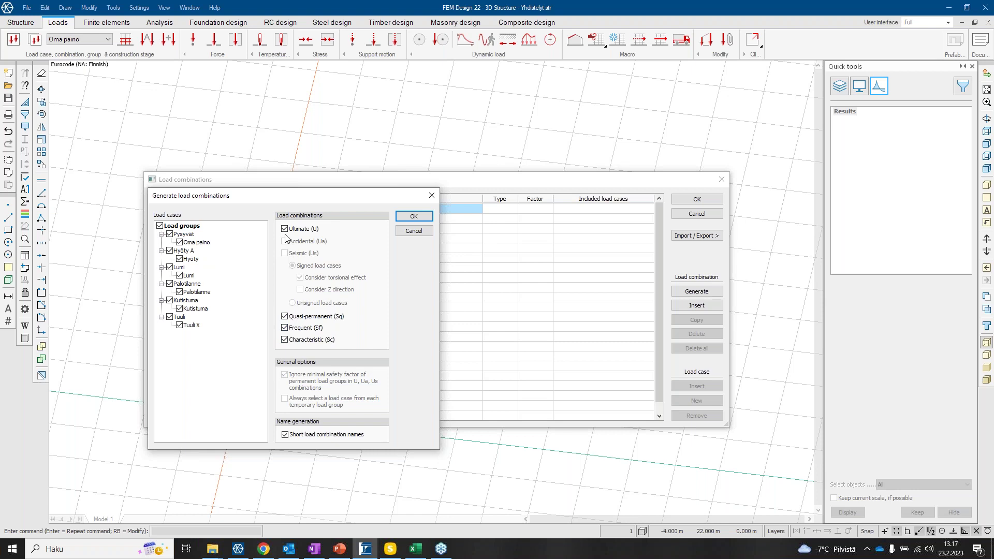
{"action": "left_click", "coordinate": [413, 216]}
{"action": "scroll", "coordinate": [595, 285], "scroll_direction": "down", "scroll_amount": 1}
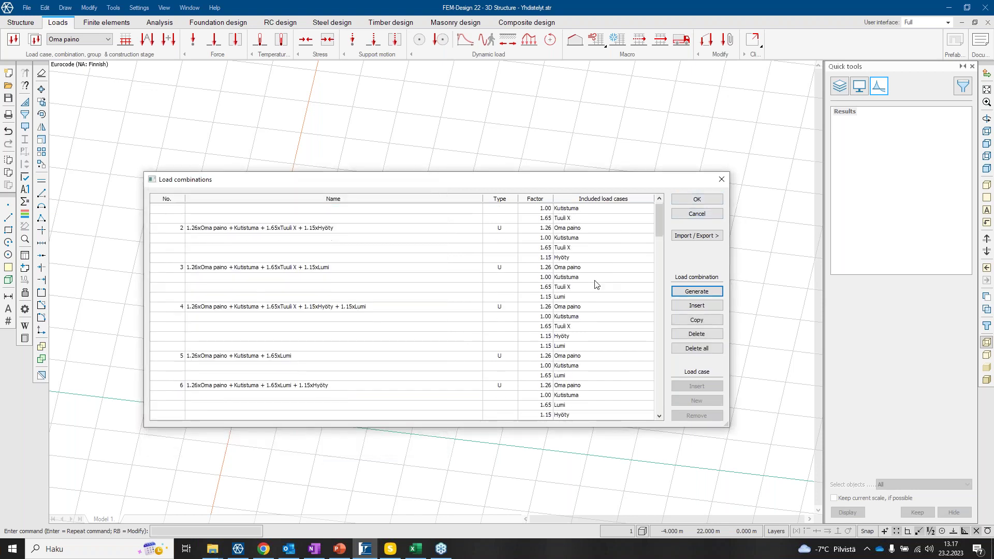
{"action": "left_click", "coordinate": [705, 200]}
{"action": "left_click", "coordinate": [566, 314]}
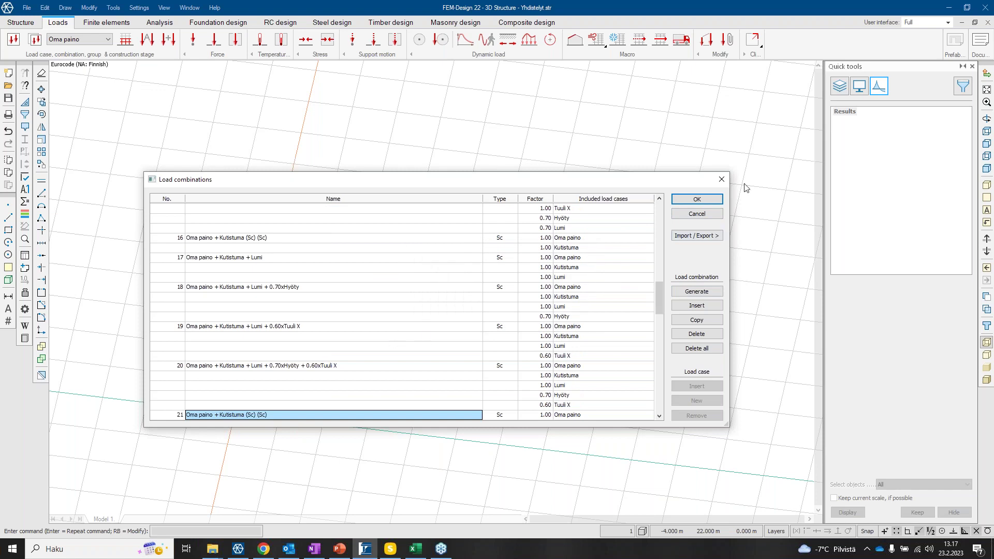
{"action": "left_click", "coordinate": [696, 214]}
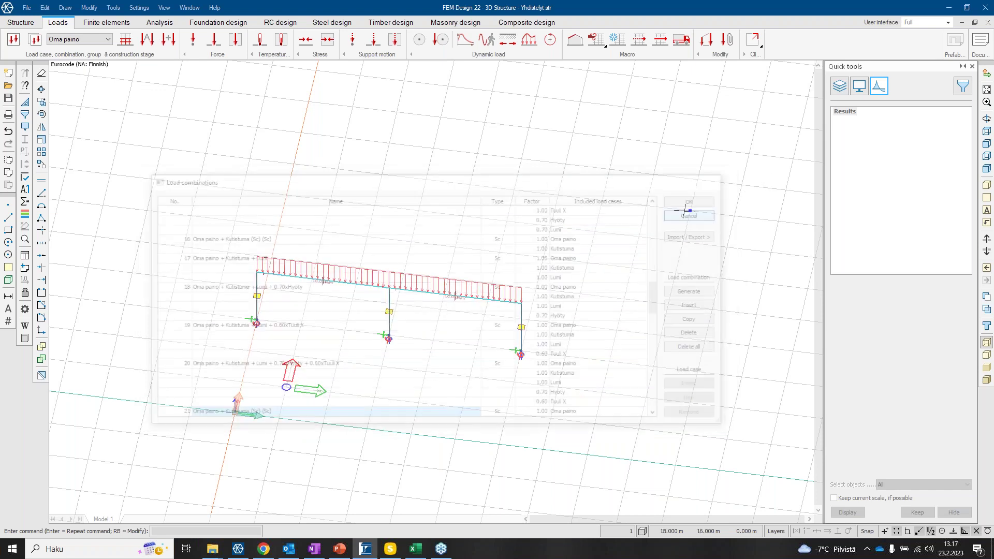
{"action": "left_click", "coordinate": [148, 42]}
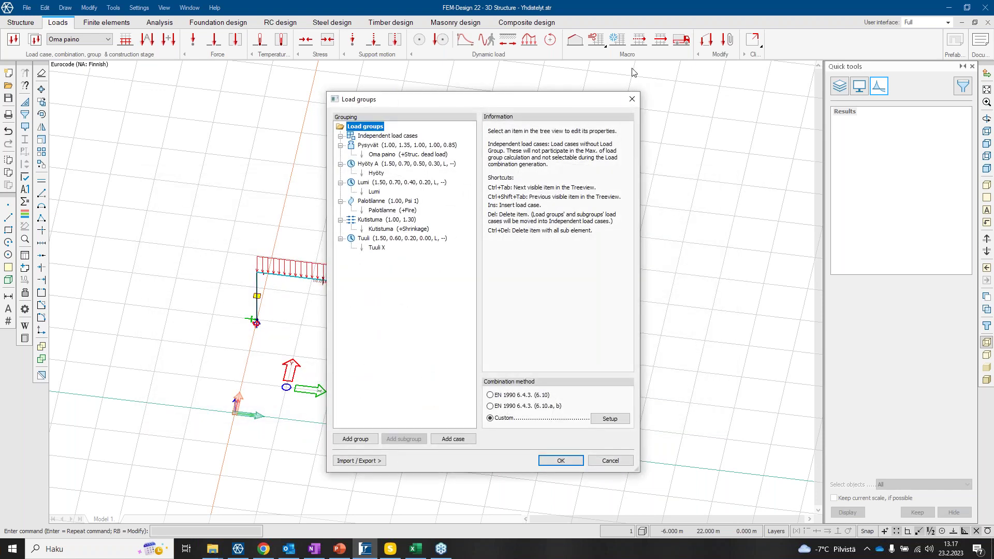
{"action": "left_click", "coordinate": [632, 98]}
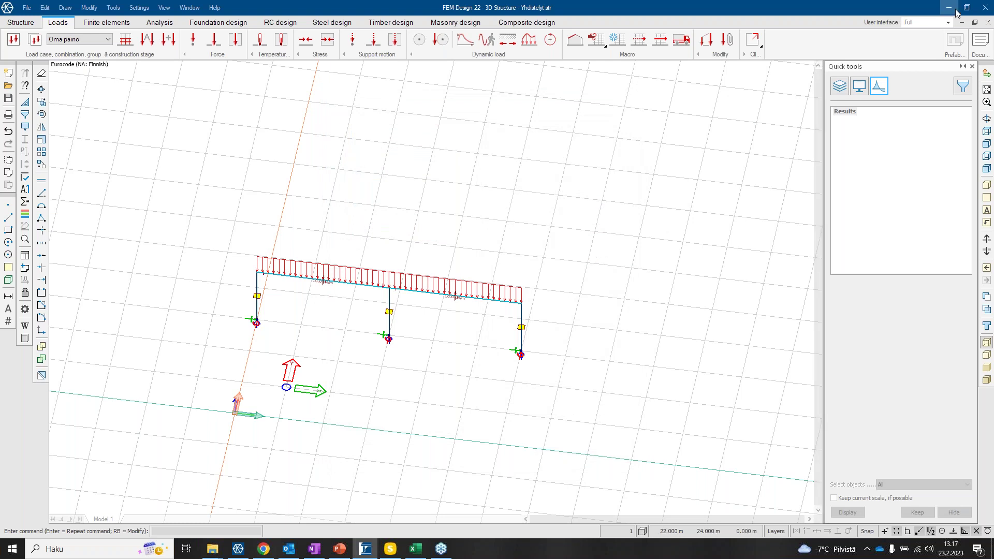
Switch to PowerPoint, present slide 8 on result readability improvements (Tulosten luettavuuden parannukset), and end the slide show.
{"action": "left_click", "coordinate": [364, 549]}
{"action": "left_click", "coordinate": [340, 549]}
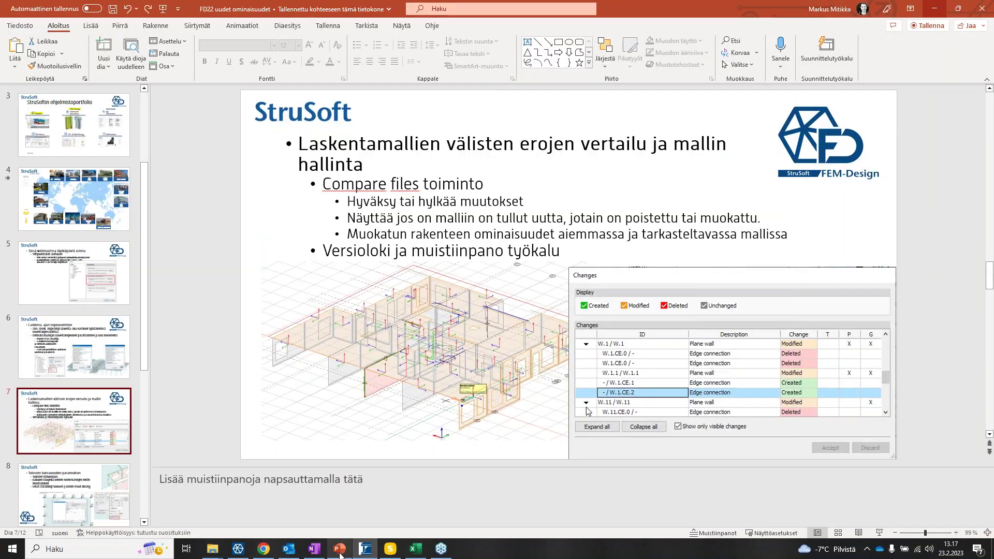
{"action": "scroll", "coordinate": [129, 394], "scroll_direction": "down", "scroll_amount": 2}
{"action": "left_click", "coordinate": [124, 403]}
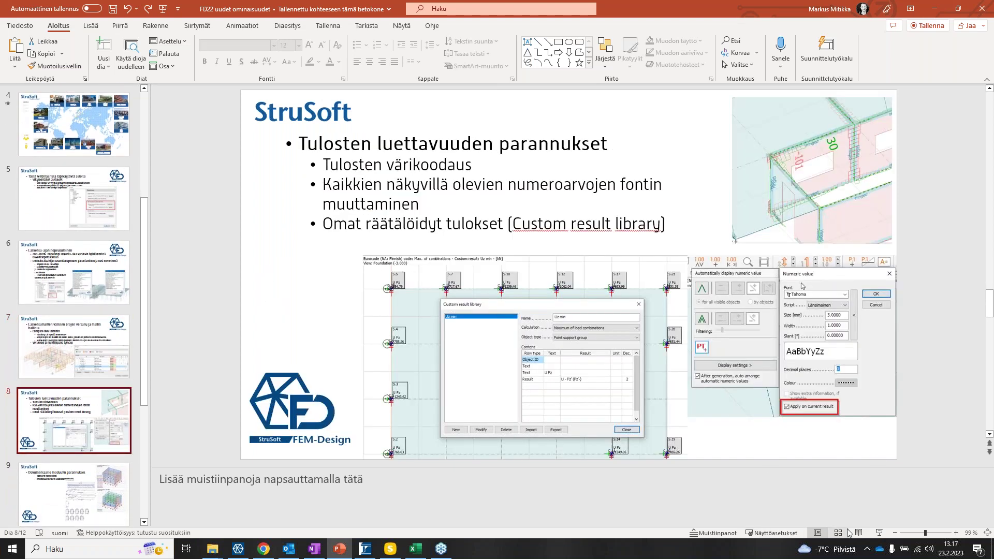
{"action": "left_click", "coordinate": [878, 532]}
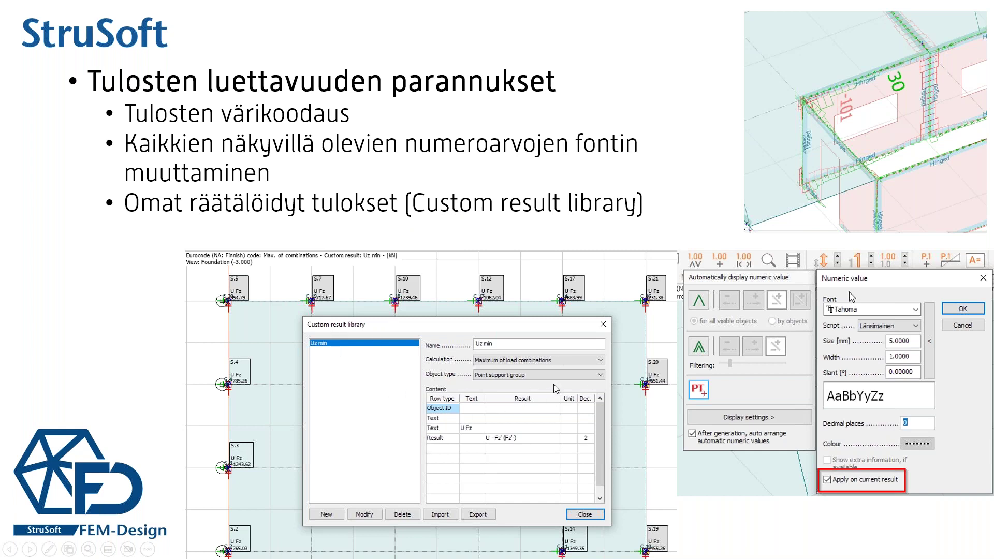
{"action": "key", "text": "Escape"}
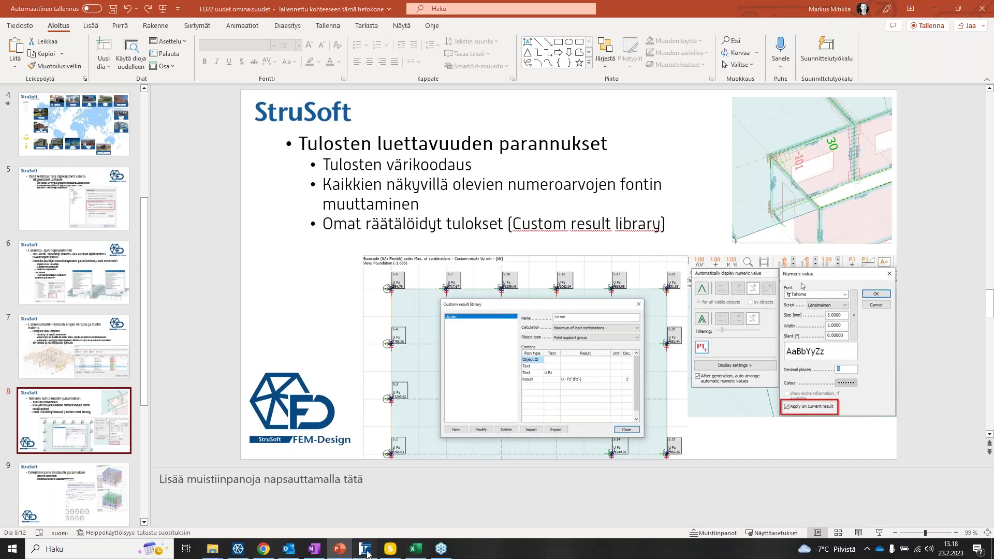
Switch to FEM-Design and open koulutusmalli 17.11.str without saving the changes to the current model.
{"action": "left_click", "coordinate": [366, 550]}
{"action": "left_click", "coordinate": [27, 8]}
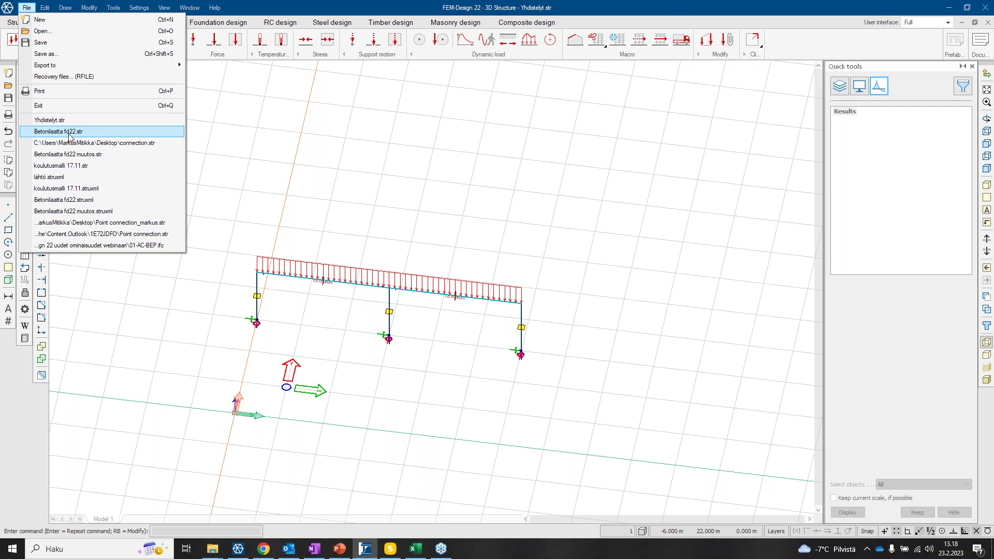
{"action": "left_click", "coordinate": [66, 166]}
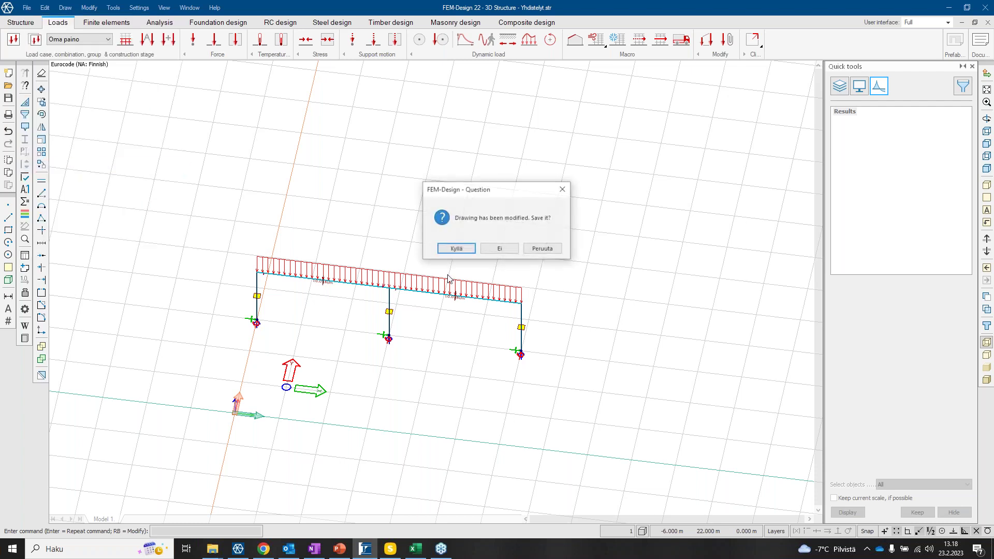
{"action": "left_click", "coordinate": [502, 248]}
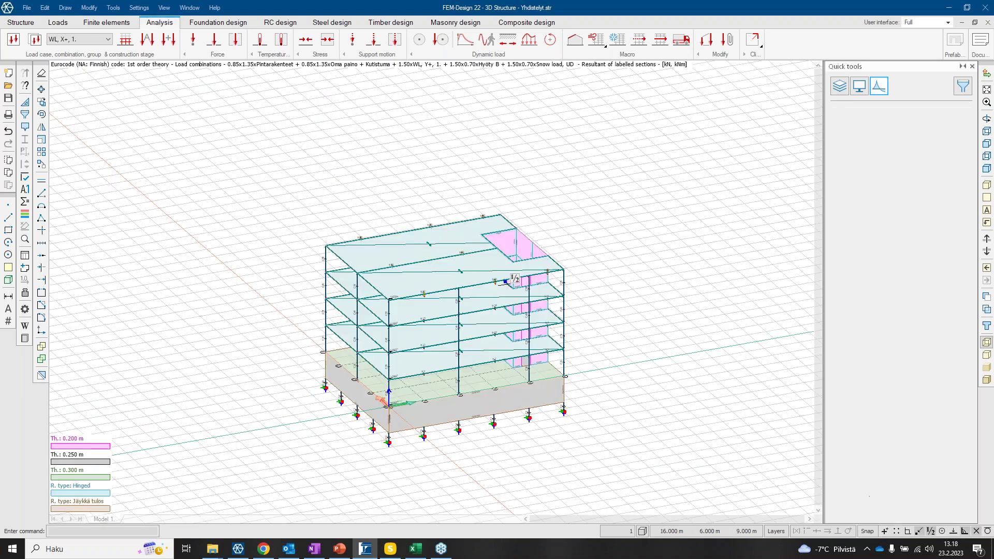
Switch to the 4 kerros (+12.000) storey view and display the connection forces of load combination 3.
{"action": "left_click_drag", "start_coordinate": [436, 292], "coordinate": [536, 295]}
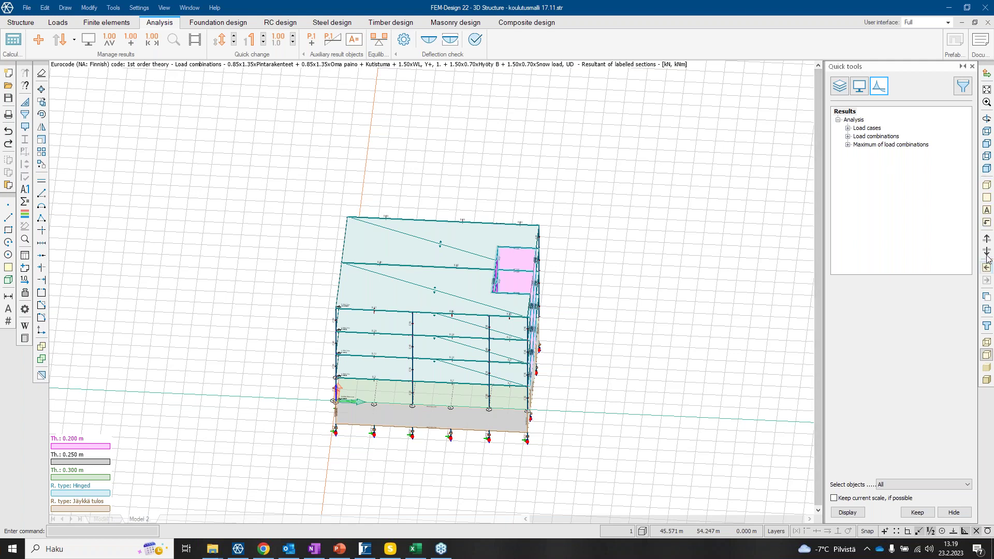
{"action": "left_click", "coordinate": [986, 222]}
{"action": "left_click", "coordinate": [886, 260]}
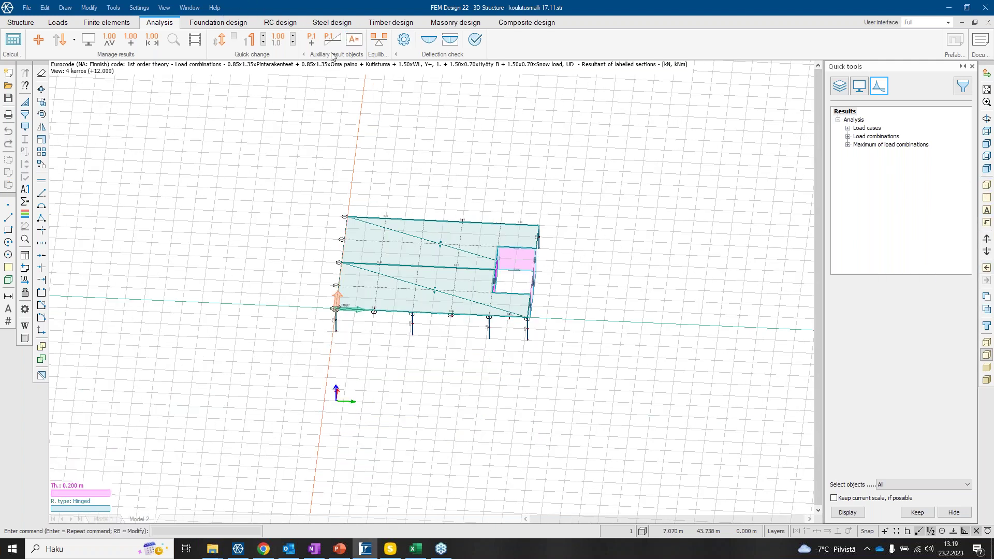
{"action": "left_click", "coordinate": [847, 136]}
{"action": "left_click", "coordinate": [894, 179]}
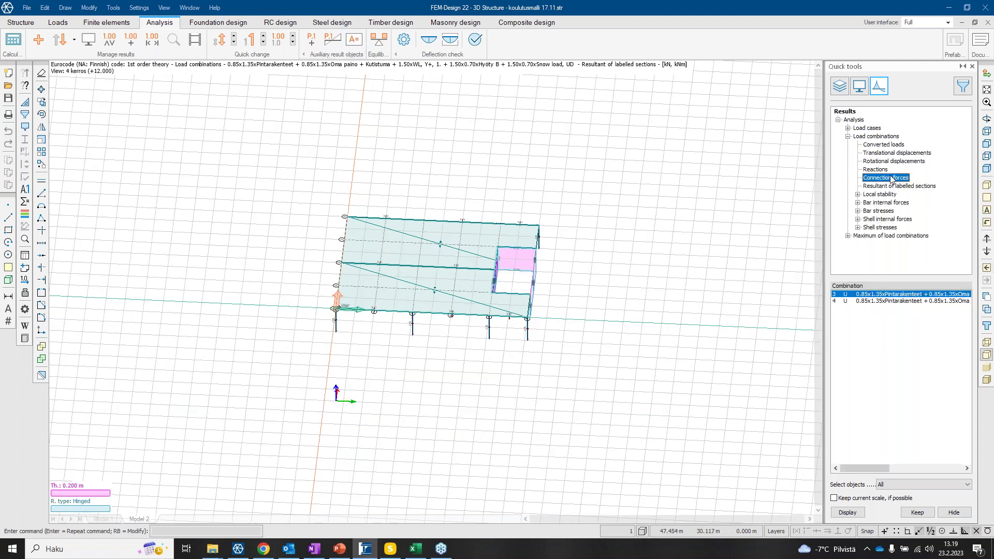
{"action": "left_click", "coordinate": [848, 512]}
Label the connection forces along the pink wall around its first opening with numeric values.
{"action": "mouse_move", "coordinate": [641, 330]}
{"action": "middle_mouse_down", "text": "shift"}
{"action": "mouse_move", "coordinate": [468, 311]}
{"action": "mouse_move", "coordinate": [464, 323]}
{"action": "mouse_move", "coordinate": [433, 238]}
{"action": "middle_mouse_up", "text": "shift"}
{"action": "scroll", "coordinate": [477, 342], "scroll_direction": "up", "scroll_amount": 4}
{"action": "scroll", "coordinate": [377, 358], "scroll_direction": "up", "scroll_amount": 3}
{"action": "middle_click_drag", "start_coordinate": [398, 194], "coordinate": [483, 279]}
{"action": "scroll", "coordinate": [587, 260], "scroll_direction": "up", "scroll_amount": 6}
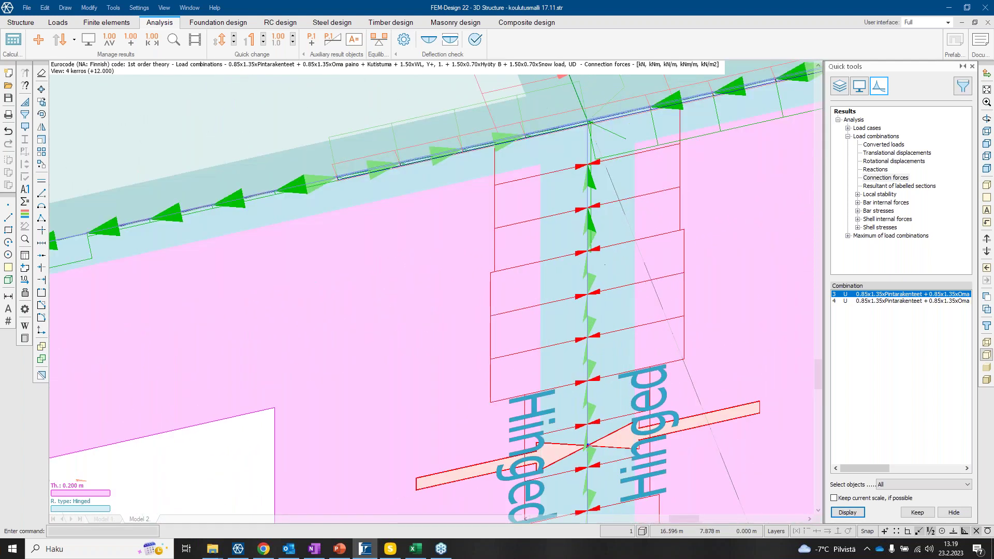
{"action": "scroll", "coordinate": [605, 269], "scroll_direction": "down", "scroll_amount": 3}
{"action": "left_click", "coordinate": [130, 40]}
{"action": "scroll", "coordinate": [406, 251], "scroll_direction": "down", "scroll_amount": 1}
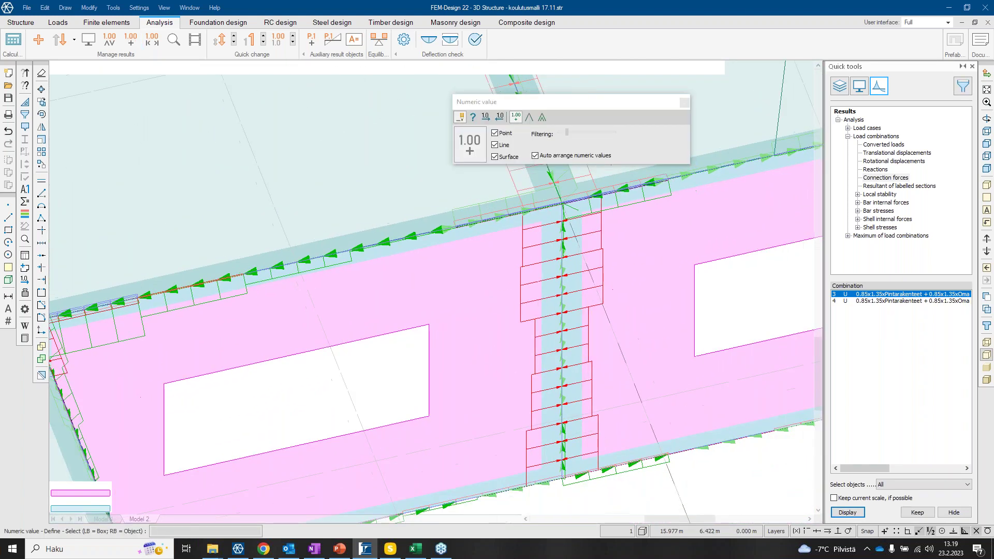
{"action": "middle_click_drag", "start_coordinate": [359, 260], "coordinate": [442, 290]}
{"action": "scroll", "coordinate": [392, 312], "scroll_direction": "up", "scroll_amount": 3}
{"action": "scroll", "coordinate": [205, 377], "scroll_direction": "down", "scroll_amount": 3}
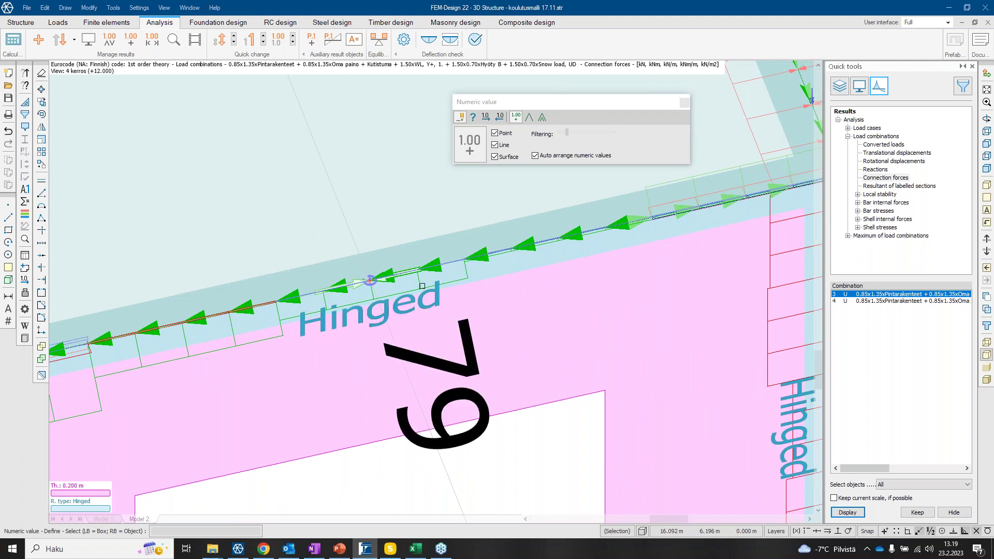
{"action": "middle_click_drag", "start_coordinate": [350, 357], "coordinate": [411, 247]}
{"action": "scroll", "coordinate": [680, 338], "scroll_direction": "down", "scroll_amount": 3}
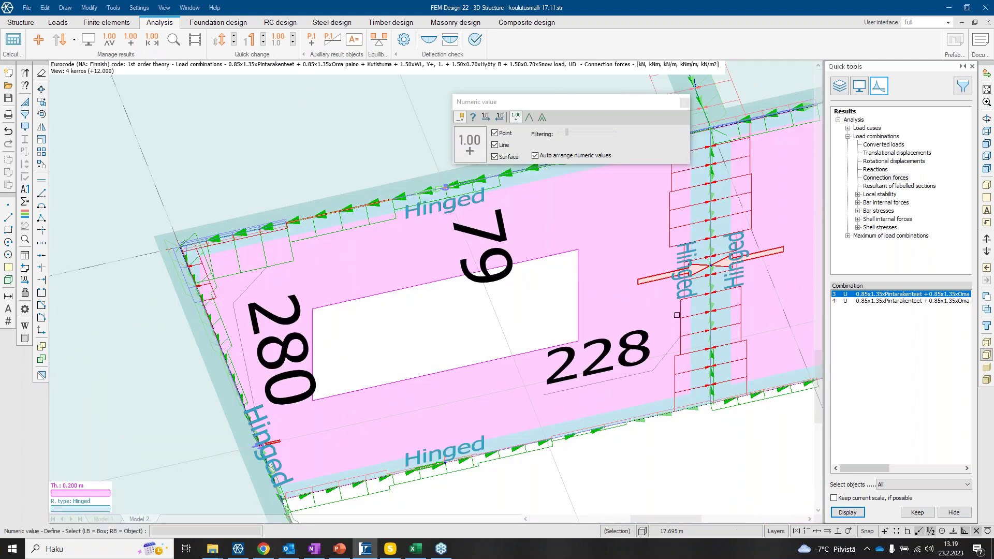
Try to label the connection forces at the slab edge near axis 5 with numeric values.
{"action": "scroll", "coordinate": [525, 347], "scroll_direction": "down", "scroll_amount": 2}
{"action": "middle_click_drag", "start_coordinate": [328, 384], "coordinate": [342, 371]}
{"action": "middle_click_drag", "start_coordinate": [310, 386], "coordinate": [441, 362], "text": "shift"}
{"action": "scroll", "coordinate": [477, 347], "scroll_direction": "up", "scroll_amount": 4}
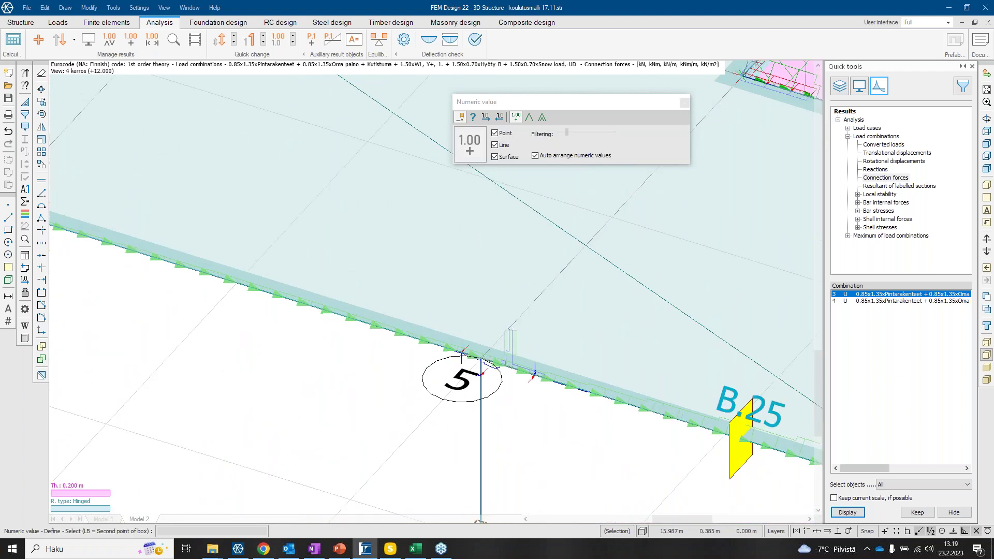
{"action": "left_click", "coordinate": [545, 379]}
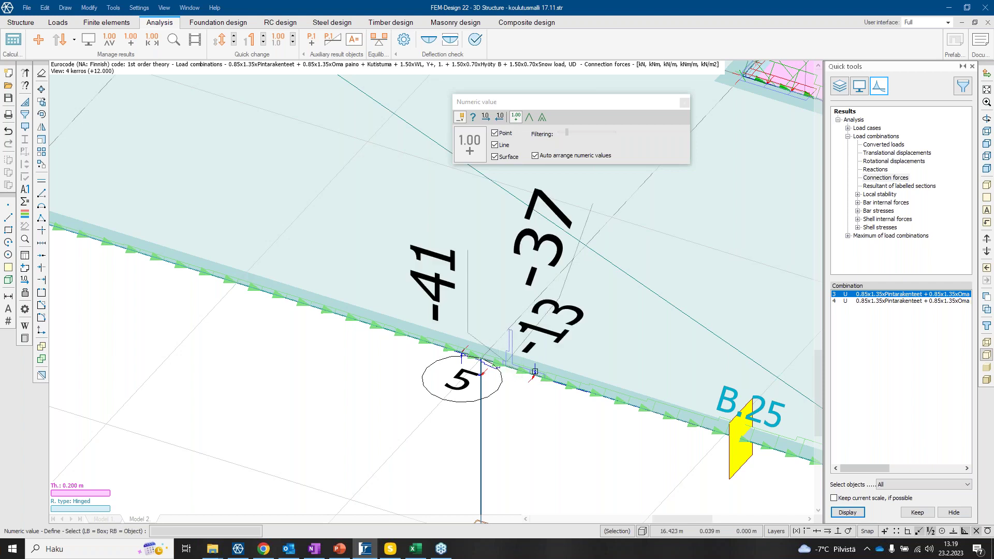
{"action": "scroll", "coordinate": [538, 373], "scroll_direction": "up", "scroll_amount": 3}
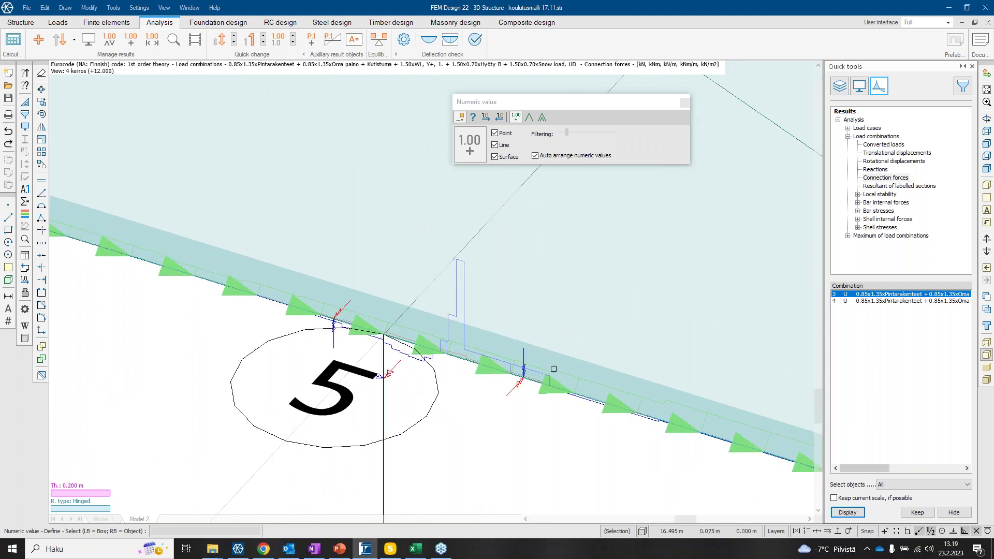
{"action": "scroll", "coordinate": [552, 375], "scroll_direction": "down", "scroll_amount": 5}
{"action": "scroll", "coordinate": [583, 386], "scroll_direction": "up", "scroll_amount": 3}
Add a numeric value to the connection force along the vertical corner edge of the pink walls.
{"action": "middle_click_drag", "start_coordinate": [583, 386], "coordinate": [331, 313], "text": "shift"}
{"action": "scroll", "coordinate": [331, 312], "scroll_direction": "up", "scroll_amount": 5}
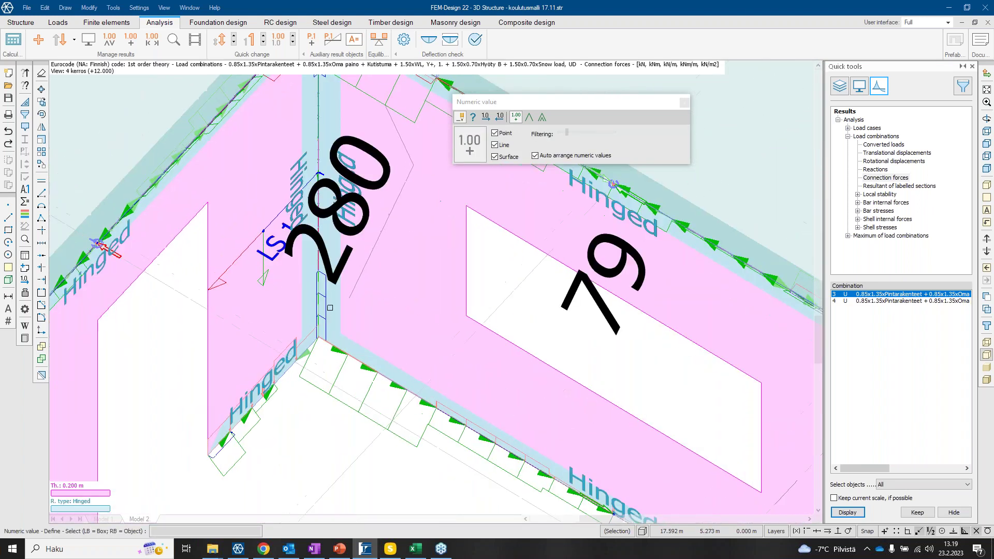
{"action": "left_click", "coordinate": [327, 295]}
{"action": "scroll", "coordinate": [405, 316], "scroll_direction": "down", "scroll_amount": 4}
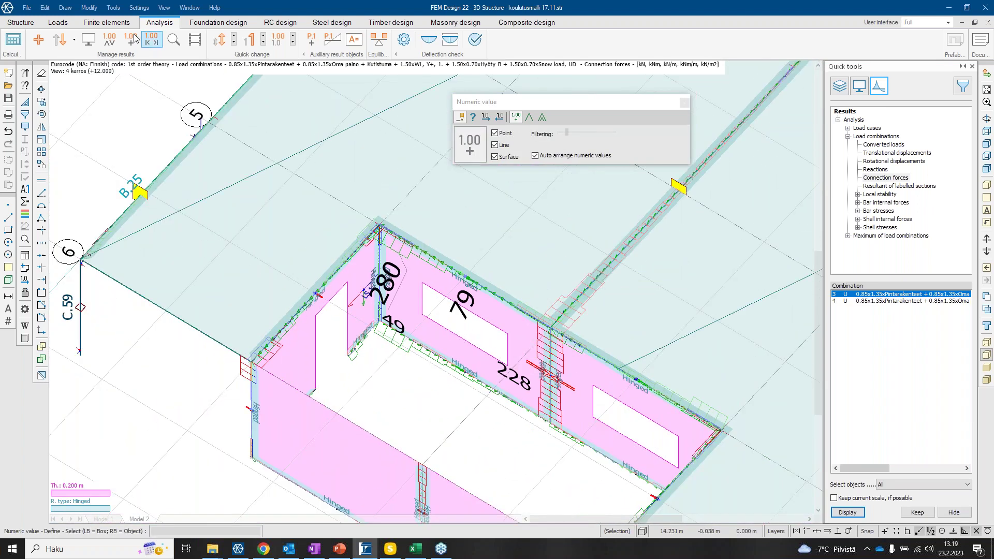
Set the connection forces' numeric values to the same colour as their result component in the display options.
{"action": "key", "text": "ctrl"}
{"action": "key", "text": "ctrl"}
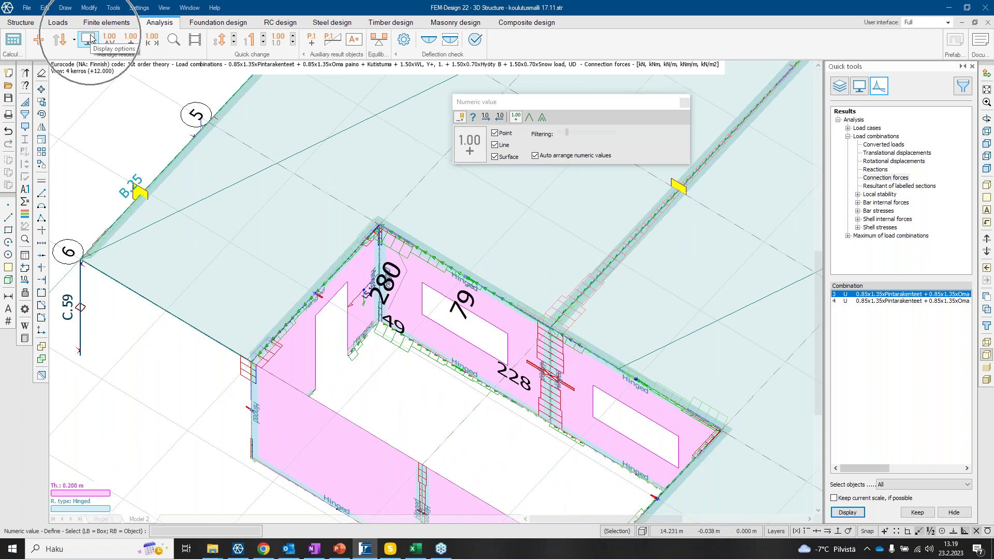
{"action": "left_click", "coordinate": [89, 41]}
{"action": "left_click", "coordinate": [89, 41]}
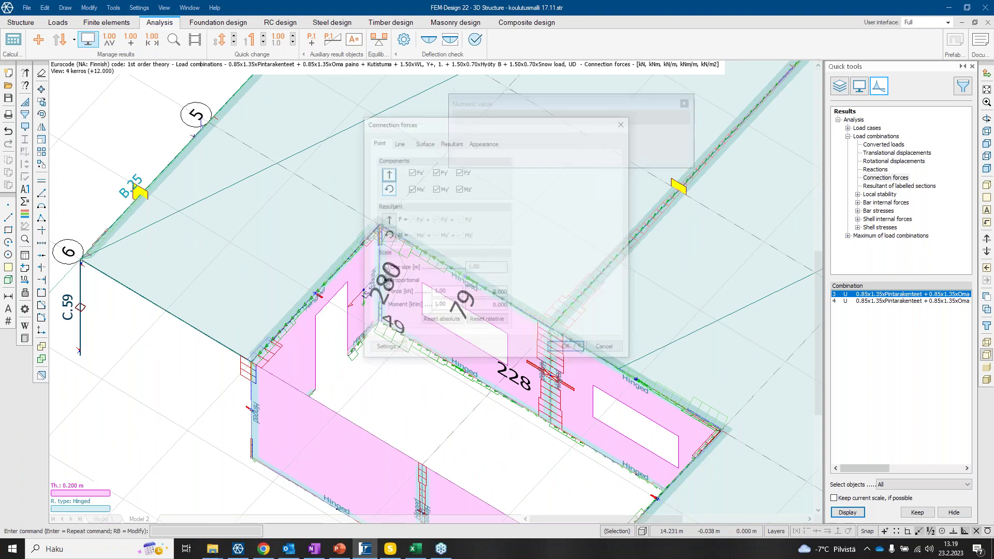
{"action": "left_click", "coordinate": [482, 142]}
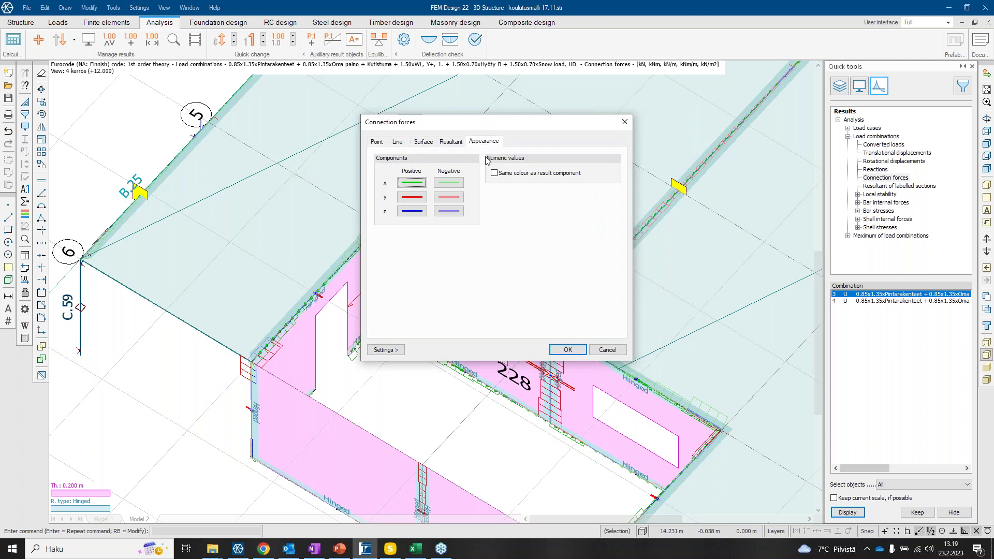
{"action": "left_click", "coordinate": [494, 174]}
{"action": "left_click", "coordinate": [568, 349]}
Examine the coloured numeric values along the connections of the pink walls from different views.
{"action": "middle_click_drag", "start_coordinate": [489, 369], "coordinate": [400, 342], "text": "shift"}
{"action": "scroll", "coordinate": [391, 304], "scroll_direction": "up", "scroll_amount": 3}
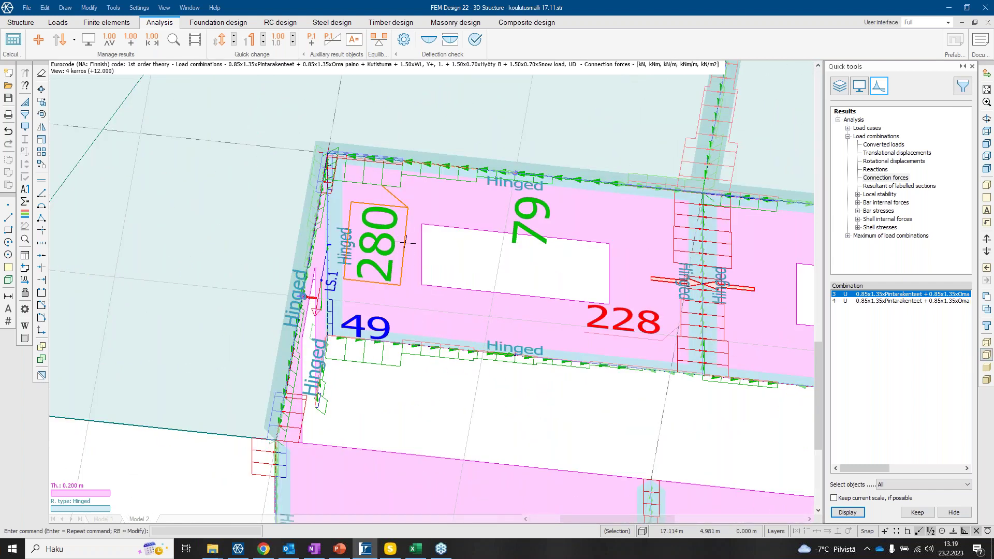
{"action": "middle_click_drag", "start_coordinate": [618, 341], "coordinate": [541, 359]}
{"action": "scroll", "coordinate": [541, 359], "scroll_direction": "down", "scroll_amount": 1}
{"action": "scroll", "coordinate": [534, 327], "scroll_direction": "down", "scroll_amount": 2}
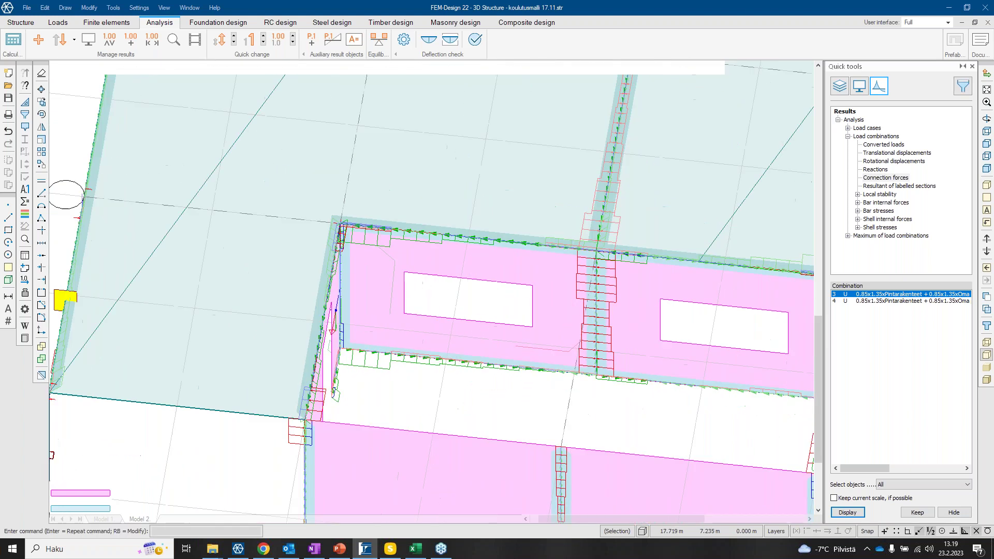
{"action": "scroll", "coordinate": [479, 256], "scroll_direction": "up", "scroll_amount": 3}
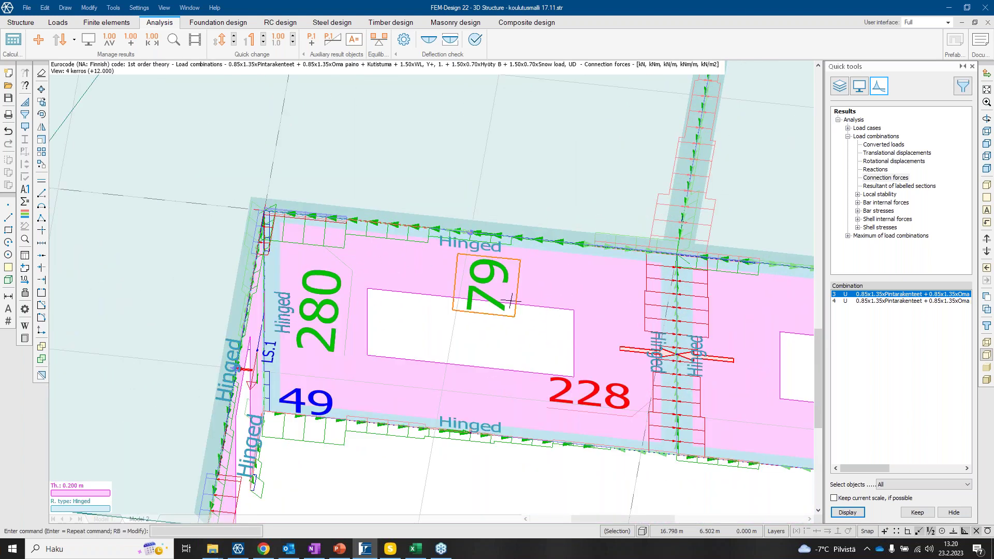
{"action": "scroll", "coordinate": [582, 366], "scroll_direction": "down", "scroll_amount": 2}
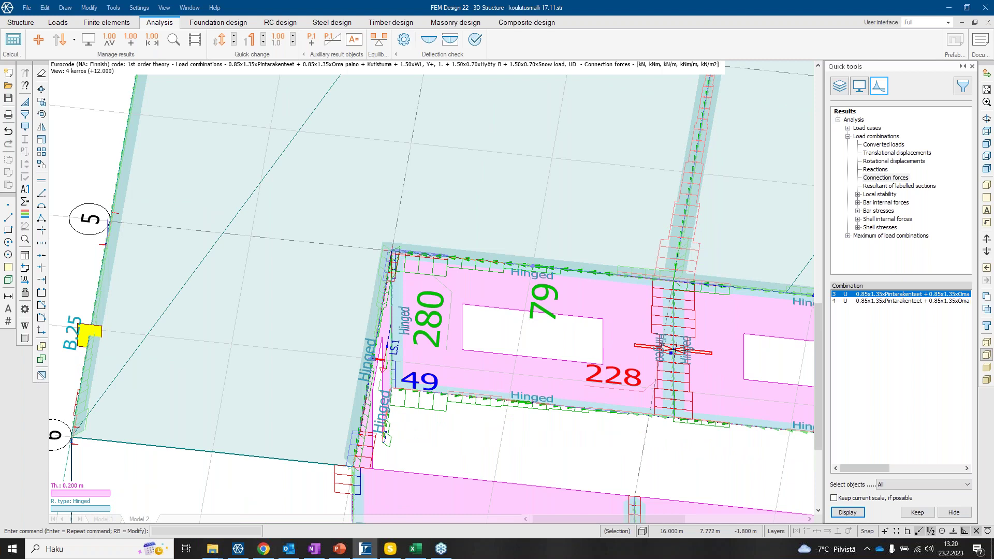
{"action": "scroll", "coordinate": [580, 323], "scroll_direction": "down", "scroll_amount": 1}
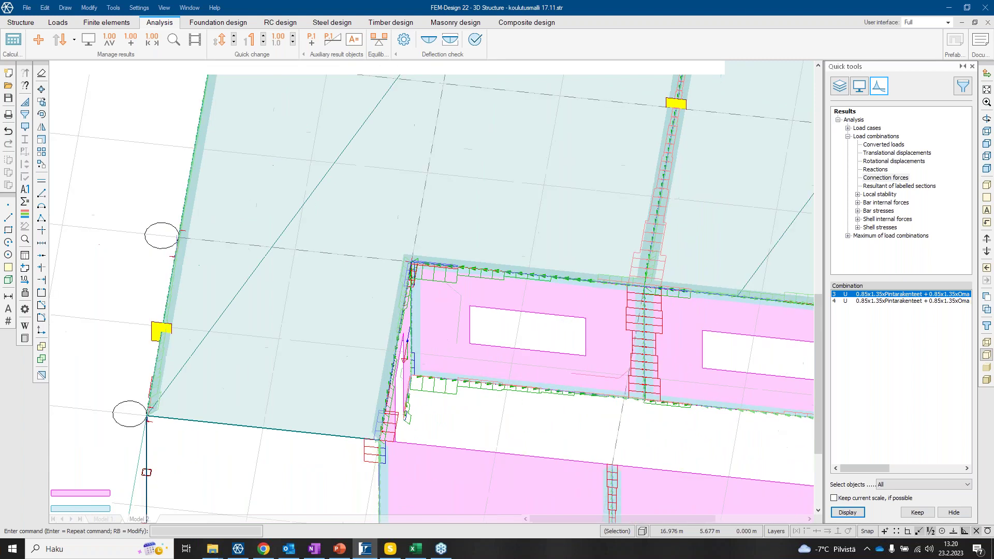
{"action": "scroll", "coordinate": [517, 331], "scroll_direction": "down", "scroll_amount": 3}
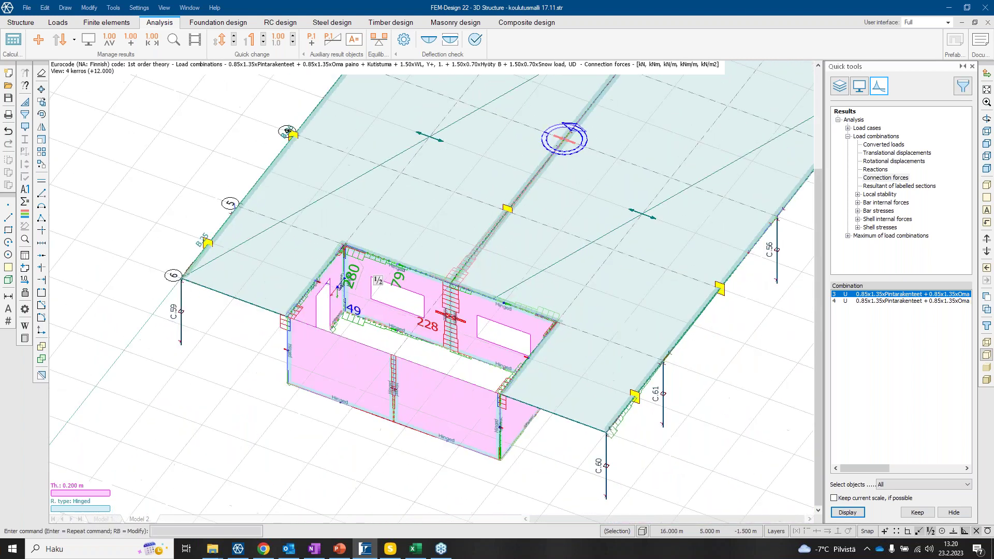
{"action": "scroll", "coordinate": [368, 289], "scroll_direction": "up", "scroll_amount": 3}
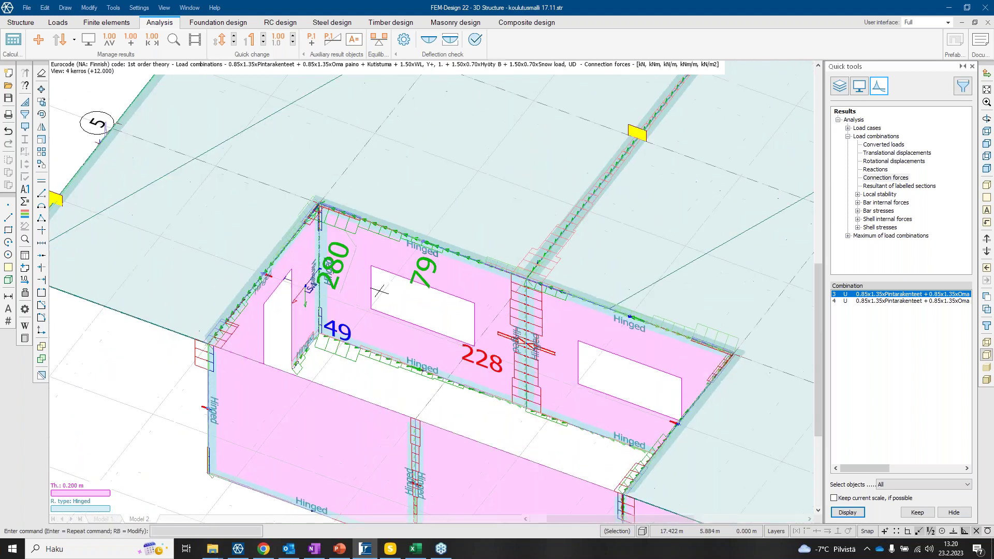
Set the font size of the numeric values to 5 mm and apply it on the current result.
{"action": "left_click", "coordinate": [109, 41]}
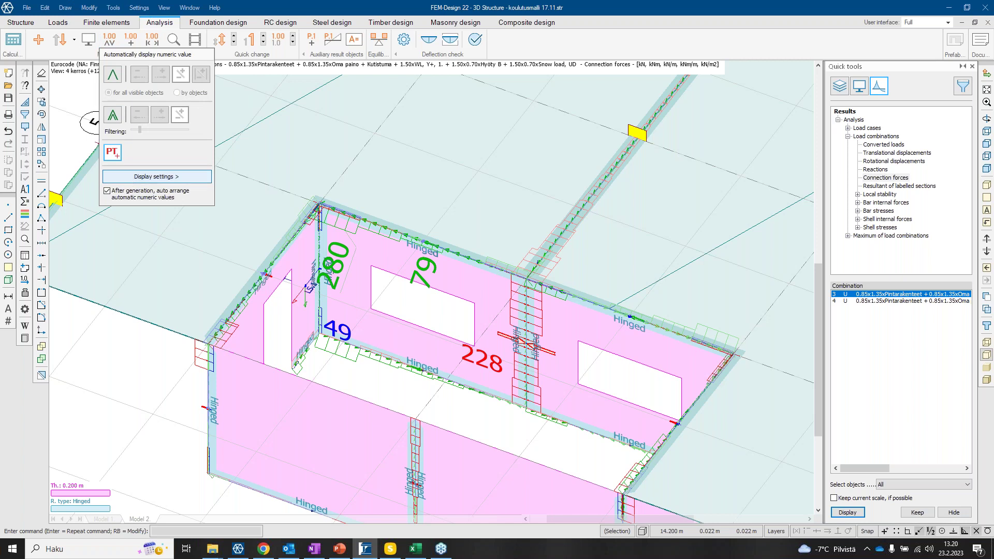
{"action": "left_click", "coordinate": [155, 176]}
{"action": "left_click", "coordinate": [509, 199]}
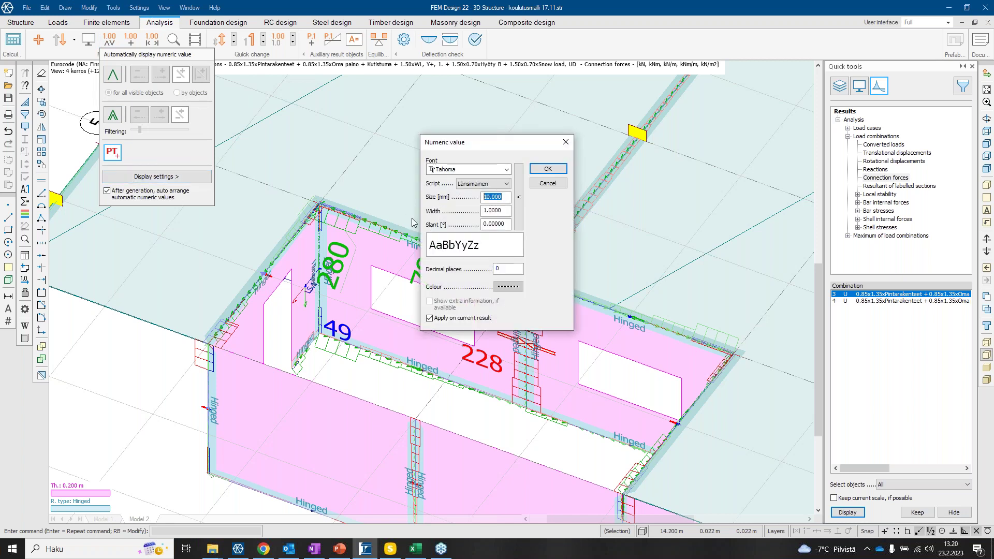
{"action": "type", "text": "5"}
{"action": "left_click_drag", "start_coordinate": [508, 144], "coordinate": [747, 140]}
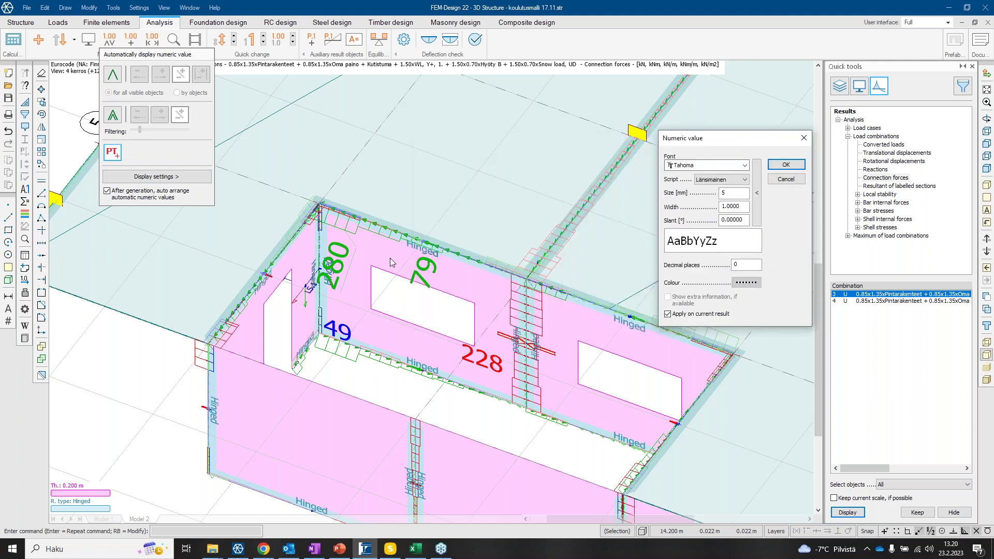
{"action": "left_click", "coordinate": [785, 165]}
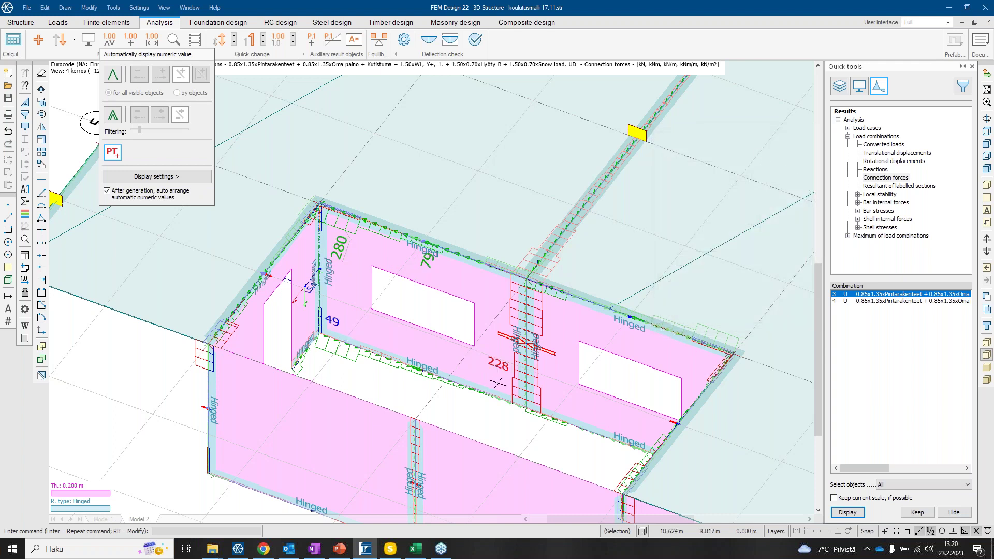
Turn on the zoom-independent font size for numeric values in the Result display settings.
{"action": "scroll", "coordinate": [505, 373], "scroll_direction": "up", "scroll_amount": 3}
{"action": "scroll", "coordinate": [505, 374], "scroll_direction": "down", "scroll_amount": 5}
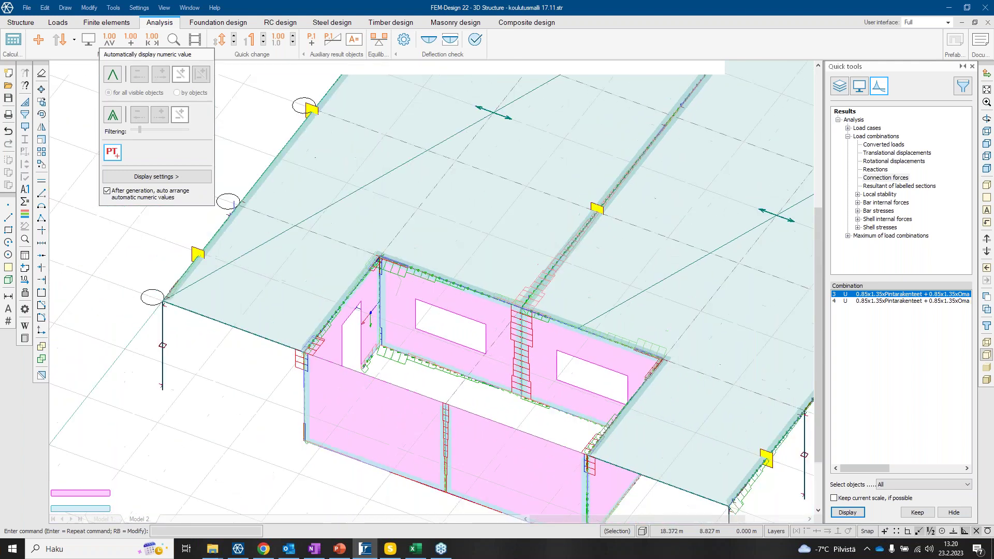
{"action": "middle_click_drag", "start_coordinate": [505, 374], "coordinate": [592, 353], "text": "shift"}
{"action": "left_click", "coordinate": [860, 92]}
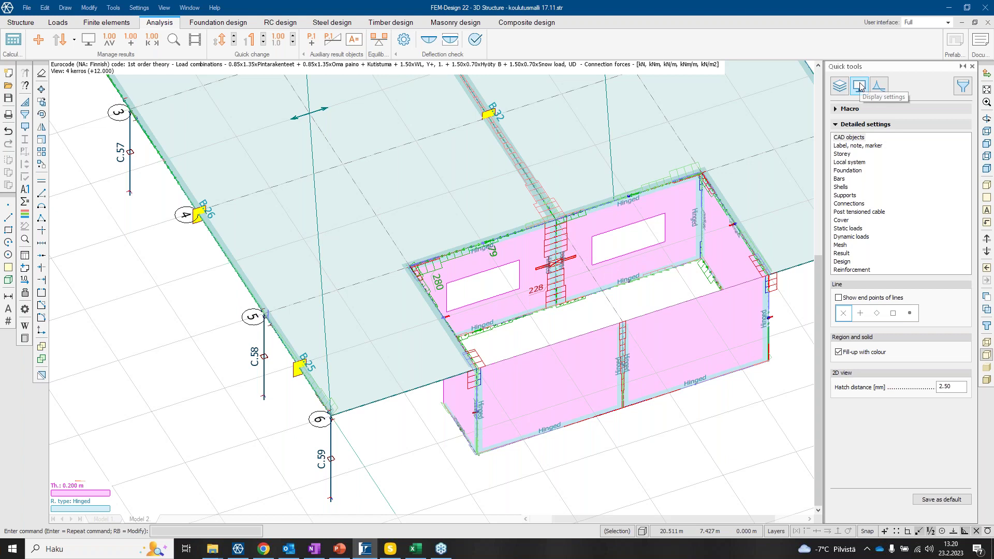
{"action": "left_click", "coordinate": [842, 253]}
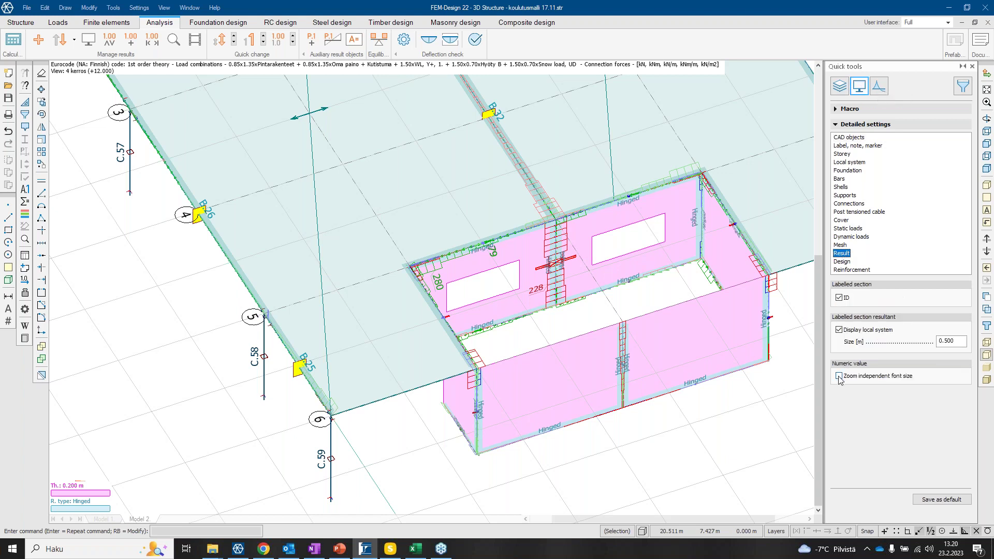
{"action": "left_click", "coordinate": [839, 377]}
Compare the numeric values on the pink walls at different scales and turn their zoom-independent font size back off.
{"action": "scroll", "coordinate": [559, 280], "scroll_direction": "up", "scroll_amount": 2}
{"action": "scroll", "coordinate": [559, 280], "scroll_direction": "up", "scroll_amount": 5}
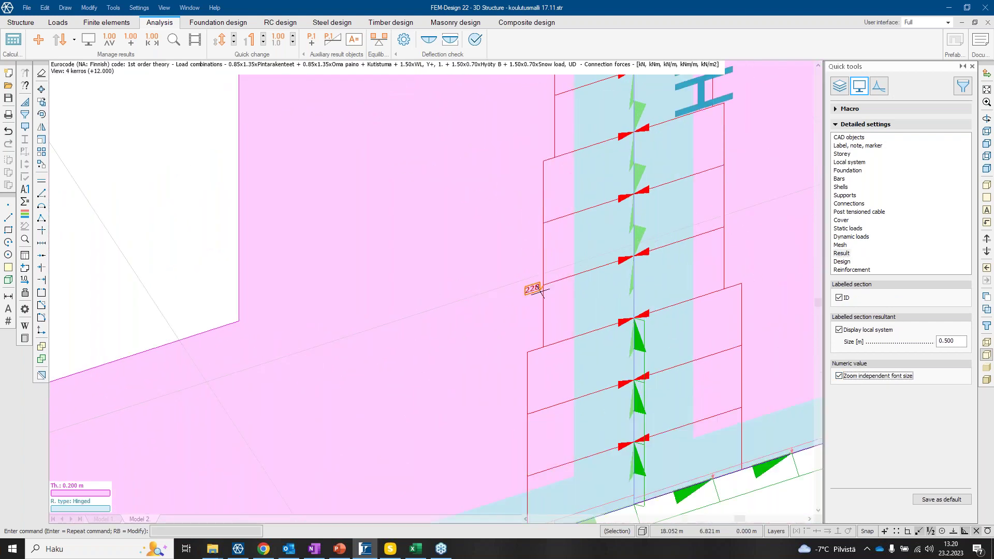
{"action": "scroll", "coordinate": [540, 291], "scroll_direction": "down", "scroll_amount": 8}
{"action": "scroll", "coordinate": [552, 285], "scroll_direction": "down", "scroll_amount": 6}
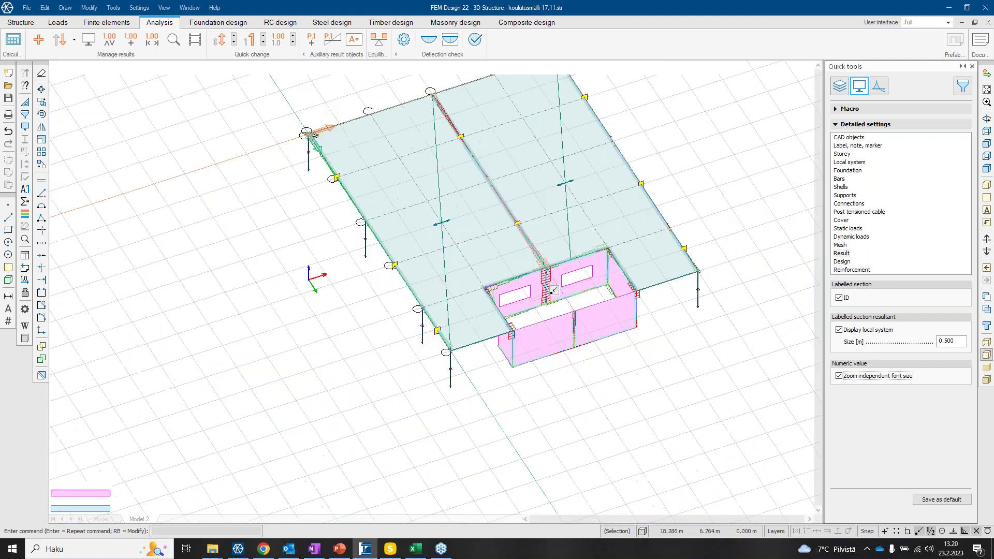
{"action": "scroll", "coordinate": [556, 287], "scroll_direction": "up", "scroll_amount": 7}
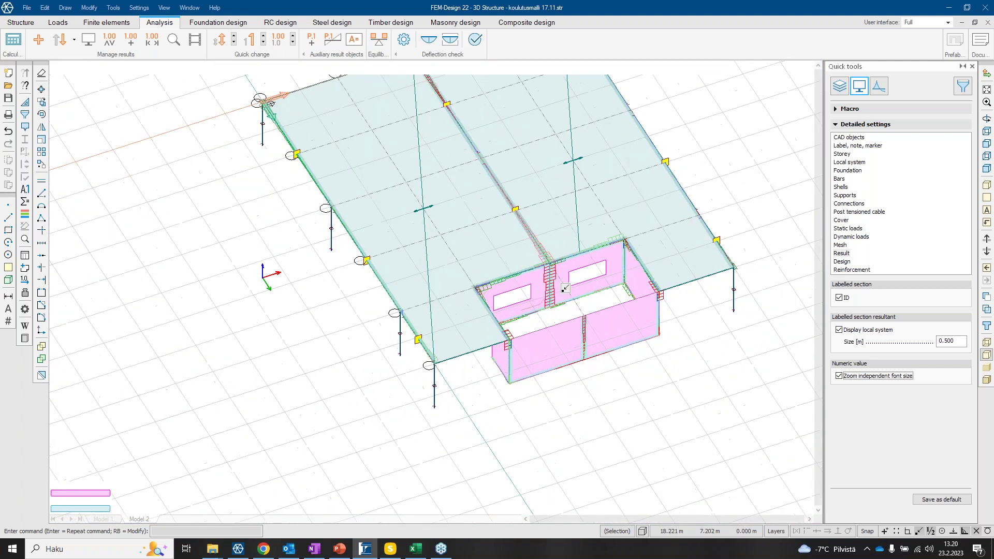
{"action": "scroll", "coordinate": [565, 291], "scroll_direction": "up", "scroll_amount": 5}
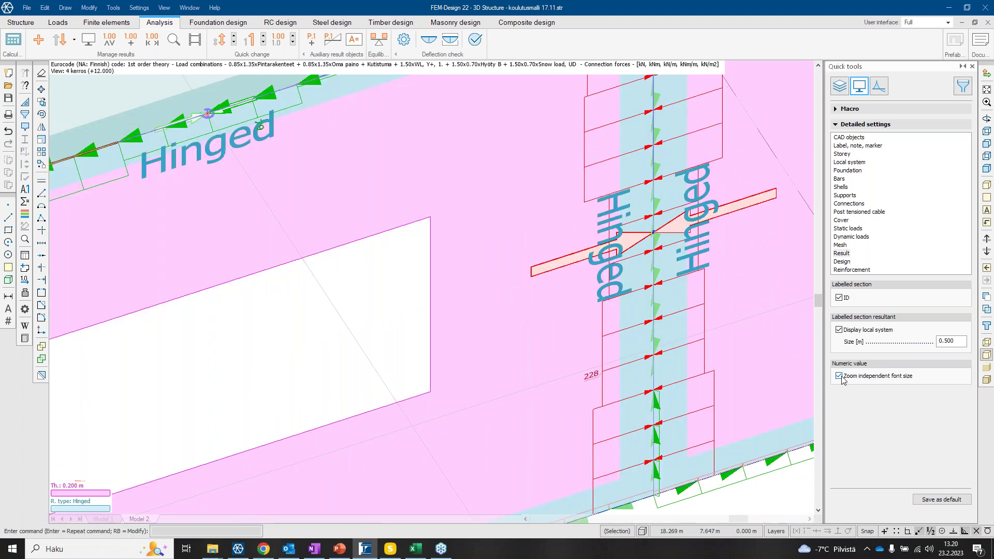
{"action": "left_click", "coordinate": [839, 376]}
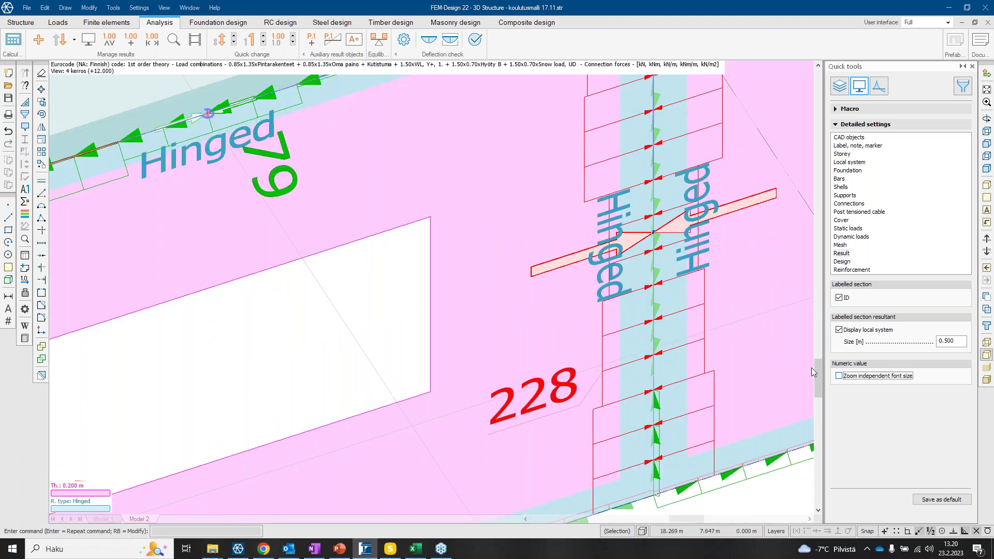
{"action": "scroll", "coordinate": [477, 322], "scroll_direction": "down", "scroll_amount": 6}
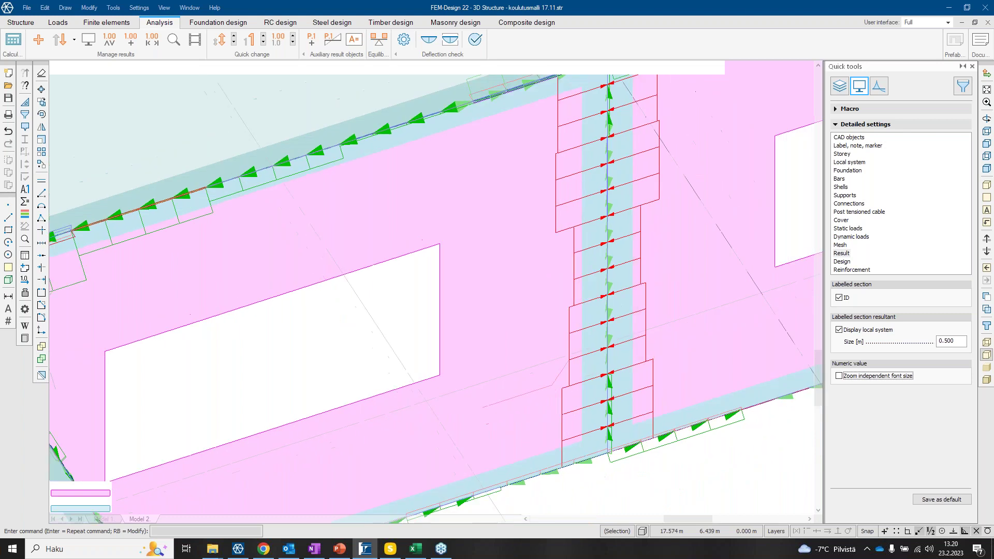
{"action": "scroll", "coordinate": [430, 321], "scroll_direction": "down", "scroll_amount": 5}
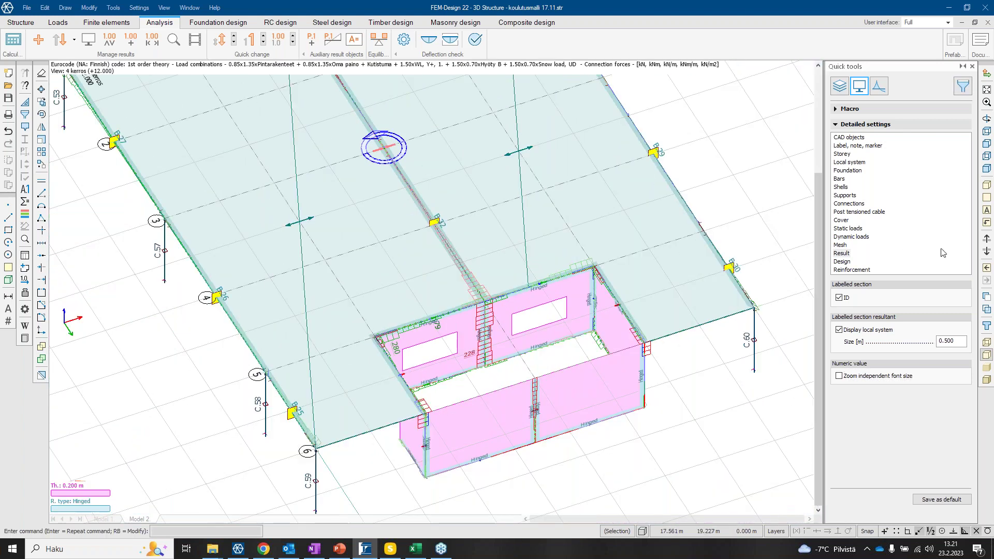
Switch to the Foundation (-3.000) storey view and bring back the list of analysis results.
{"action": "left_click", "coordinate": [986, 224]}
{"action": "left_click", "coordinate": [938, 240]}
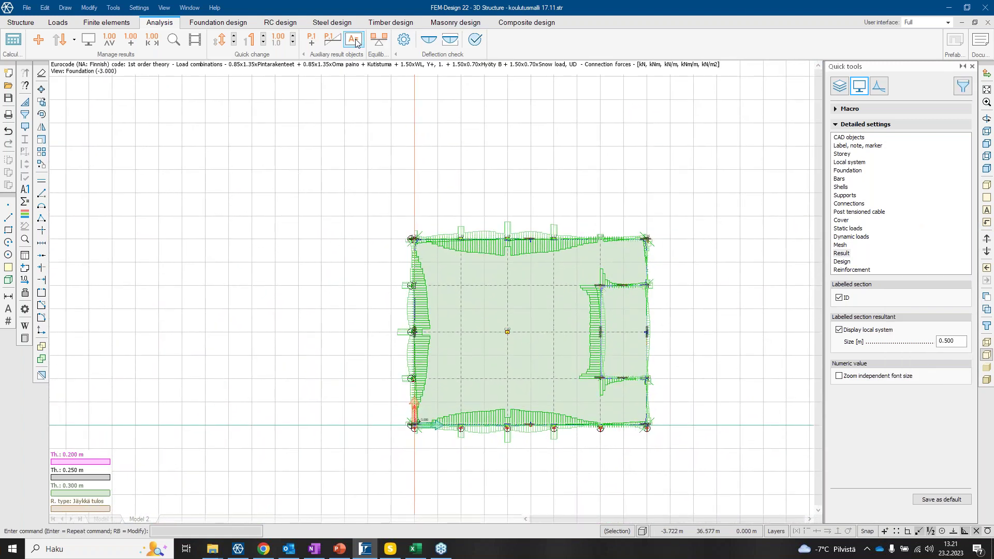
{"action": "left_click", "coordinate": [878, 87]}
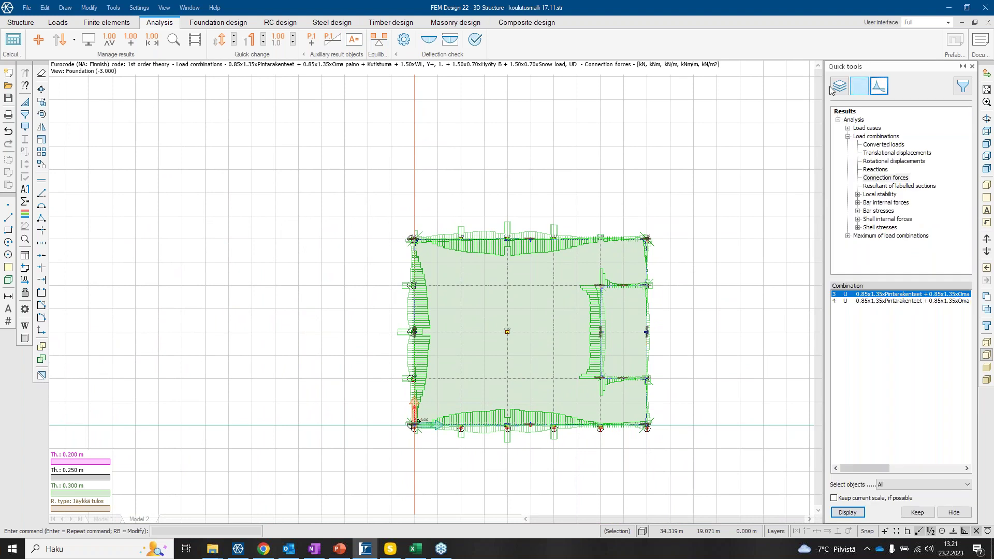
Examine the definition of the Uz min/max result in the custom result library.
{"action": "key", "text": "ctrl"}
{"action": "left_click", "coordinate": [355, 42]}
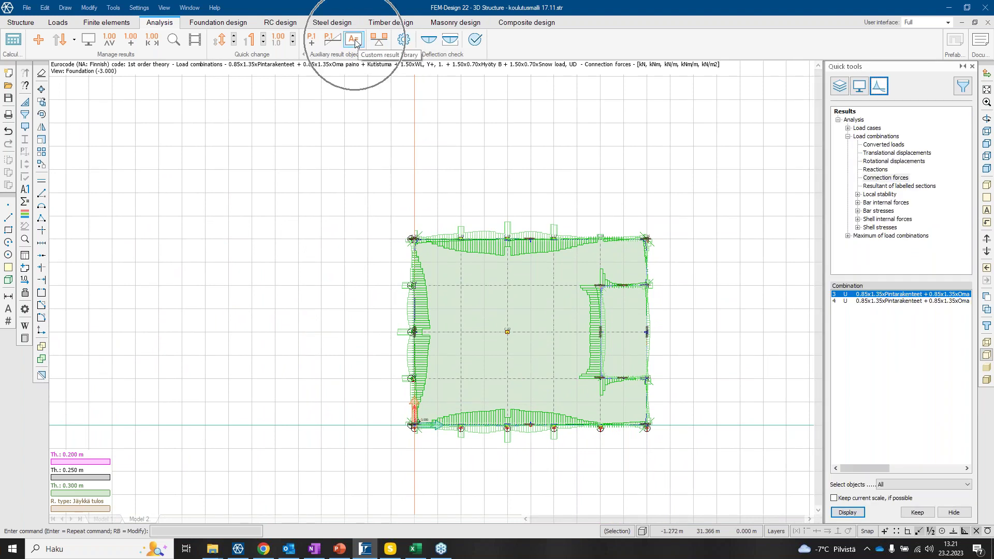
{"action": "left_click_drag", "start_coordinate": [522, 139], "coordinate": [359, 147]}
{"action": "left_click_drag", "start_coordinate": [417, 155], "coordinate": [326, 169]}
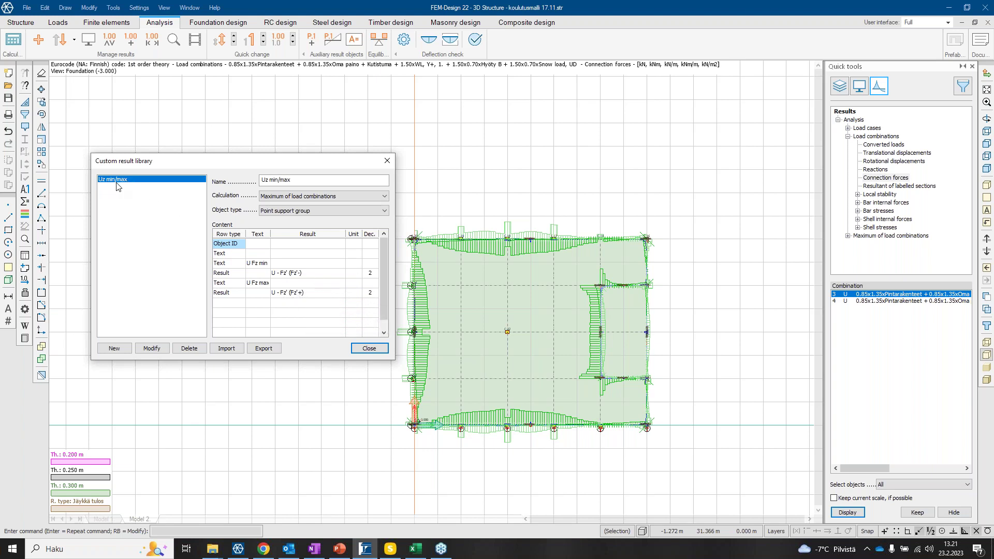
{"action": "left_click", "coordinate": [388, 163]}
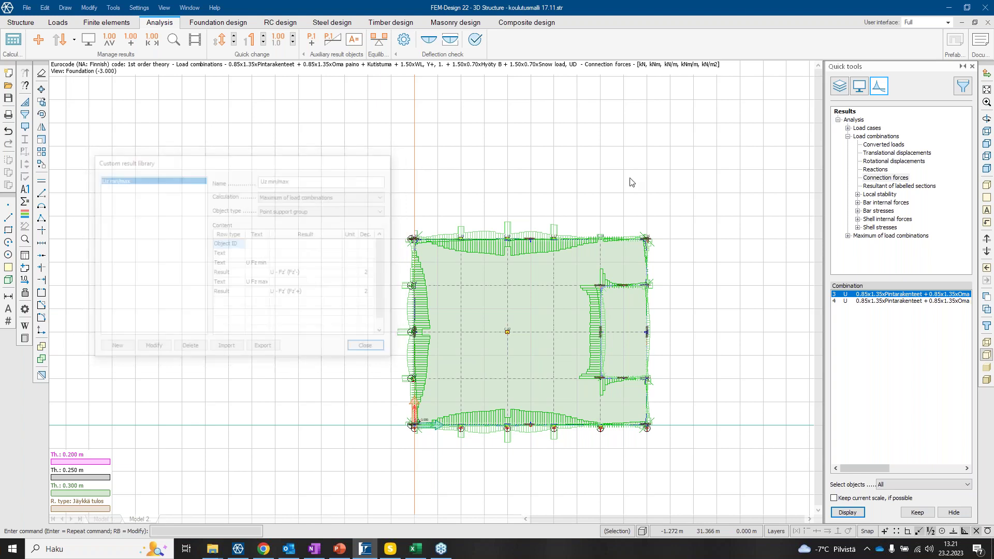
Display the Uz min/max custom result from the library under Maximum of load combinations.
{"action": "left_click", "coordinate": [848, 136]}
{"action": "left_click", "coordinate": [848, 145]}
{"action": "left_click", "coordinate": [858, 228]}
{"action": "left_click", "coordinate": [868, 236]}
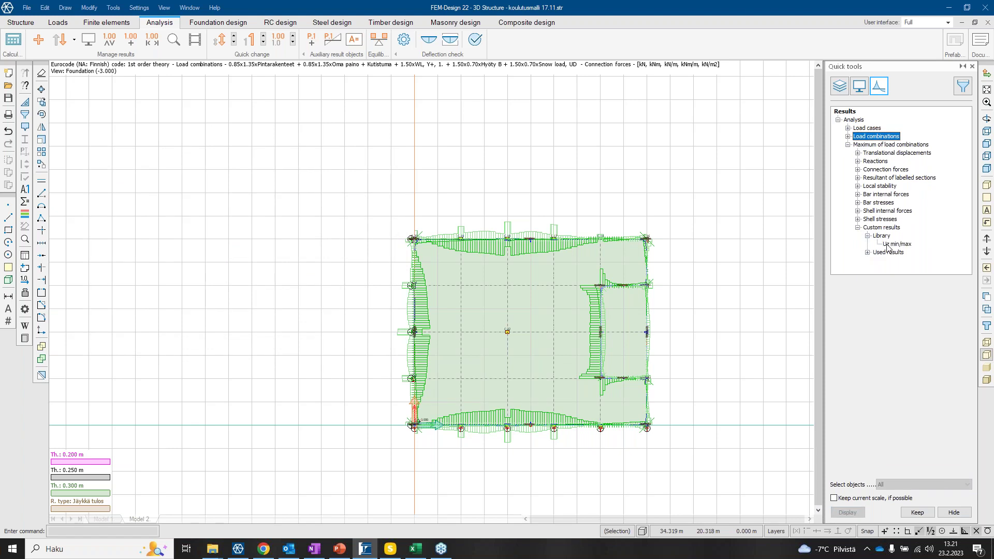
{"action": "left_click", "coordinate": [897, 244]}
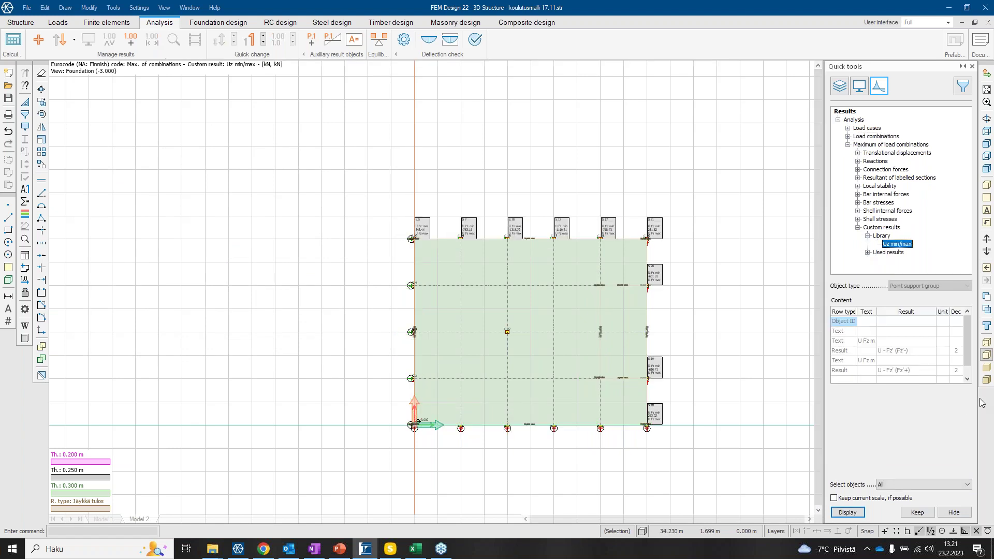
Set the model display to wireframe and examine the Uz min/max boxes at the point supports.
{"action": "left_click", "coordinate": [986, 343]}
{"action": "scroll", "coordinate": [460, 251], "scroll_direction": "up", "scroll_amount": 3}
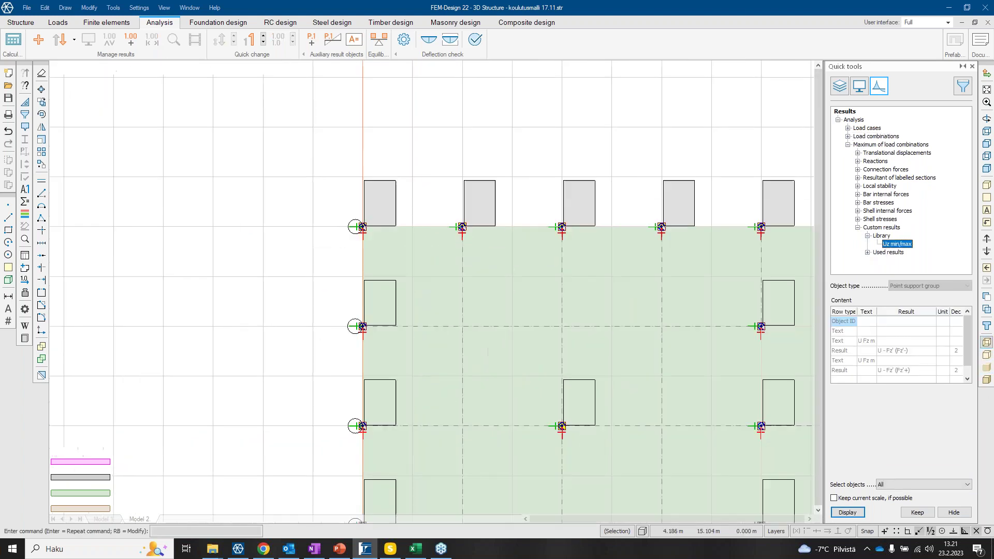
{"action": "middle_click_drag", "start_coordinate": [696, 197], "coordinate": [526, 251]}
{"action": "scroll", "coordinate": [605, 213], "scroll_direction": "up", "scroll_amount": 2}
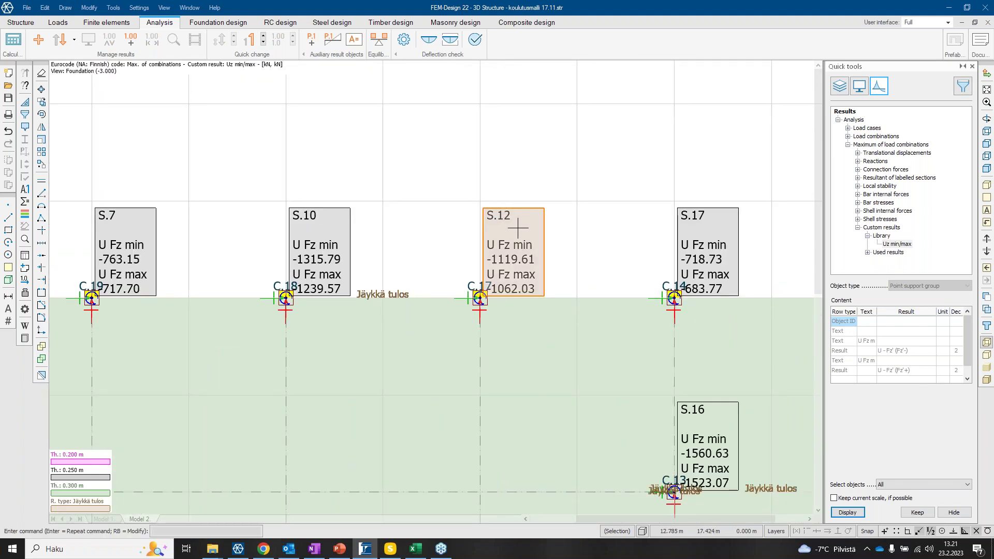
{"action": "scroll", "coordinate": [516, 239], "scroll_direction": "up", "scroll_amount": 2}
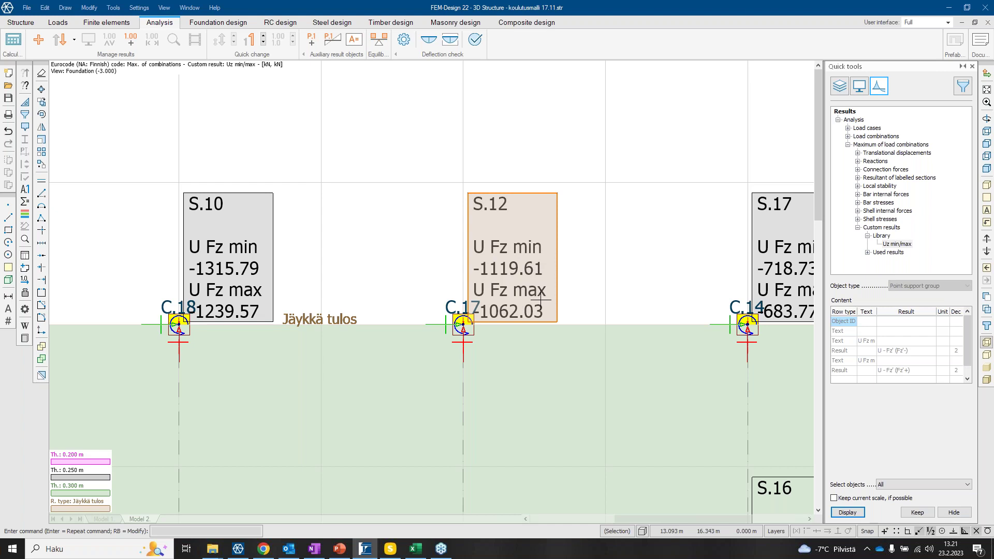
Modify the Uz min/max custom result to show the unit for both the Fz'- and Fz'+ result rows.
{"action": "left_click", "coordinate": [352, 42]}
{"action": "left_click", "coordinate": [605, 251]}
{"action": "left_click", "coordinate": [607, 270]}
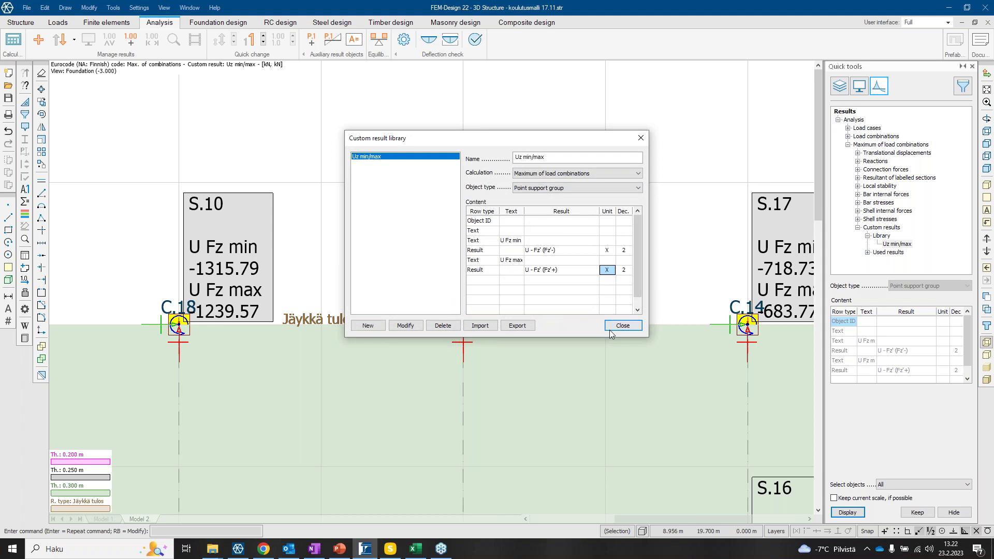
{"action": "left_click", "coordinate": [398, 326]}
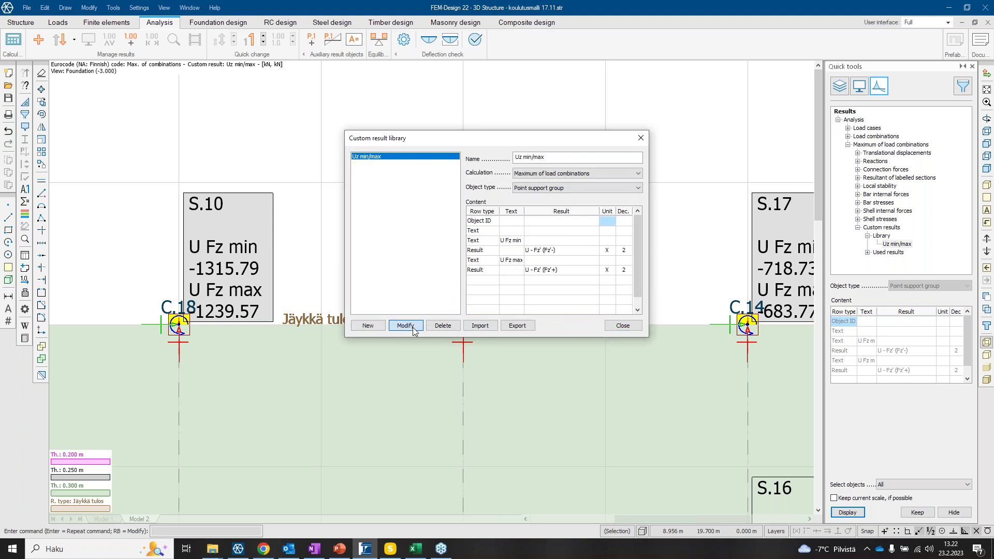
{"action": "left_click", "coordinate": [622, 326]}
{"action": "left_click", "coordinate": [528, 310]}
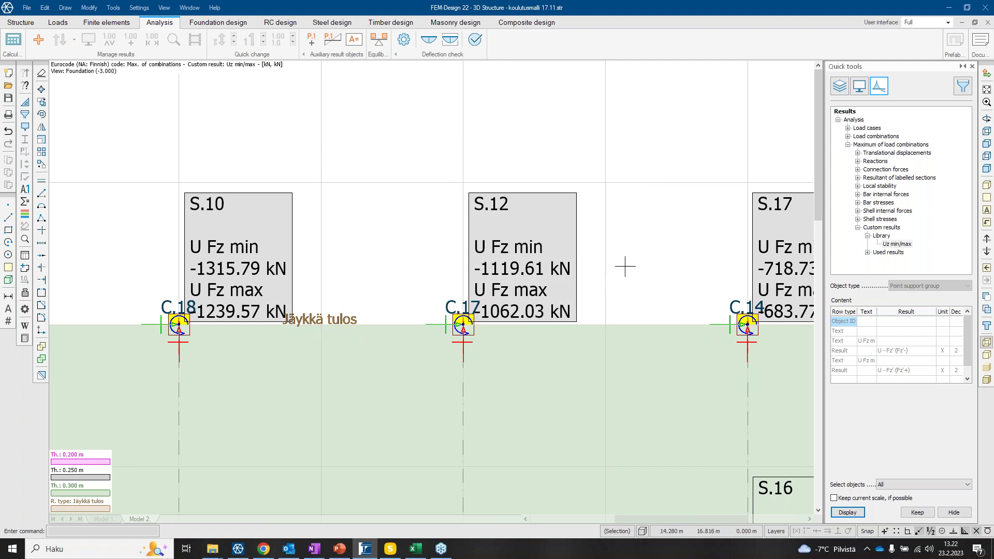
Look through the calculation and object types available for custom results, keeping Point support group for Uz min/max.
{"action": "left_click", "coordinate": [354, 39]}
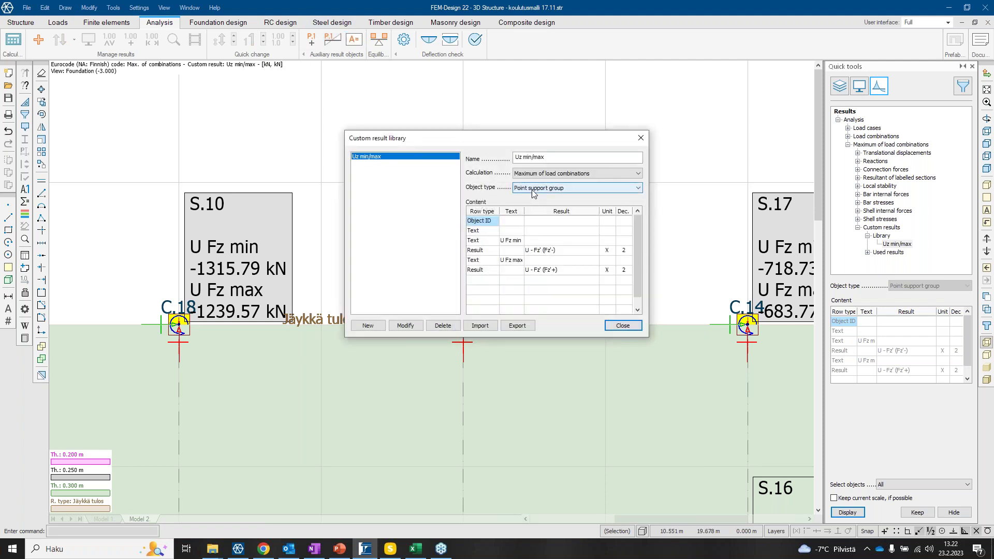
{"action": "left_click", "coordinate": [538, 175]}
{"action": "left_click", "coordinate": [539, 177]}
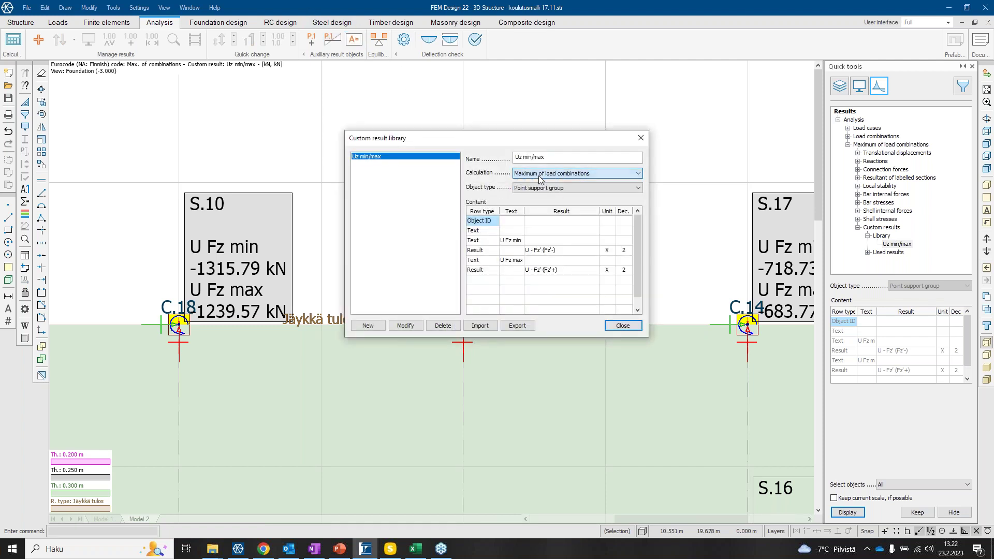
{"action": "left_click", "coordinate": [545, 189]}
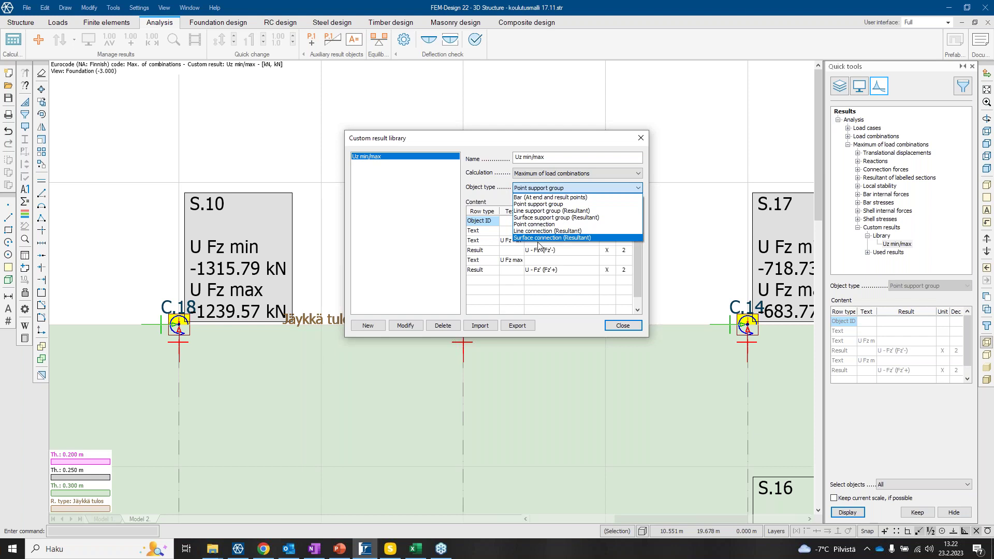
{"action": "left_click", "coordinate": [637, 191]}
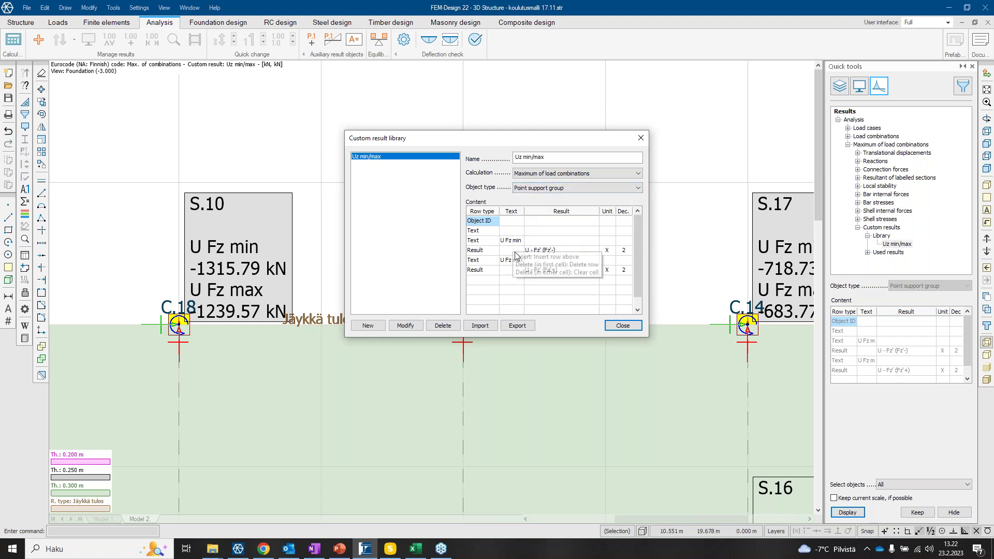
{"action": "left_click", "coordinate": [642, 136]}
View the Uz min/max boxes across the foundation plan, and switch to slide 9 of the PowerPoint presentation.
{"action": "scroll", "coordinate": [597, 210], "scroll_direction": "down", "scroll_amount": 3}
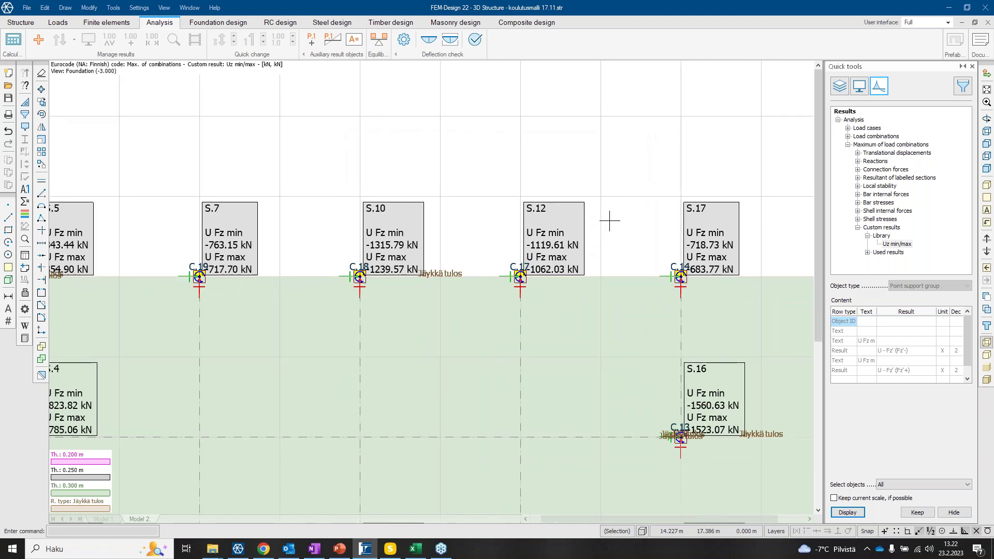
{"action": "middle_click_drag", "start_coordinate": [612, 200], "coordinate": [588, 172]}
{"action": "scroll", "coordinate": [588, 173], "scroll_direction": "down", "scroll_amount": 2}
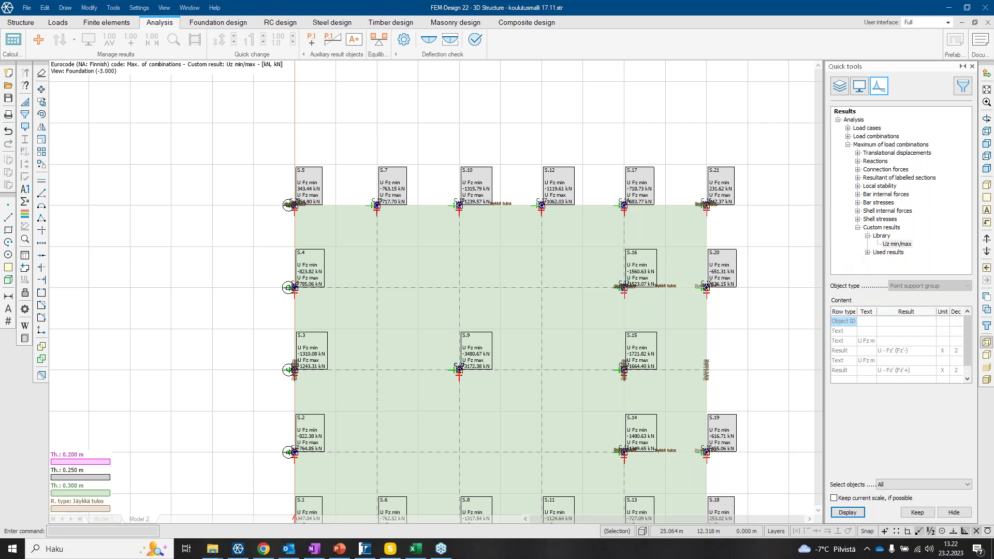
{"action": "left_click", "coordinate": [339, 549]}
{"action": "left_click", "coordinate": [73, 492]}
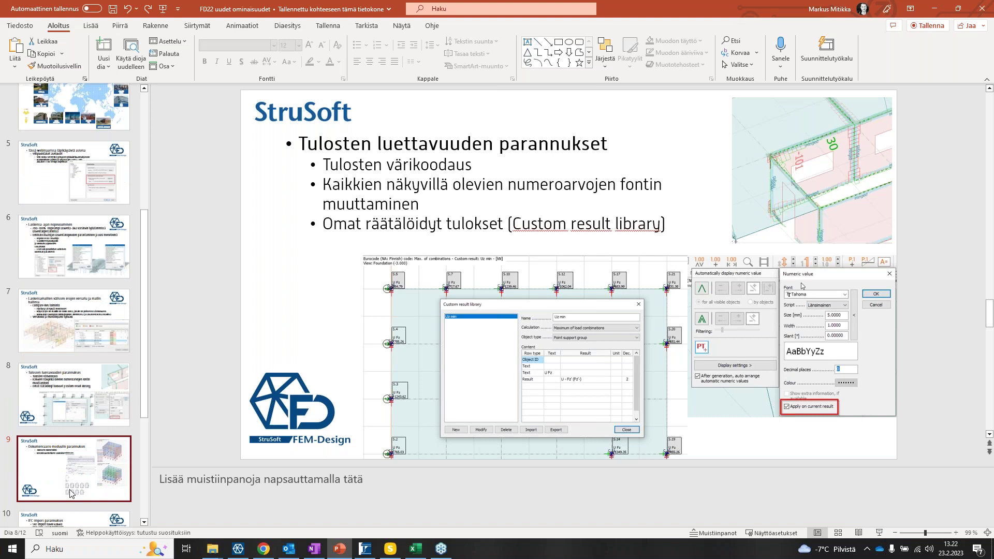
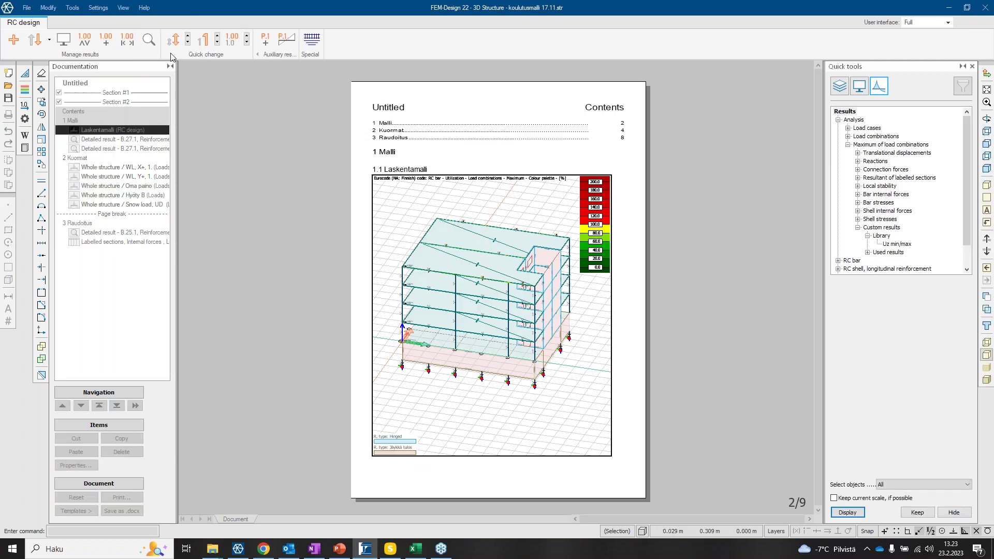
Insert the detailed reinforcement result of beam B.27 at the roof's front edge into the documentation.
{"action": "key", "text": "ctrl"}
{"action": "key", "text": "ctrl"}
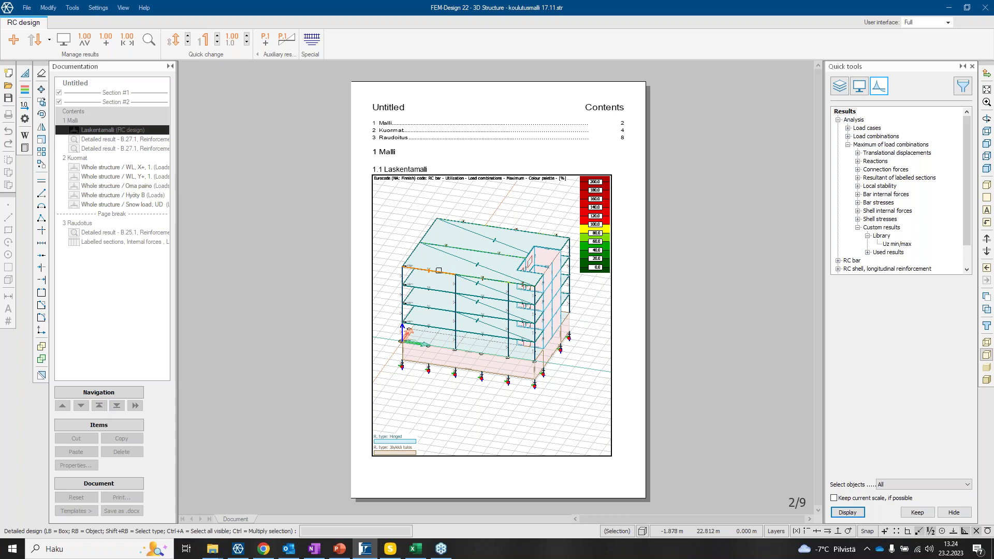
{"action": "left_click", "coordinate": [438, 272]}
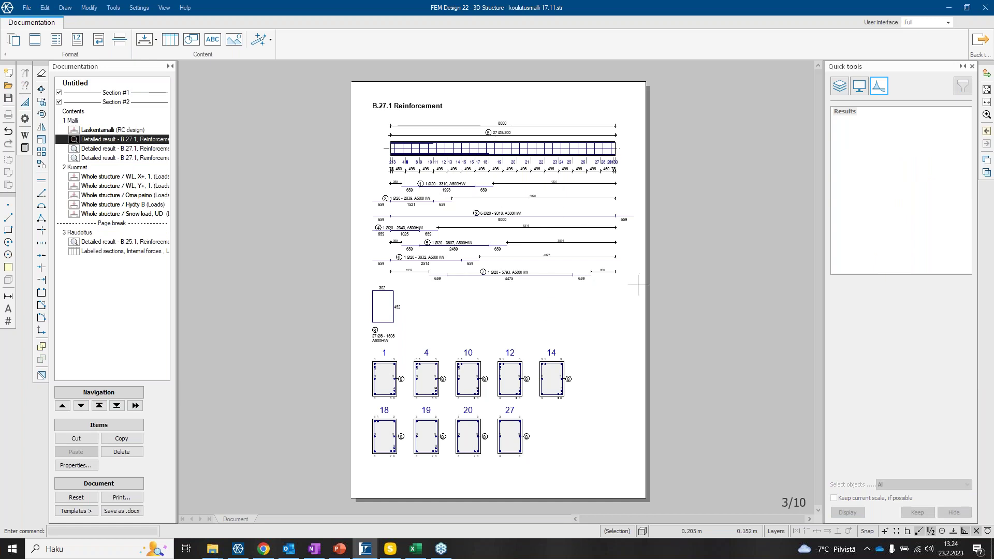
Arrange the stirrups and sections next to the sideview in the inserted B.27.1 reinforcement drawing.
{"action": "double_click", "coordinate": [506, 314]}
{"action": "left_click", "coordinate": [438, 261]}
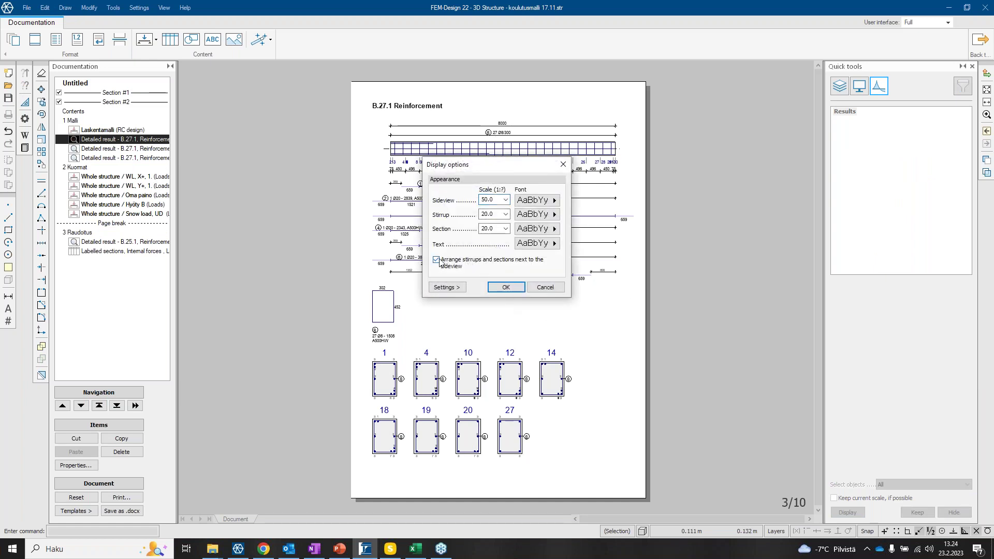
{"action": "left_click", "coordinate": [506, 287]}
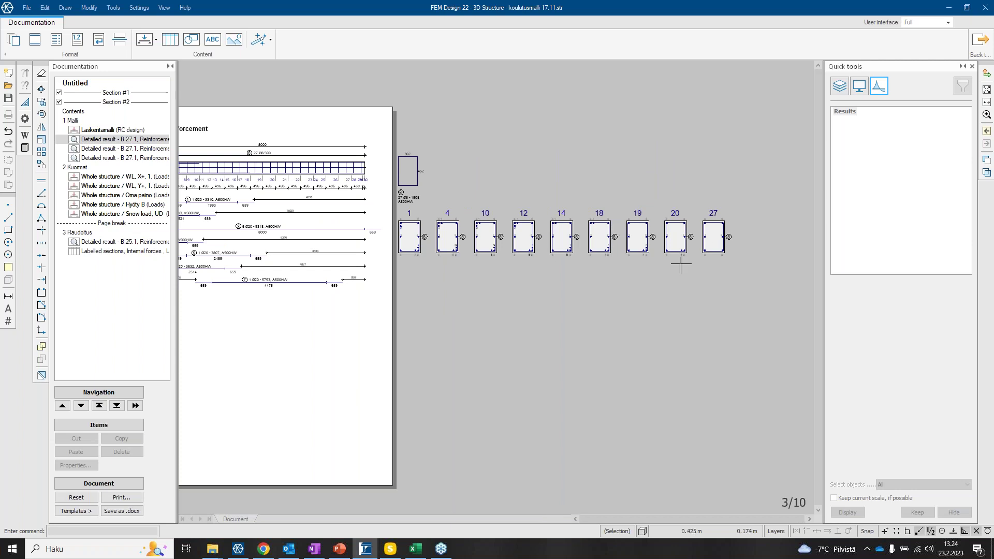
{"action": "middle_click_drag", "start_coordinate": [688, 260], "coordinate": [581, 286]}
{"action": "scroll", "coordinate": [508, 259], "scroll_direction": "down", "scroll_amount": 1}
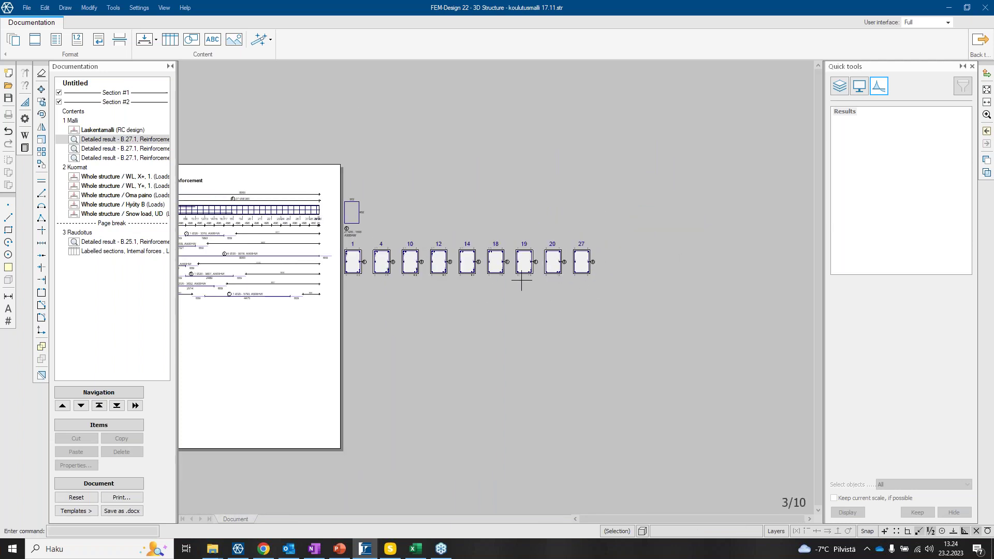
{"action": "middle_click_drag", "start_coordinate": [512, 250], "coordinate": [679, 254]}
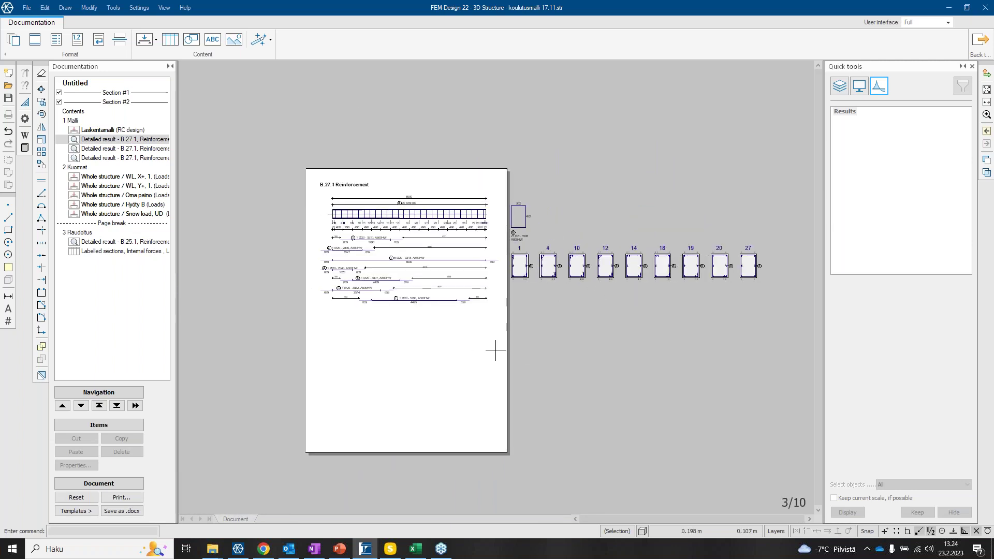
{"action": "scroll", "coordinate": [612, 259], "scroll_direction": "up", "scroll_amount": 1}
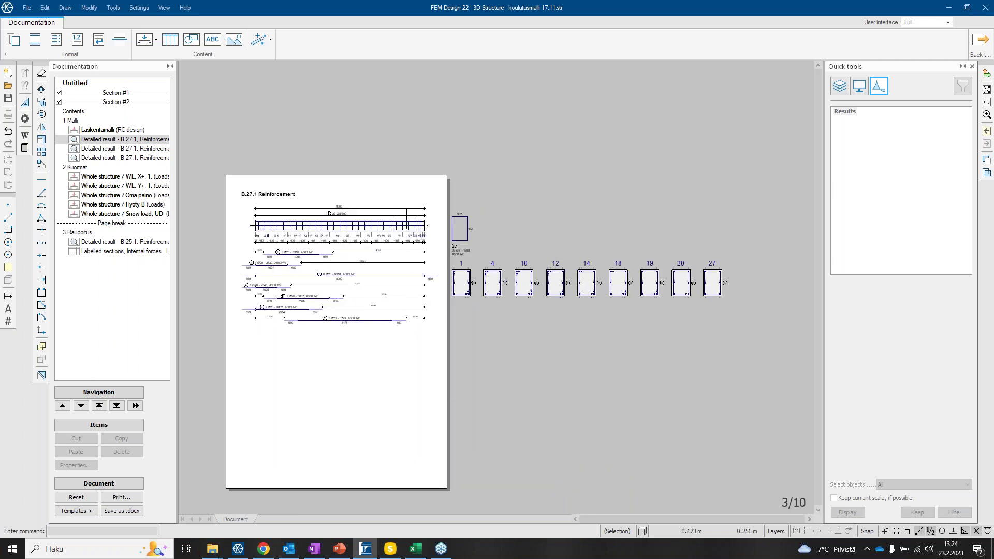
Turn off arranging stirrups and sections next to the sideview for the B.27.1 reinforcement drawing.
{"action": "double_click", "coordinate": [357, 395]}
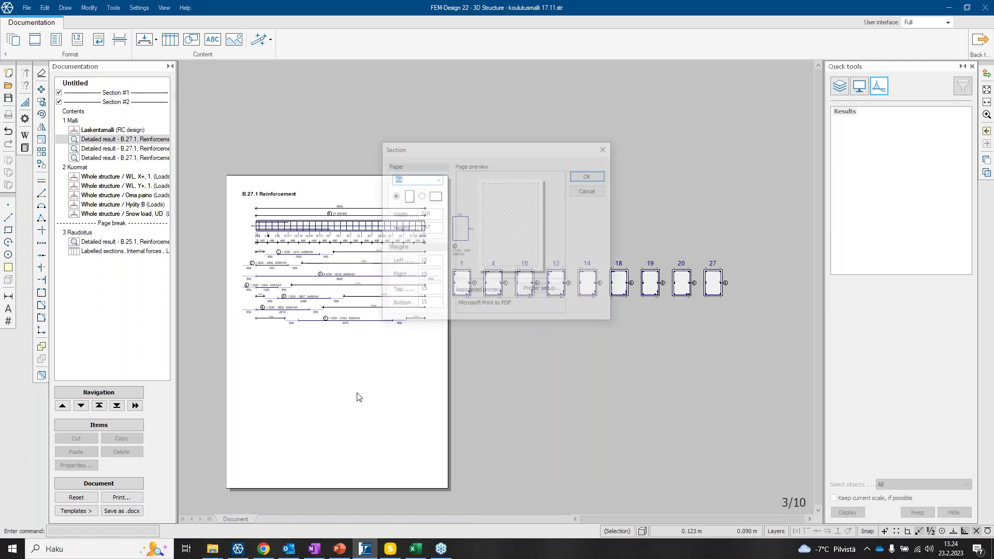
{"action": "left_click", "coordinate": [605, 148]}
{"action": "double_click", "coordinate": [357, 277]}
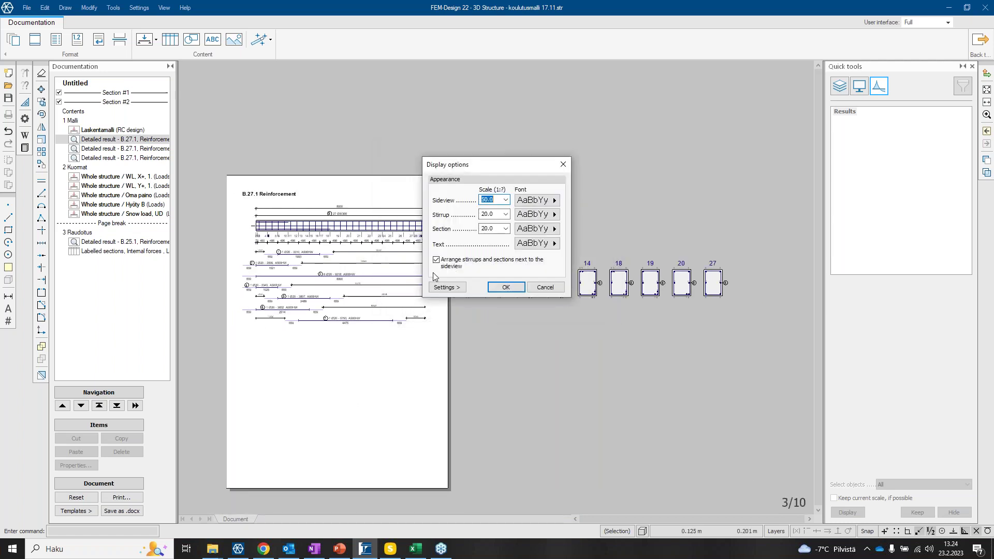
{"action": "left_click", "coordinate": [436, 260]}
{"action": "left_click", "coordinate": [507, 286]}
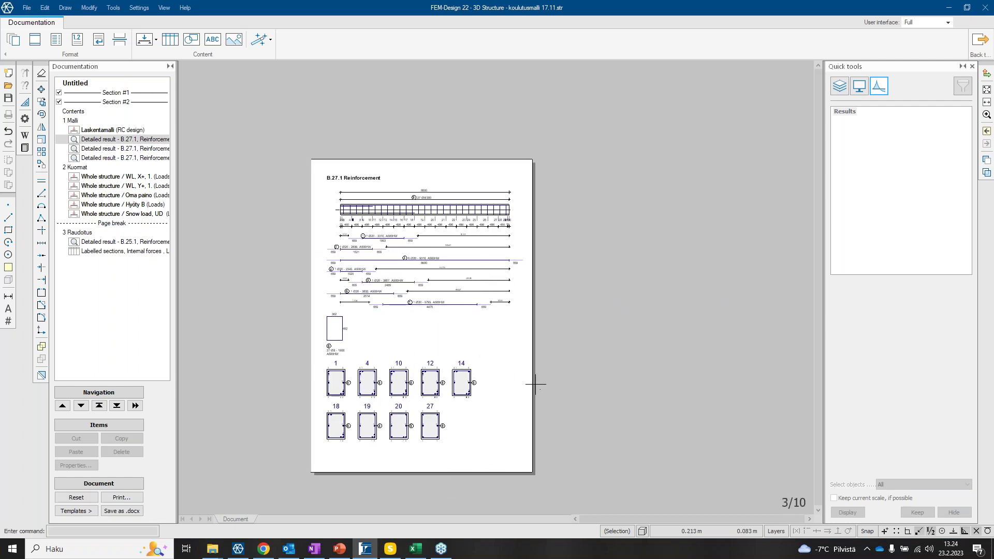
Return from the documentation to the model, and switch to slide 10 of the PowerPoint presentation on IFC import improvements.
{"action": "left_click", "coordinate": [980, 42]}
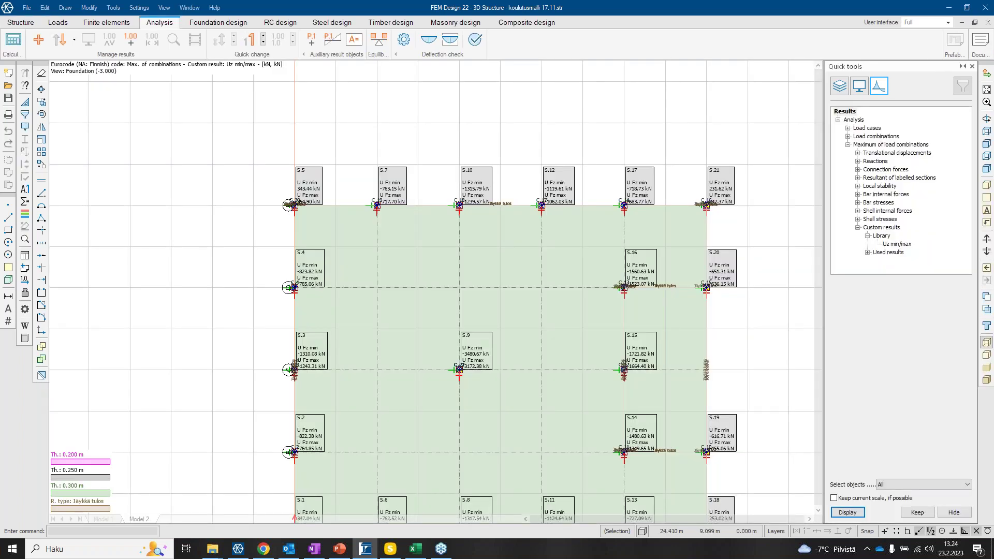
{"action": "scroll", "coordinate": [505, 237], "scroll_direction": "down", "scroll_amount": 1}
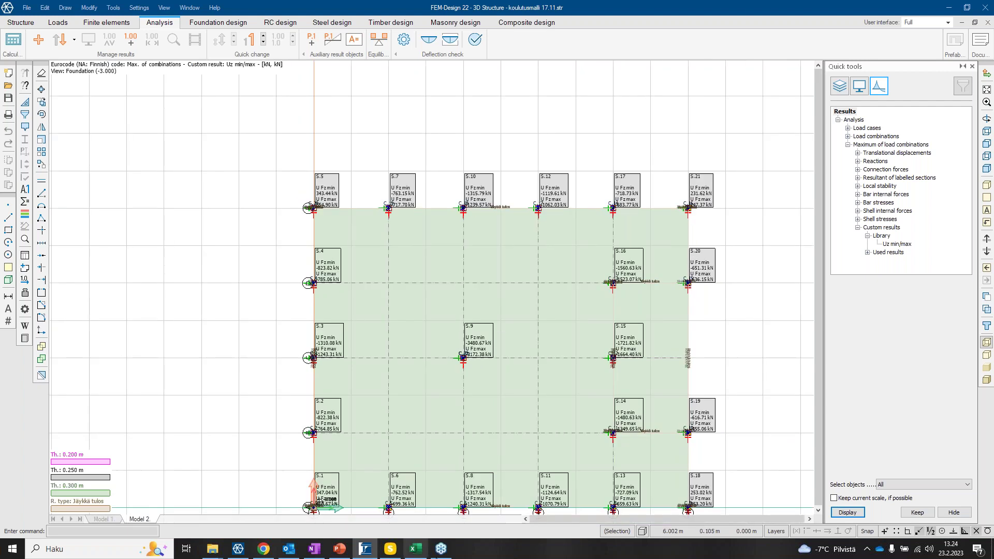
{"action": "left_click", "coordinate": [339, 549]}
{"action": "scroll", "coordinate": [95, 415], "scroll_direction": "down", "scroll_amount": 1}
{"action": "left_click", "coordinate": [95, 440]}
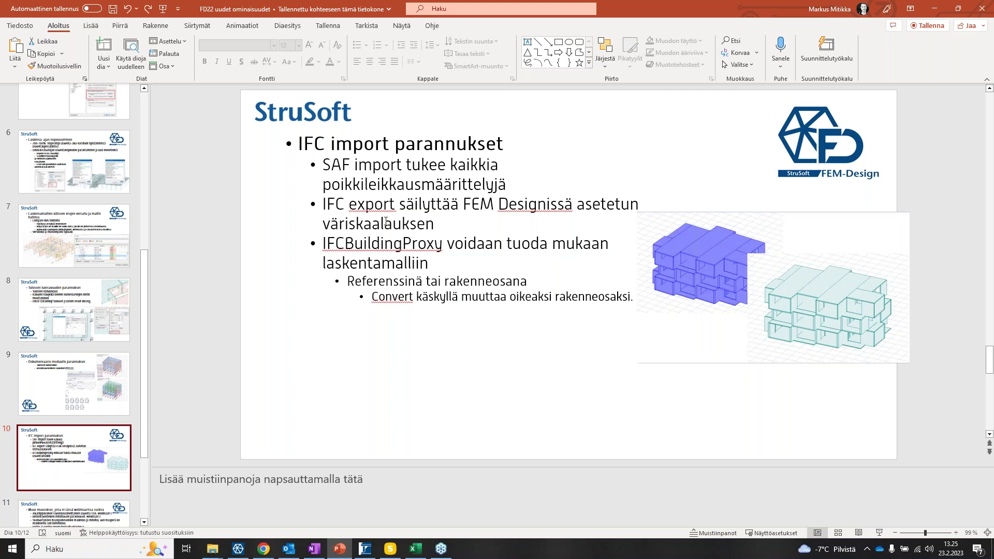
Switch back to FEM-Design, leave the foundation plan and show the whole building in 3D with hidden-line display.
{"action": "mouse_move", "coordinate": [370, 553]}
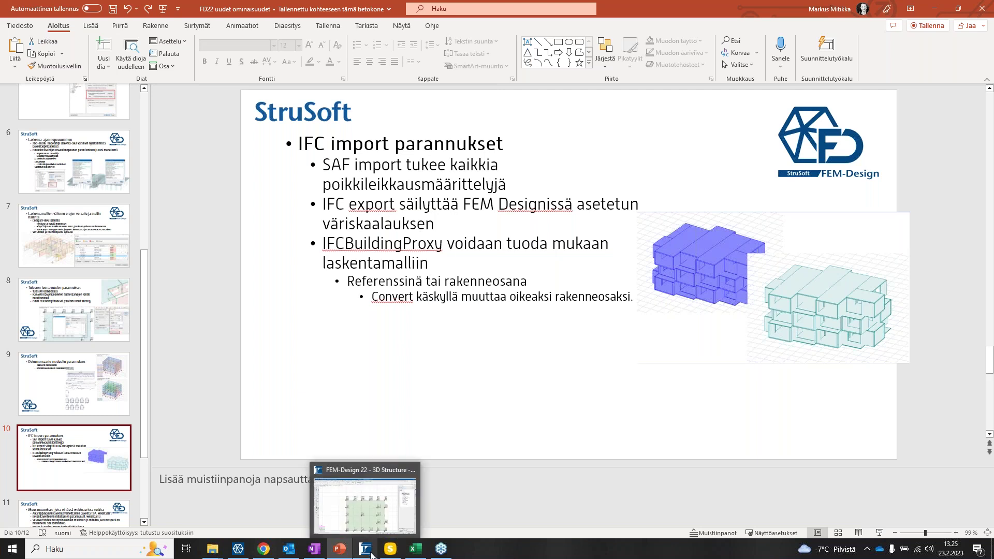
{"action": "left_click", "coordinate": [371, 553]}
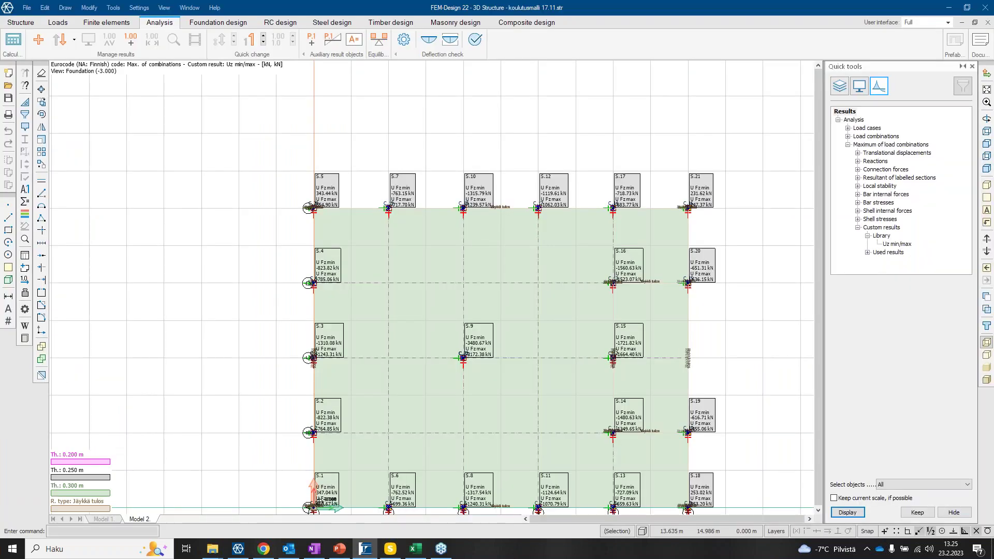
{"action": "left_click", "coordinate": [986, 222]}
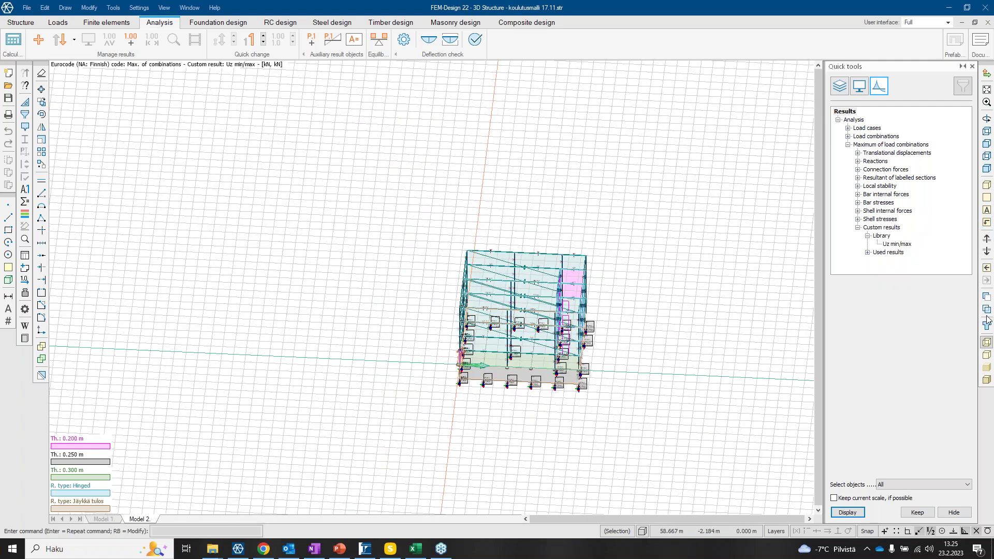
{"action": "left_click", "coordinate": [986, 354]}
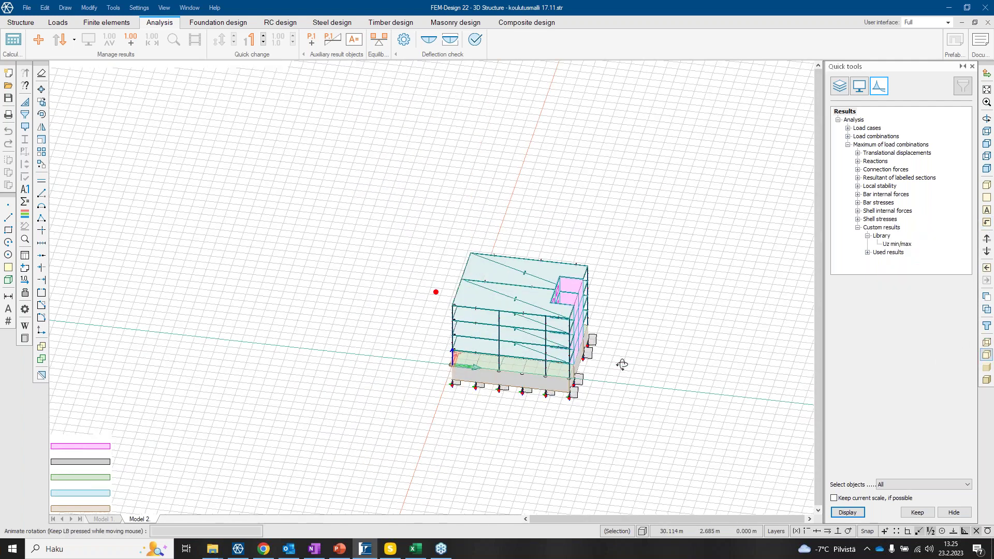
{"action": "scroll", "coordinate": [290, 300], "scroll_direction": "up", "scroll_amount": 3}
{"action": "middle_click_drag", "start_coordinate": [539, 295], "coordinate": [278, 251]}
{"action": "scroll", "coordinate": [517, 355], "scroll_direction": "up", "scroll_amount": 3}
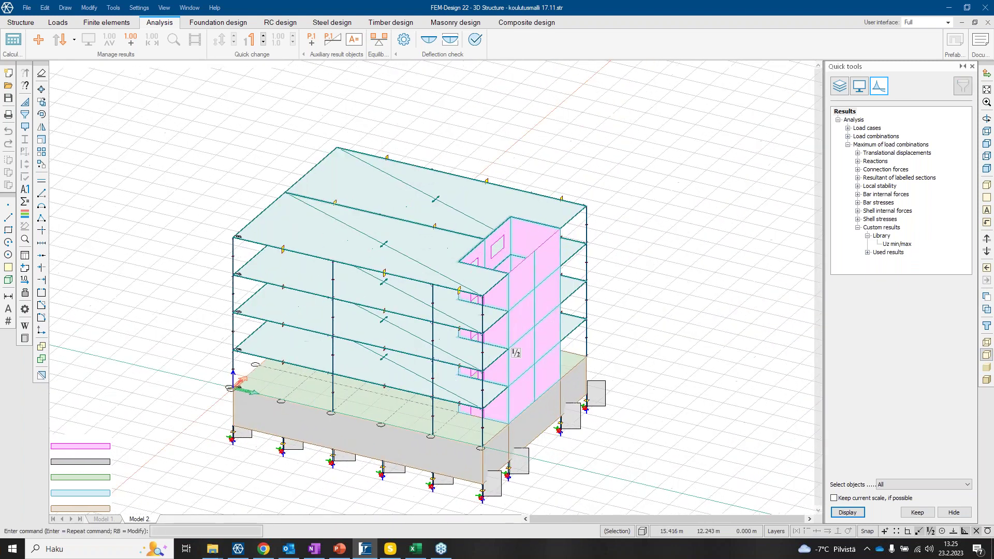
{"action": "scroll", "coordinate": [569, 424], "scroll_direction": "up", "scroll_amount": 2}
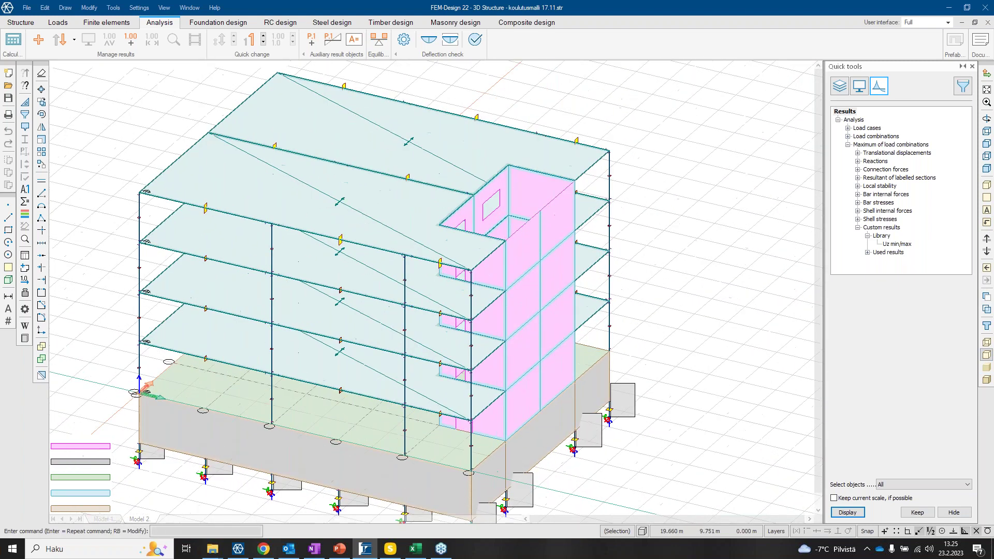
{"action": "scroll", "coordinate": [569, 423], "scroll_direction": "up", "scroll_amount": 1}
{"action": "scroll", "coordinate": [538, 348], "scroll_direction": "up", "scroll_amount": 2}
{"action": "scroll", "coordinate": [544, 347], "scroll_direction": "up", "scroll_amount": 2}
{"action": "scroll", "coordinate": [347, 460], "scroll_direction": "down", "scroll_amount": 2}
{"action": "middle_click_drag", "start_coordinate": [346, 460], "coordinate": [525, 377]}
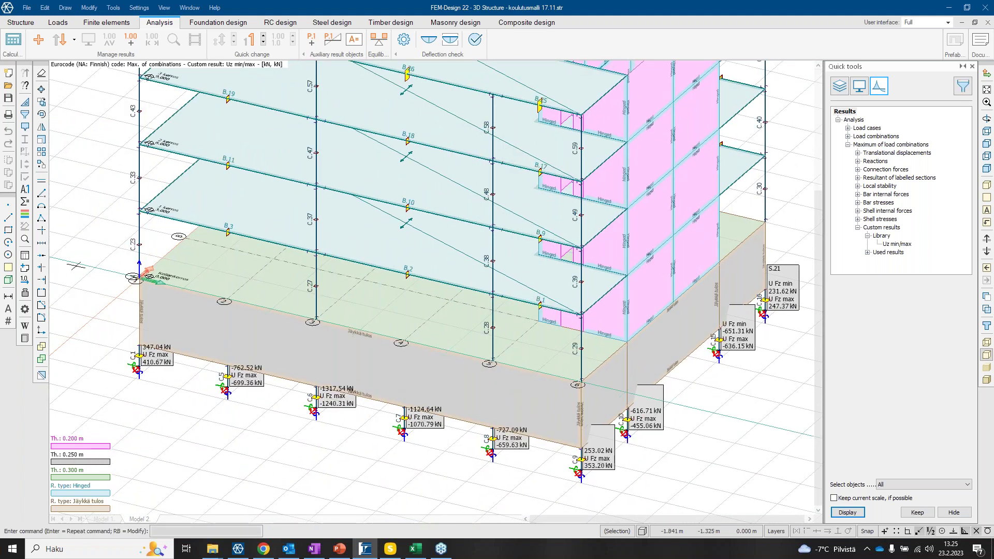
Change the 0.250 m thickness colour in the colour schema palette to orange (RGB 255, 128, 0) and apply it to the model.
{"action": "left_click", "coordinate": [24, 214]}
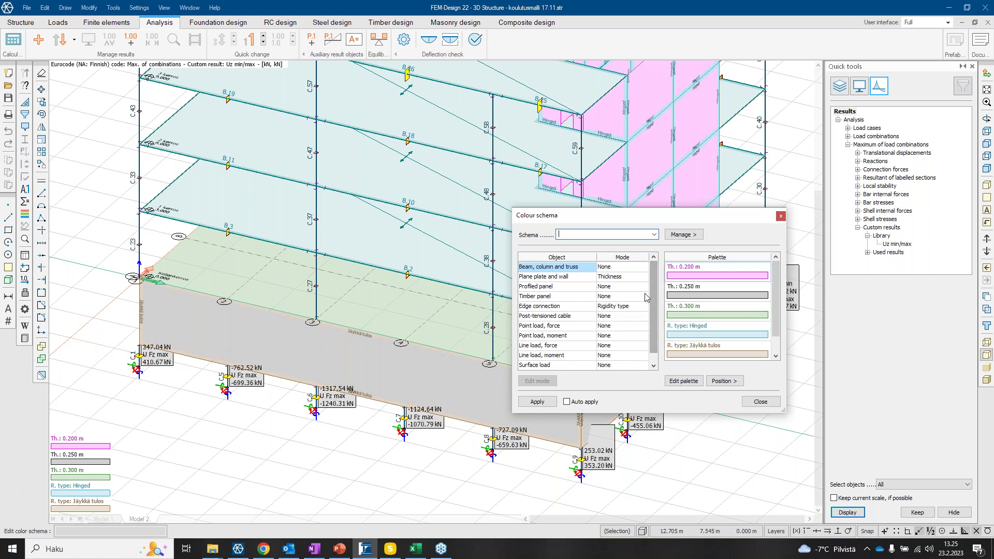
{"action": "left_click", "coordinate": [683, 381]}
{"action": "left_click", "coordinate": [484, 193]}
{"action": "left_click", "coordinate": [484, 193]}
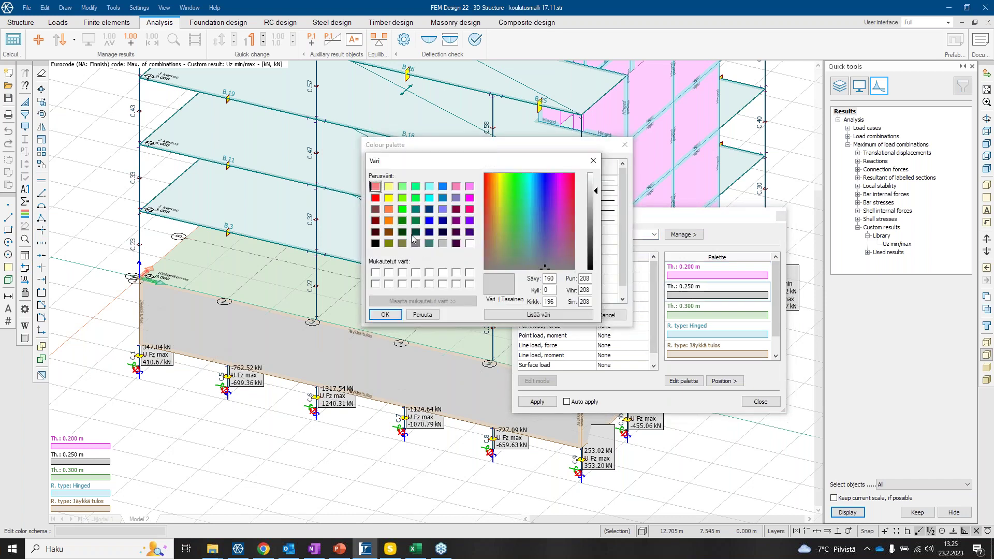
{"action": "left_click", "coordinate": [389, 222]}
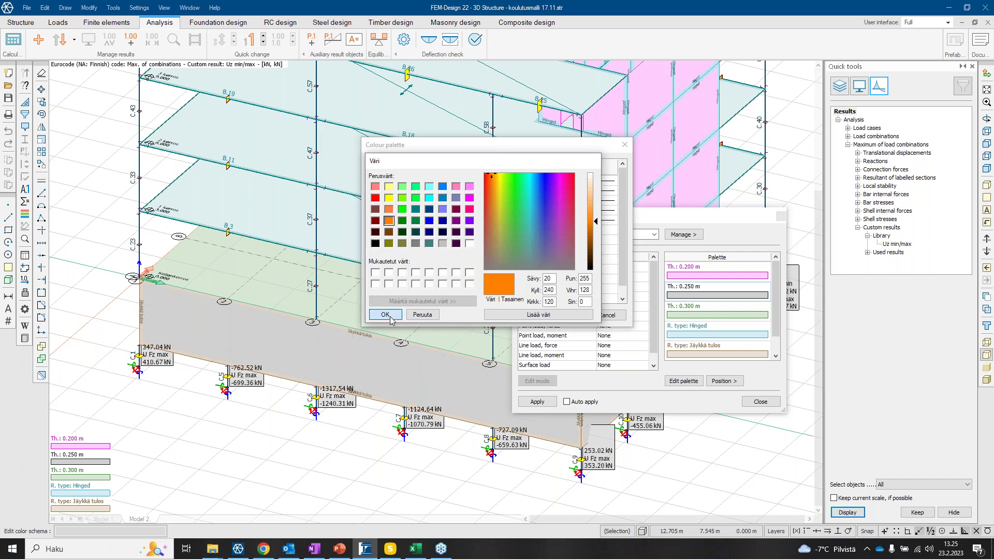
{"action": "left_click", "coordinate": [385, 315]}
{"action": "left_click", "coordinate": [566, 314]}
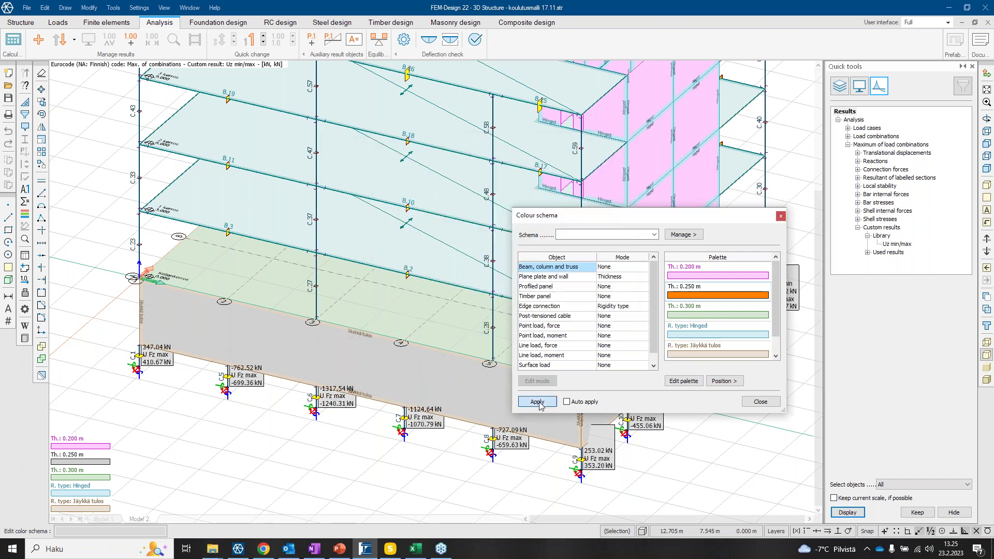
{"action": "left_click", "coordinate": [537, 402]}
{"action": "left_click", "coordinate": [780, 215]}
Start an IFC export and select the entire building as the objects to export.
{"action": "scroll", "coordinate": [731, 246], "scroll_direction": "down", "scroll_amount": 2}
{"action": "middle_click_drag", "start_coordinate": [730, 246], "coordinate": [671, 307]}
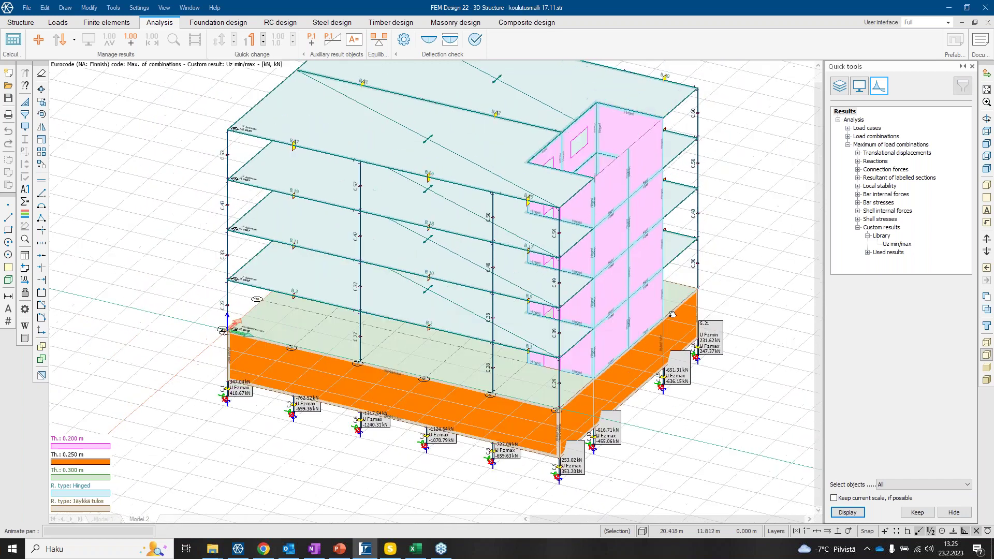
{"action": "scroll", "coordinate": [672, 307], "scroll_direction": "down", "scroll_amount": 2}
{"action": "left_click", "coordinate": [29, 7]}
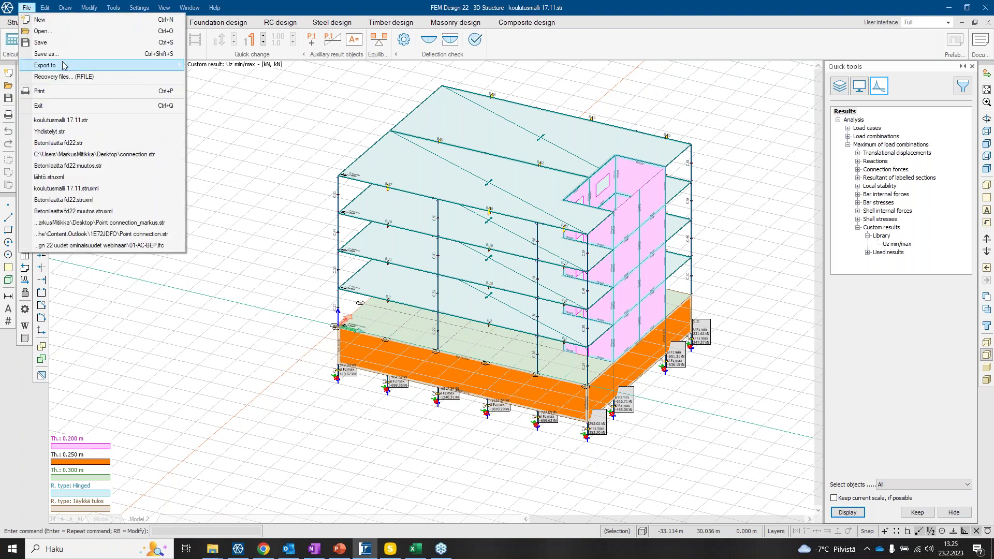
{"action": "mouse_move", "coordinate": [80, 66]}
{"action": "left_click", "coordinate": [216, 79]}
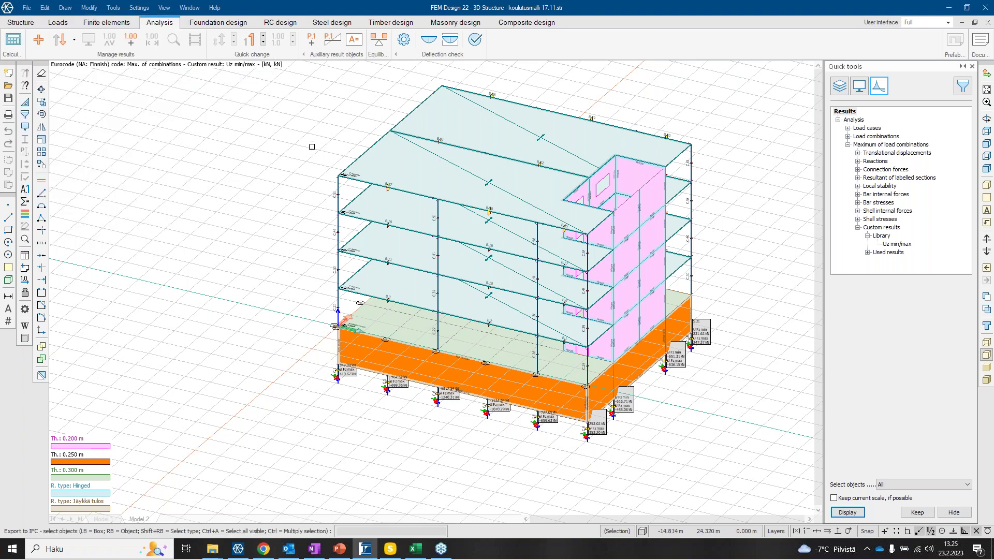
{"action": "scroll", "coordinate": [754, 429], "scroll_direction": "down", "scroll_amount": 2}
{"action": "left_click", "coordinate": [777, 477]}
{"action": "left_click", "coordinate": [374, 181]}
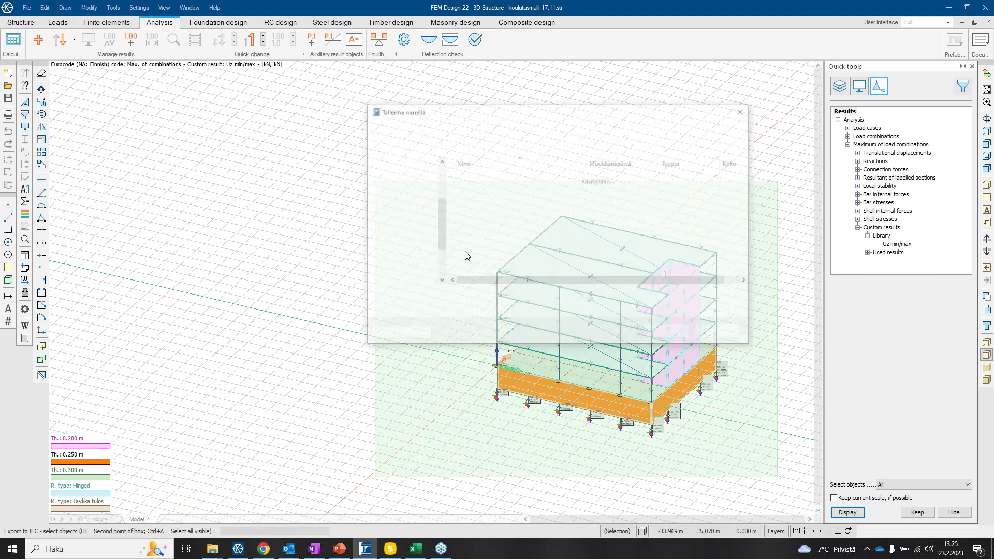
Save the export over the existing IFC export file in the Demomallit folder and accept the IFC export settings.
{"action": "left_click", "coordinate": [478, 178]}
{"action": "left_click", "coordinate": [668, 333]}
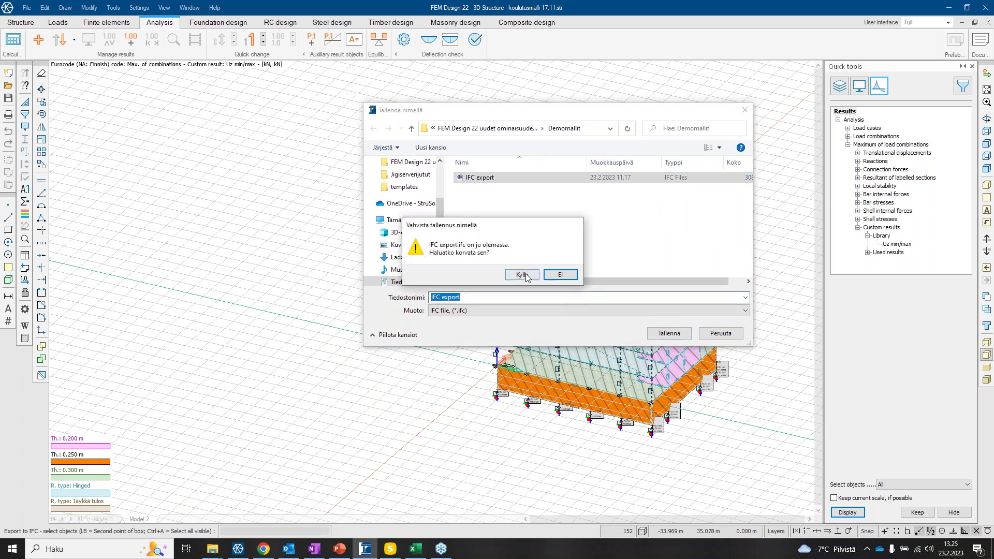
{"action": "left_click", "coordinate": [519, 275]}
{"action": "left_click", "coordinate": [544, 292]}
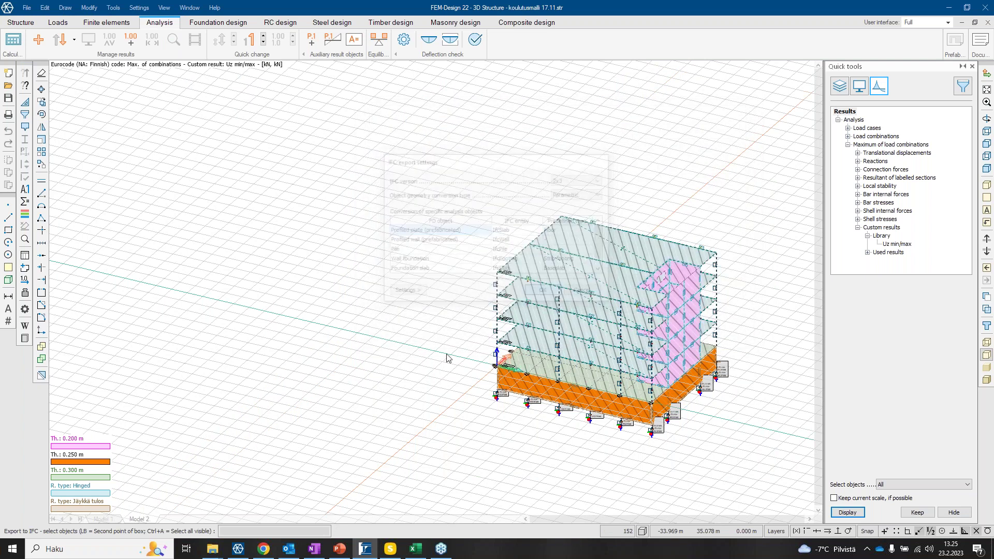
Switch to File Explorer and open the exported IFC file from the Demomallit folder.
{"action": "mouse_move", "coordinate": [212, 548]}
{"action": "left_click", "coordinate": [249, 512]}
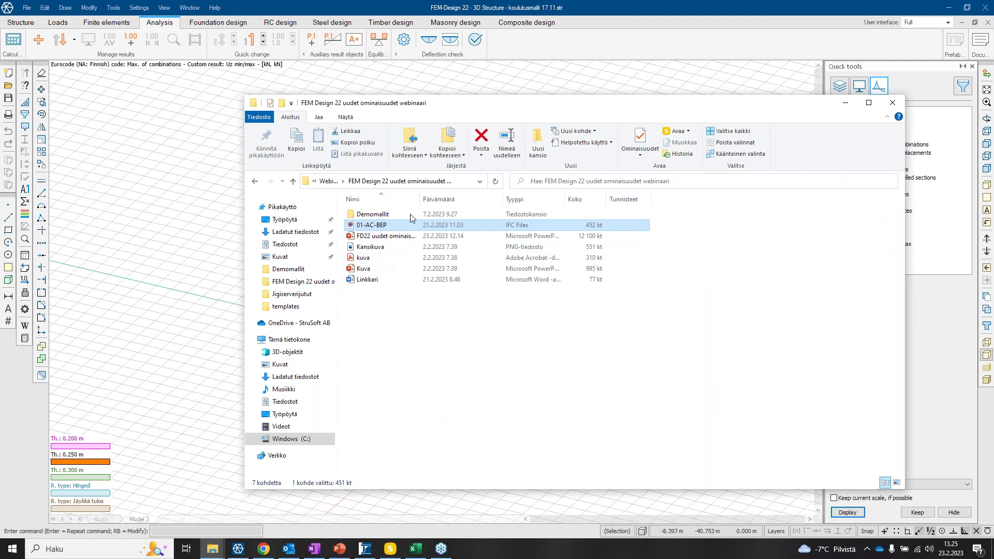
{"action": "double_click", "coordinate": [376, 215]}
{"action": "double_click", "coordinate": [379, 259]}
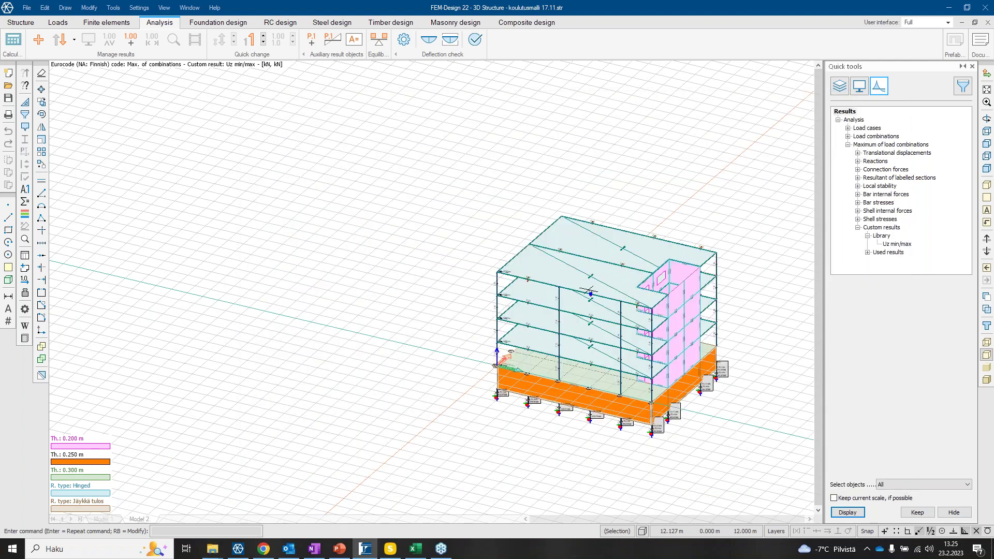
Minimize the FEM-Design window, bring forward the Solibri Anywhere window that is loading the exported IFC file, and maximize it.
{"action": "middle_click_drag", "start_coordinate": [681, 438], "coordinate": [615, 416]}
{"action": "mouse_move", "coordinate": [390, 554]}
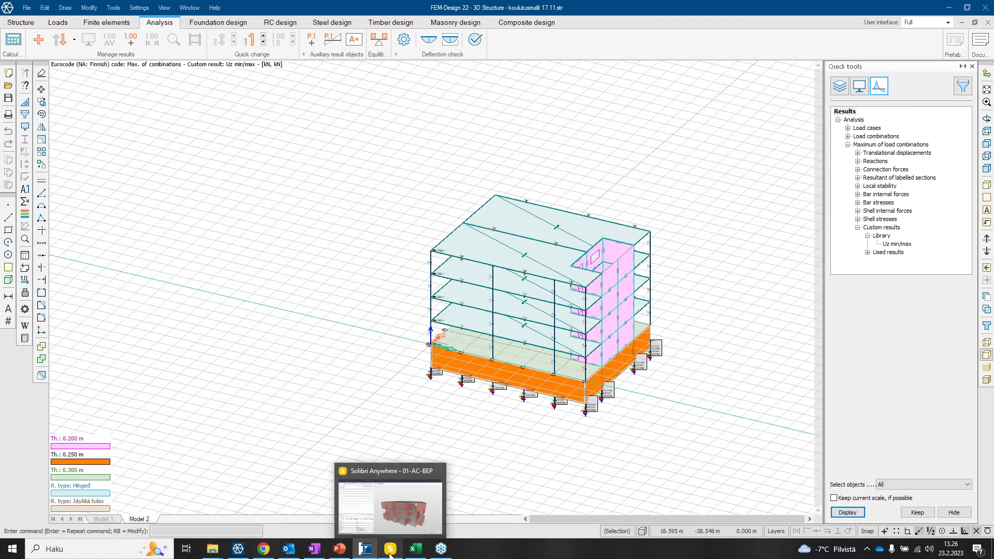
{"action": "left_click", "coordinate": [420, 506]}
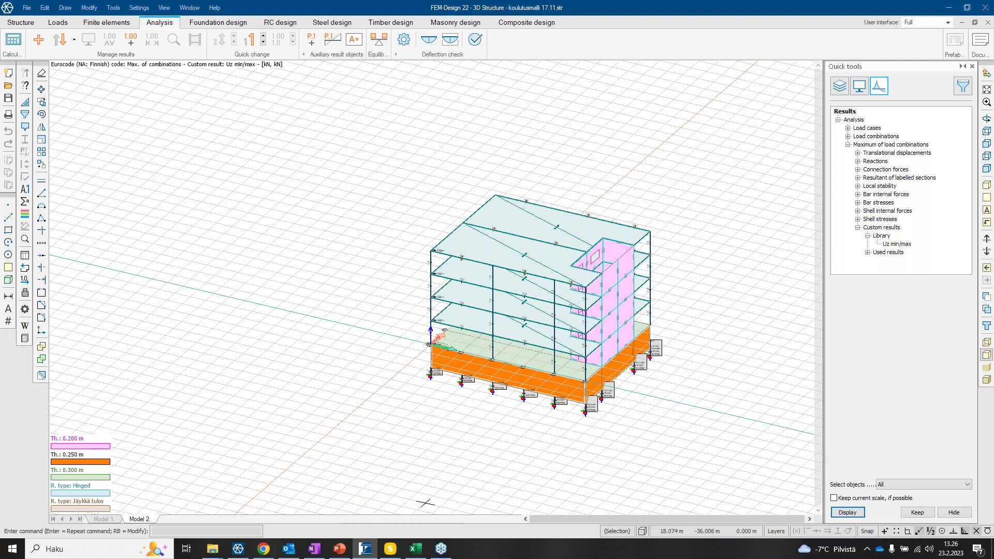
{"action": "mouse_move", "coordinate": [390, 549]}
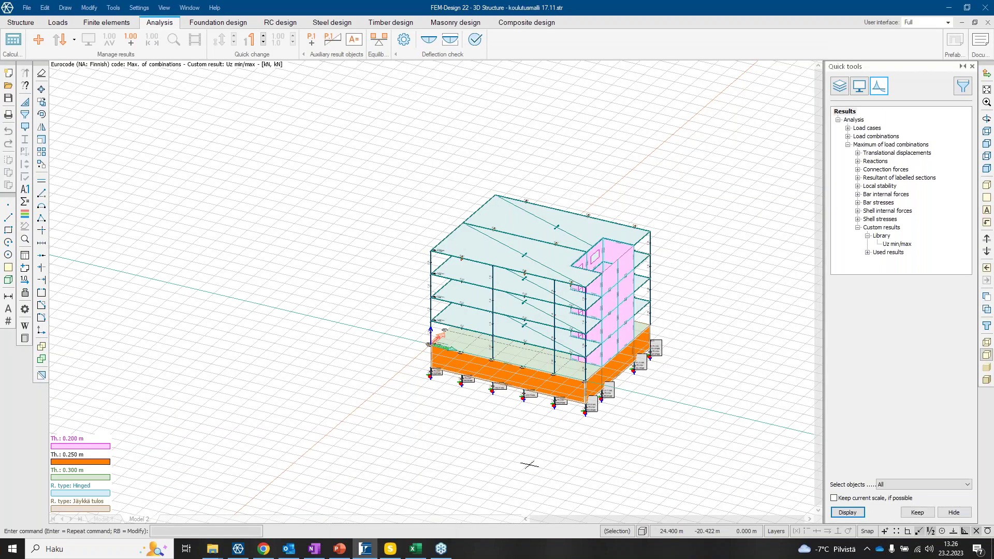
{"action": "left_click", "coordinate": [948, 7]}
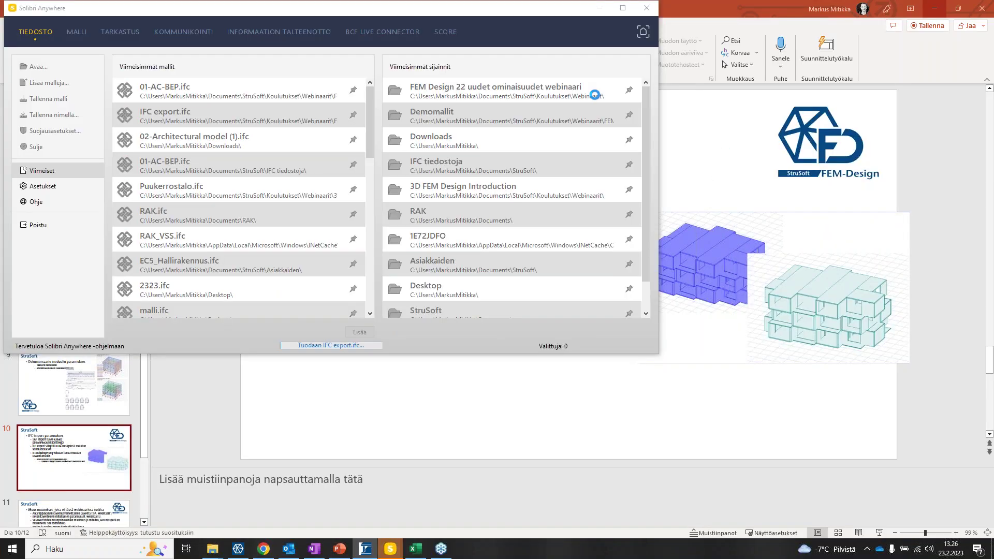
{"action": "left_click", "coordinate": [623, 8]}
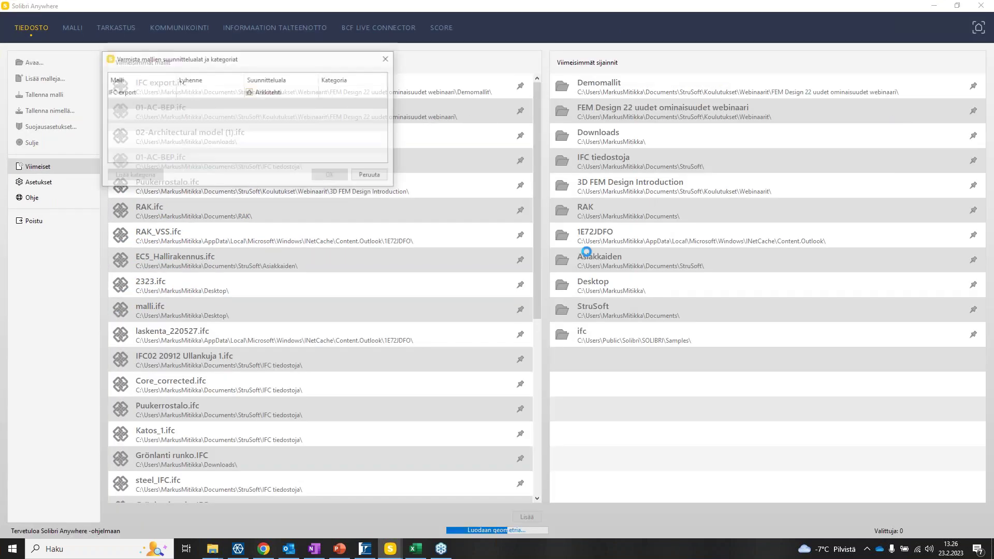
Examine the exported building's colours in Solibri from several sides, then minimize that window.
{"action": "scroll", "coordinate": [651, 422], "scroll_direction": "up", "scroll_amount": 5}
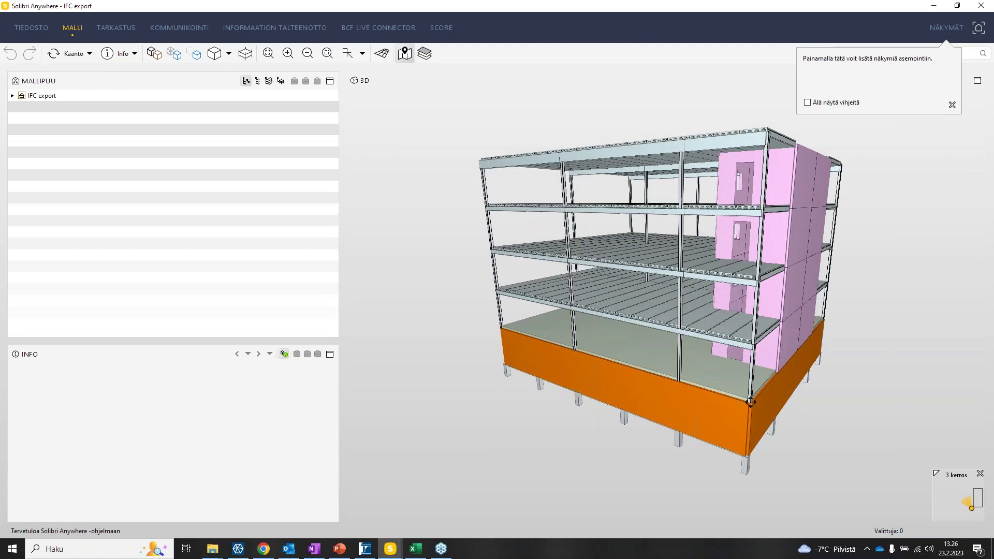
{"action": "left_click_drag", "start_coordinate": [744, 293], "coordinate": [712, 227]}
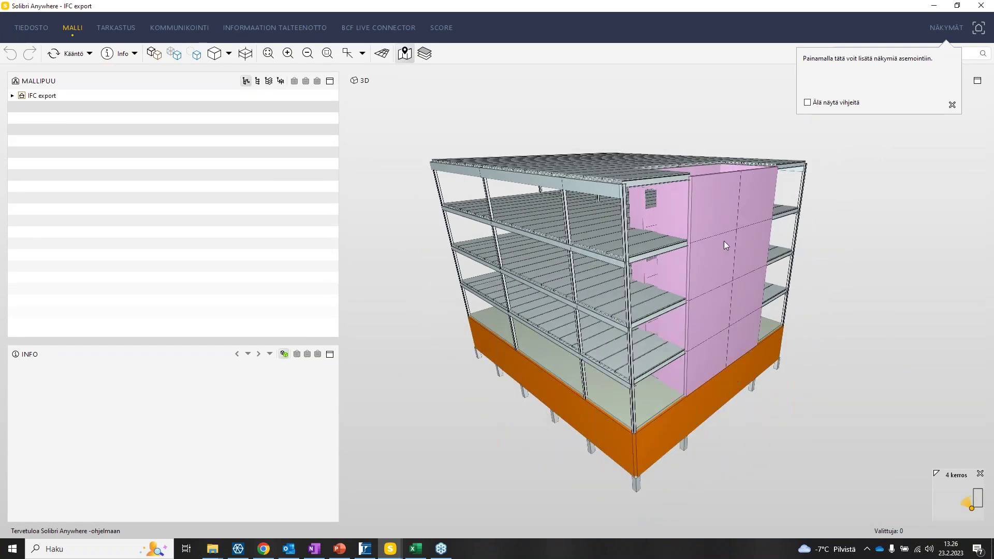
{"action": "left_click_drag", "start_coordinate": [595, 425], "coordinate": [497, 367]}
{"action": "left_click_drag", "start_coordinate": [744, 364], "coordinate": [567, 356]}
{"action": "middle_click_drag", "start_coordinate": [788, 322], "coordinate": [779, 325]}
{"action": "scroll", "coordinate": [779, 325], "scroll_direction": "up", "scroll_amount": 3}
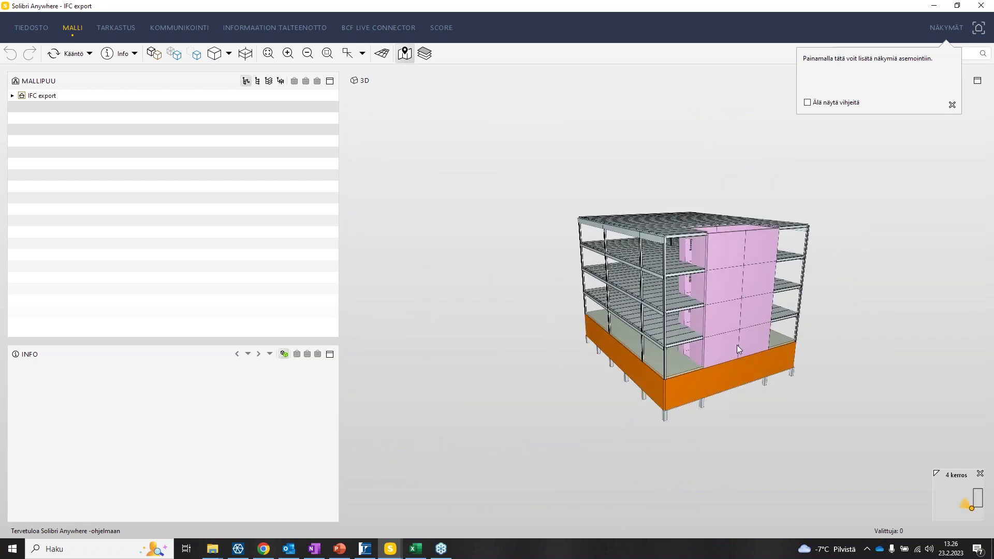
{"action": "left_click", "coordinate": [933, 5]}
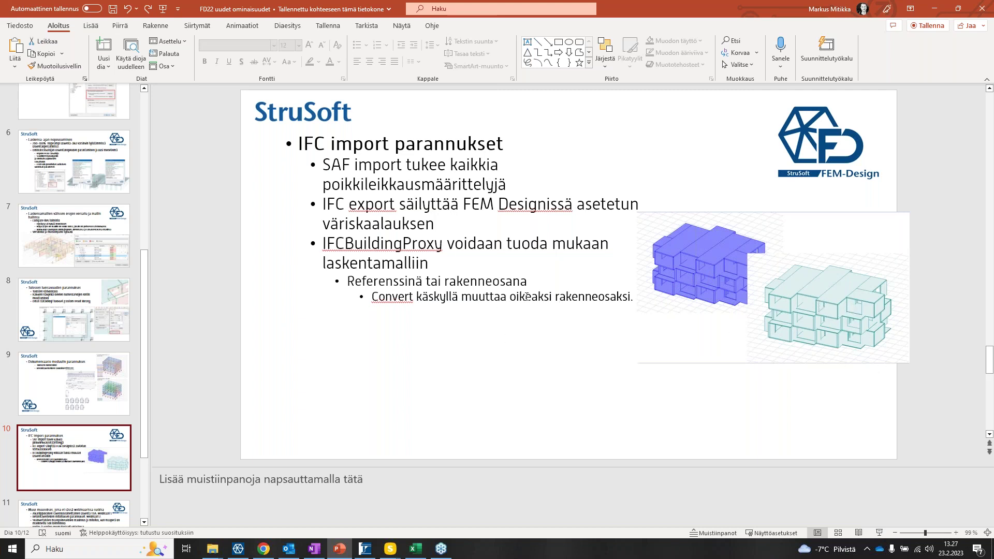
Switch to the 01-AC-BEP model in Solibri and check the IFC component type of an upper-storey wall element.
{"action": "mouse_move", "coordinate": [390, 549]}
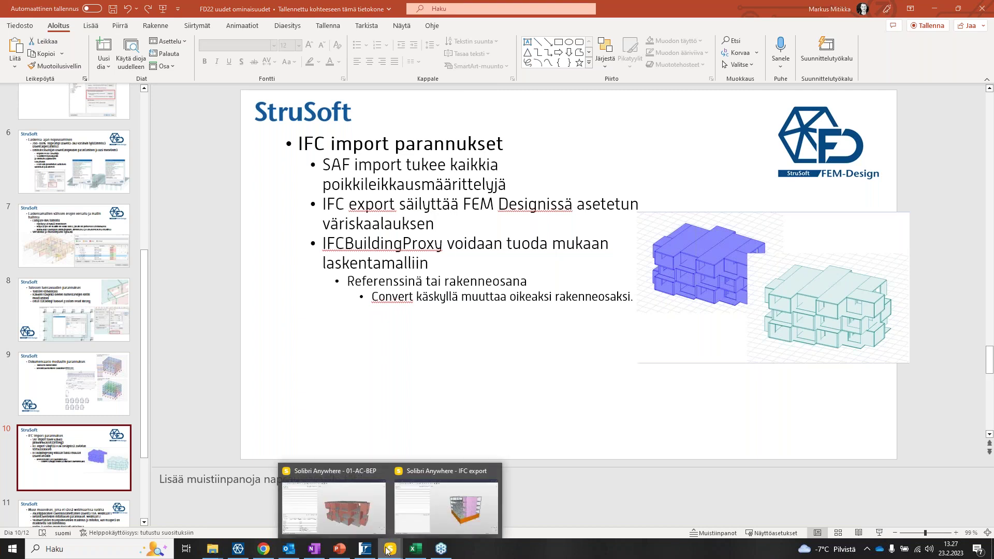
{"action": "left_click", "coordinate": [346, 510]}
{"action": "mouse_move", "coordinate": [625, 260]}
{"action": "left_mouse_down"}
{"action": "mouse_move", "coordinate": [513, 244]}
{"action": "mouse_move", "coordinate": [526, 259]}
{"action": "left_mouse_up"}
{"action": "left_click", "coordinate": [504, 252]}
{"action": "scroll", "coordinate": [248, 432], "scroll_direction": "up", "scroll_amount": 5}
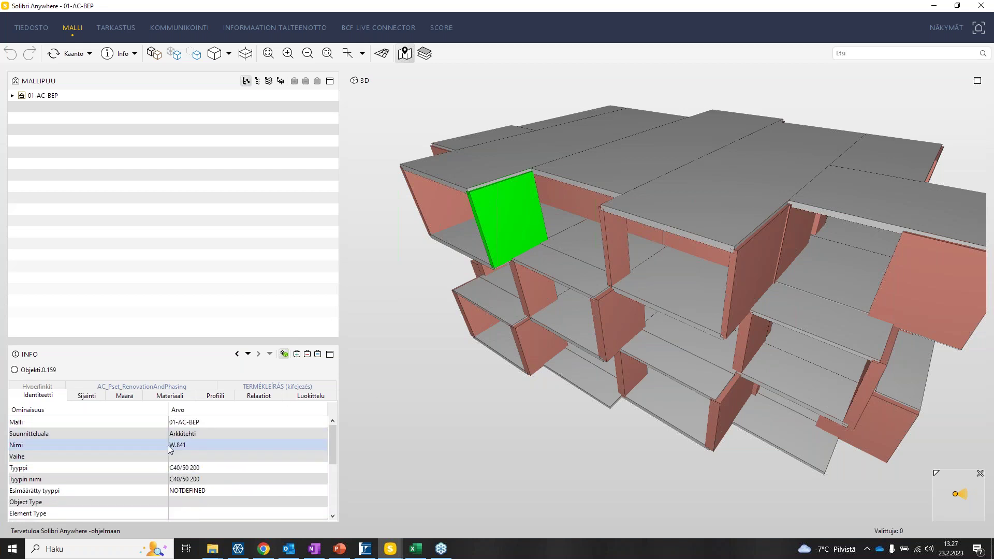
{"action": "scroll", "coordinate": [188, 447], "scroll_direction": "down", "scroll_amount": 8}
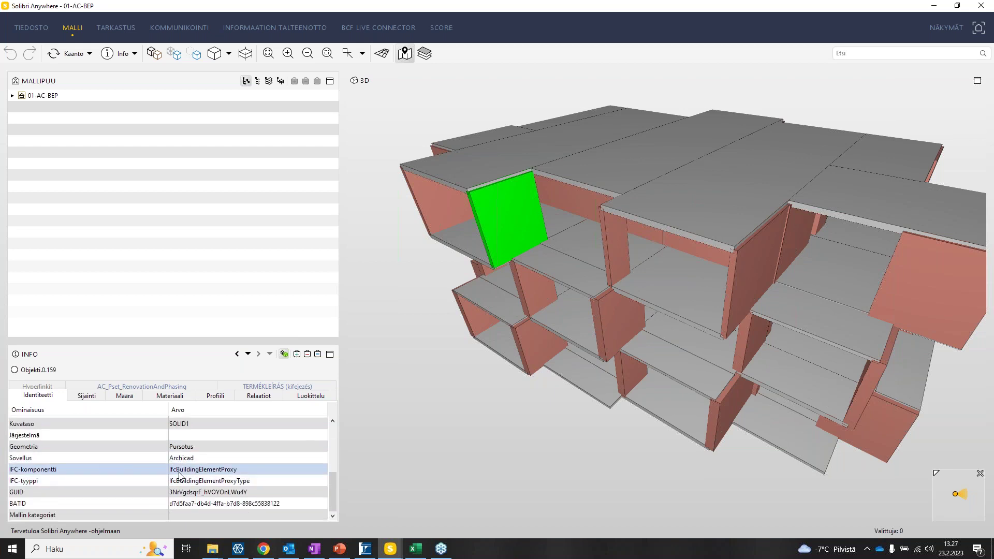
Check the IFC component type of a floor slab in the 01-AC-BEP model, then clear the selection.
{"action": "left_click", "coordinate": [562, 268]}
{"action": "scroll", "coordinate": [198, 473], "scroll_direction": "up", "scroll_amount": 8}
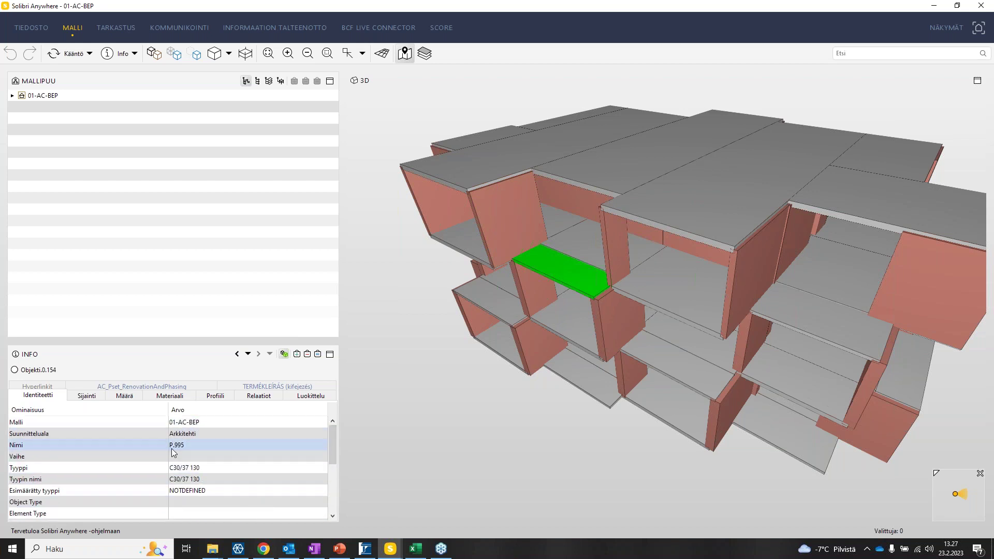
{"action": "scroll", "coordinate": [223, 477], "scroll_direction": "down", "scroll_amount": 8}
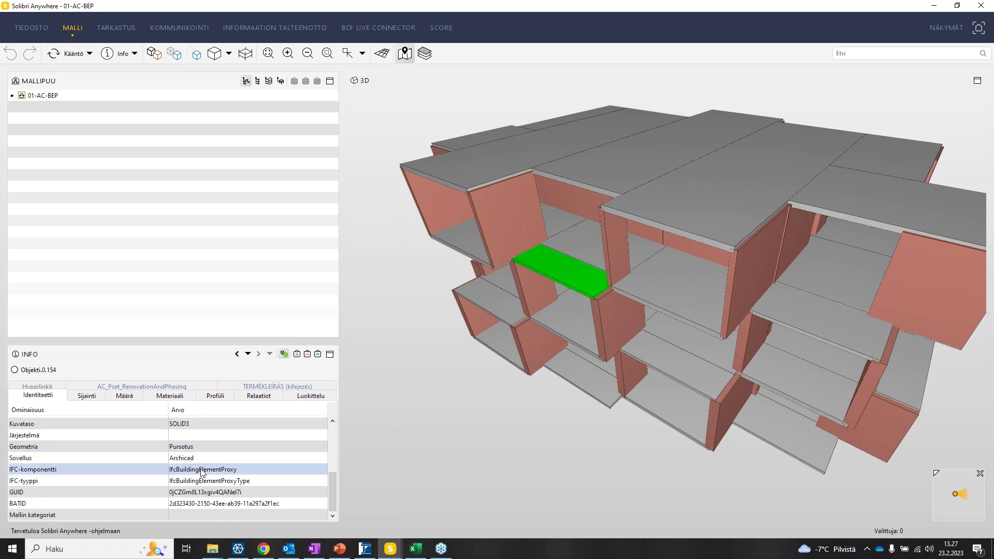
{"action": "left_click", "coordinate": [523, 439]}
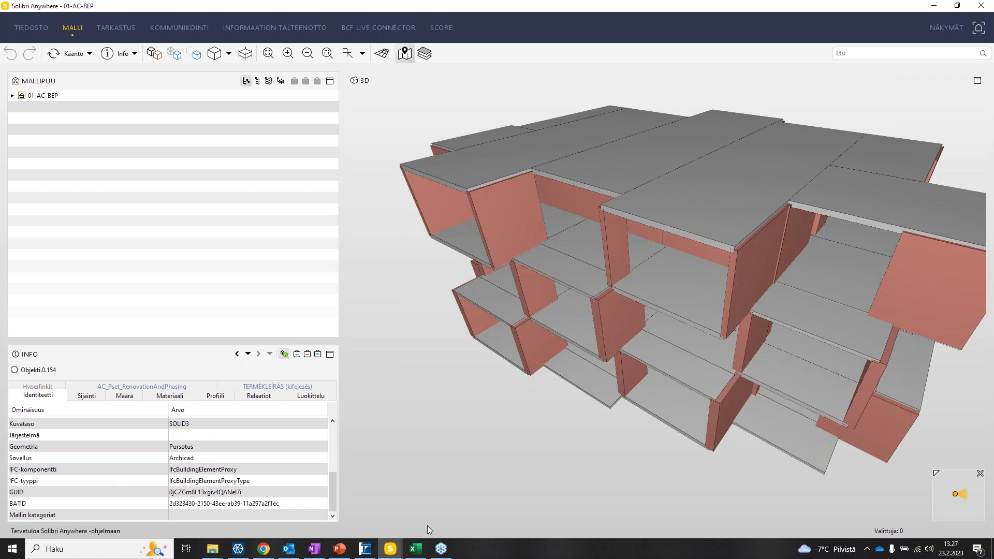
Switch to FEM-Design and open the IFC file 01-AC-BEP from the folder above Demomallit, without saving the current drawing.
{"action": "left_click", "coordinate": [365, 549]}
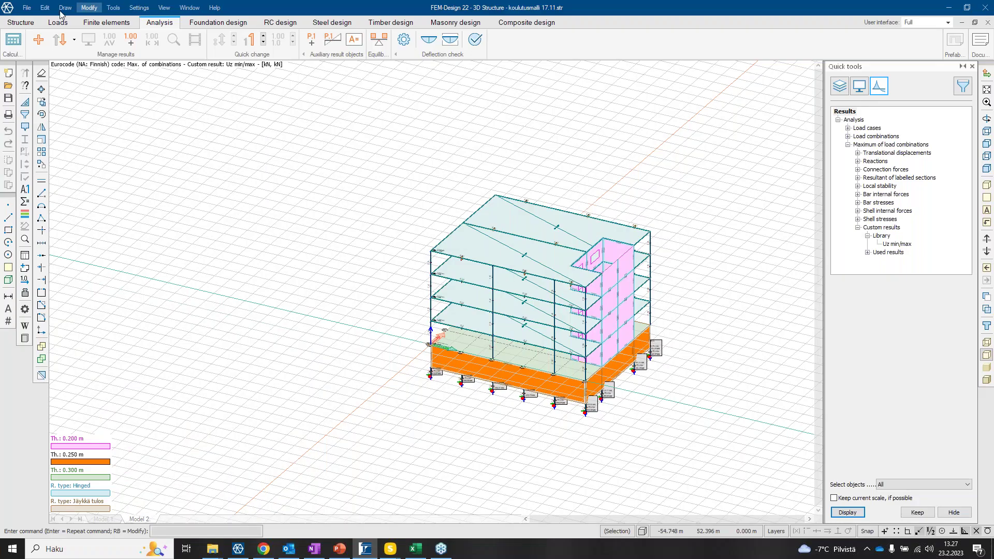
{"action": "left_click", "coordinate": [26, 8]}
{"action": "left_click", "coordinate": [46, 31]}
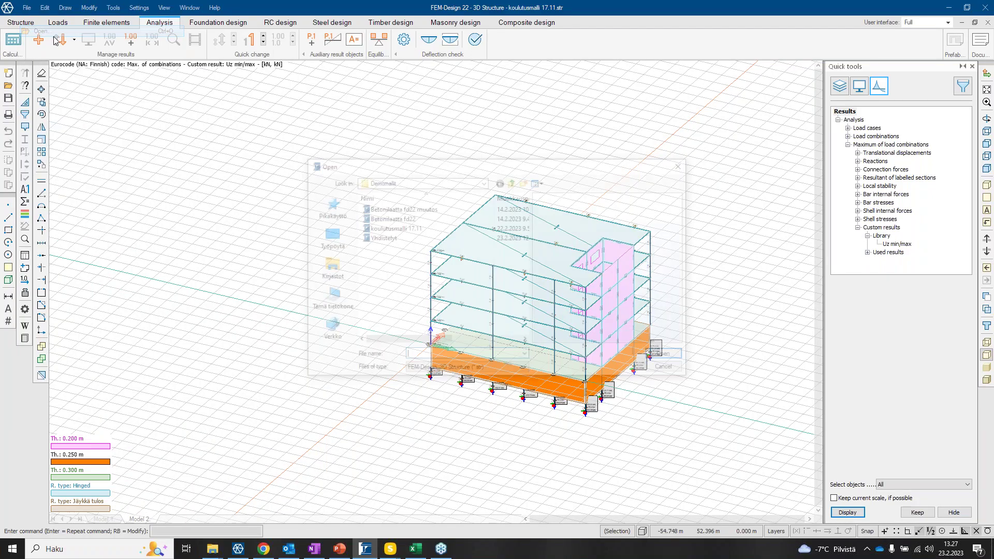
{"action": "left_click", "coordinate": [502, 370]}
{"action": "left_click", "coordinate": [466, 432]}
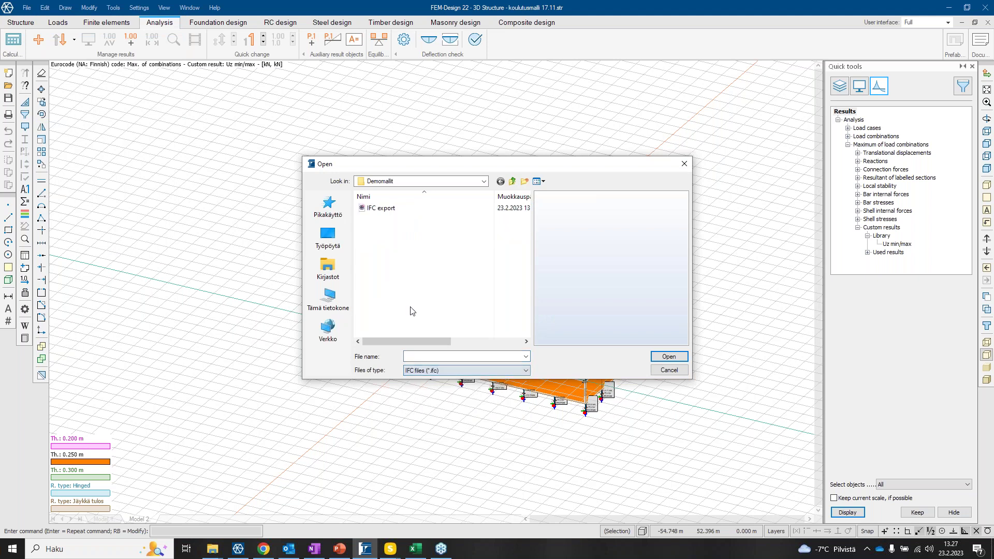
{"action": "left_click", "coordinate": [381, 209]}
{"action": "left_click", "coordinate": [512, 181]}
{"action": "left_click", "coordinate": [410, 217]}
{"action": "left_click", "coordinate": [670, 356]}
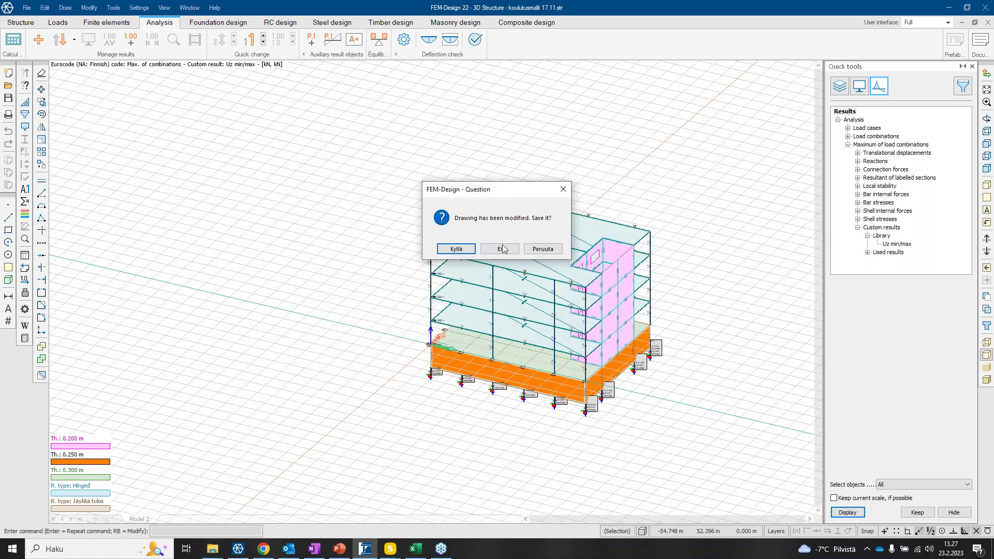
{"action": "left_click", "coordinate": [502, 249]}
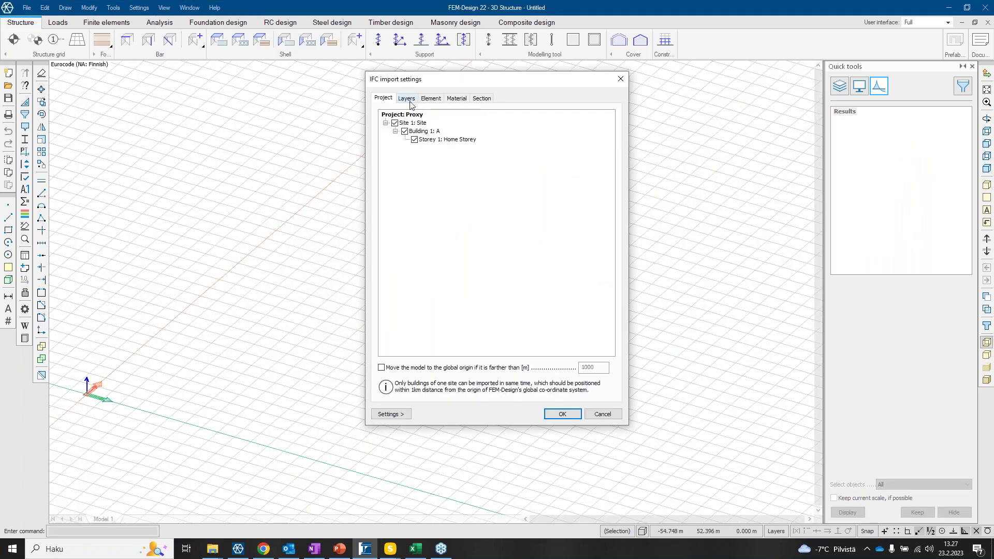
Import the IfcBuildingElementProxy elements as Plate objects, accept the IFC import settings, and close the messages.
{"action": "left_click", "coordinate": [409, 101]}
{"action": "left_click", "coordinate": [425, 99]}
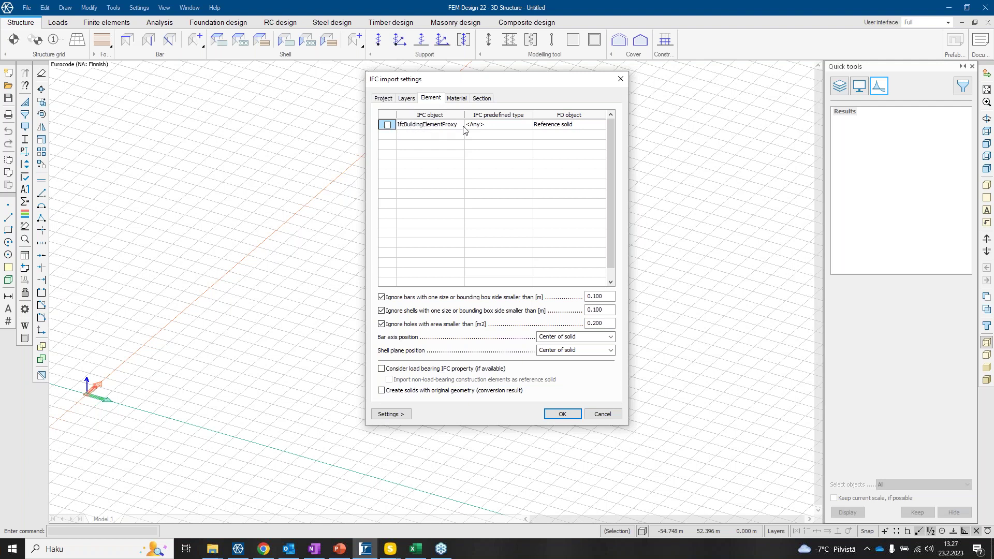
{"action": "left_click", "coordinate": [388, 125]}
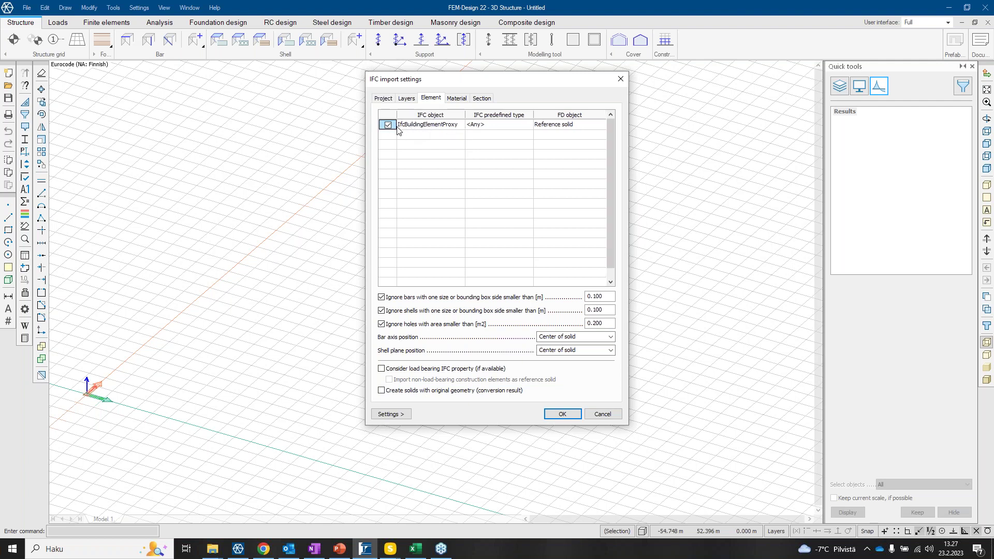
{"action": "left_click", "coordinate": [559, 129]}
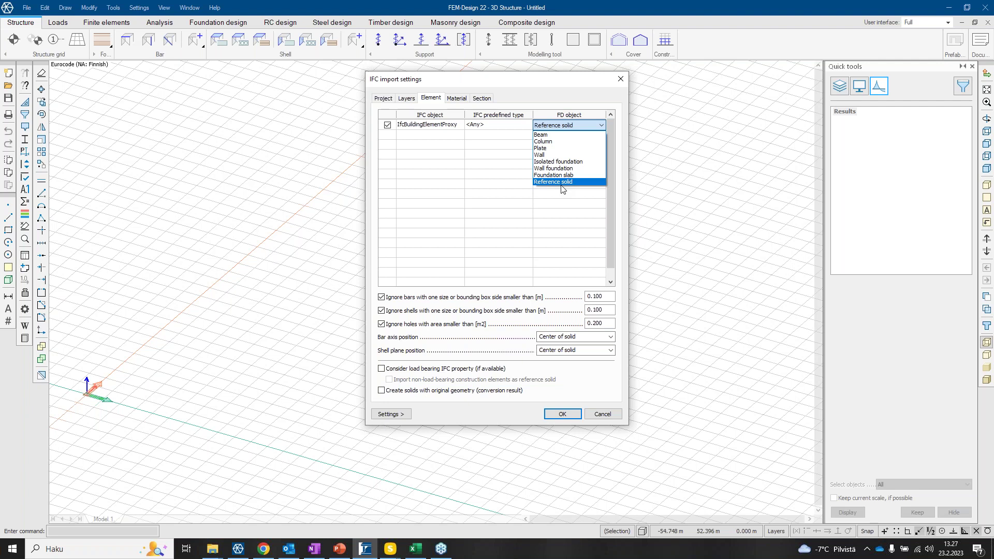
{"action": "left_click", "coordinate": [541, 148]}
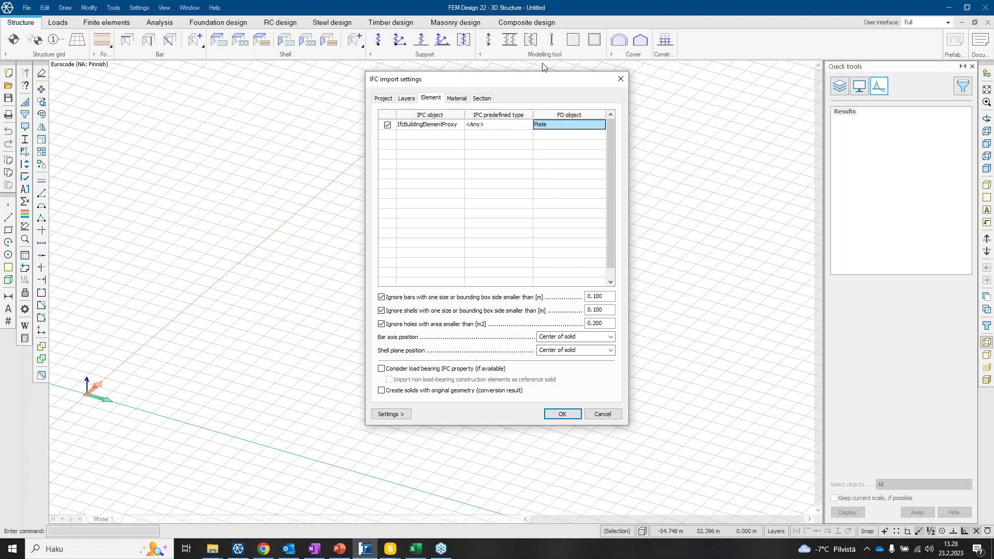
{"action": "left_click_drag", "start_coordinate": [551, 85], "coordinate": [636, 109]}
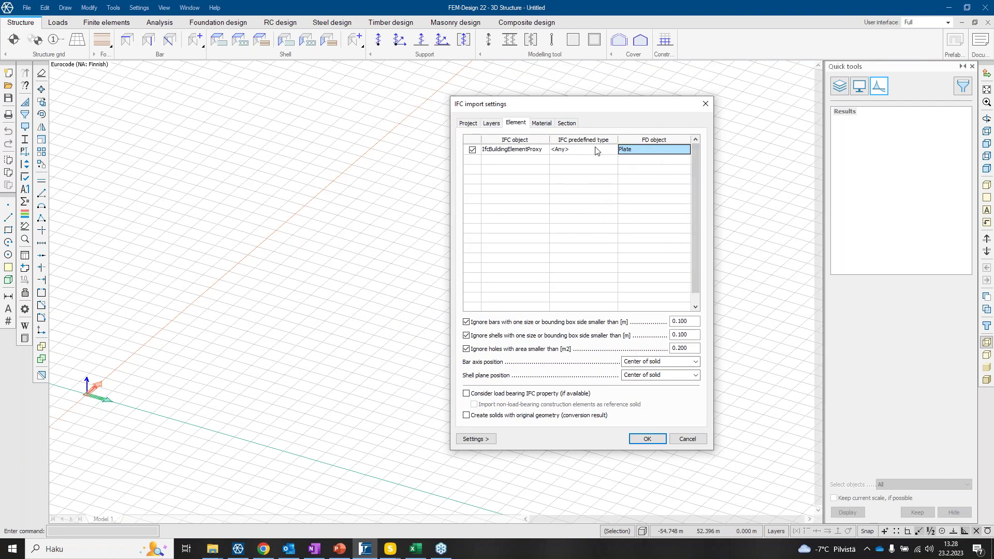
{"action": "left_click", "coordinate": [644, 438]}
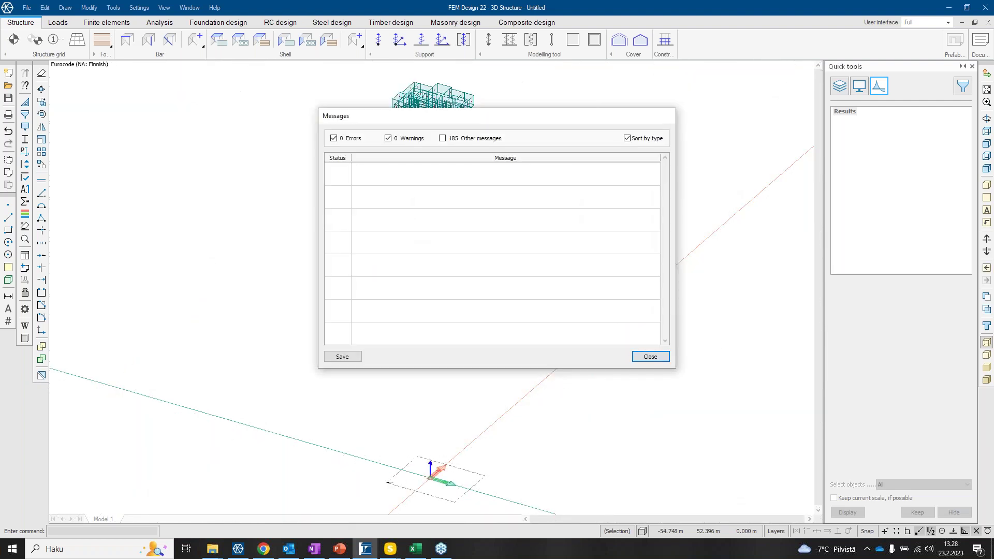
{"action": "left_click", "coordinate": [642, 357]}
Convert the vertical plates on all three storeys of the imported building into plane walls, selecting them storey by storey in side view.
{"action": "middle_click_drag", "start_coordinate": [407, 147], "coordinate": [418, 244]}
{"action": "left_click_drag", "start_coordinate": [663, 458], "coordinate": [534, 260]}
{"action": "scroll", "coordinate": [490, 206], "scroll_direction": "up", "scroll_amount": 3}
{"action": "middle_click_drag", "start_coordinate": [435, 210], "coordinate": [433, 247], "text": "shift"}
{"action": "scroll", "coordinate": [392, 149], "scroll_direction": "up", "scroll_amount": 2}
{"action": "scroll", "coordinate": [433, 248], "scroll_direction": "up", "scroll_amount": 1}
{"action": "middle_click_drag", "start_coordinate": [455, 293], "coordinate": [548, 306], "text": "shift"}
{"action": "scroll", "coordinate": [497, 217], "scroll_direction": "down", "scroll_amount": 4}
{"action": "scroll", "coordinate": [466, 324], "scroll_direction": "down", "scroll_amount": 3}
{"action": "scroll", "coordinate": [519, 288], "scroll_direction": "up", "scroll_amount": 3}
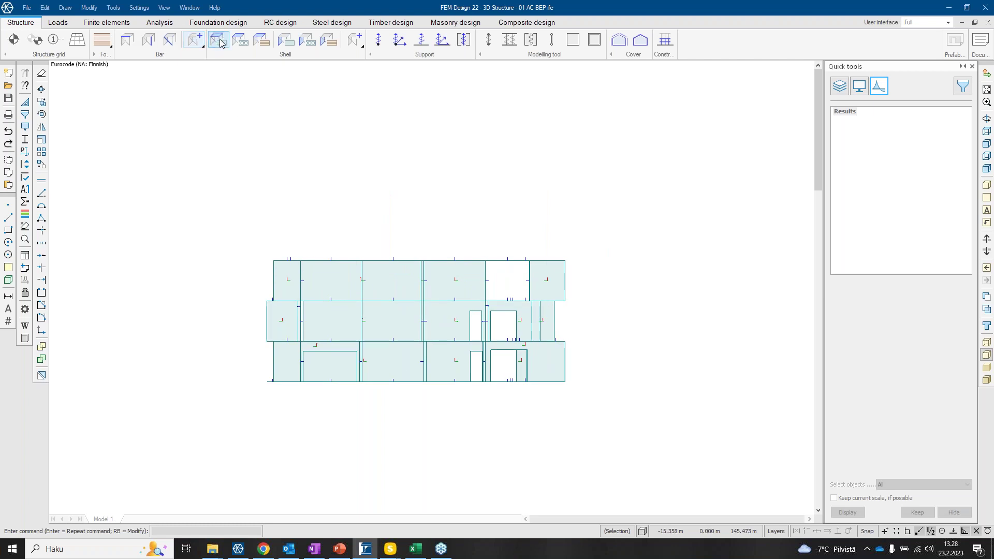
{"action": "left_click", "coordinate": [285, 45]}
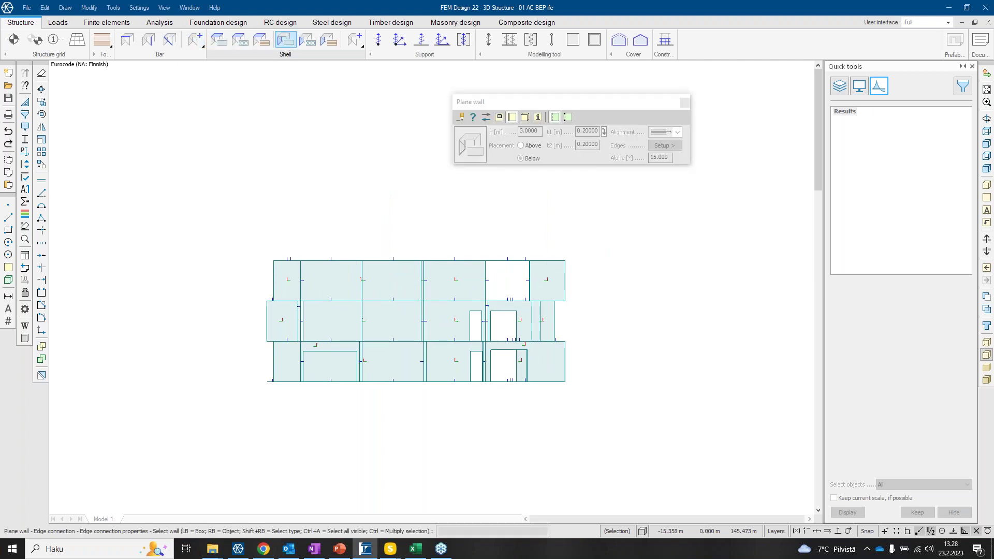
{"action": "left_click", "coordinate": [486, 117]}
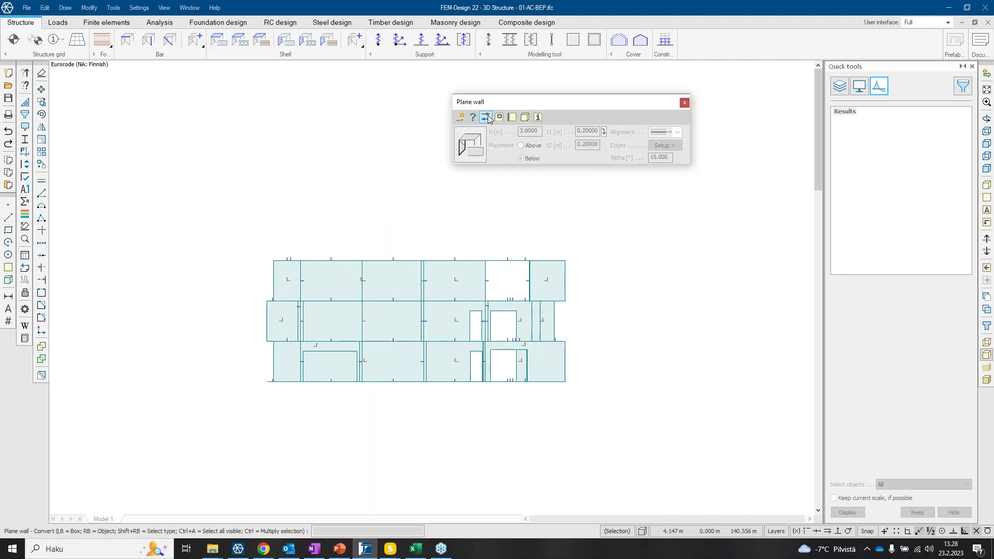
{"action": "left_click_drag", "start_coordinate": [591, 288], "coordinate": [246, 272]}
{"action": "left_click_drag", "start_coordinate": [588, 334], "coordinate": [242, 313]}
{"action": "left_click_drag", "start_coordinate": [591, 368], "coordinate": [241, 359]}
Convert a narrow top-storey wall piece near the building's edge into a column.
{"action": "middle_click_drag", "start_coordinate": [534, 369], "coordinate": [528, 405], "text": "shift"}
{"action": "left_click_drag", "start_coordinate": [526, 405], "coordinate": [445, 466]}
{"action": "scroll", "coordinate": [430, 373], "scroll_direction": "up", "scroll_amount": 5}
{"action": "middle_click_drag", "start_coordinate": [446, 463], "coordinate": [477, 388]}
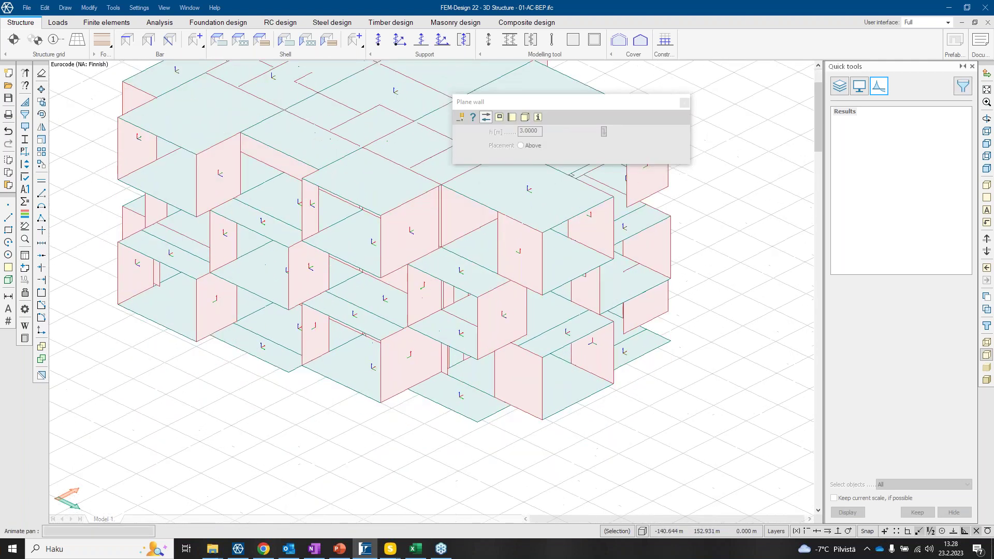
{"action": "scroll", "coordinate": [477, 388], "scroll_direction": "down", "scroll_amount": 1}
{"action": "left_click", "coordinate": [150, 40]}
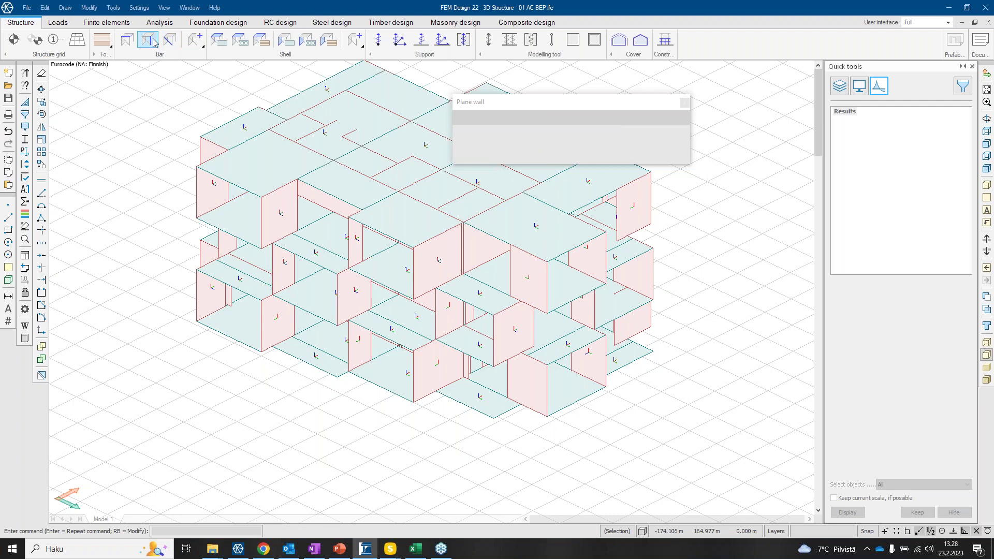
{"action": "left_click", "coordinate": [486, 119]}
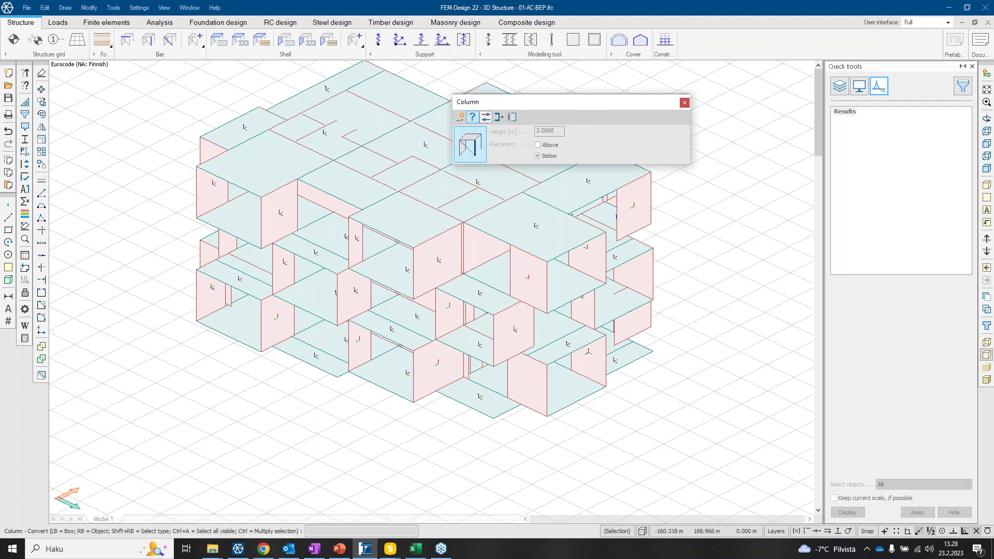
{"action": "middle_click_drag", "start_coordinate": [246, 384], "coordinate": [534, 309]}
{"action": "scroll", "coordinate": [533, 309], "scroll_direction": "down", "scroll_amount": 2}
{"action": "middle_click_drag", "start_coordinate": [576, 240], "coordinate": [229, 420], "text": "shift"}
{"action": "scroll", "coordinate": [481, 321], "scroll_direction": "up", "scroll_amount": 3}
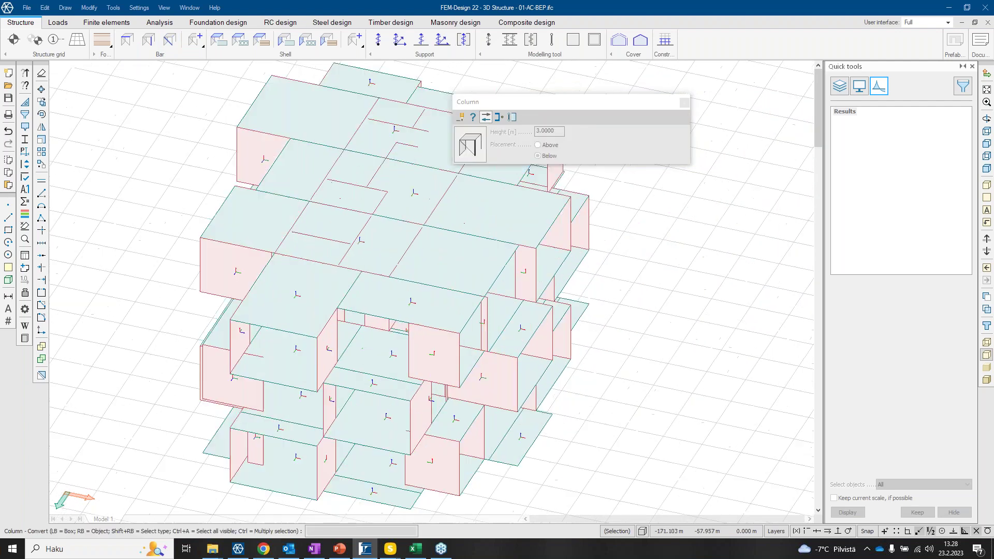
{"action": "right_click", "coordinate": [484, 321]}
Convert another narrow top-storey wall piece on the opposite side into a column, and display the model as shaded solids.
{"action": "scroll", "coordinate": [546, 362], "scroll_direction": "down", "scroll_amount": 2}
{"action": "middle_click_drag", "start_coordinate": [577, 365], "coordinate": [681, 389], "text": "shift"}
{"action": "scroll", "coordinate": [609, 428], "scroll_direction": "up", "scroll_amount": 3}
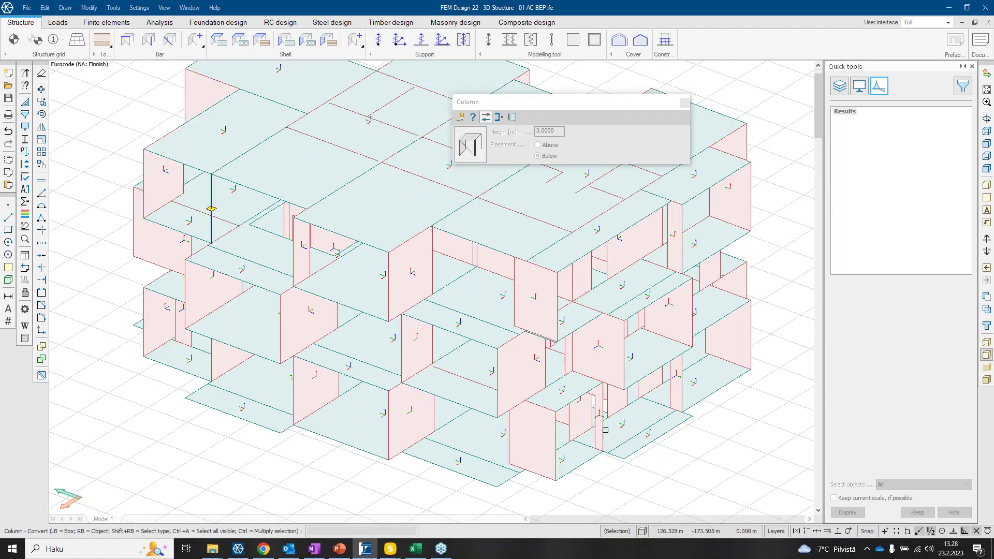
{"action": "right_click", "coordinate": [673, 244]}
{"action": "middle_click_drag", "start_coordinate": [675, 322], "coordinate": [632, 413]}
{"action": "left_click", "coordinate": [986, 325]}
{"action": "left_click", "coordinate": [986, 366]}
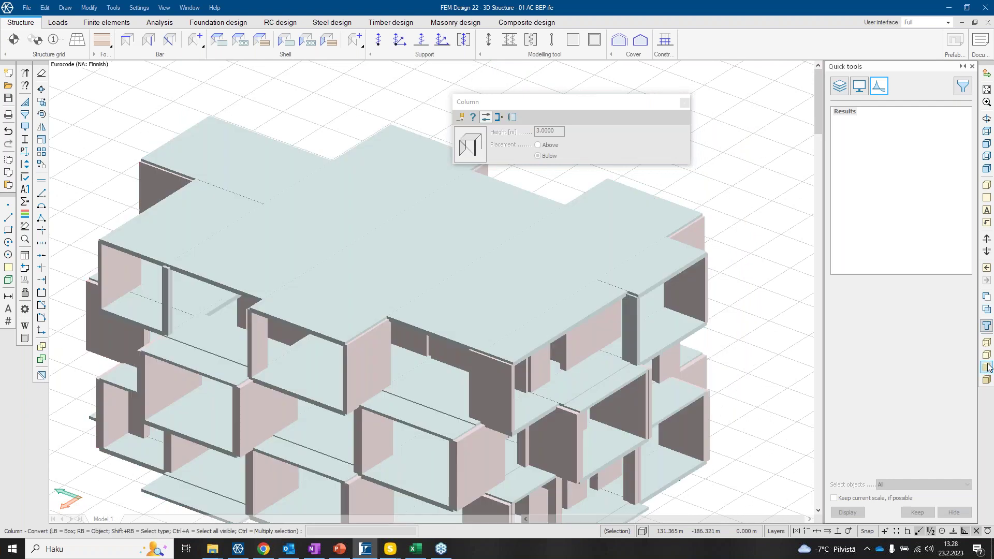
Switch the converted building from shaded solids to the lightly filled surface display with coloured outlines and columns as lines.
{"action": "scroll", "coordinate": [658, 356], "scroll_direction": "down", "scroll_amount": 2}
{"action": "middle_click_drag", "start_coordinate": [657, 356], "coordinate": [630, 305], "text": "shift"}
{"action": "middle_click_drag", "start_coordinate": [611, 171], "coordinate": [532, 356]}
{"action": "scroll", "coordinate": [539, 350], "scroll_direction": "up", "scroll_amount": 5}
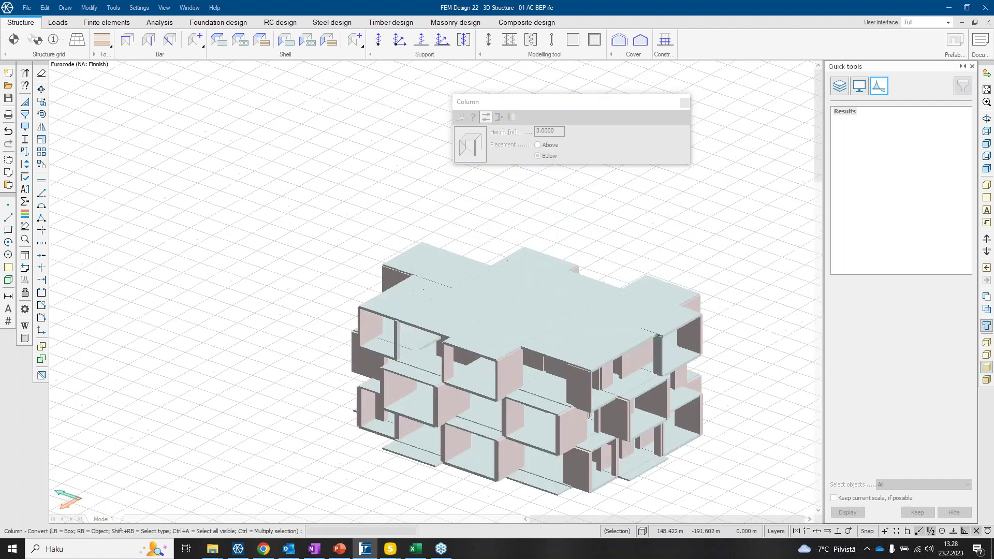
{"action": "scroll", "coordinate": [509, 406], "scroll_direction": "down", "scroll_amount": 1}
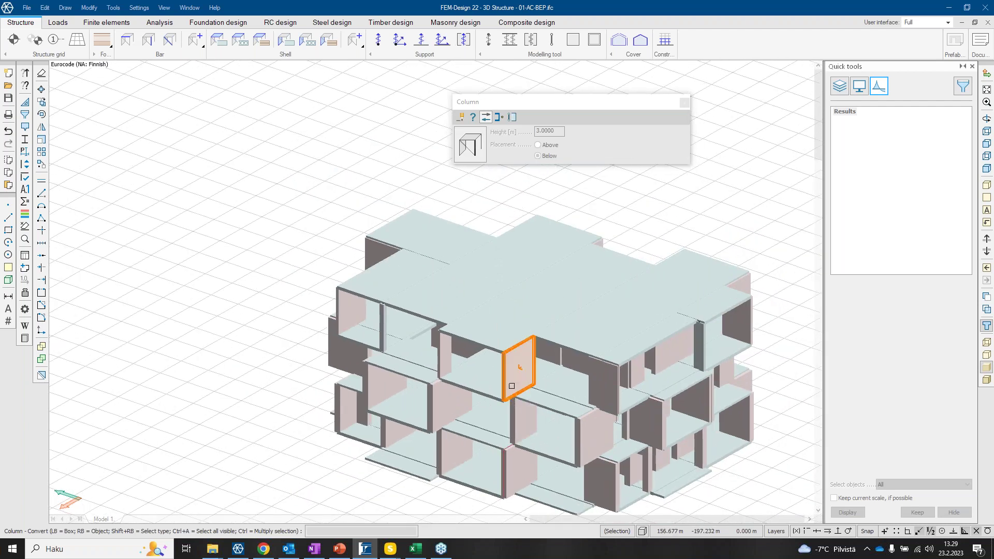
{"action": "scroll", "coordinate": [512, 386], "scroll_direction": "down", "scroll_amount": 3}
{"action": "middle_click_drag", "start_coordinate": [511, 385], "coordinate": [584, 332], "text": "shift"}
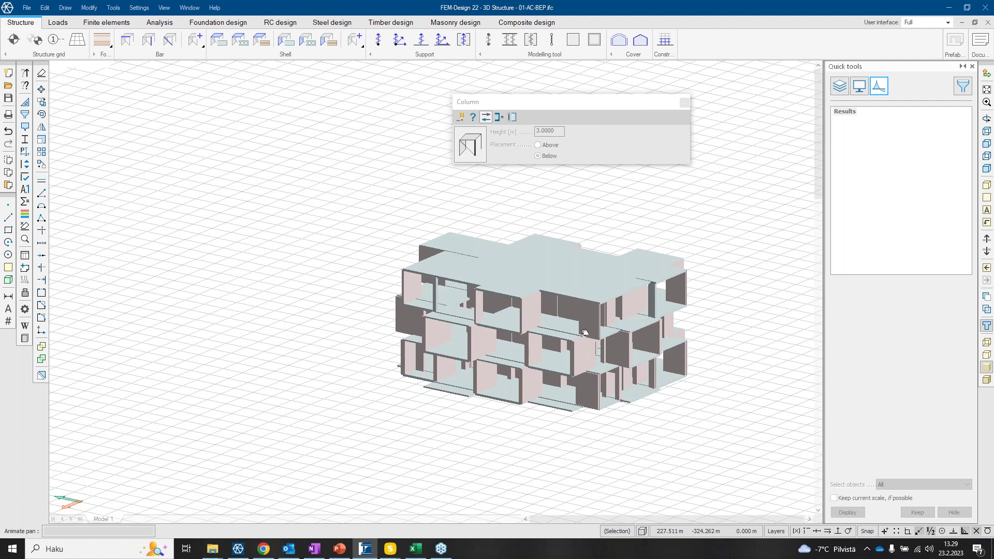
{"action": "left_click", "coordinate": [987, 343]}
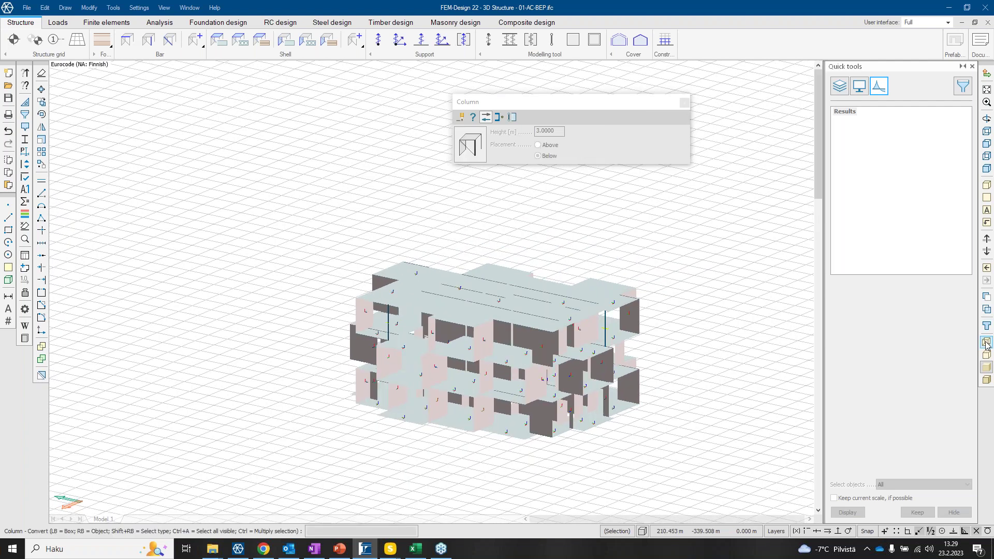
{"action": "left_click", "coordinate": [986, 343]}
{"action": "left_click", "coordinate": [987, 356]}
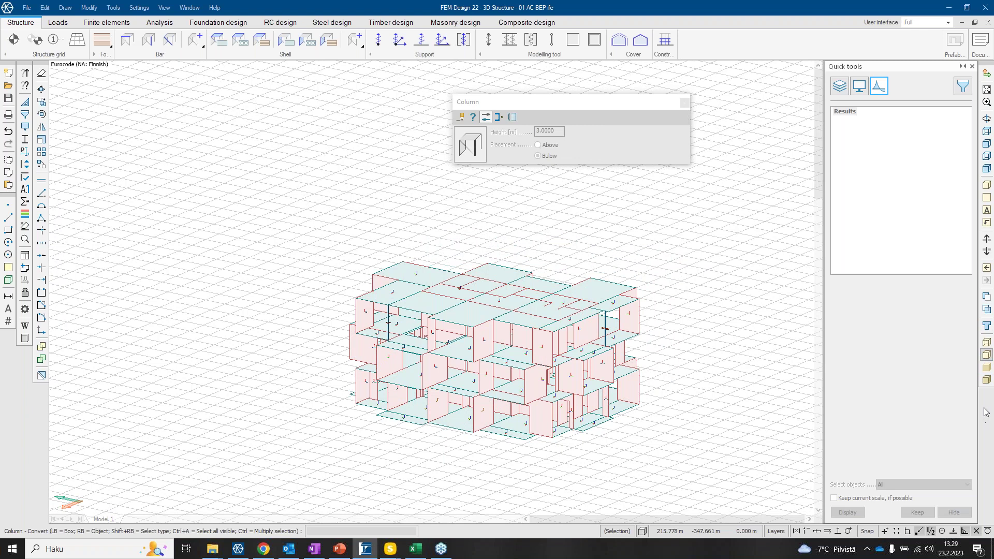
Switch to PowerPoint and show slide 11, listing the changes not covered in this webinar.
{"action": "left_click", "coordinate": [339, 549]}
{"action": "scroll", "coordinate": [75, 465], "scroll_direction": "down", "scroll_amount": 3}
{"action": "left_click", "coordinate": [75, 465]}
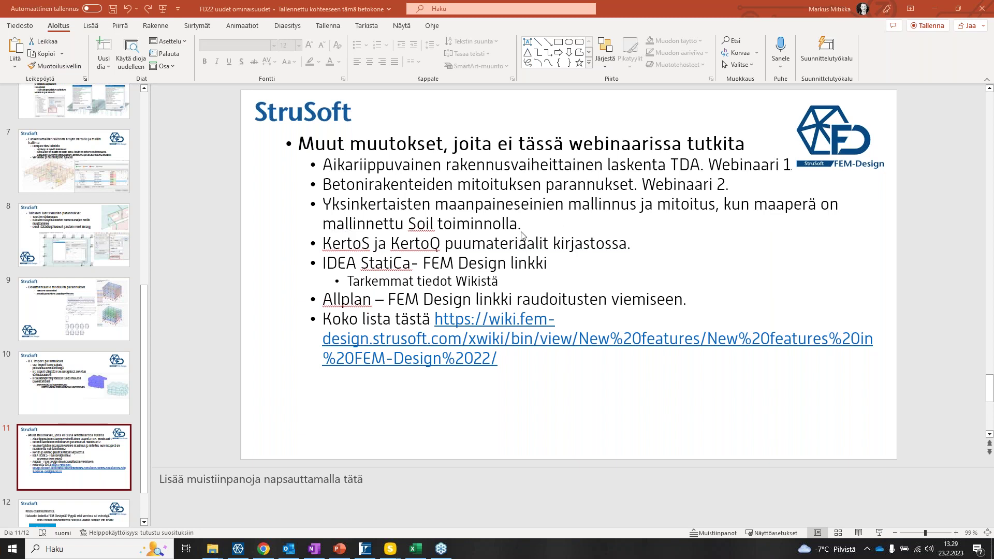
Switch to FEM-Design to look at the foundation and soil modelling tools, and return to the PowerPoint slide.
{"action": "left_click", "coordinate": [365, 548]}
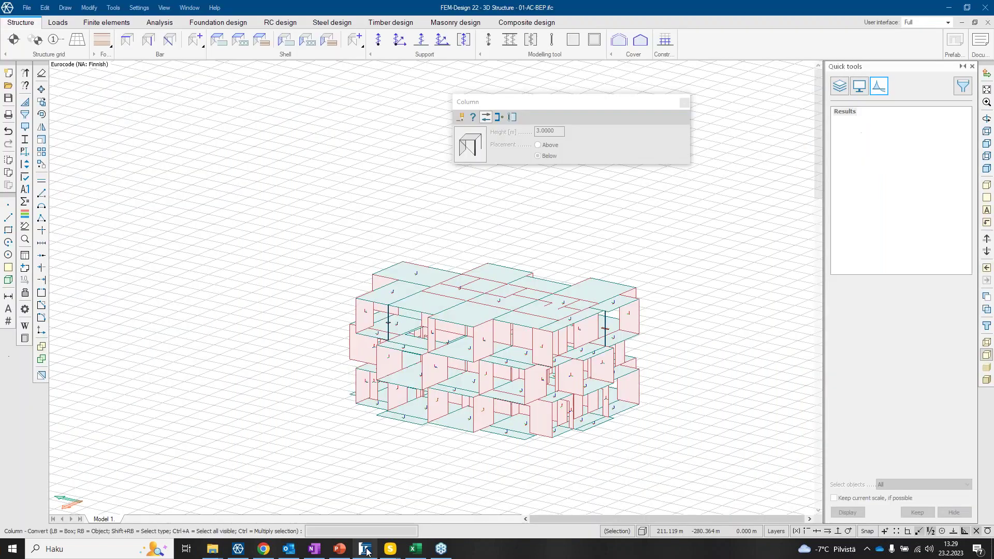
{"action": "left_click", "coordinate": [112, 47]}
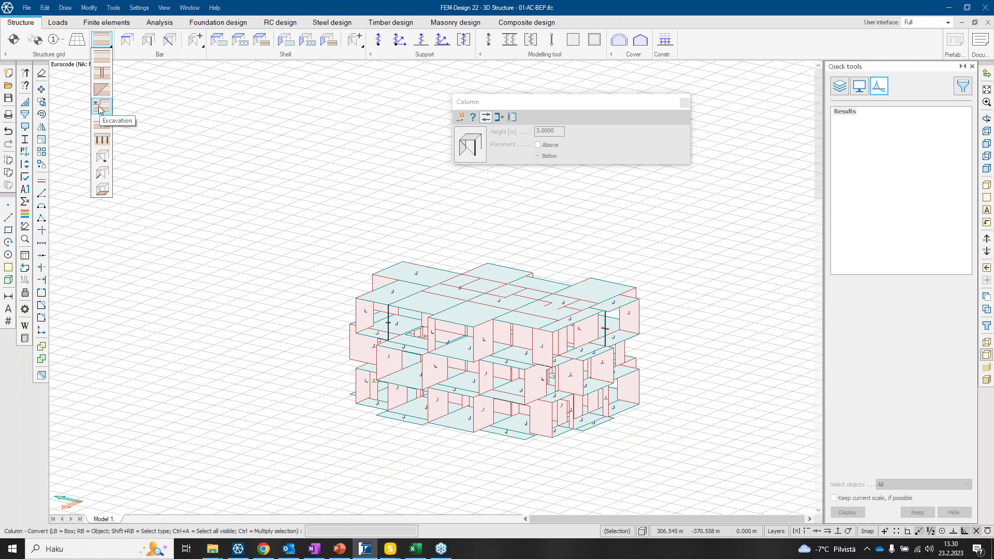
{"action": "left_click", "coordinate": [339, 549]}
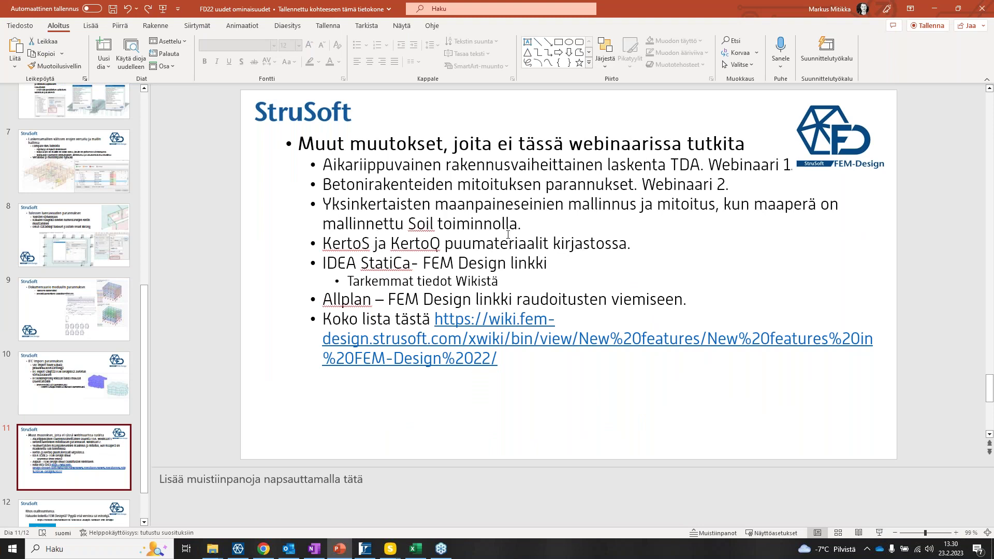
Switch to FEM-Design and view the KertoS timber material in the Beam default settings, closing them without applying changes.
{"action": "left_click", "coordinate": [365, 549]}
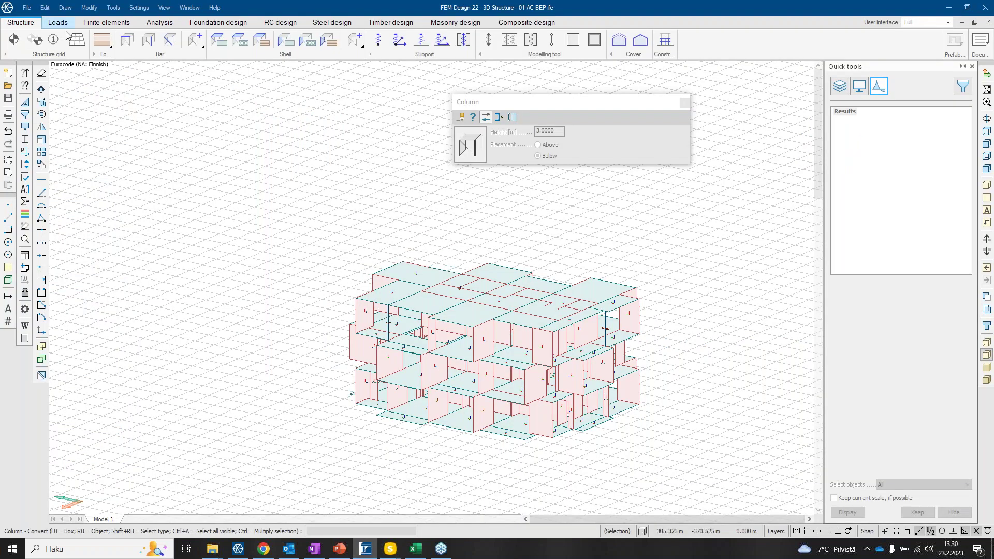
{"action": "left_click", "coordinate": [126, 39]}
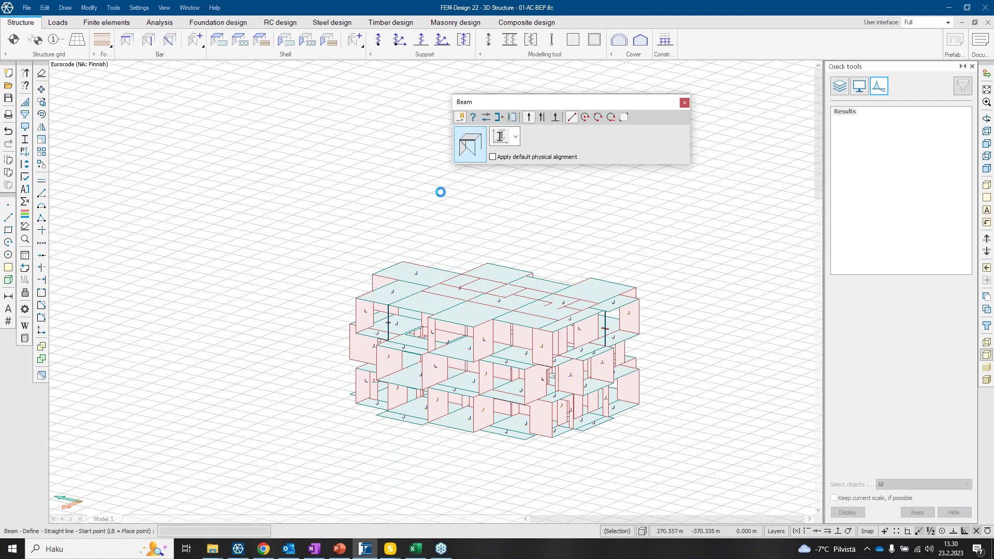
{"action": "scroll", "coordinate": [428, 259], "scroll_direction": "down", "scroll_amount": 15}
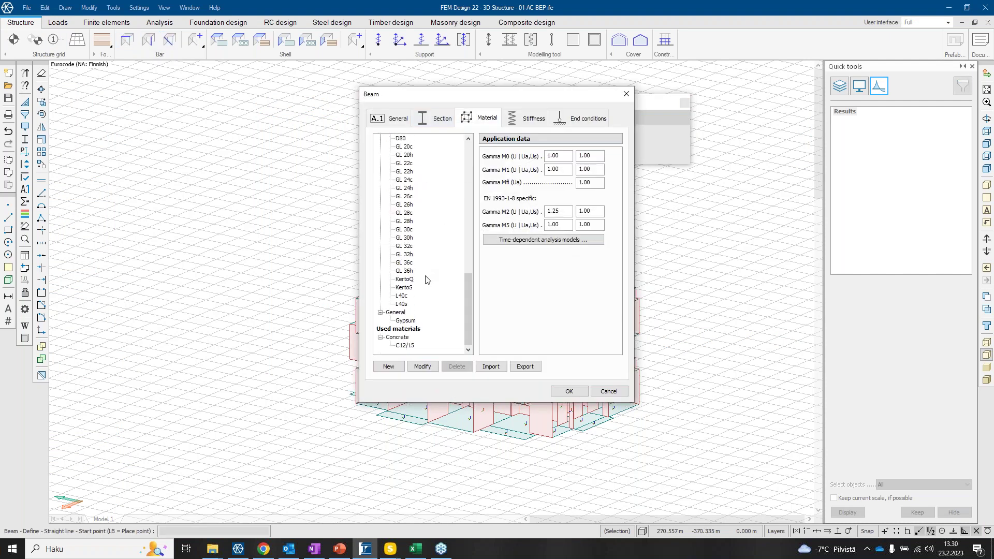
{"action": "left_click", "coordinate": [406, 288]}
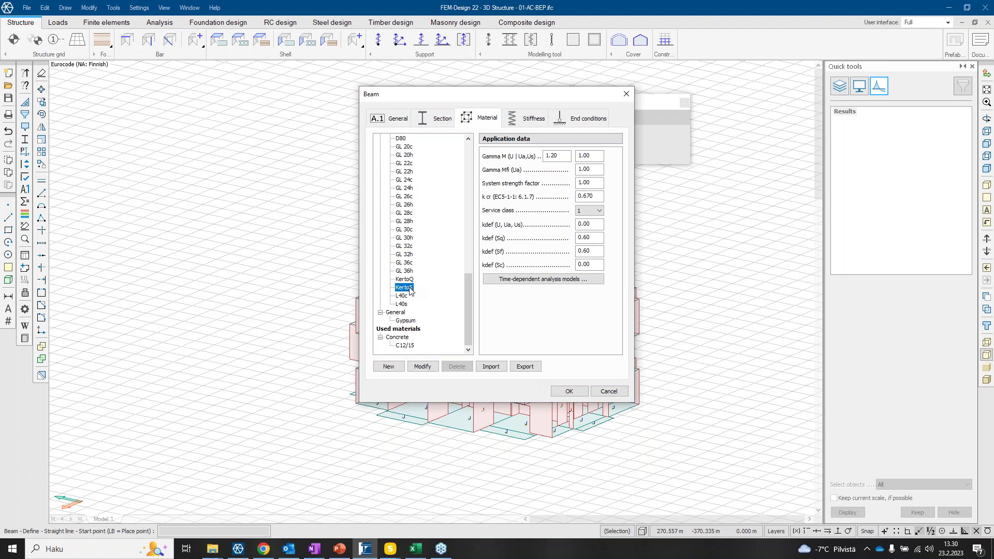
{"action": "scroll", "coordinate": [420, 232], "scroll_direction": "up", "scroll_amount": 10}
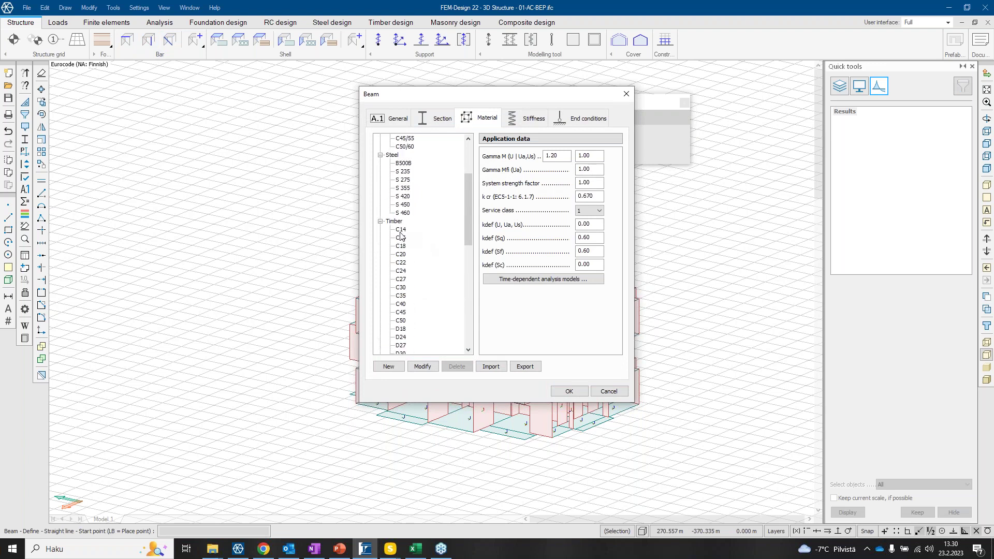
{"action": "left_click", "coordinate": [608, 391]}
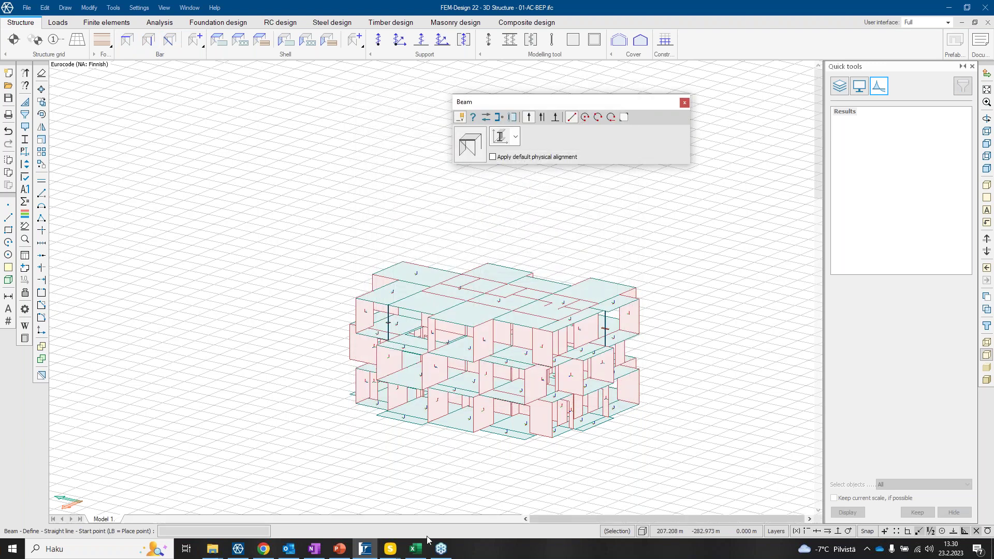
Go back to slide 11 in PowerPoint and bring up the New features in FEM-Design 22 wiki page in Chrome.
{"action": "left_click", "coordinate": [339, 549]}
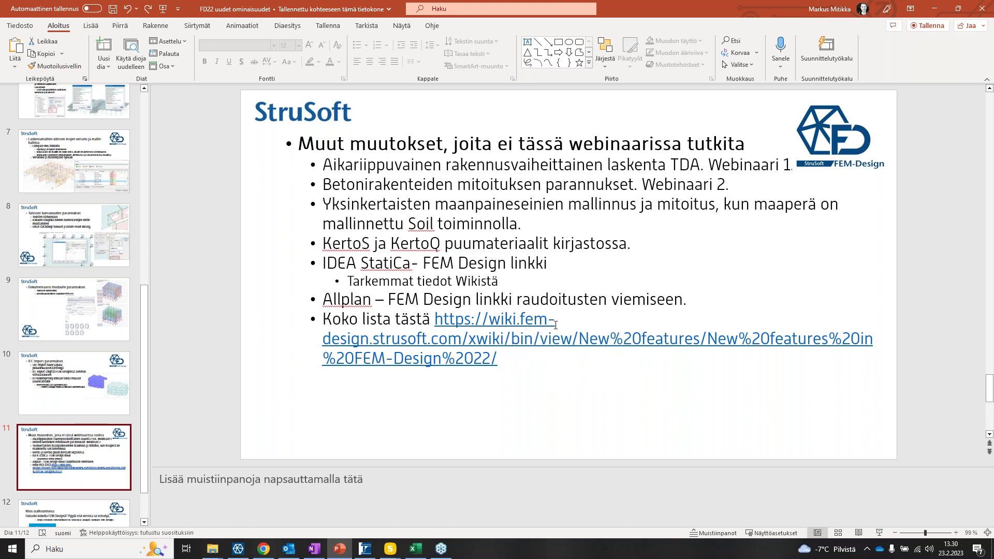
{"action": "mouse_move", "coordinate": [270, 550]}
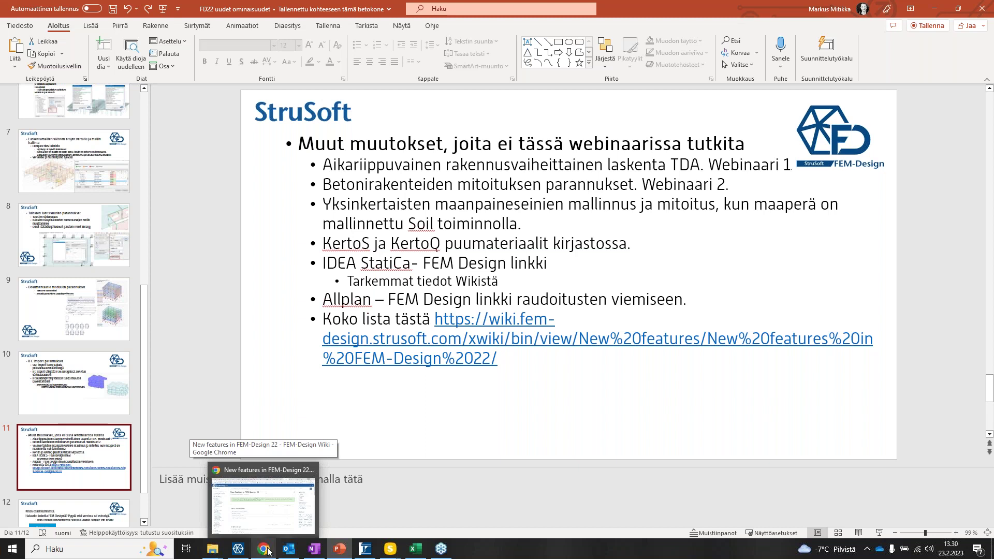
{"action": "left_click", "coordinate": [264, 548]}
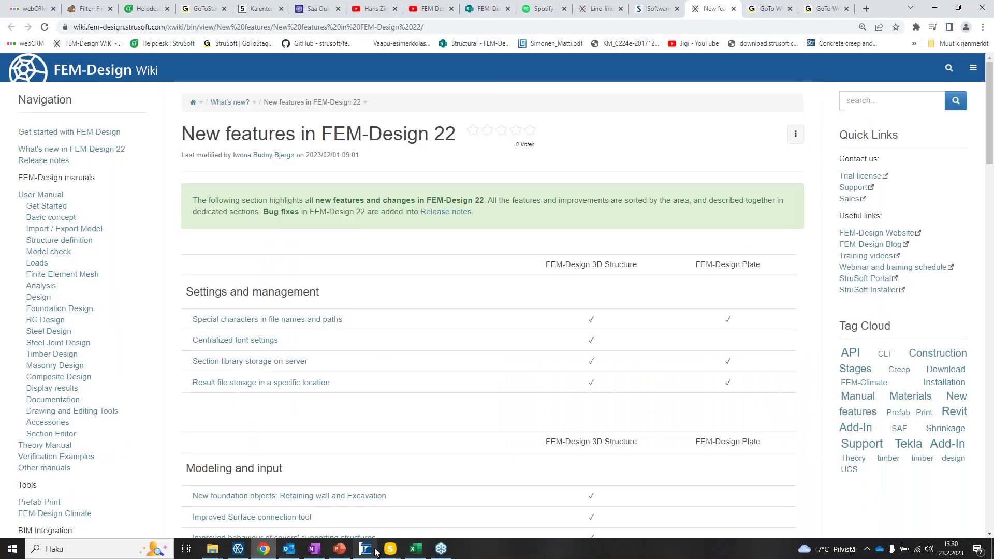
Switch to FEM-Design to look at the IDEA StatiCa and Allplan export options, and return to the PowerPoint slide.
{"action": "left_click", "coordinate": [365, 549]}
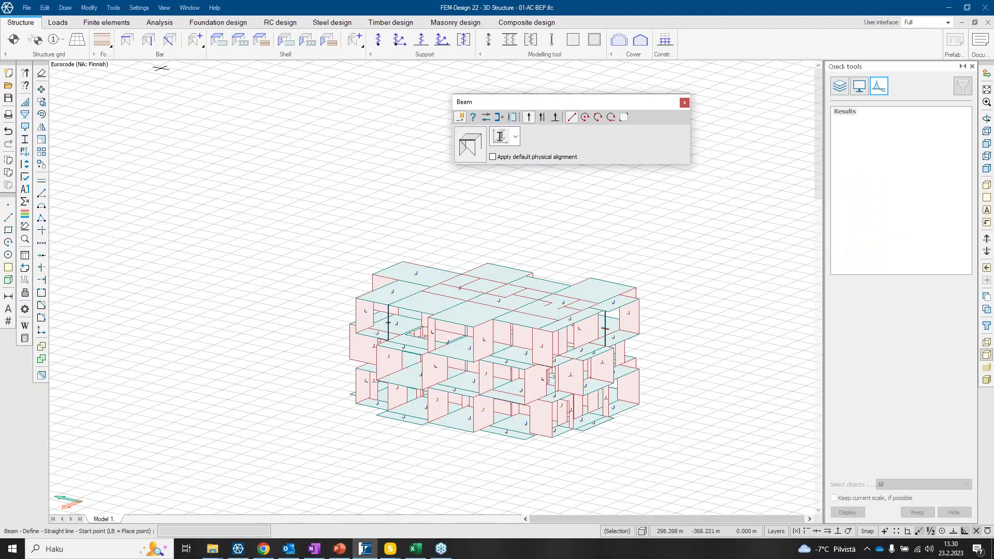
{"action": "left_click", "coordinate": [27, 7]}
{"action": "mouse_move", "coordinate": [59, 67]}
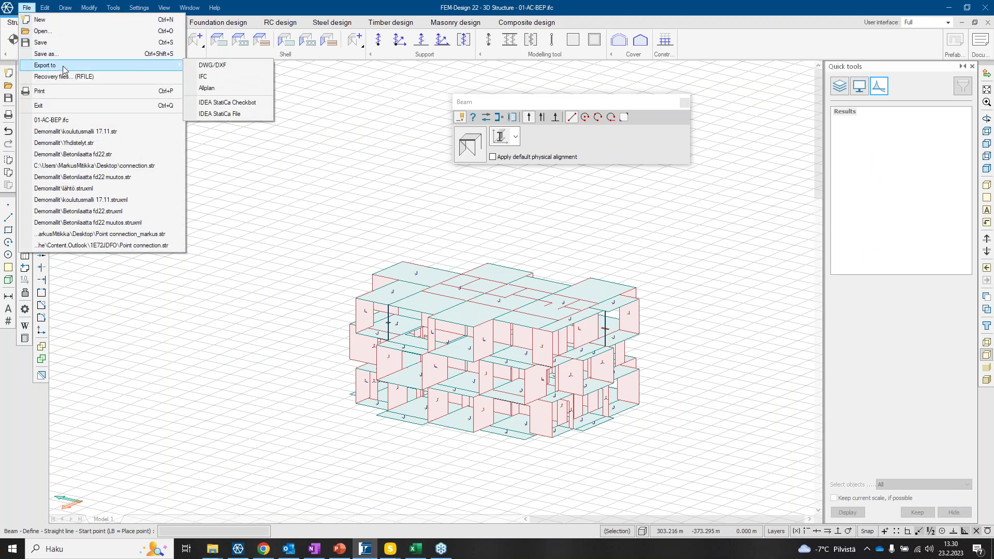
{"action": "left_click", "coordinate": [225, 116]}
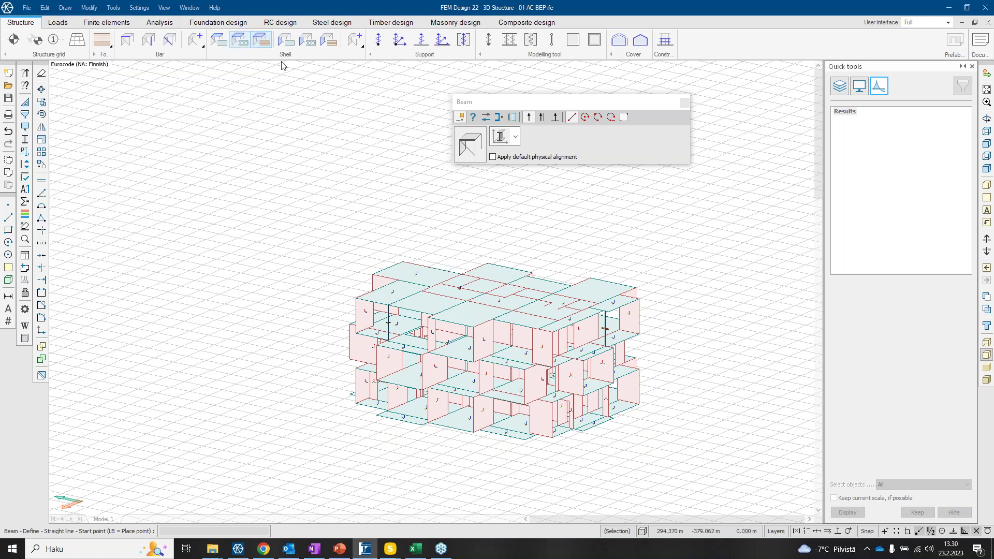
{"action": "left_click", "coordinate": [339, 548]}
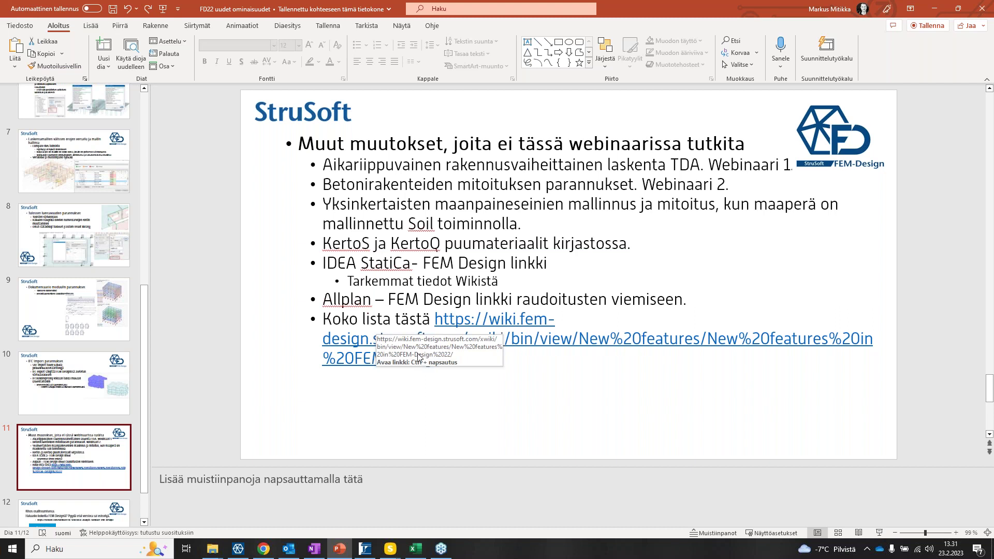
Switch to Chrome and look through the FEM-Design 22 new features list, from Settings and management to API and interoperability.
{"action": "left_click", "coordinate": [265, 550]}
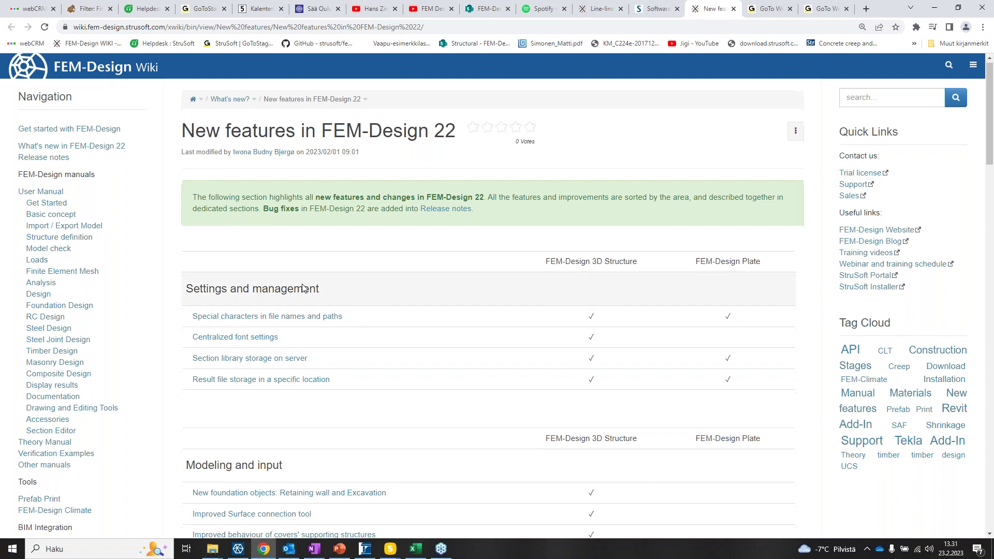
{"action": "scroll", "coordinate": [357, 238], "scroll_direction": "down", "scroll_amount": 3}
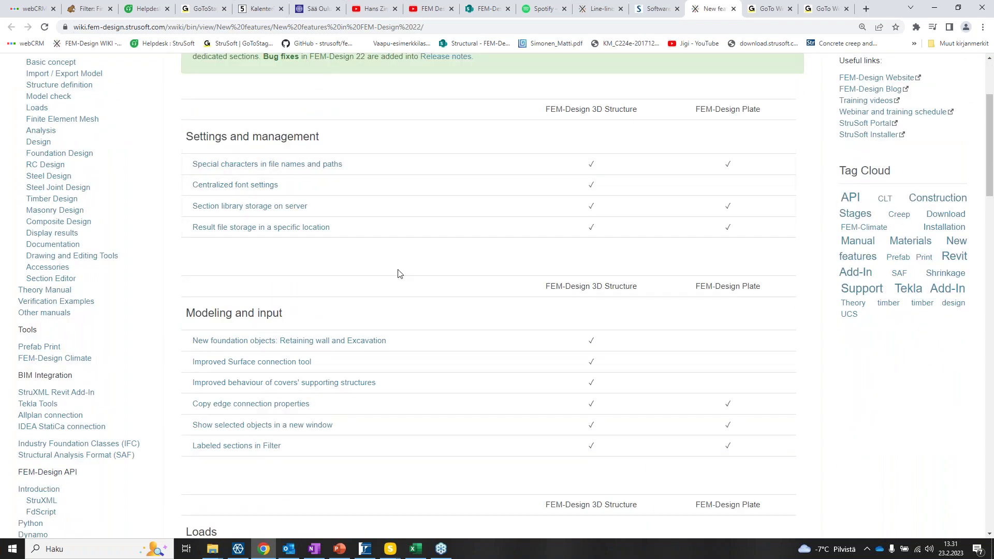
{"action": "scroll", "coordinate": [374, 241], "scroll_direction": "down", "scroll_amount": 1}
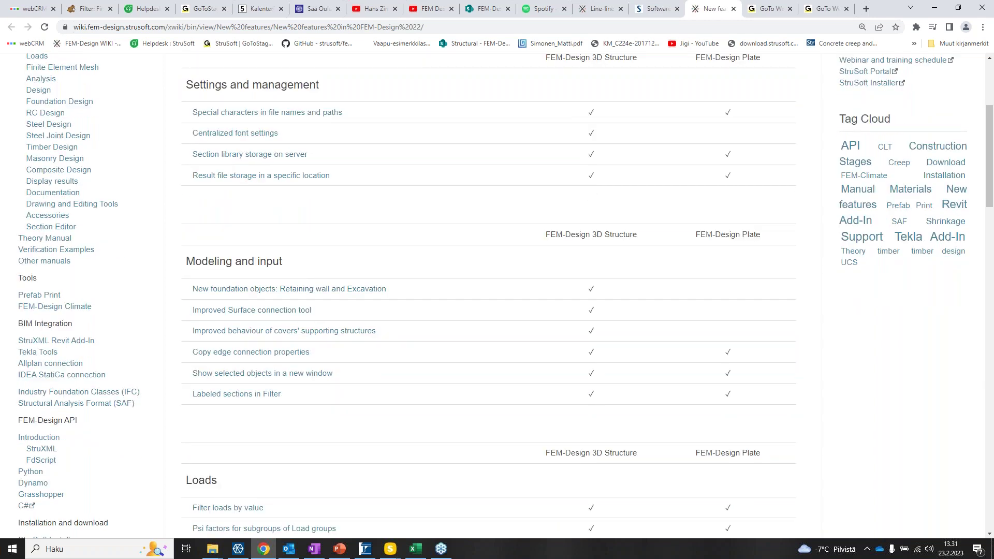
{"action": "scroll", "coordinate": [313, 315], "scroll_direction": "down", "scroll_amount": 4}
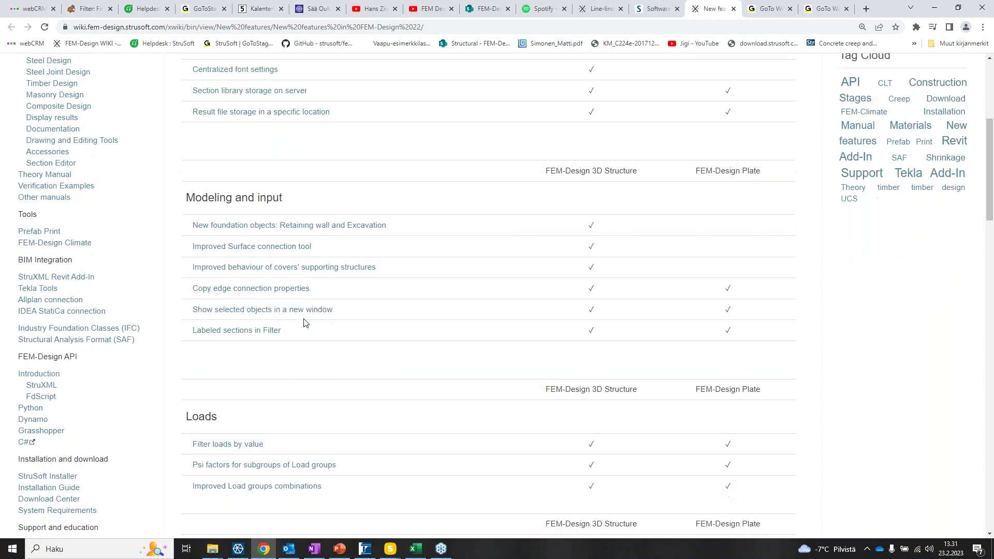
{"action": "scroll", "coordinate": [273, 290], "scroll_direction": "down", "scroll_amount": 2}
{"action": "scroll", "coordinate": [225, 288], "scroll_direction": "down", "scroll_amount": 3}
{"action": "scroll", "coordinate": [231, 291], "scroll_direction": "down", "scroll_amount": 6}
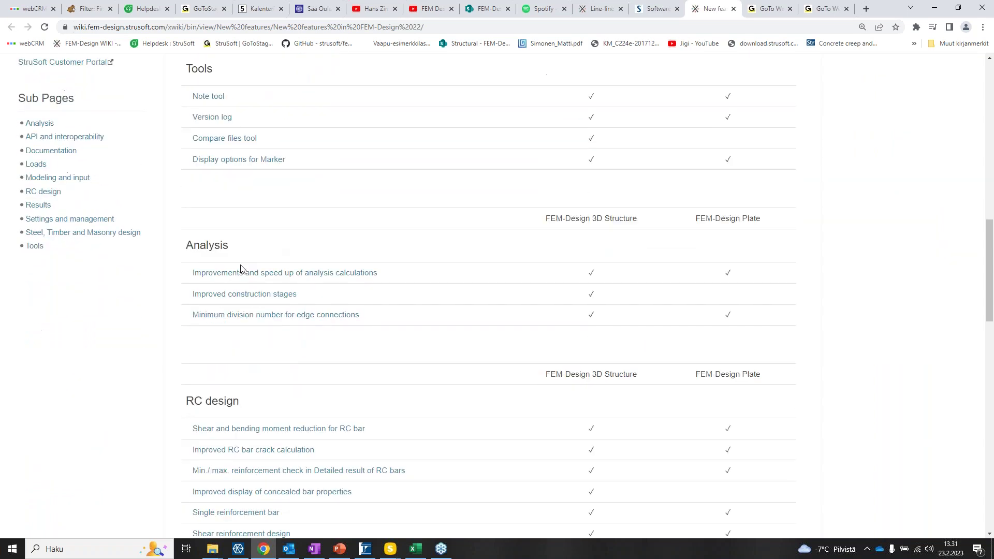
{"action": "scroll", "coordinate": [256, 306], "scroll_direction": "down", "scroll_amount": 8}
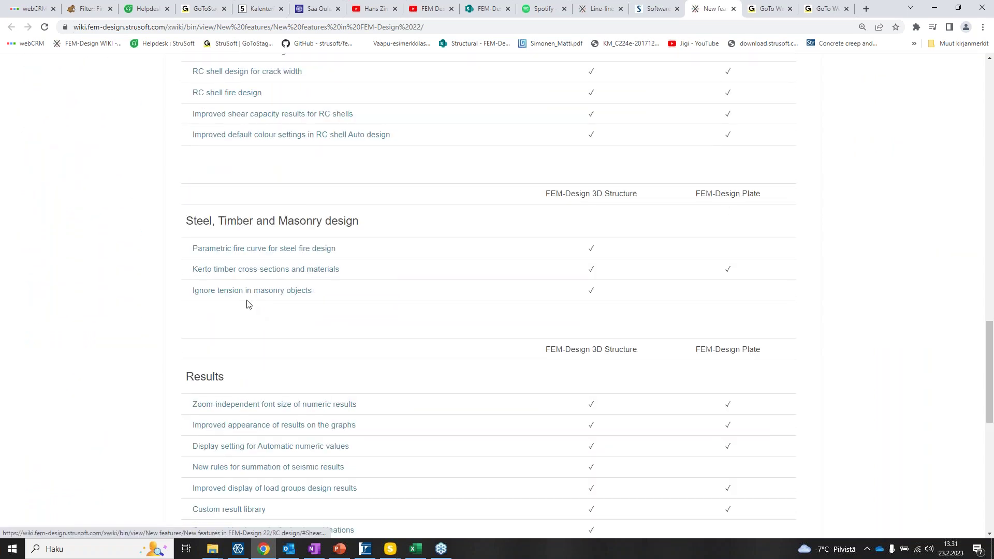
{"action": "scroll", "coordinate": [256, 309], "scroll_direction": "down", "scroll_amount": 7}
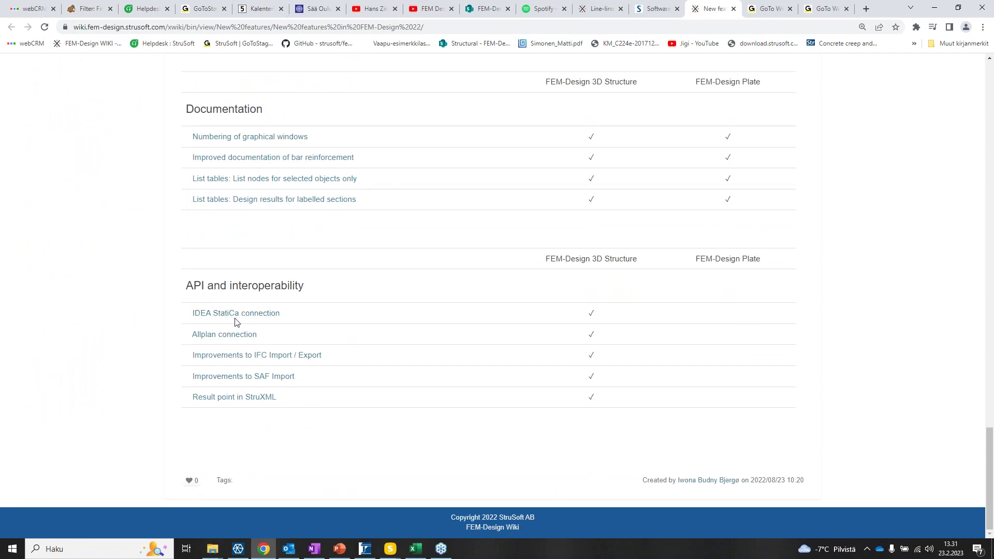
Return to the PowerPoint presentation and show closing slide 12 about requesting a trial version or demo.
{"action": "left_click", "coordinate": [936, 10]}
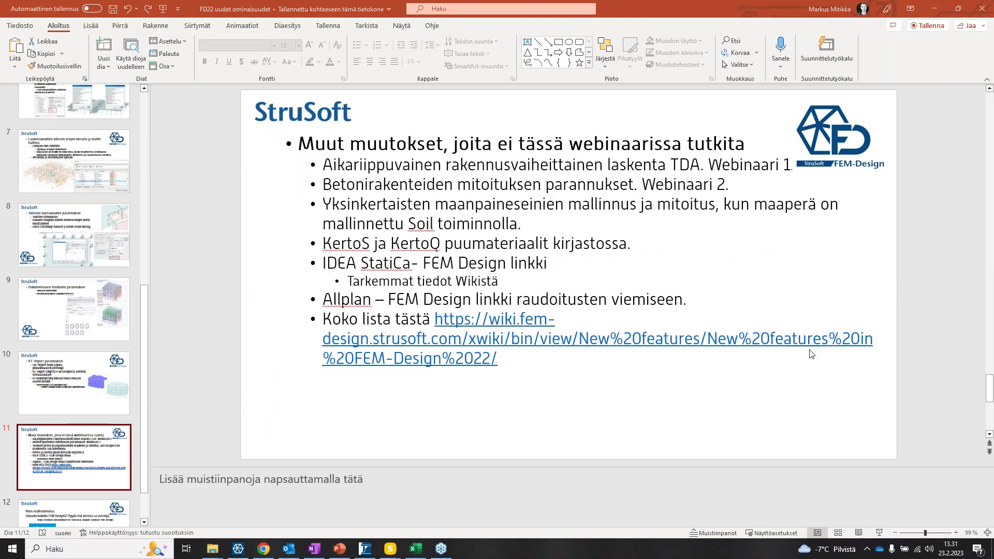
{"action": "scroll", "coordinate": [73, 362], "scroll_direction": "down", "scroll_amount": 1}
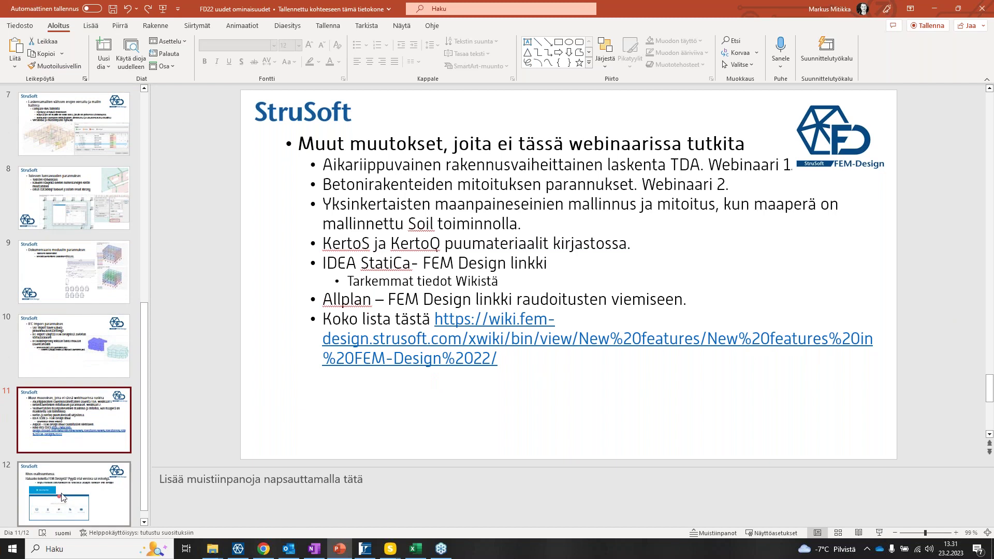
{"action": "left_click", "coordinate": [62, 497]}
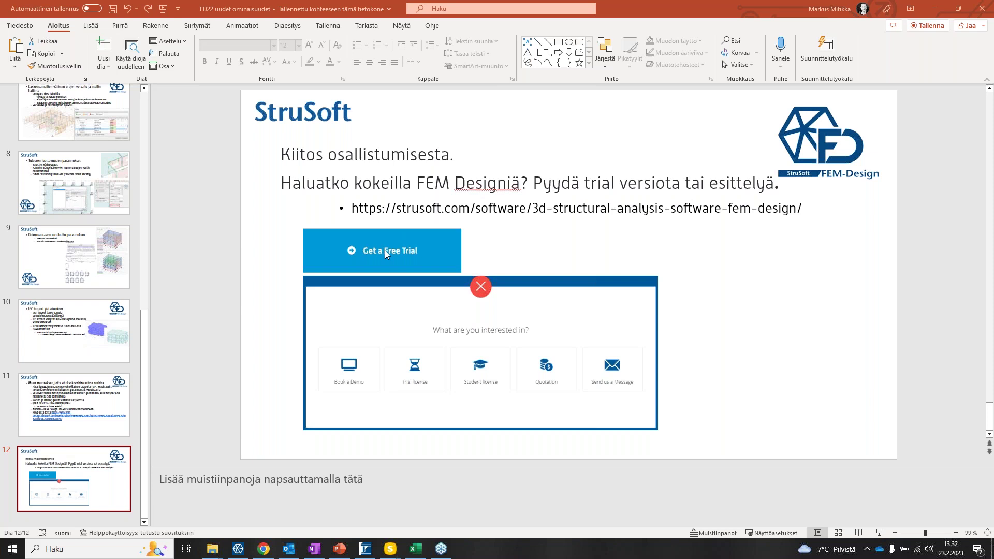
Switch to the StruSoft website in Chrome and open the FEM-Design software page offering the free trial.
{"action": "left_click", "coordinate": [260, 550]}
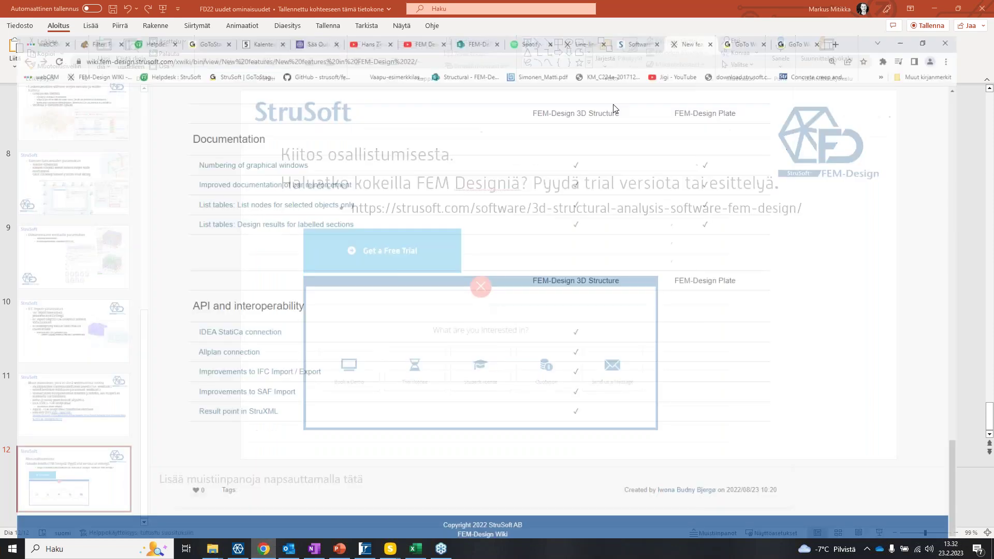
{"action": "left_click", "coordinate": [657, 10]}
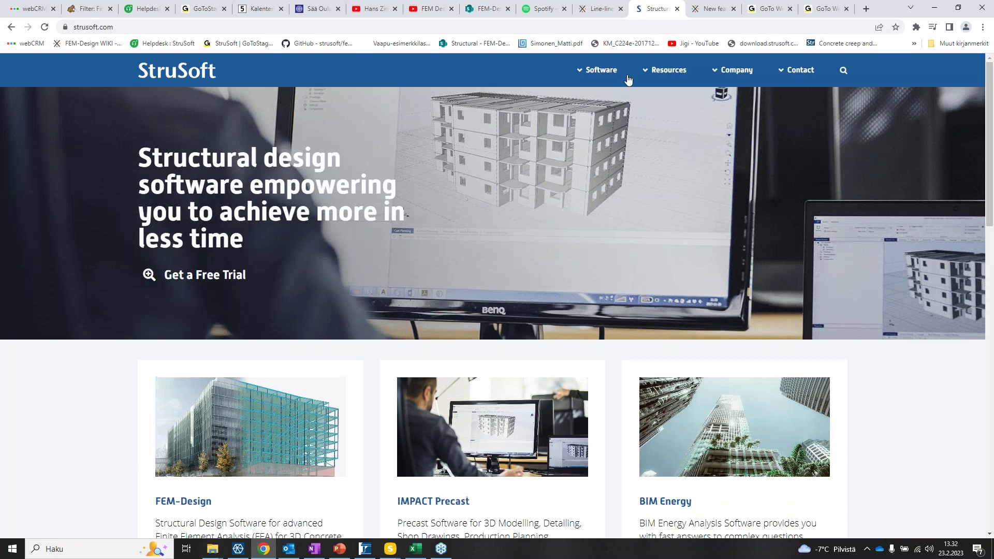
{"action": "mouse_move", "coordinate": [610, 72]}
{"action": "left_click", "coordinate": [599, 181]}
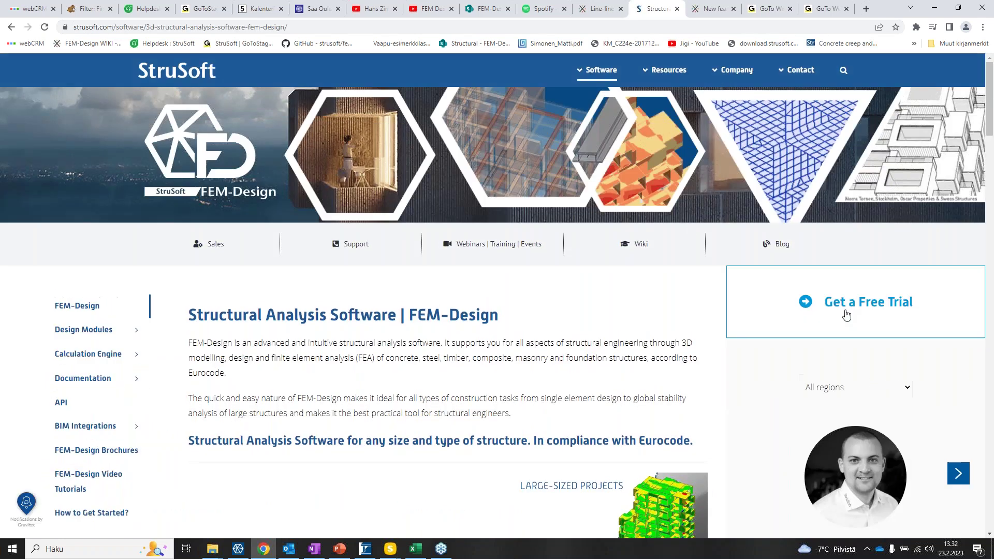
Show the free trial request options on the FEM-Design page, close them and return to the PowerPoint slide.
{"action": "left_click", "coordinate": [844, 309]}
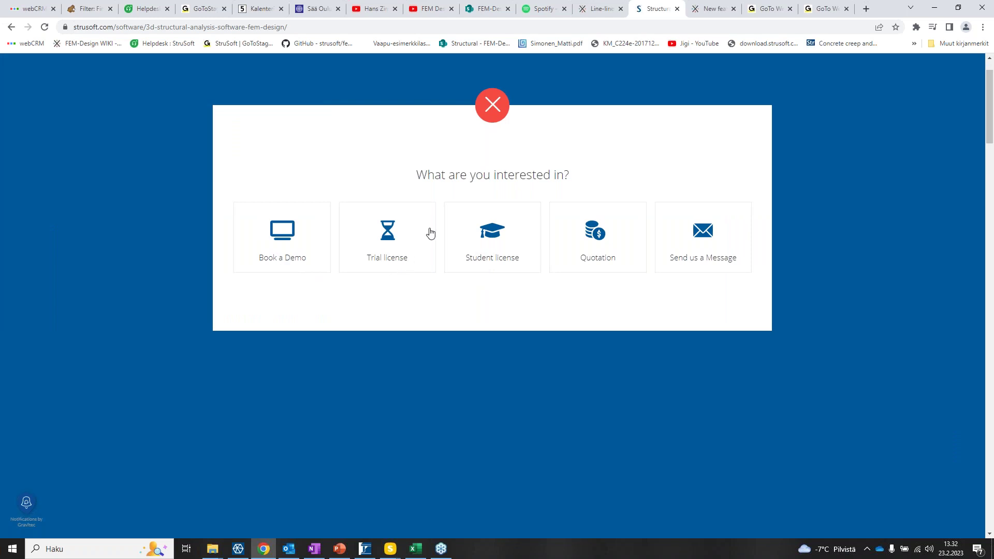
{"action": "left_click", "coordinate": [497, 109]}
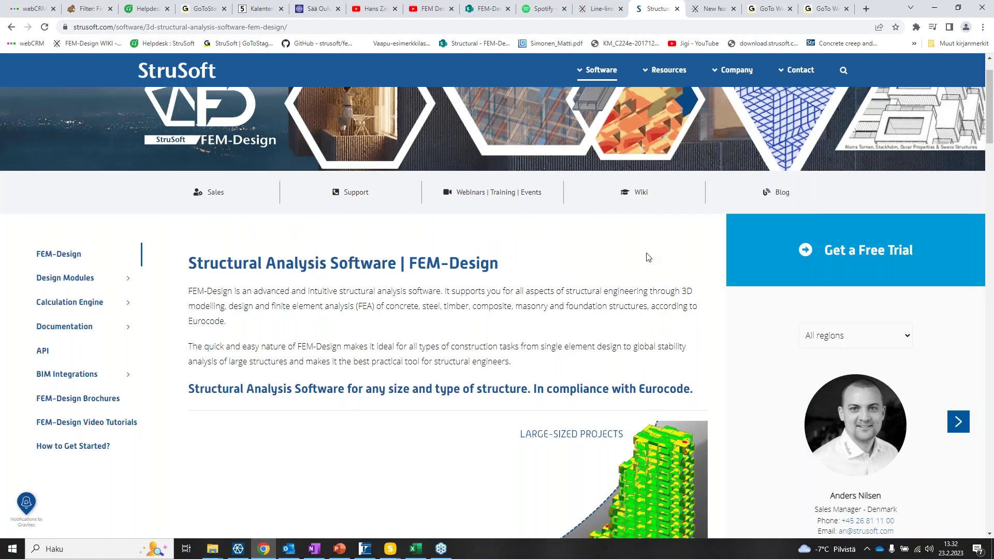
{"action": "left_click", "coordinate": [933, 7]}
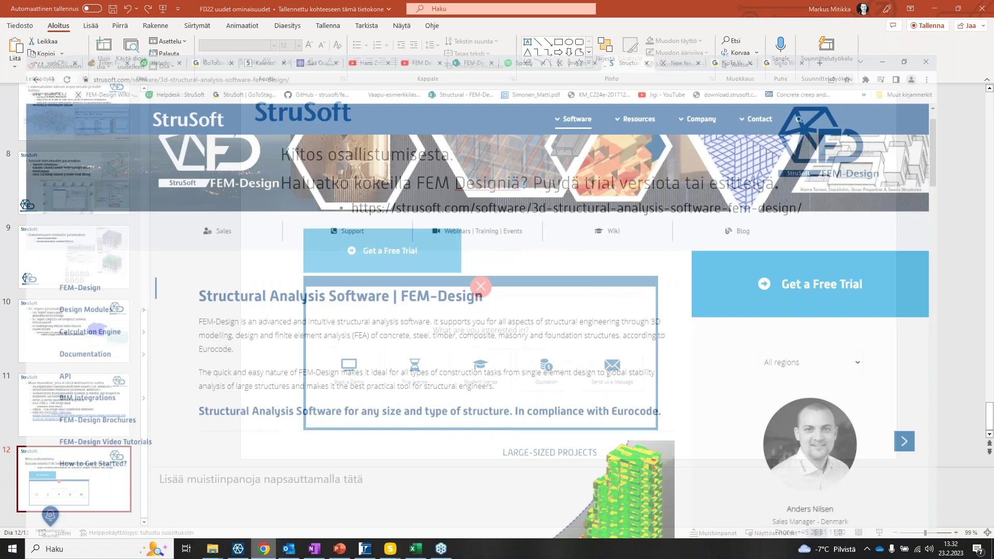
Switch back to the StruSoft website in Chrome, go to the Training resources and open the "FEM Design peruskurssi Espoo" course.
{"action": "mouse_move", "coordinate": [668, 70]}
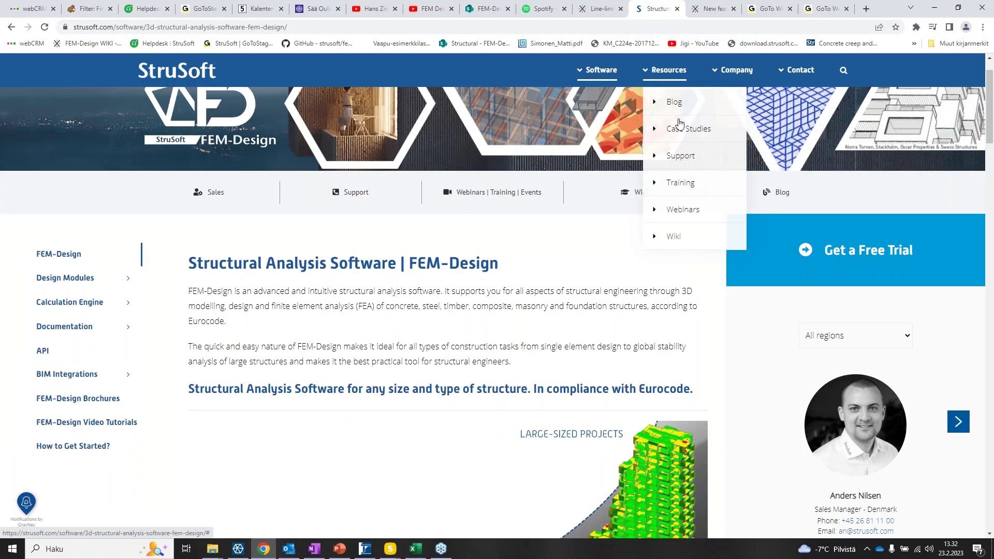
{"action": "left_click", "coordinate": [678, 184]}
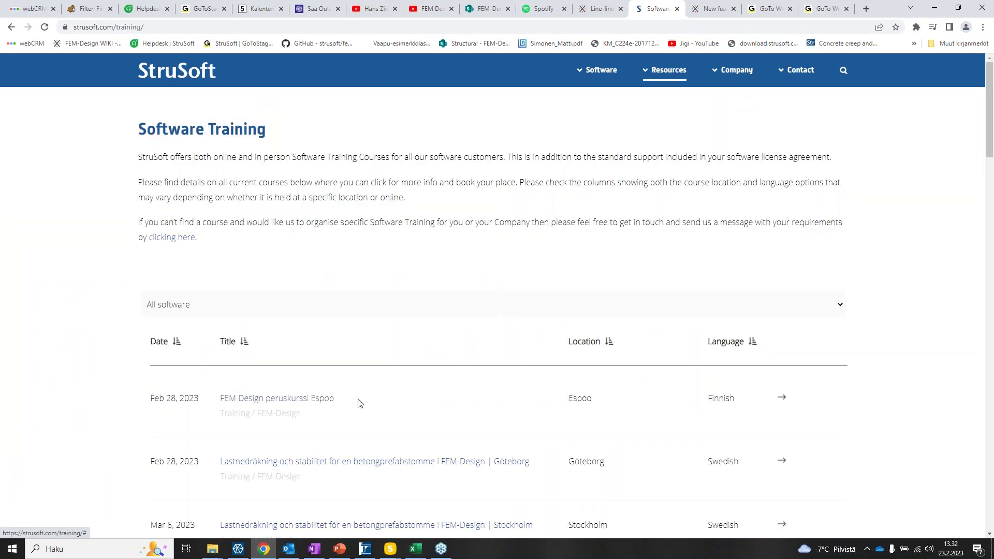
{"action": "scroll", "coordinate": [286, 349], "scroll_direction": "down", "scroll_amount": 1}
{"action": "left_click", "coordinate": [285, 349]}
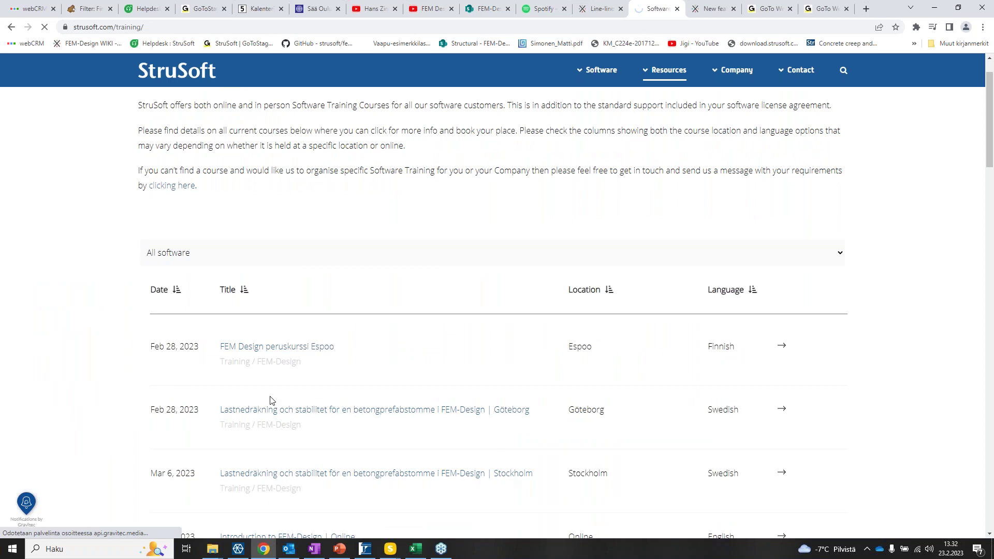
Look through the course page's event info, description, content list (Kurssin sisältö) and course dates (Kurssipäivät).
{"action": "scroll", "coordinate": [34, 217], "scroll_direction": "down", "scroll_amount": 1}
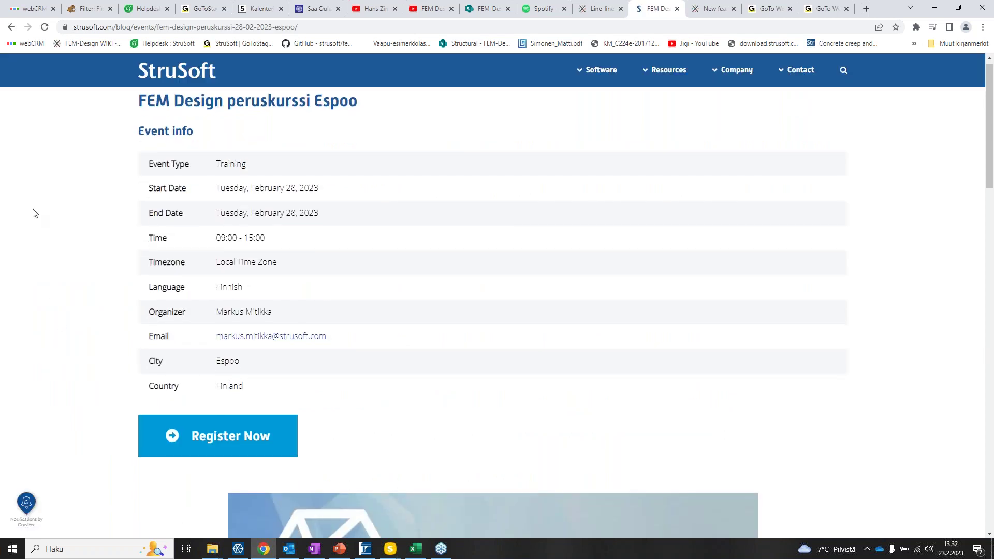
{"action": "scroll", "coordinate": [43, 202], "scroll_direction": "up", "scroll_amount": 1}
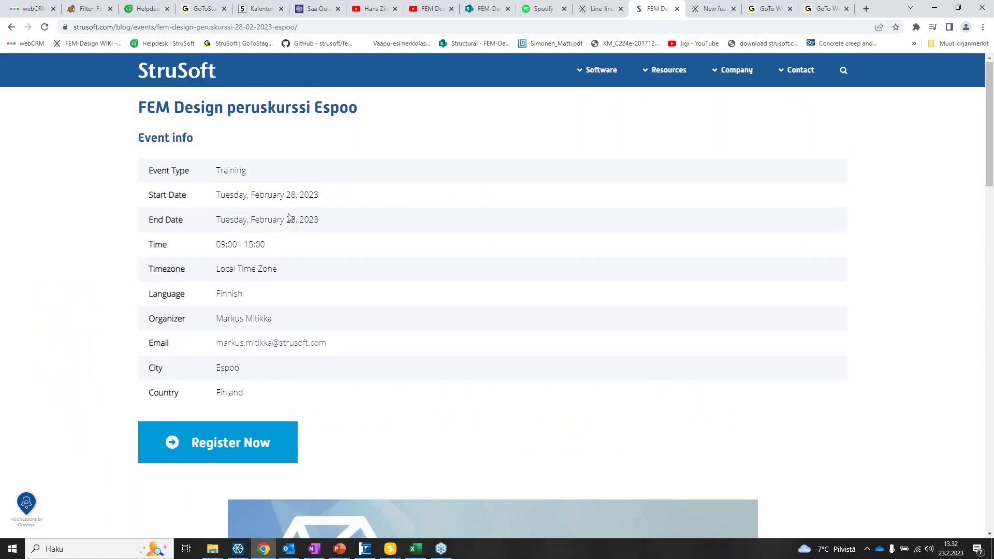
{"action": "scroll", "coordinate": [331, 246], "scroll_direction": "down", "scroll_amount": 2}
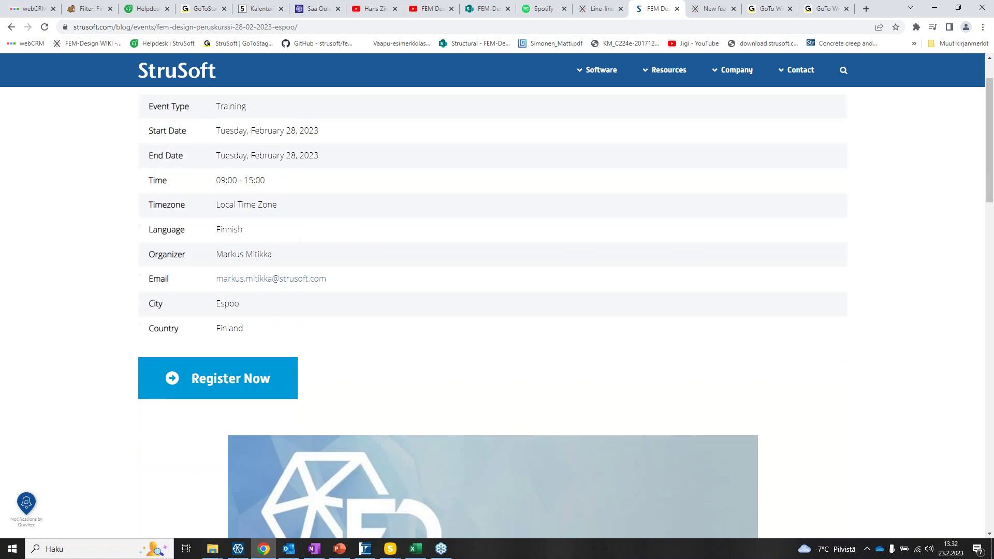
{"action": "scroll", "coordinate": [284, 235], "scroll_direction": "up", "scroll_amount": 2}
{"action": "scroll", "coordinate": [178, 257], "scroll_direction": "down", "scroll_amount": 10}
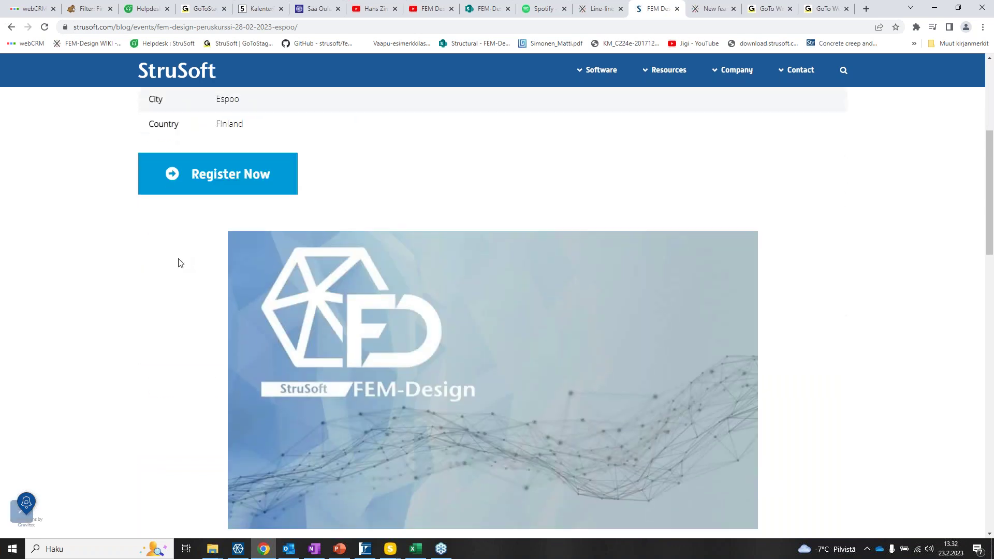
{"action": "scroll", "coordinate": [417, 365], "scroll_direction": "down", "scroll_amount": 2}
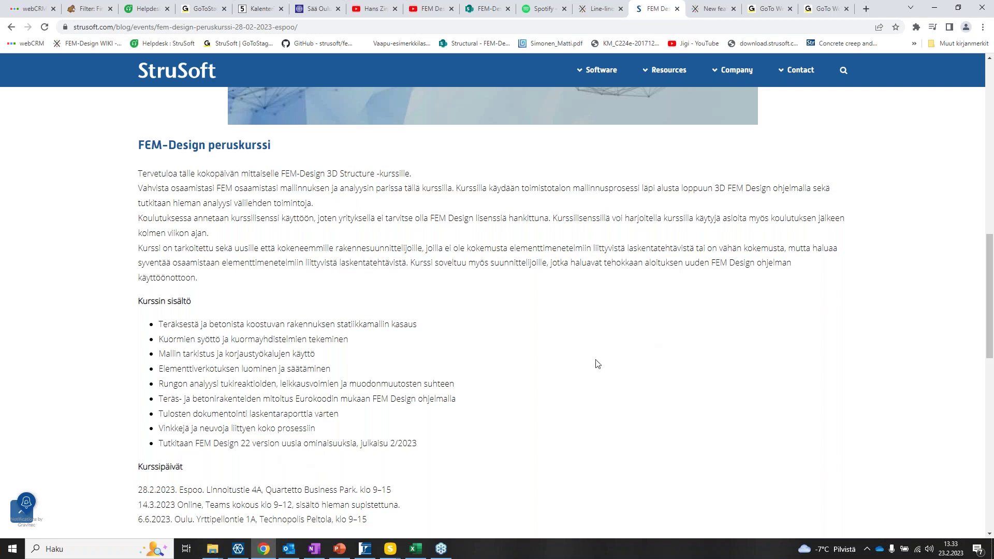
{"action": "left_click", "coordinate": [951, 547]}
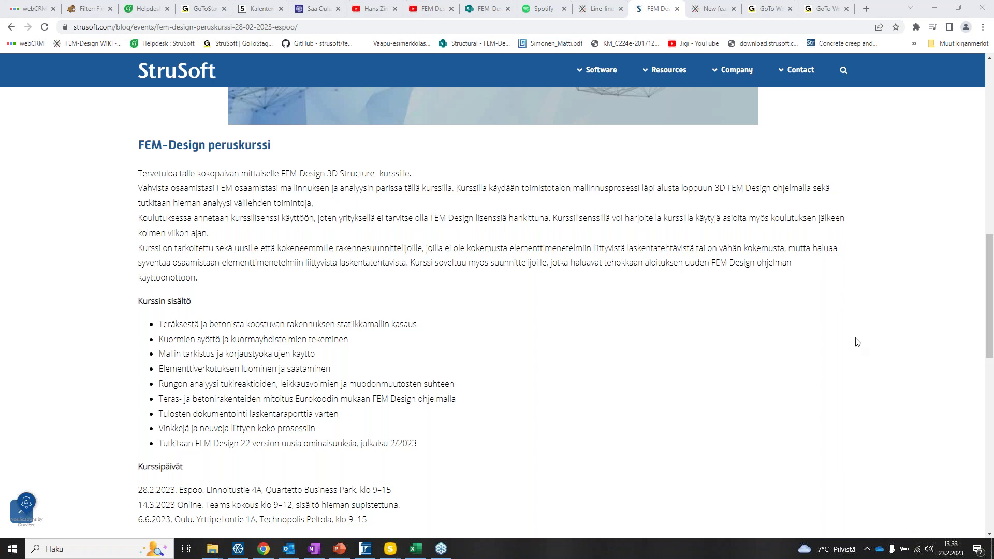
{"action": "left_click", "coordinate": [484, 496]}
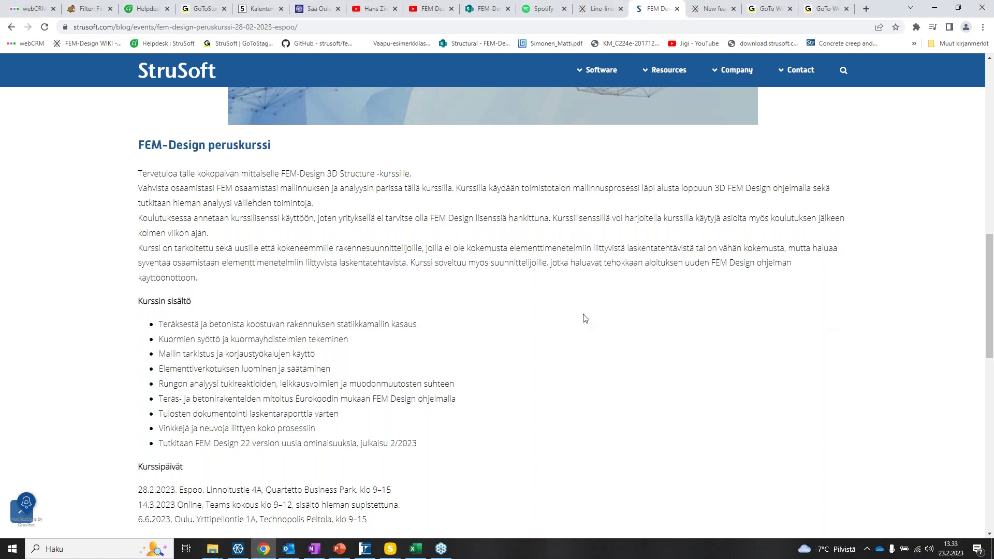